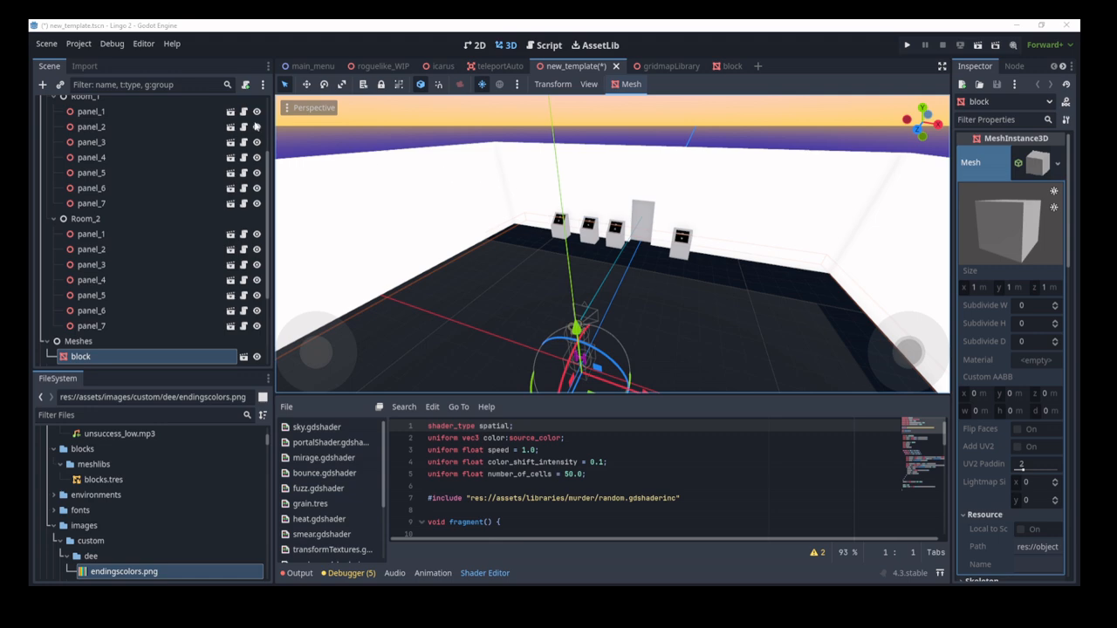
Step: Open the new_template scene file
click(37, 43)
click(62, 91)
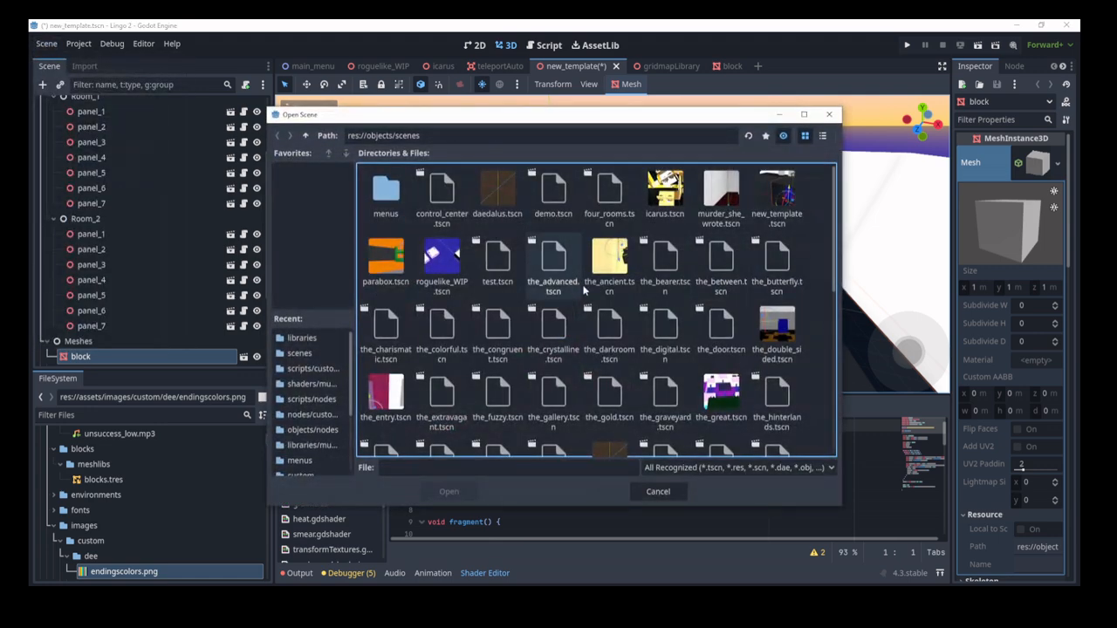
scroll(660, 311, down, 5)
scroll(660, 311, down, 4)
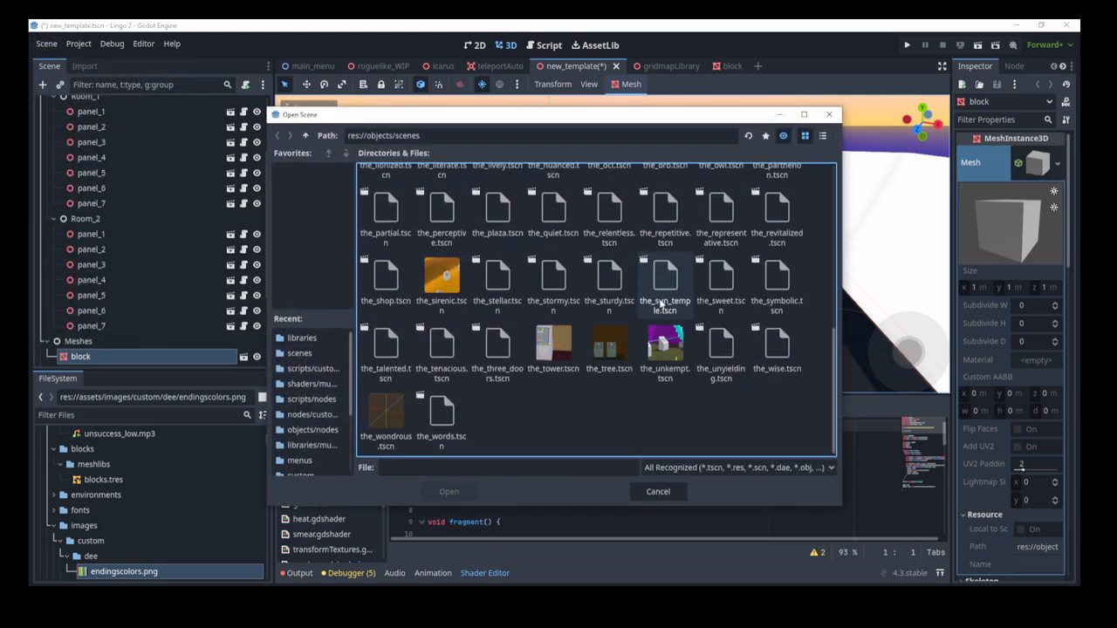
scroll(665, 273, up, 10)
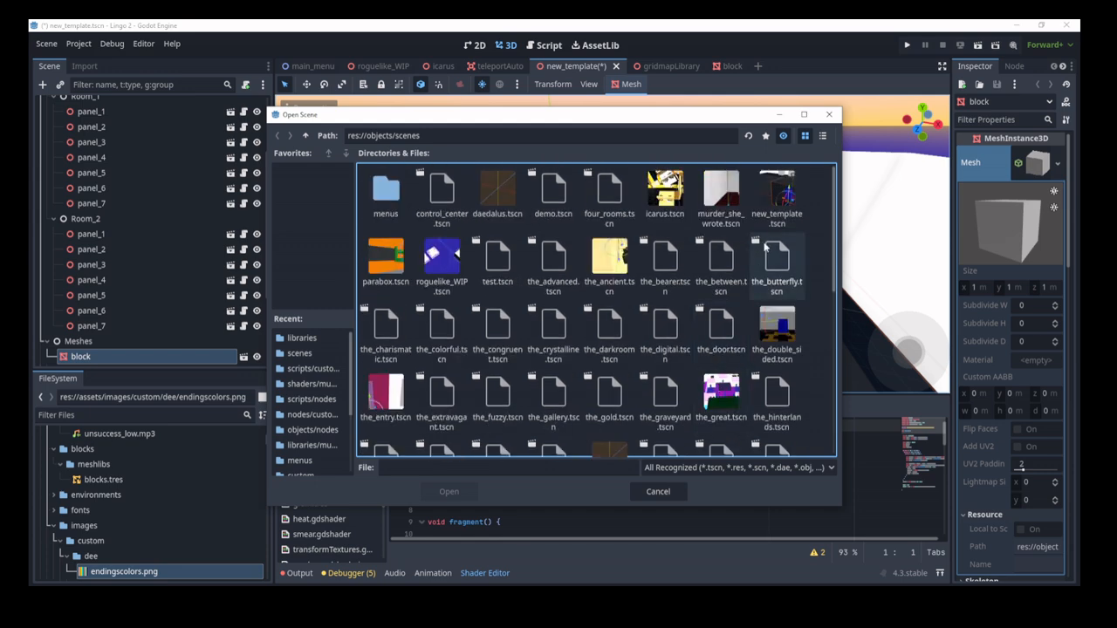
click(779, 203)
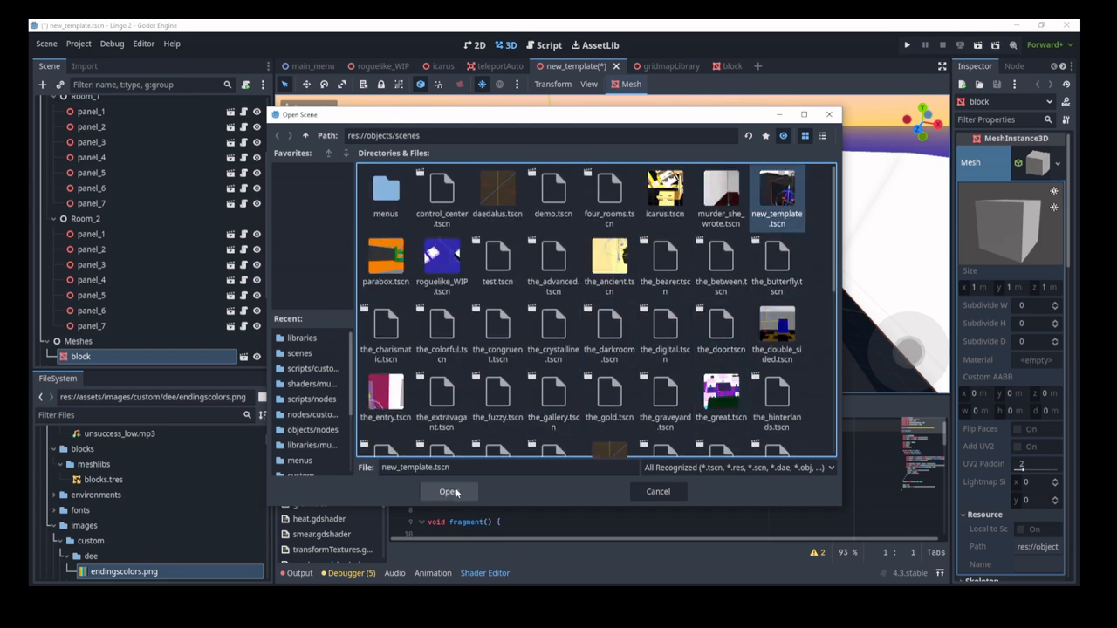
click(656, 491)
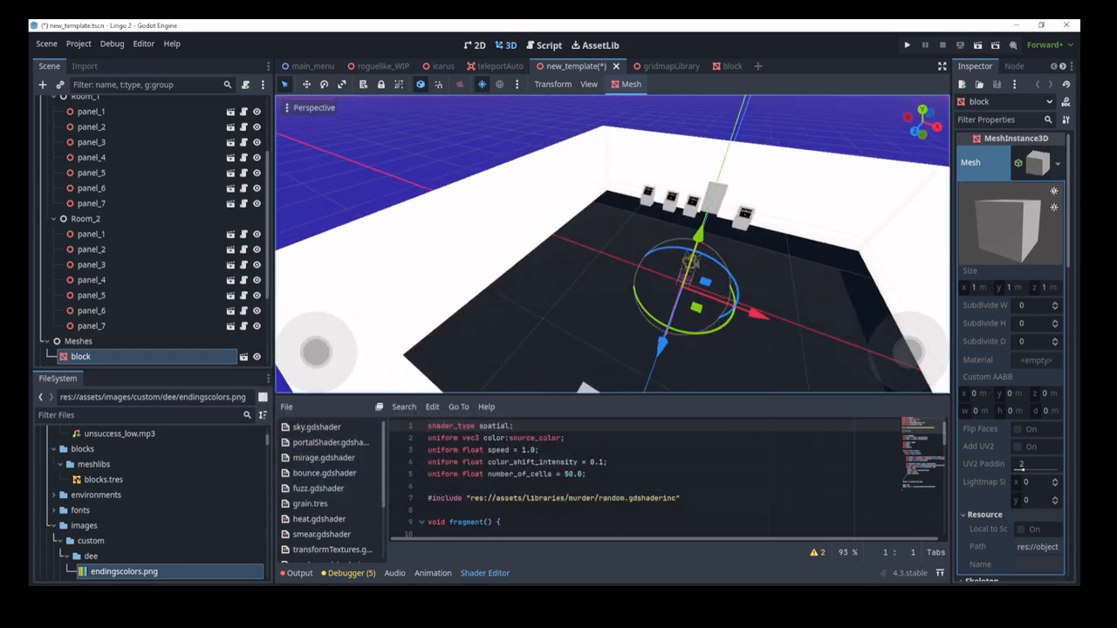
Step: Orbit toward the panel wall, collapse Panels and Components, and select saver_panels
mouse_move(680, 219)
right_down()
mouse_move(654, 222)
mouse_move(681, 219)
mouse_move(668, 223)
right_up()
middle_drag(681, 229, 776, 228)
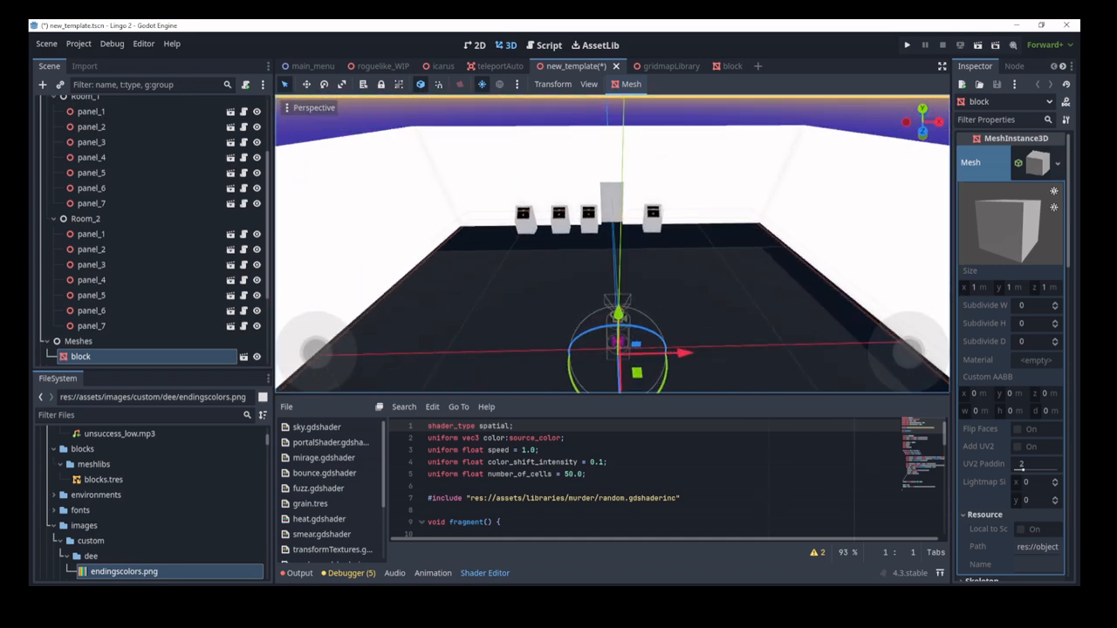
scroll(777, 229, down, 4)
scroll(212, 241, down, 3)
scroll(149, 361, up, 6)
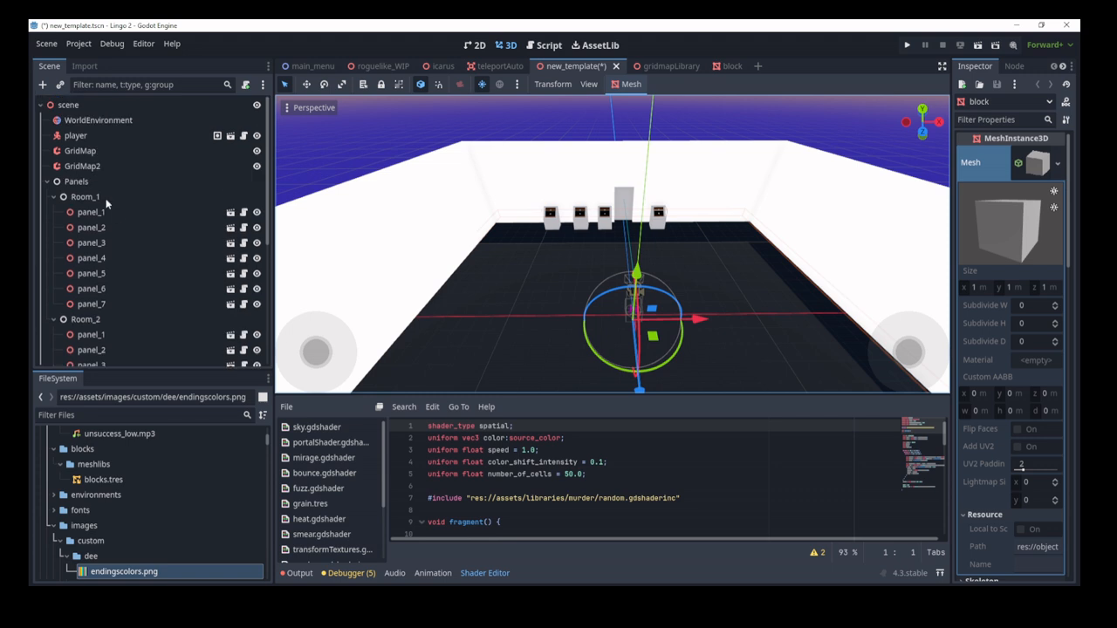
click(48, 181)
click(47, 227)
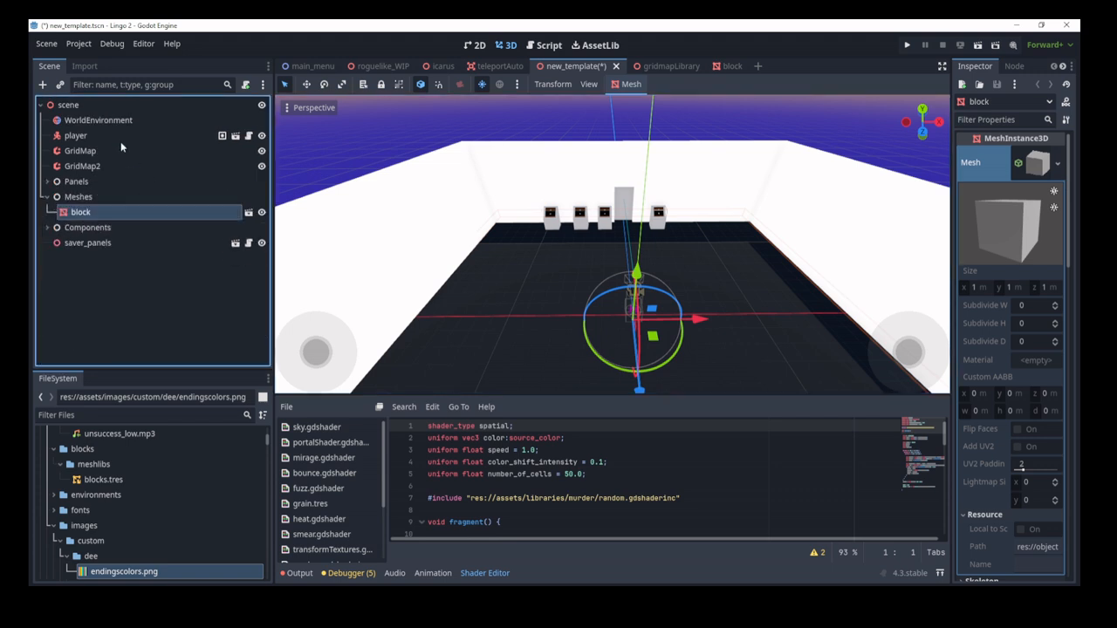
click(87, 242)
Step: Show panel_2's puzzle properties with clue and answer 'hi', then collapse Panels again
click(48, 182)
click(91, 227)
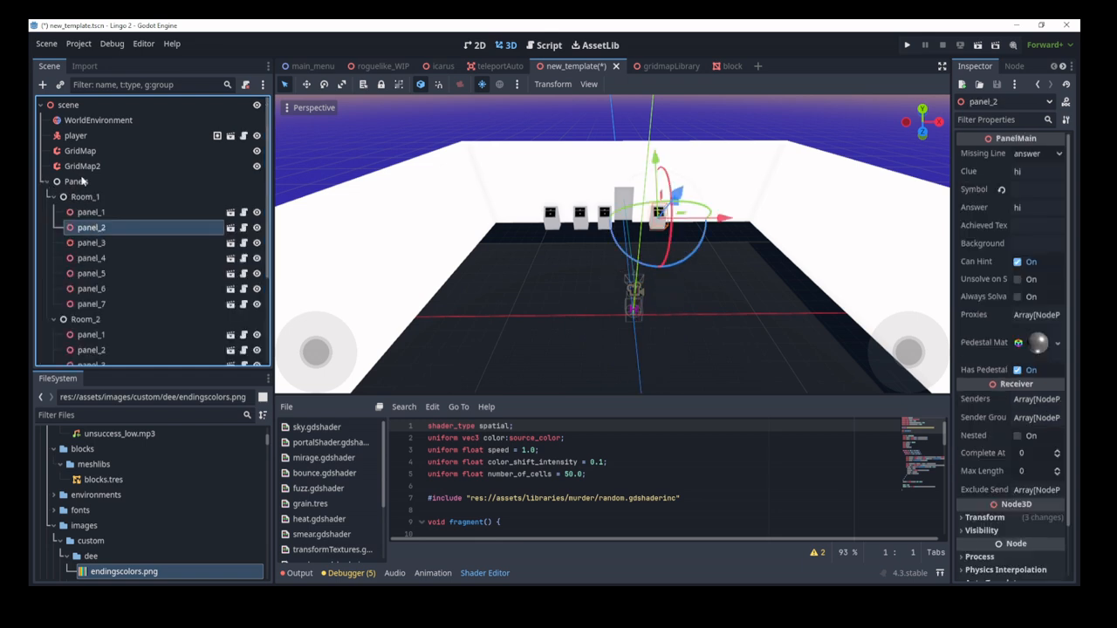
click(48, 182)
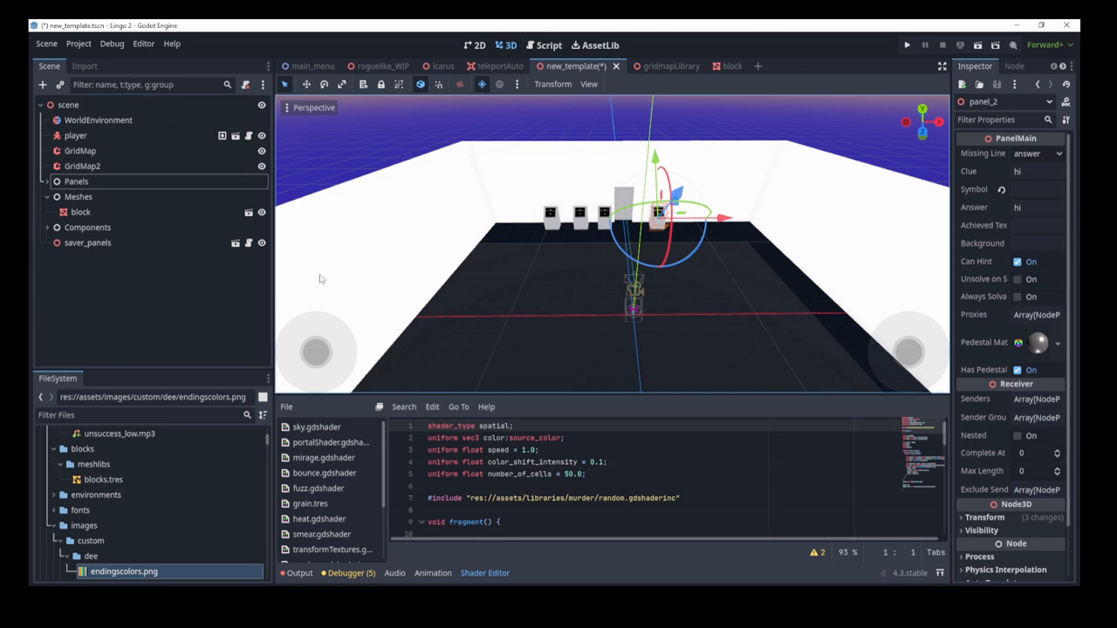
Step: Cycle through the 2D, Script and AssetLib workspaces, return to 3D, and show the Output log
click(475, 44)
click(505, 46)
click(545, 46)
click(595, 45)
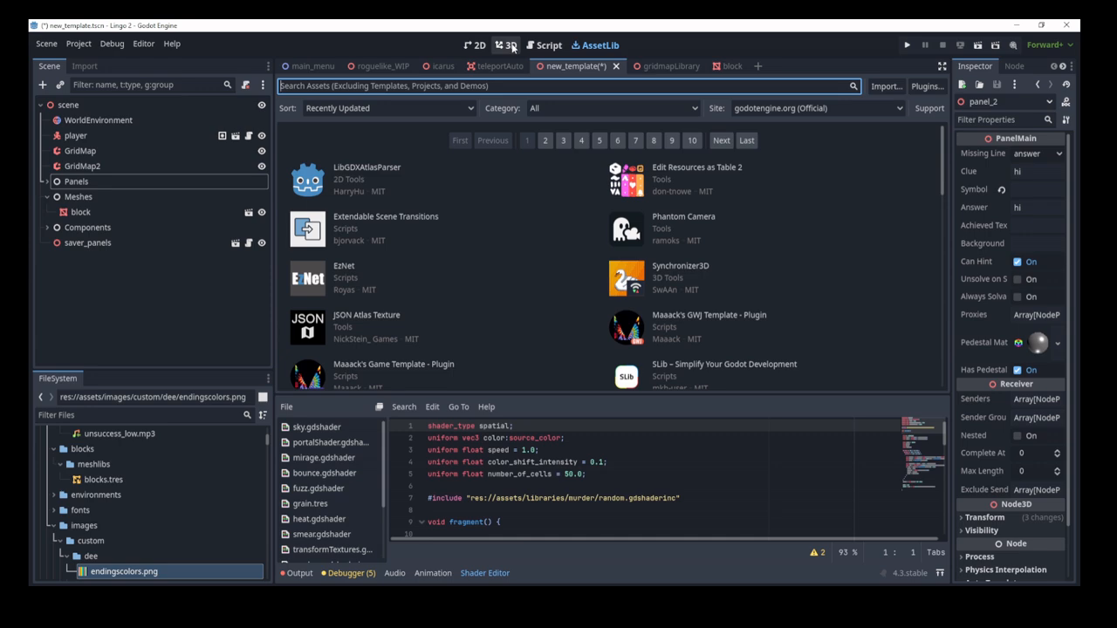
click(506, 45)
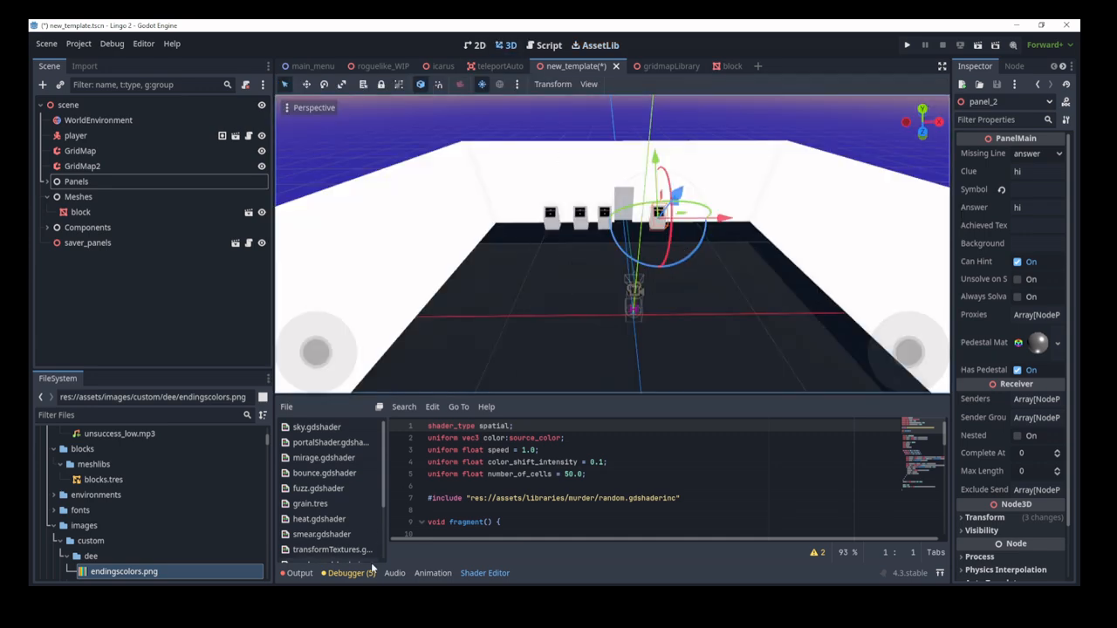
click(297, 573)
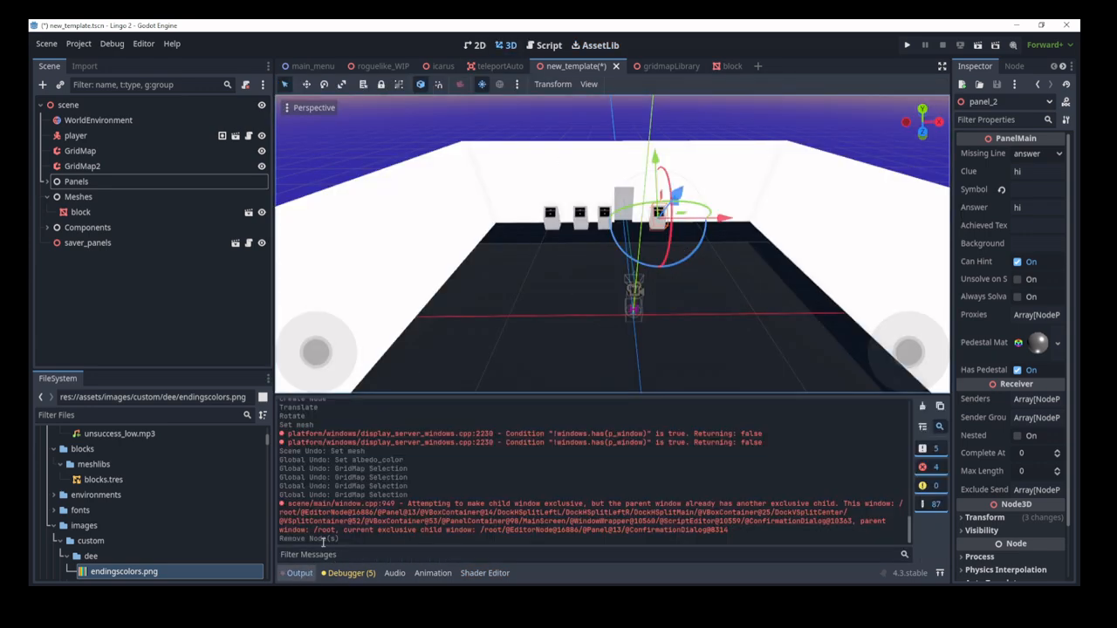
Step: View the Debugger, Audio, Animation and Shader Editor panels, return to Output, and deselect panel_2
click(353, 573)
click(394, 573)
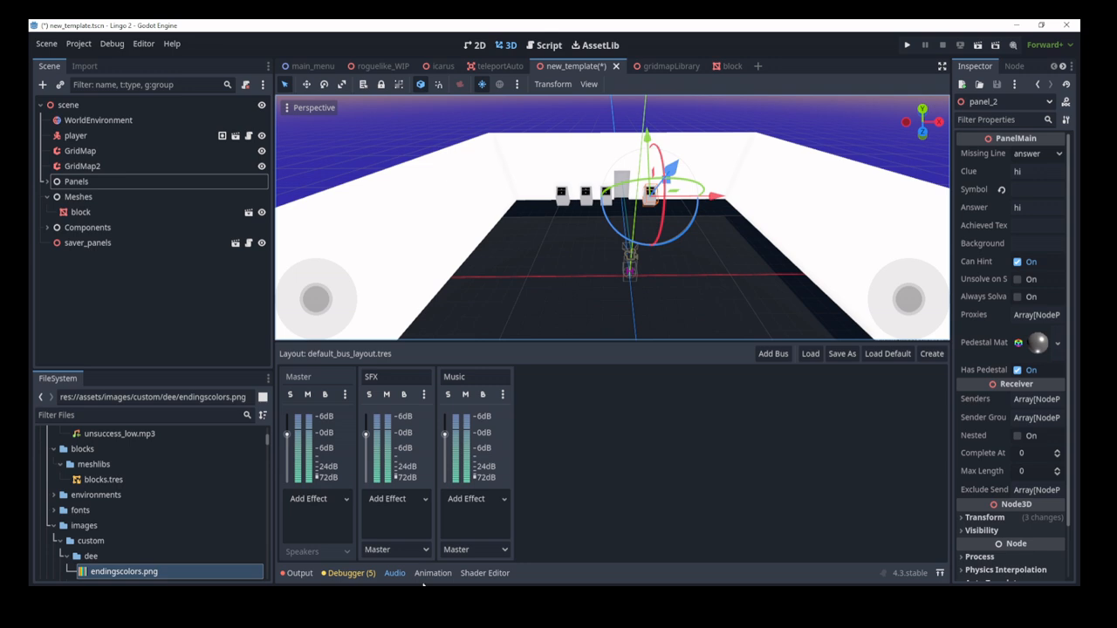
click(428, 575)
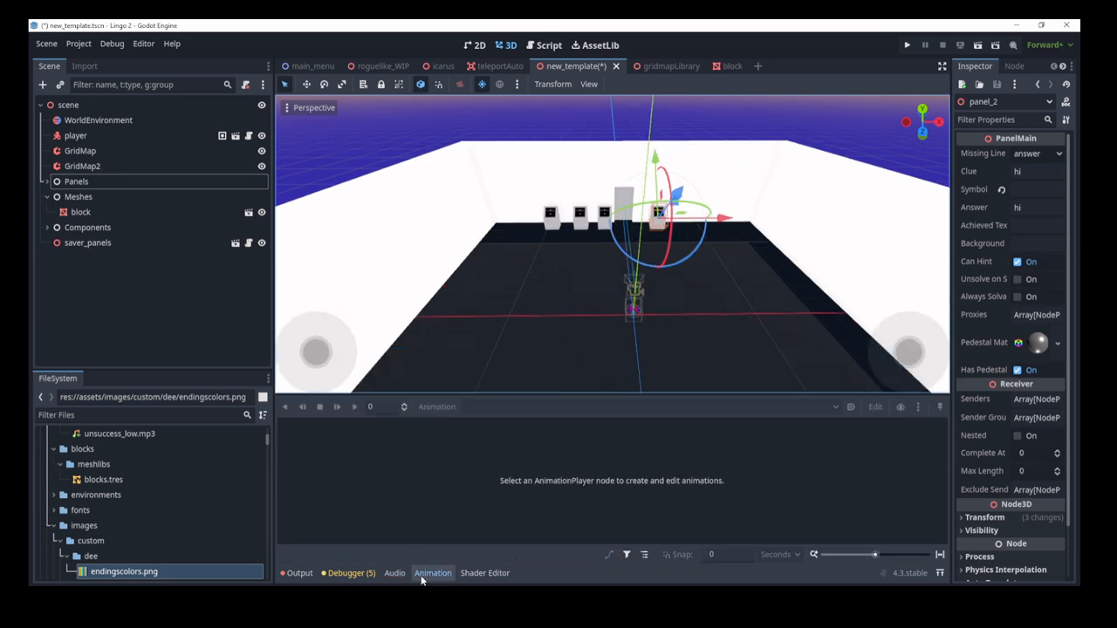
click(484, 573)
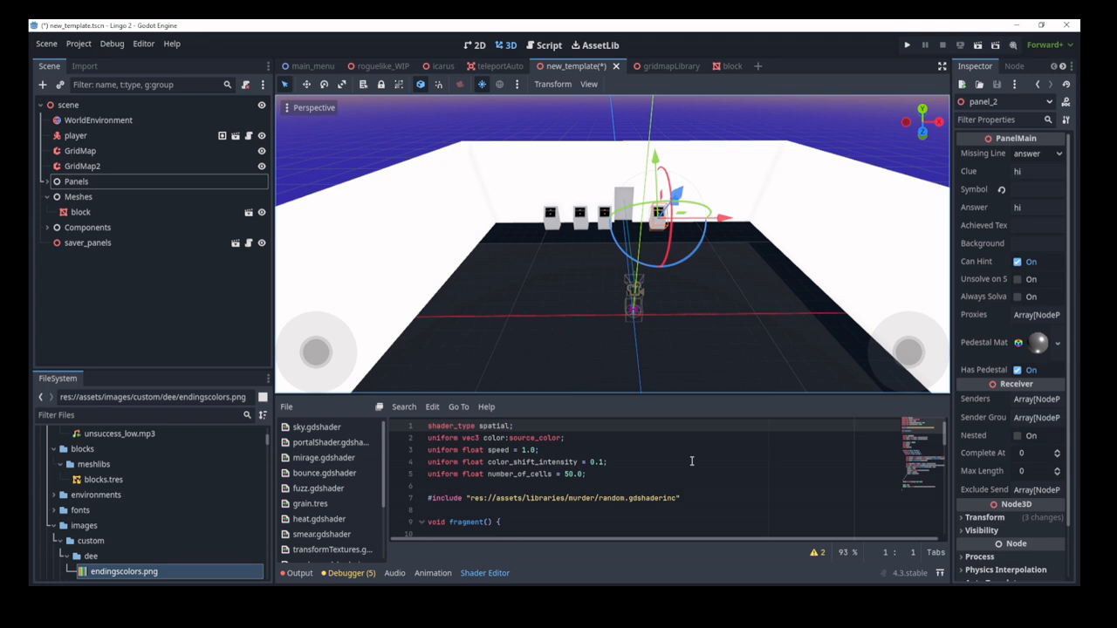
click(299, 573)
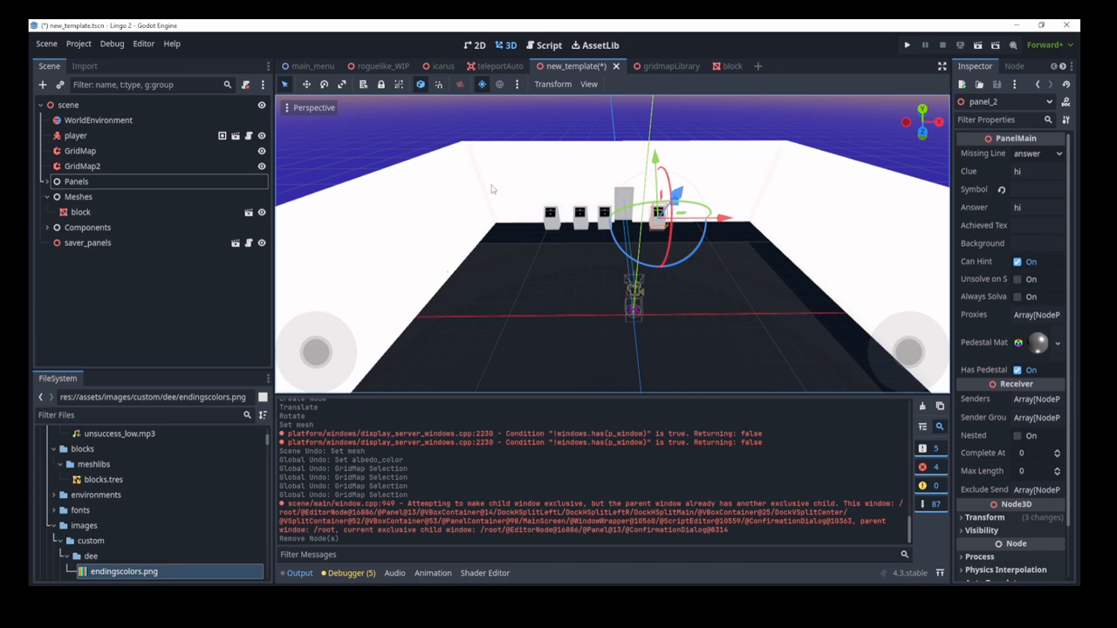
click(160, 262)
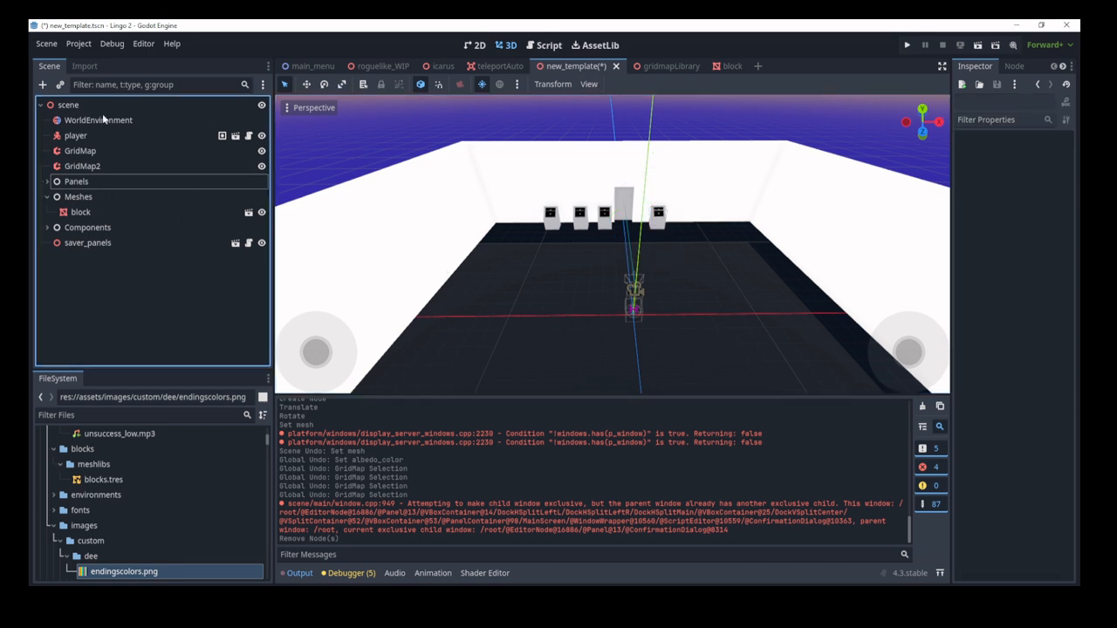
click(81, 67)
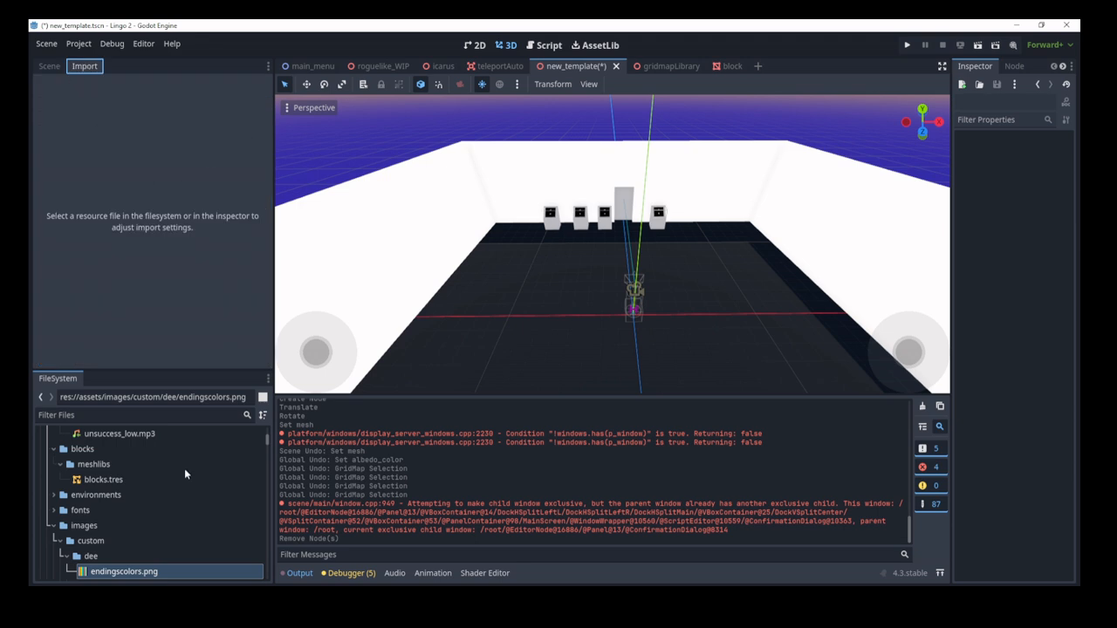
click(127, 416)
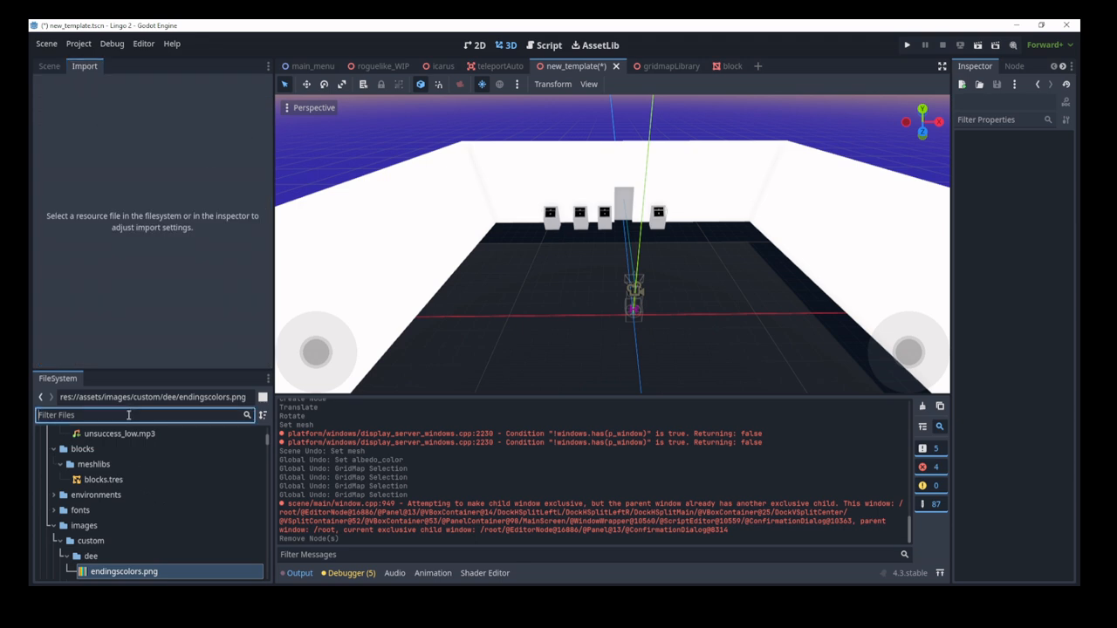
click(122, 584)
click(120, 571)
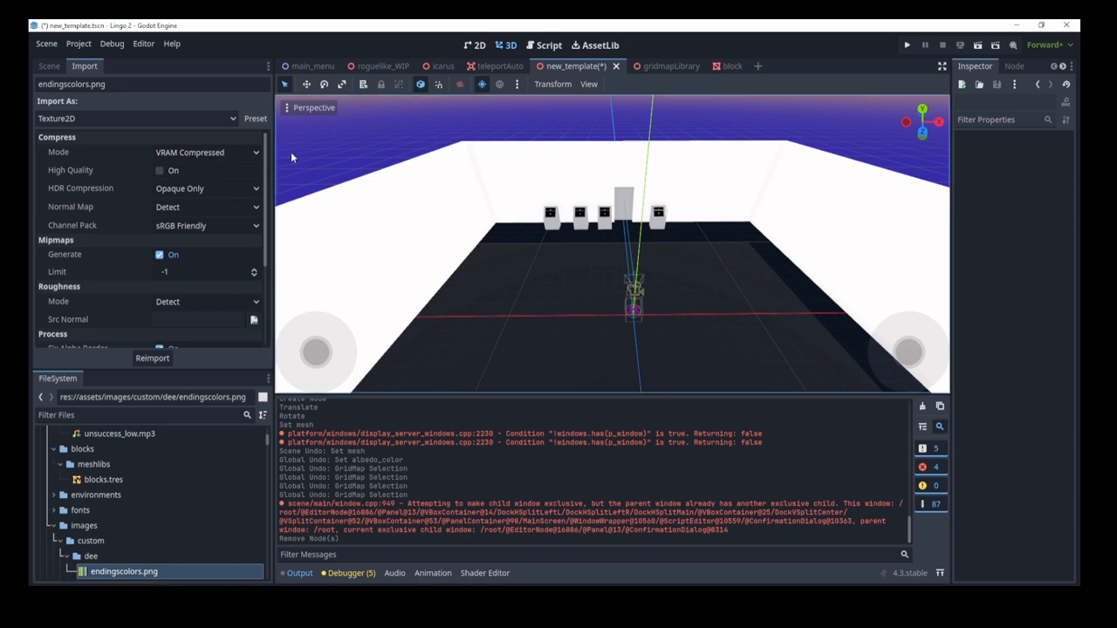
click(137, 117)
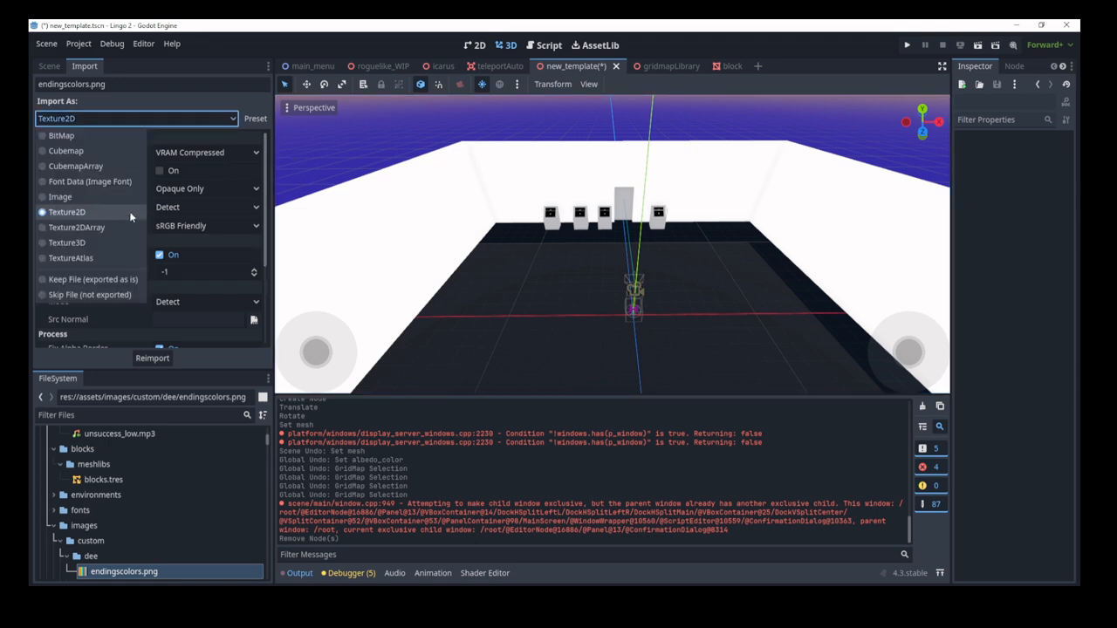
click(236, 186)
scroll(231, 187, down, 5)
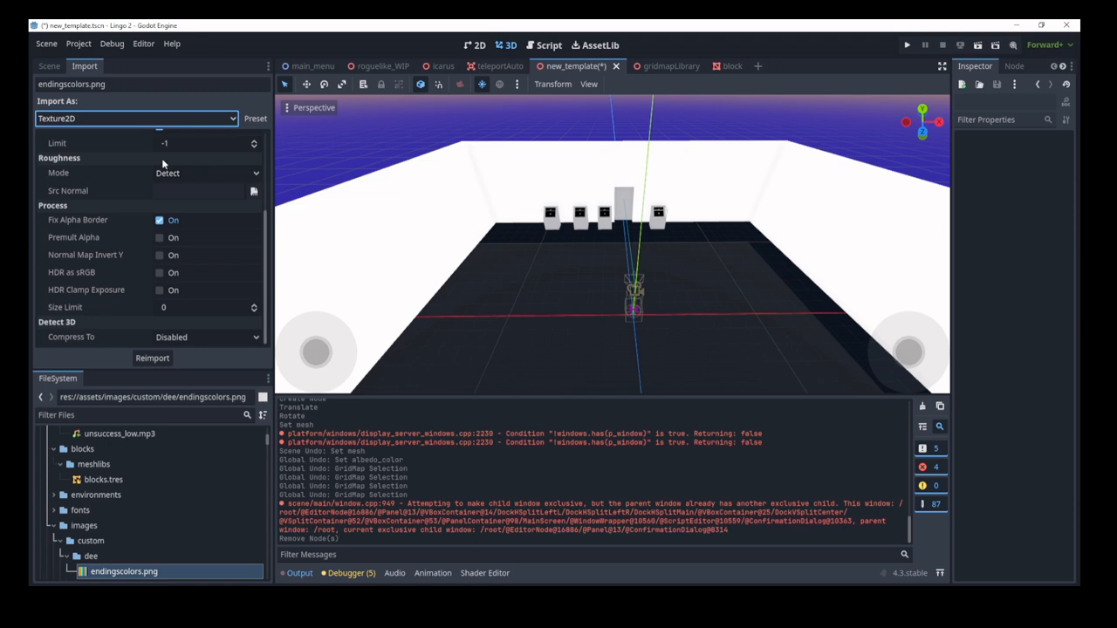
click(47, 67)
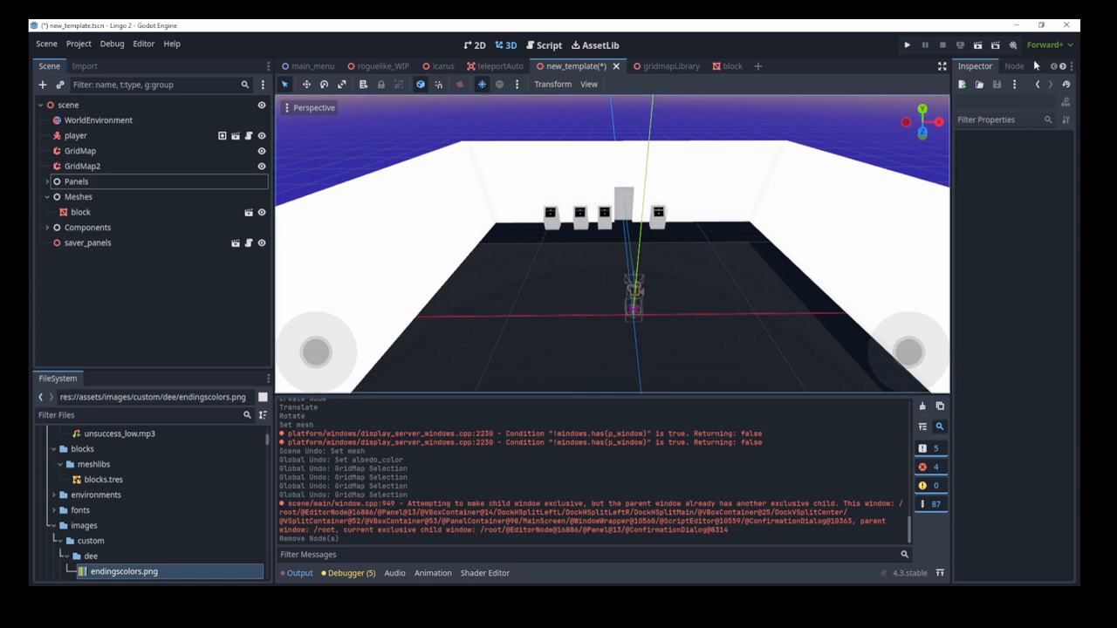
Step: Expand Panels, select panel_2, and view its properties and signals
click(49, 181)
click(87, 227)
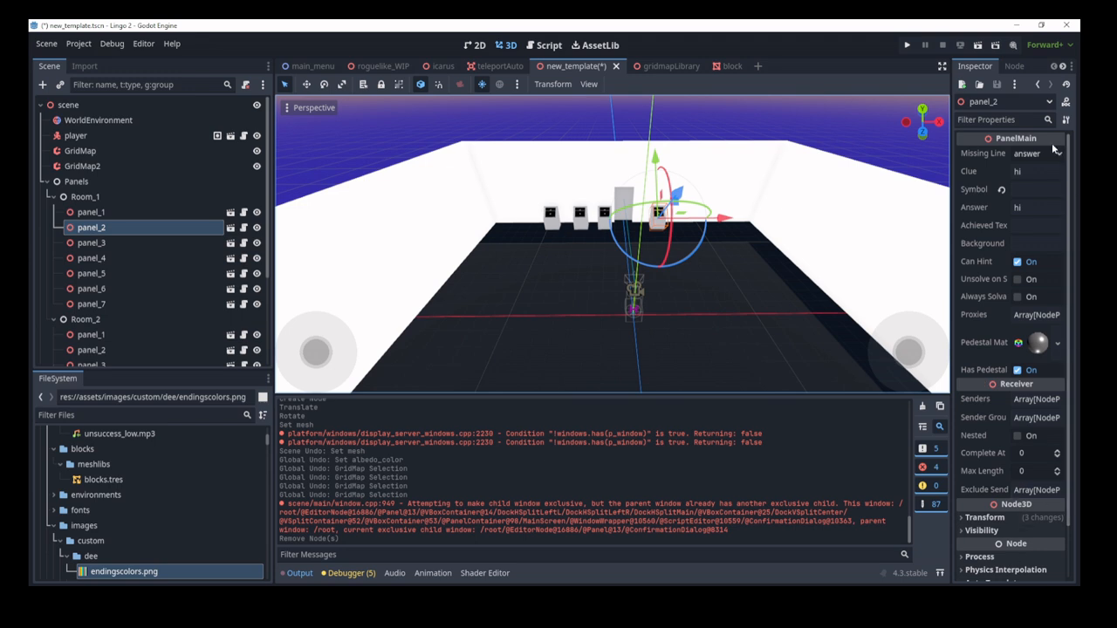
scroll(1003, 235, down, 3)
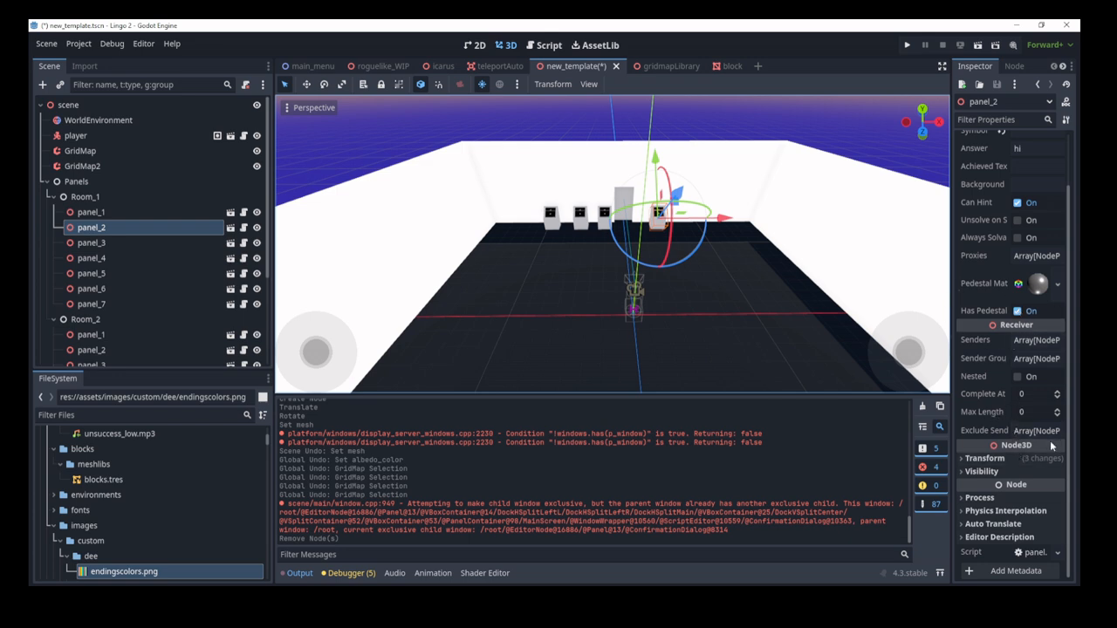
click(1013, 68)
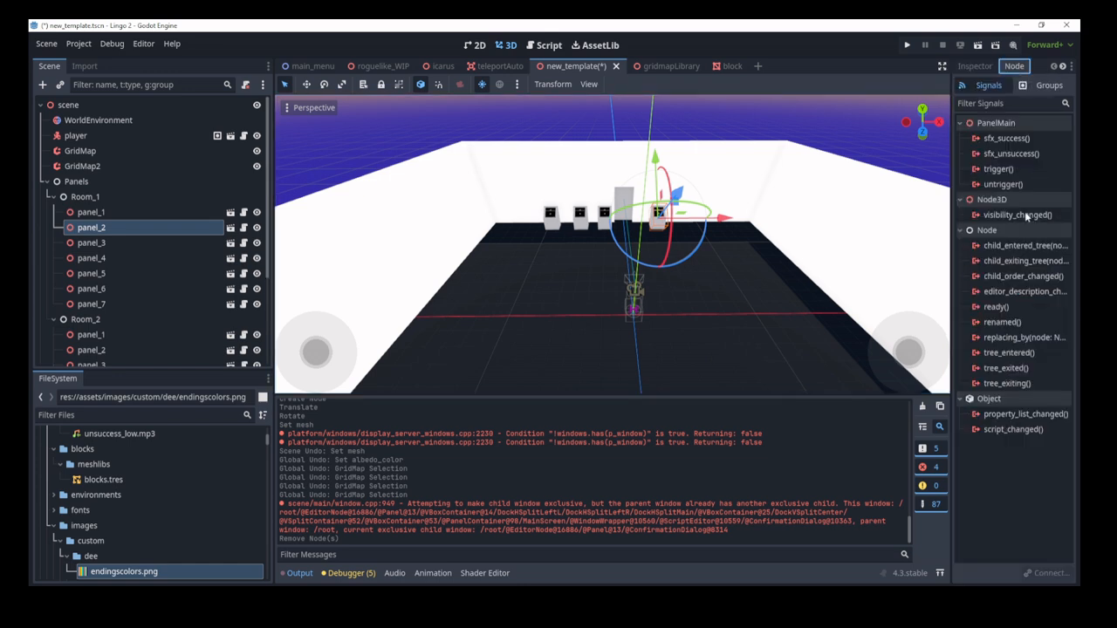
click(986, 66)
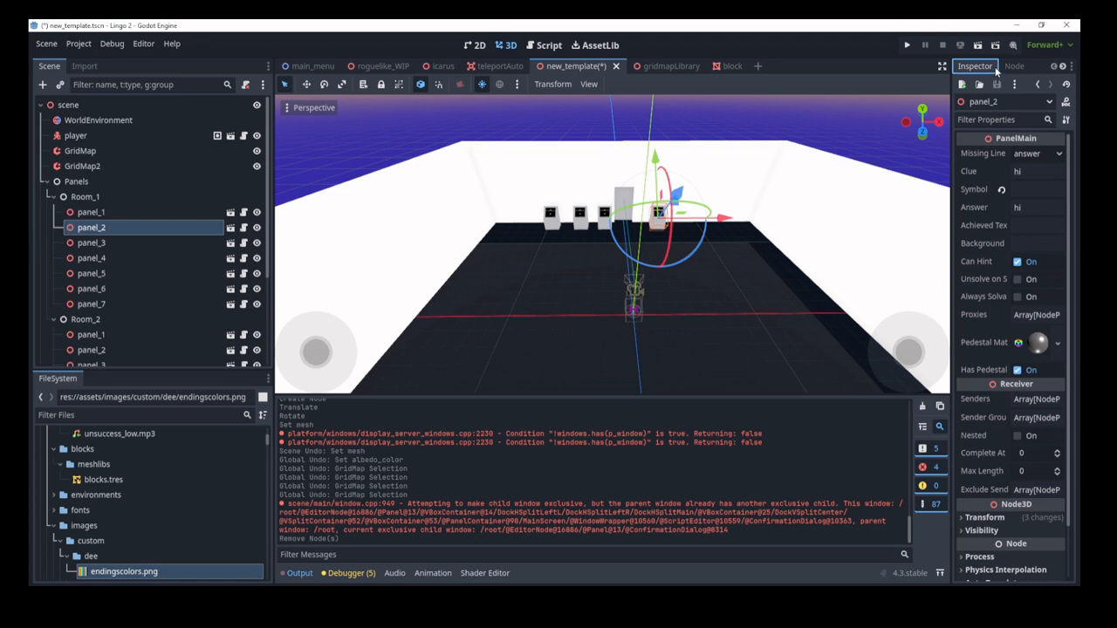
click(1012, 67)
Step: Compare panel_2's groups and signals, then select the player node to see its player group
click(1047, 87)
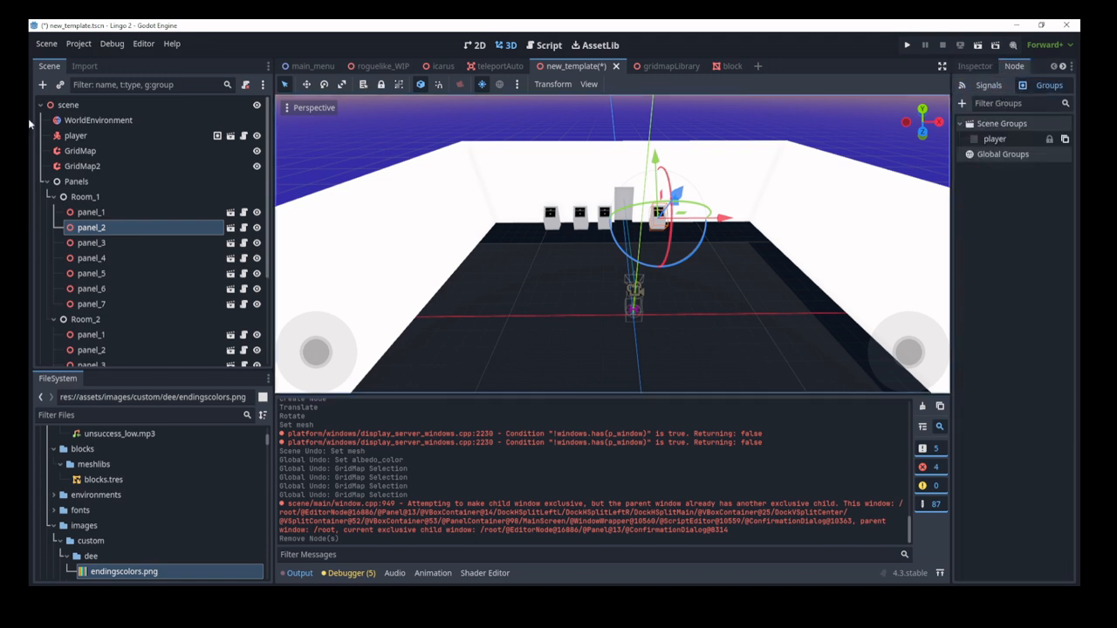
click(973, 87)
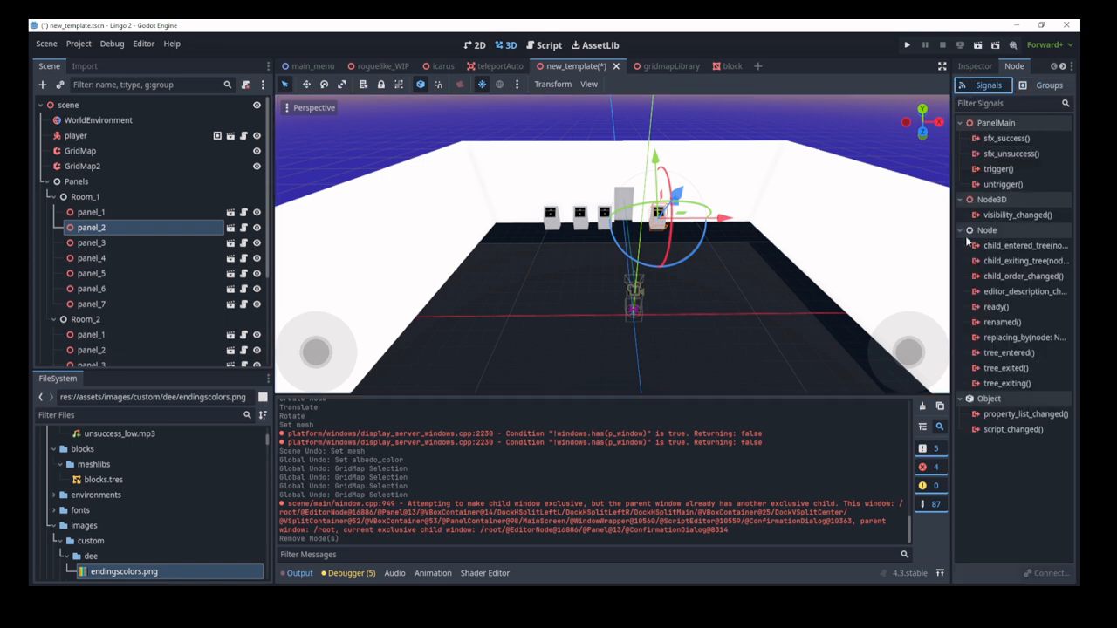
click(1043, 85)
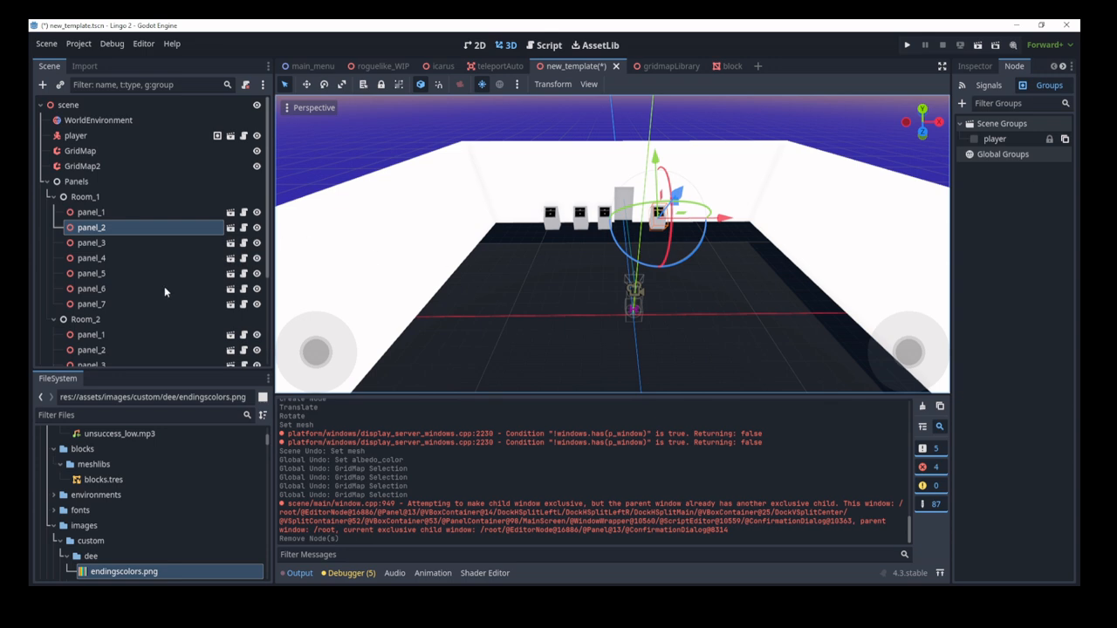
click(77, 136)
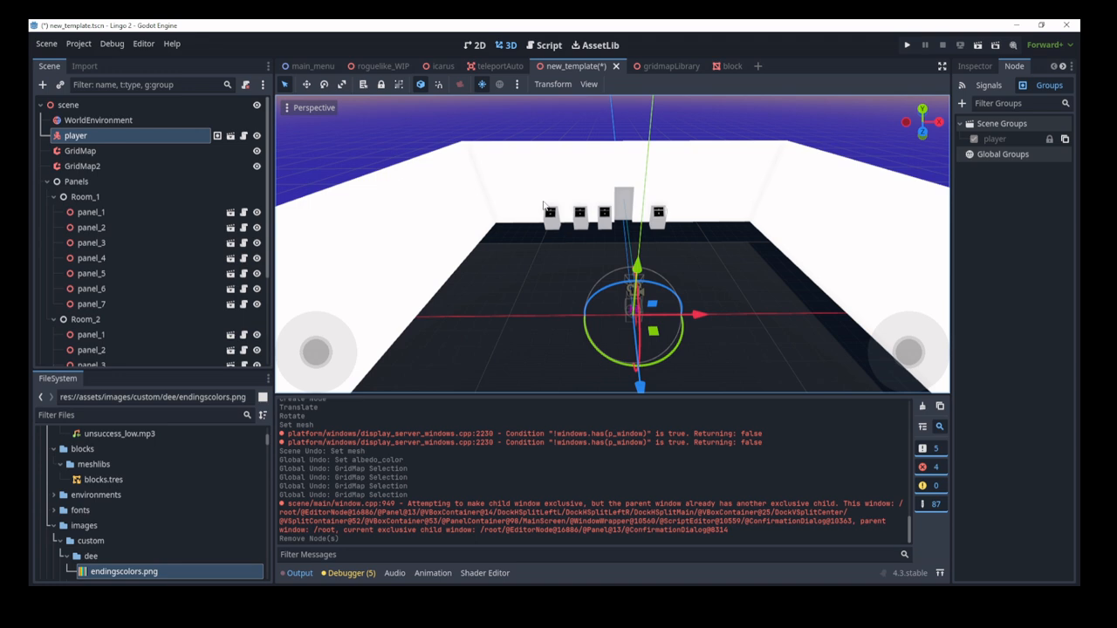
Step: Try moving the Scene dock to several other dock slots
click(268, 67)
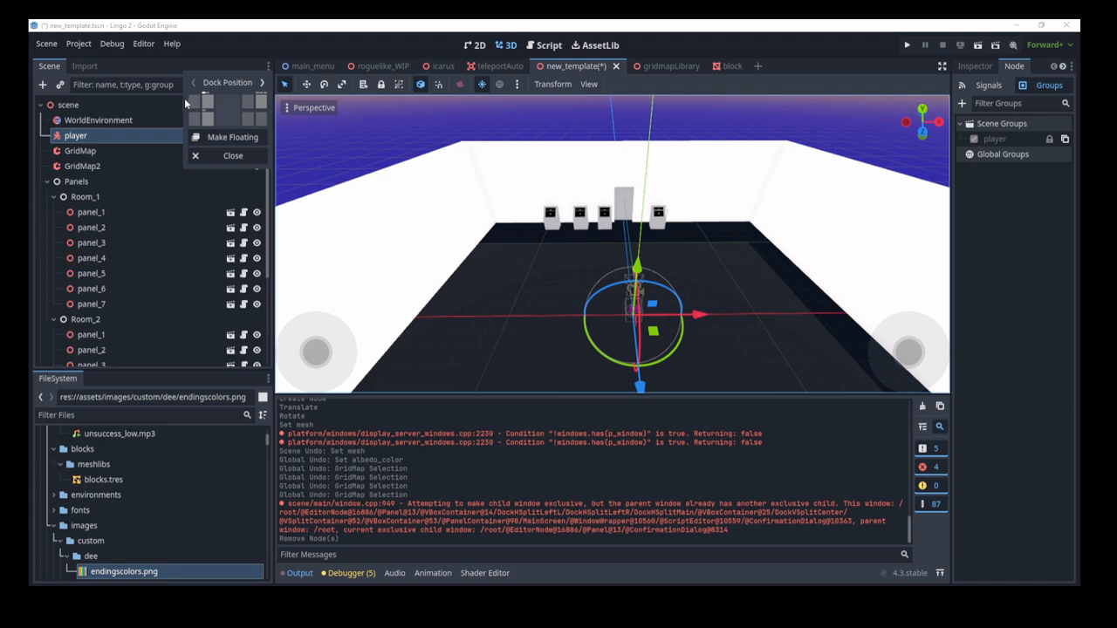
click(206, 102)
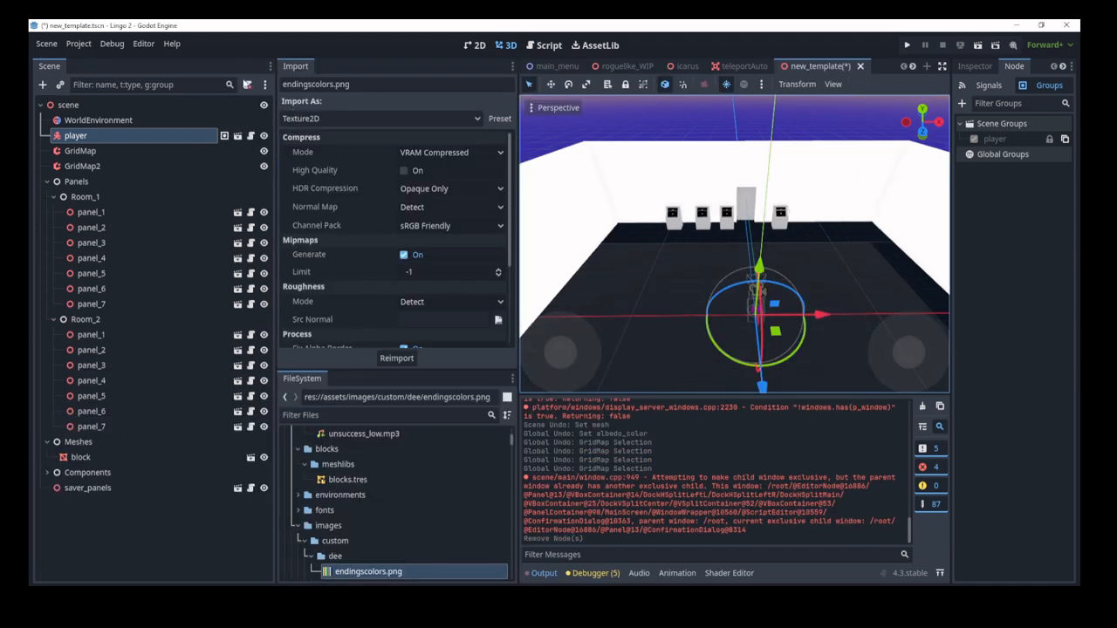
click(268, 67)
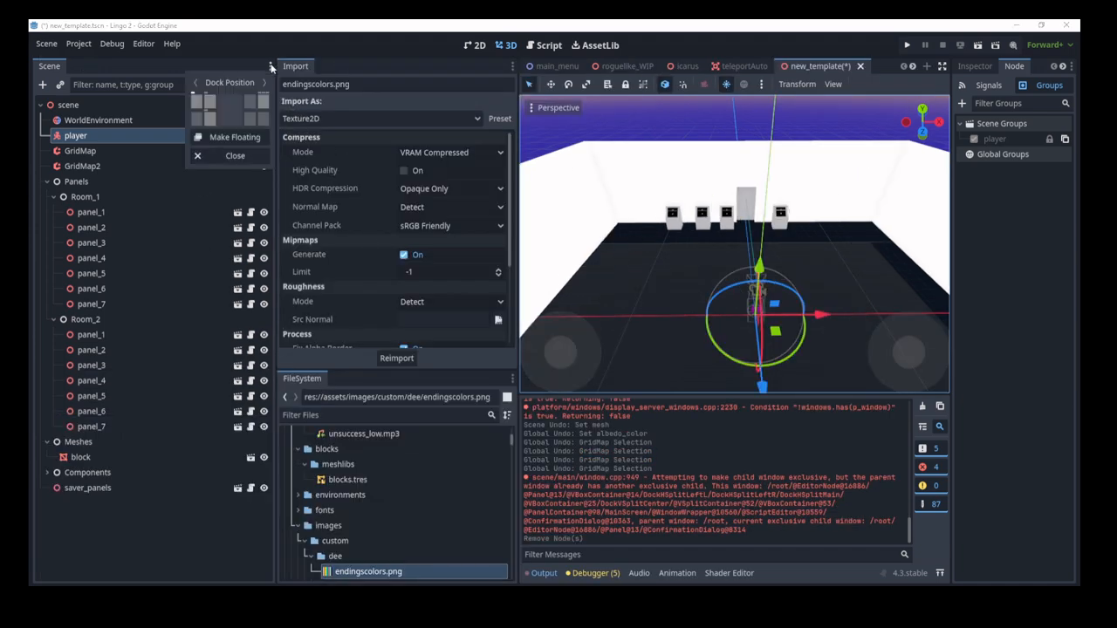
click(222, 102)
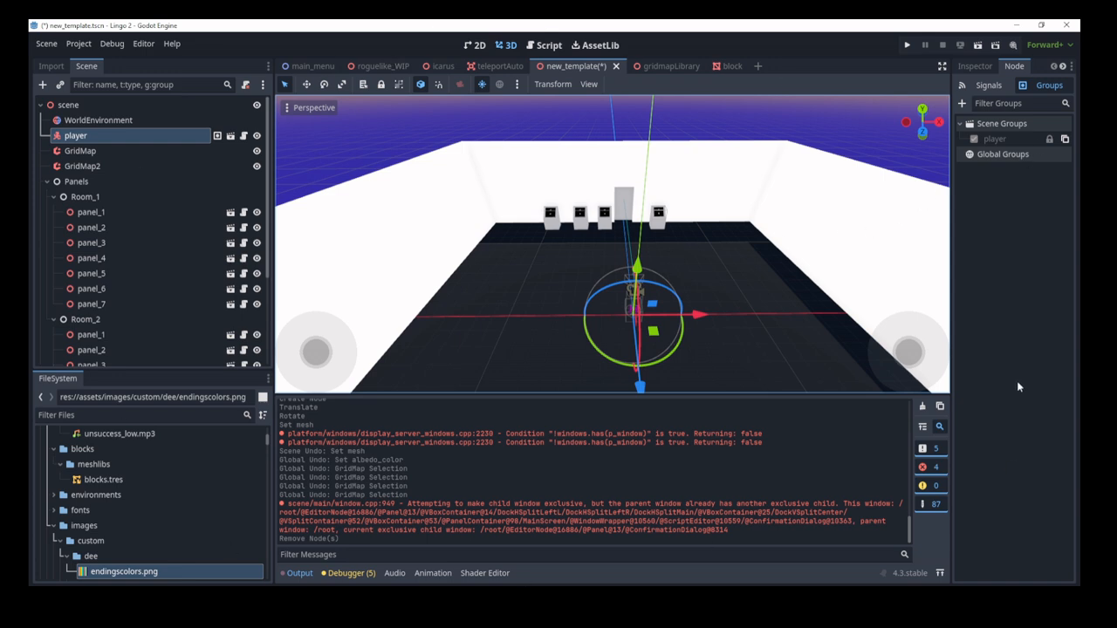
click(269, 66)
click(262, 104)
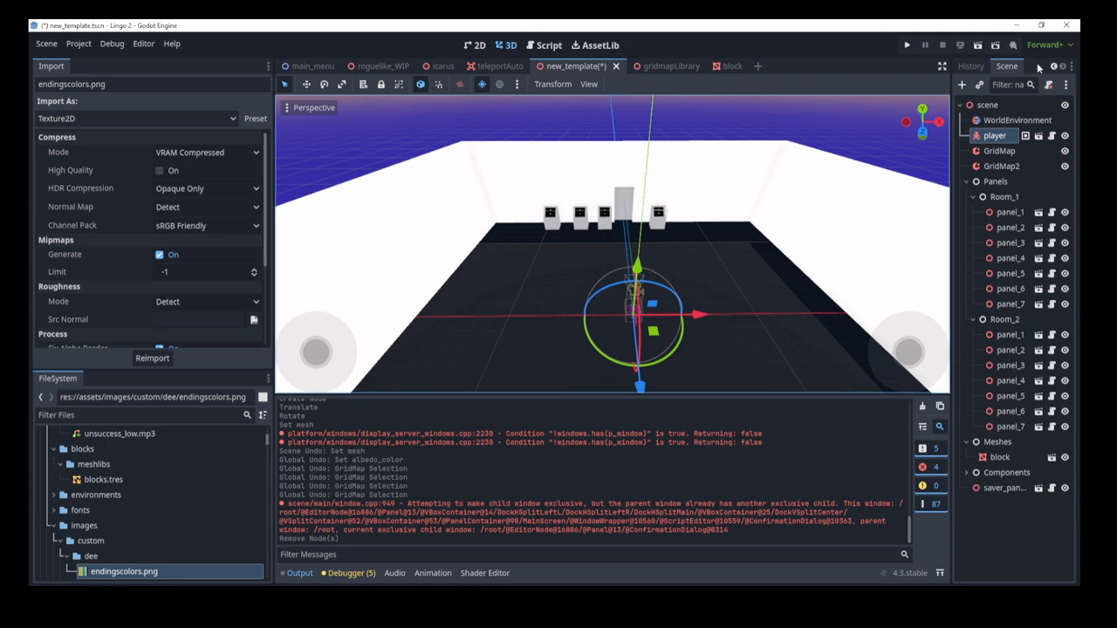
Step: Make the Scene dock a floating window and reposition it
click(1070, 66)
click(1019, 149)
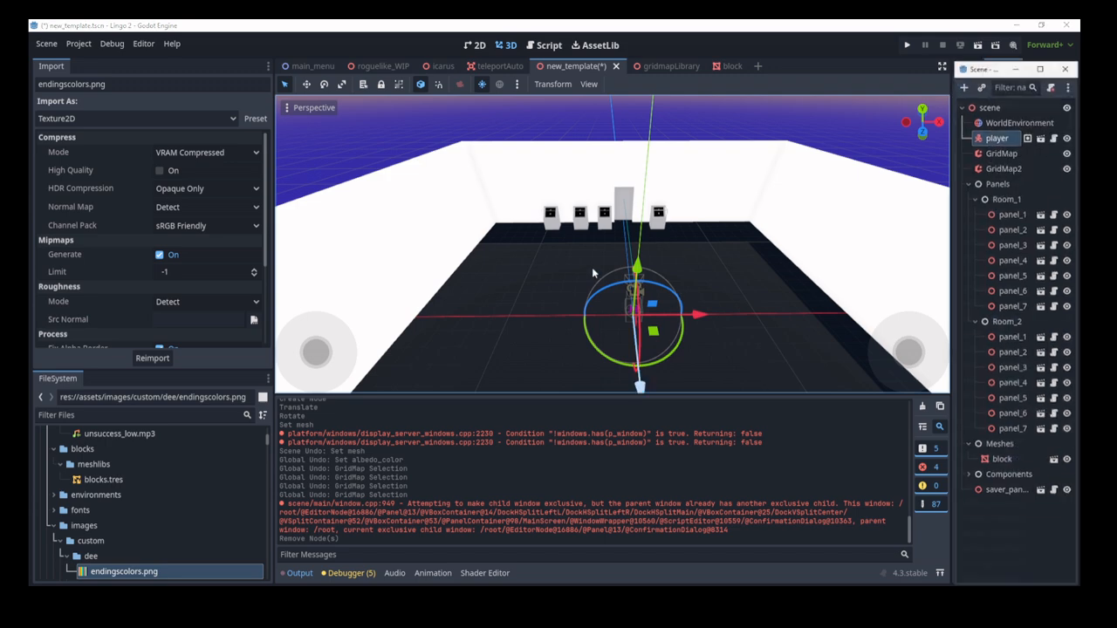
drag(994, 70, 503, 112)
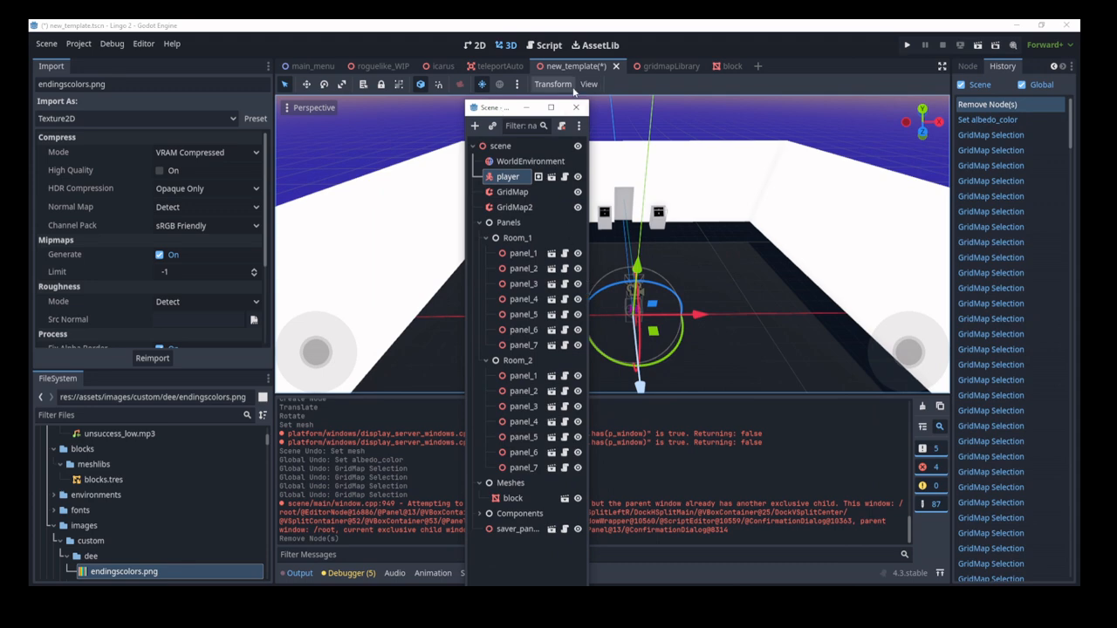
key(alt+Tab)
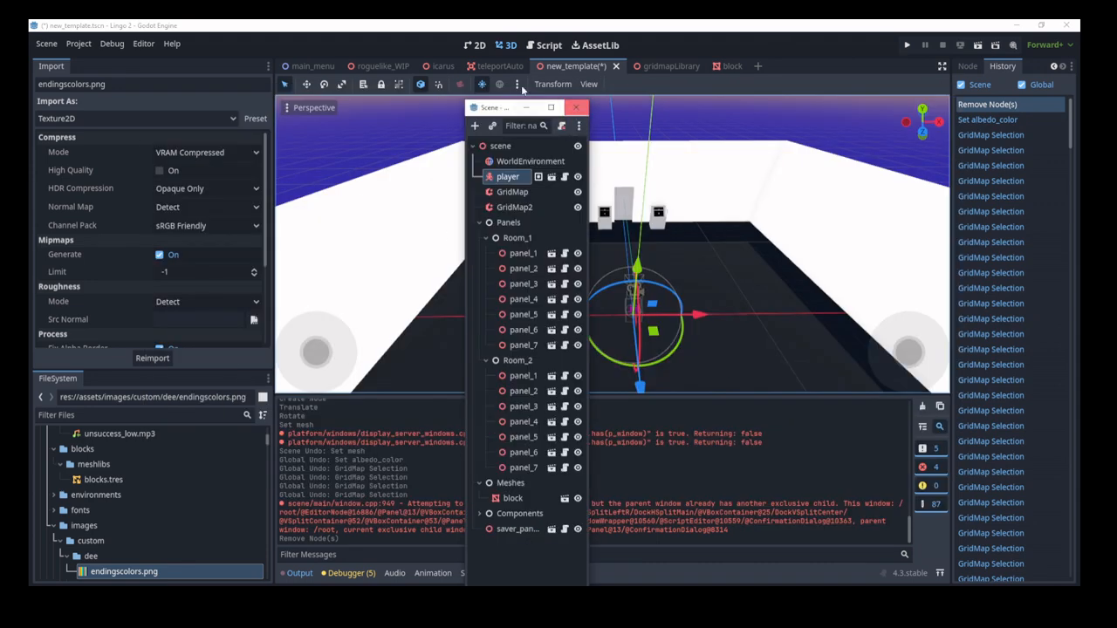
drag(527, 108, 490, 67)
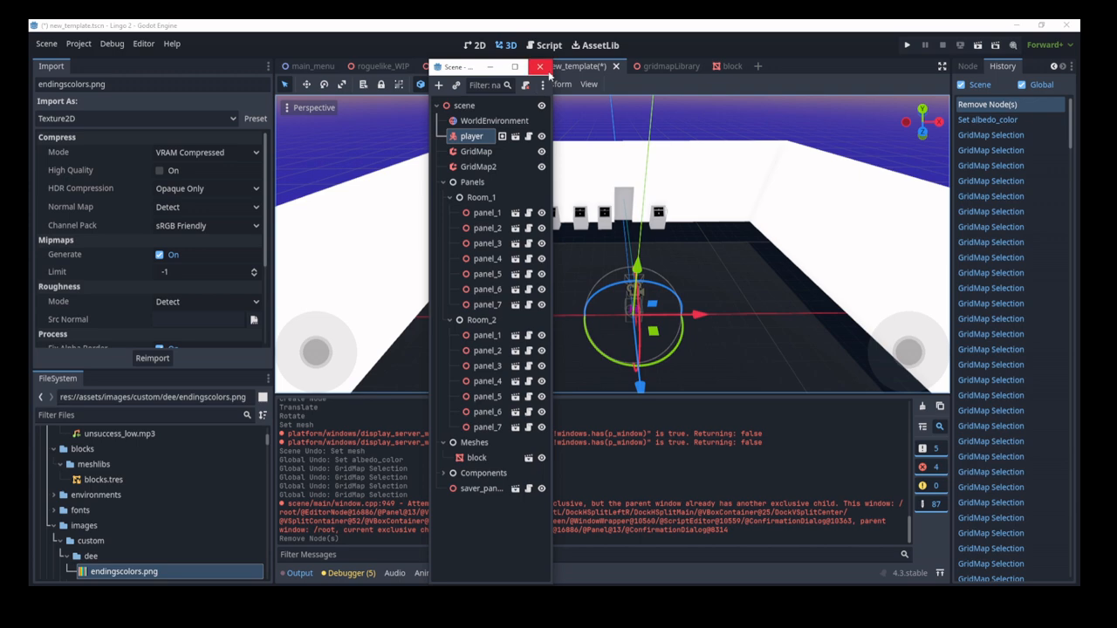
Step: Re-dock the scene tree back into its original top-left slot
click(540, 68)
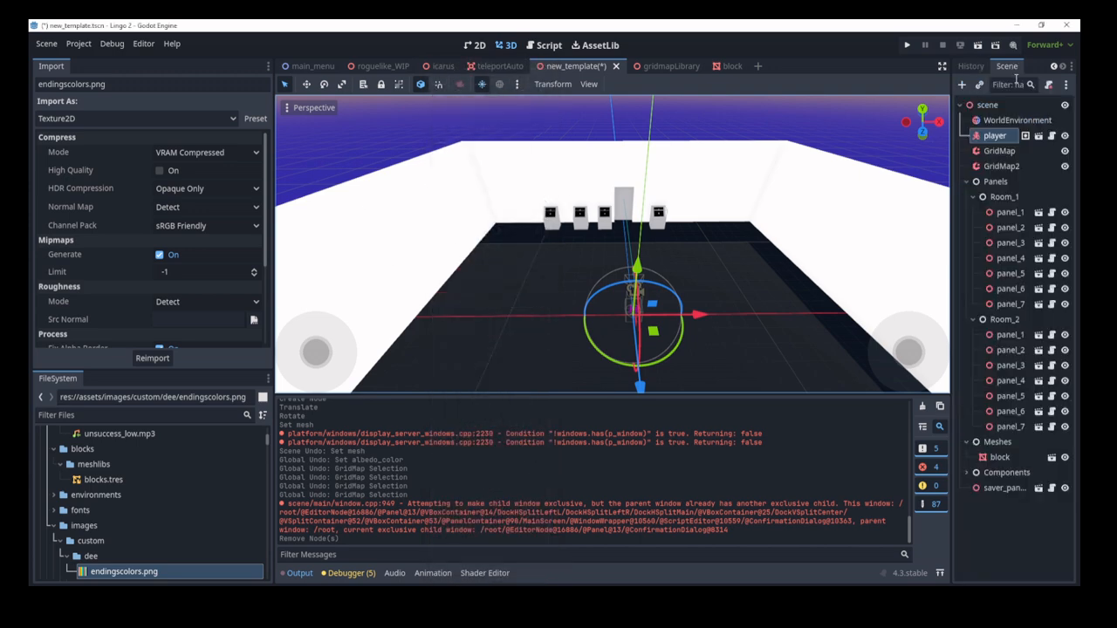
drag(1012, 67, 102, 462)
drag(98, 383, 37, 68)
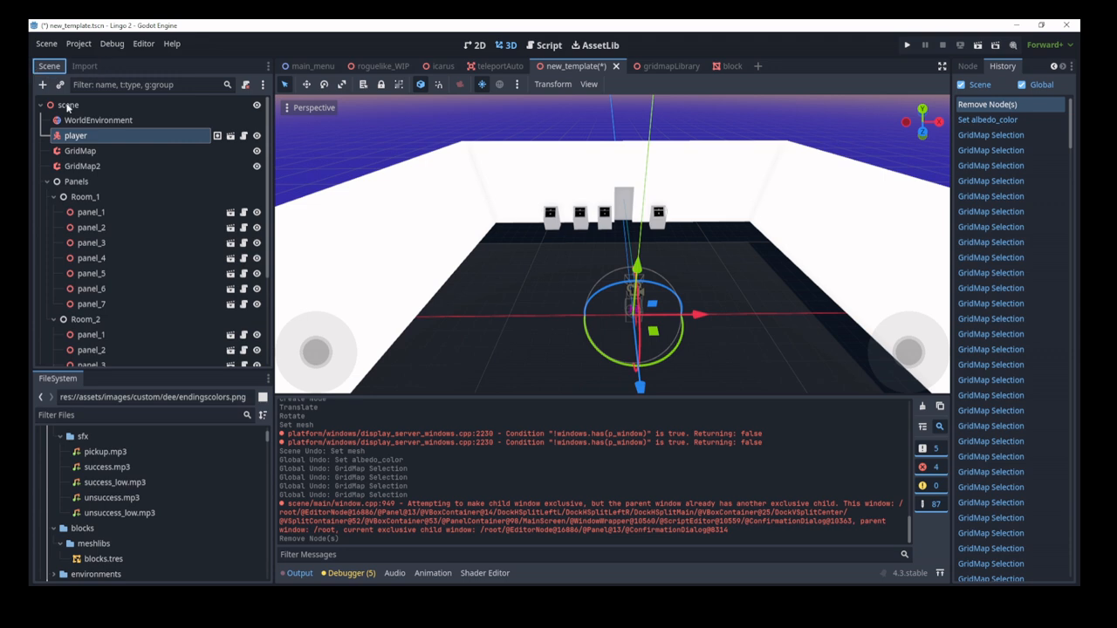
click(267, 67)
click(267, 67)
Step: Check the Node and History tabs, show the player's Inspector properties, then go to 2D
click(966, 66)
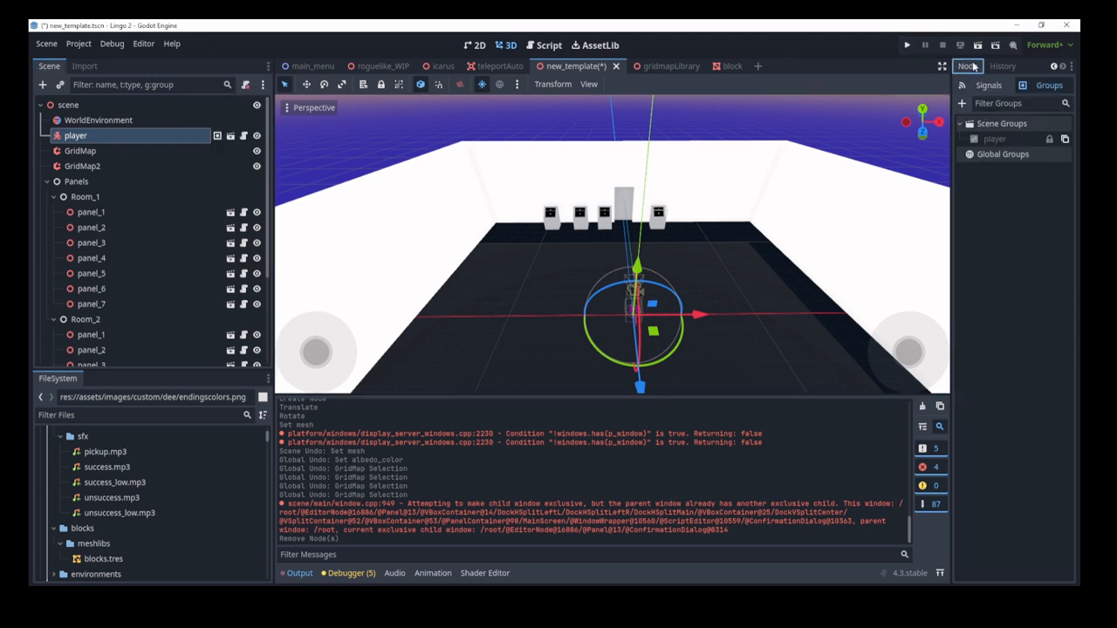
click(1002, 66)
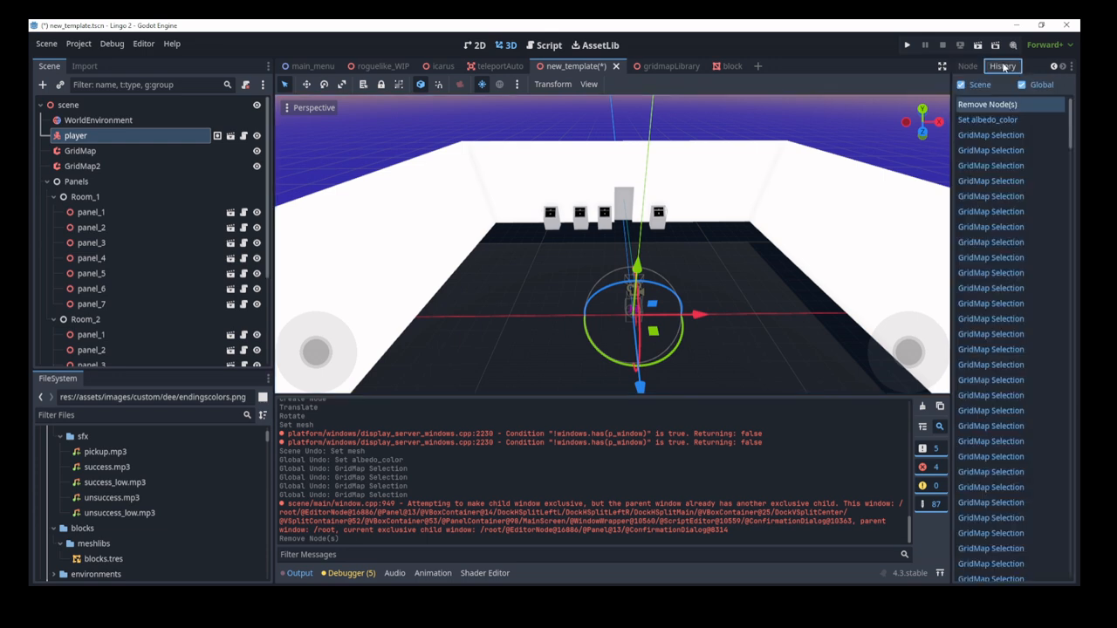
scroll(976, 233, down, 15)
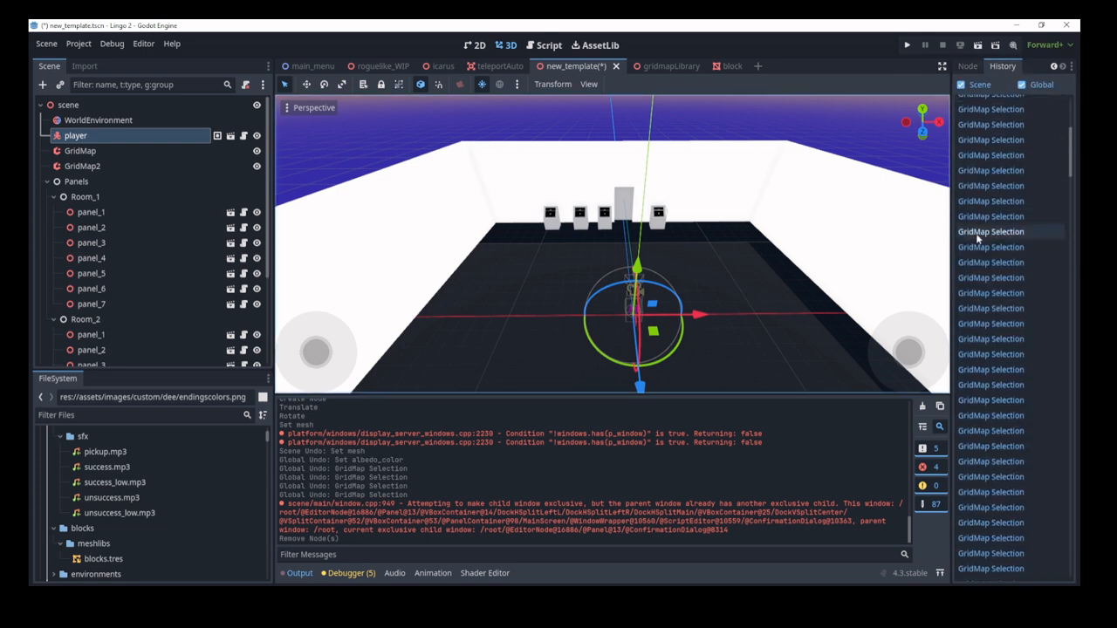
scroll(1010, 289, up, 15)
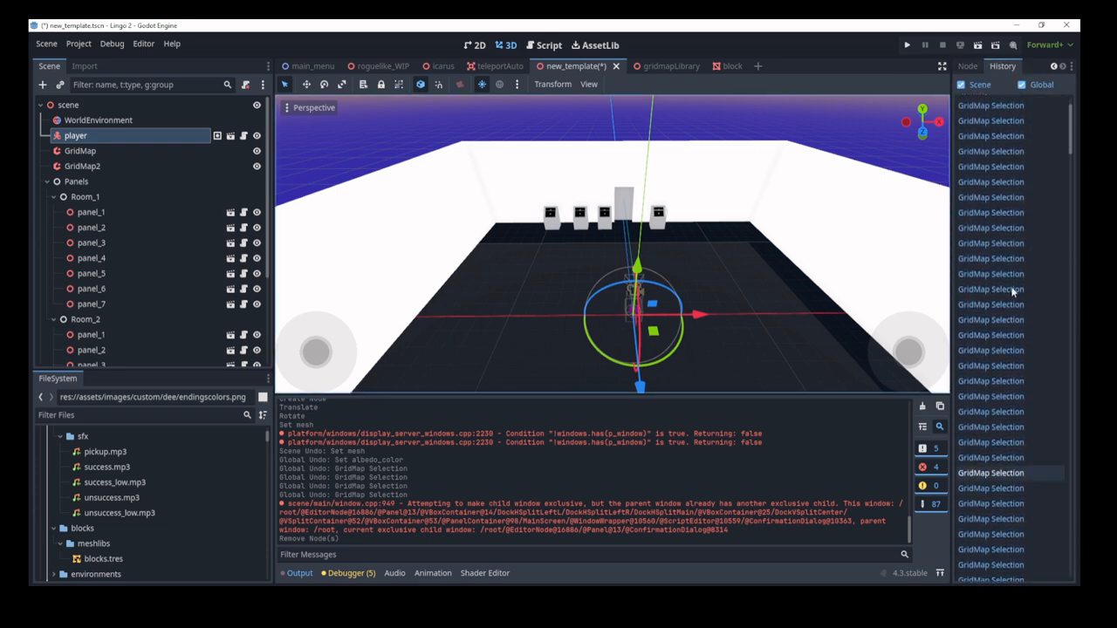
click(968, 66)
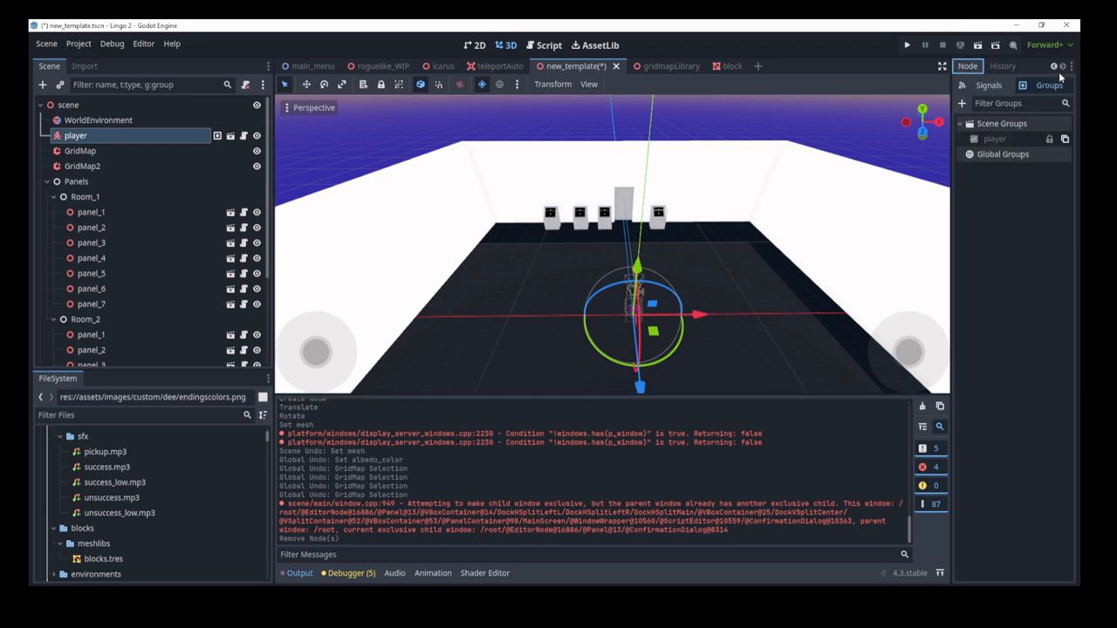
click(1053, 67)
click(971, 67)
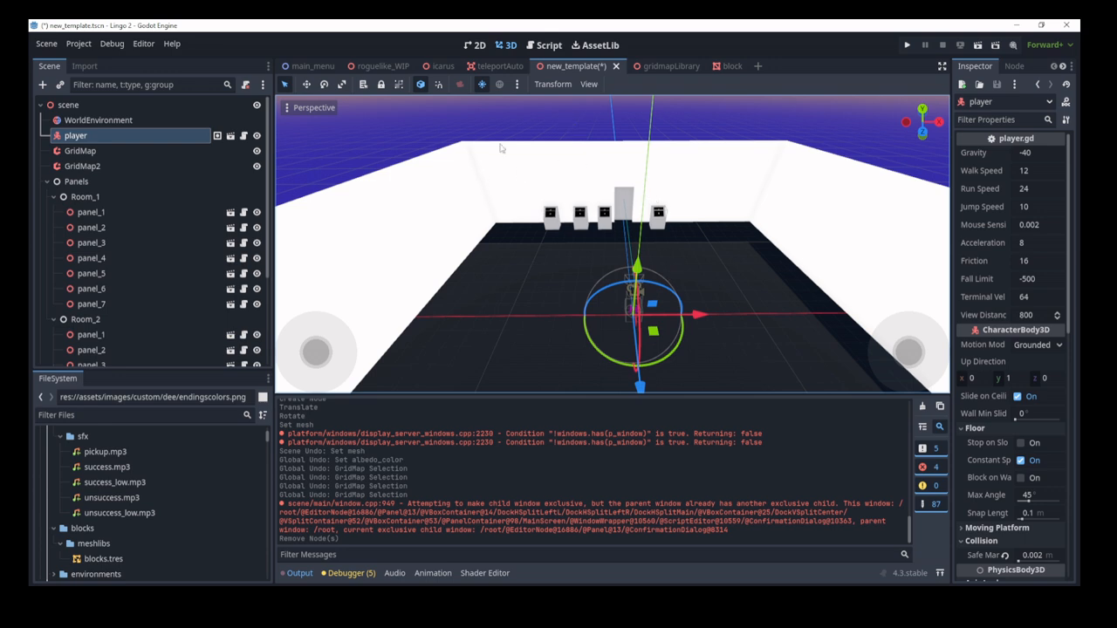
click(485, 44)
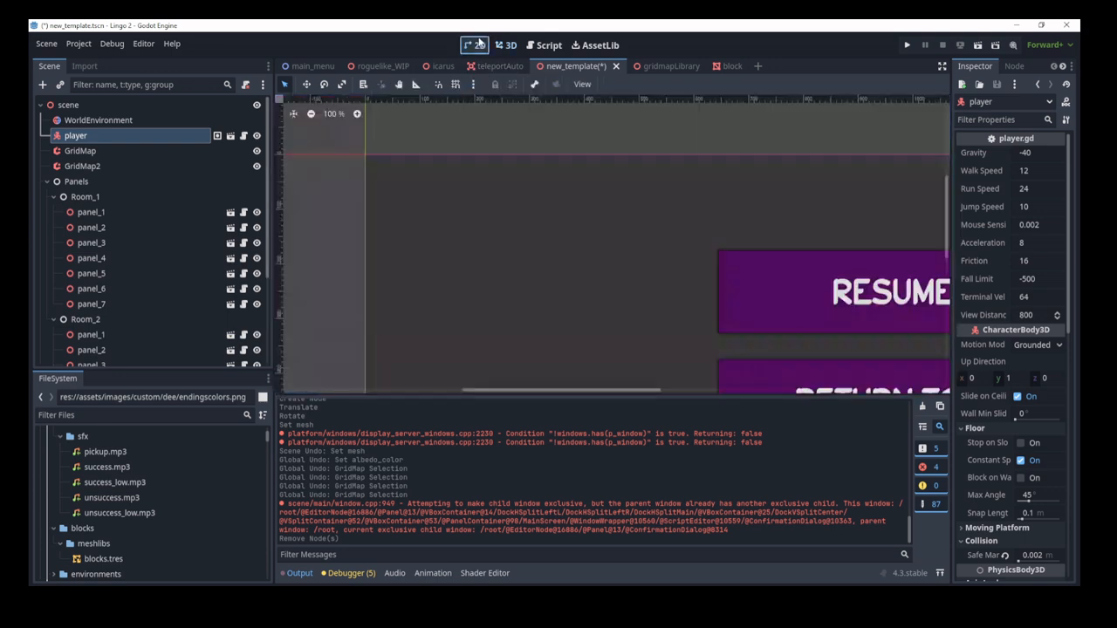
Step: Zoom and pan to view the pause menu's RESUME, SETTINGS and MAIN MENU buttons, then return to 3D
right_click(644, 289)
scroll(558, 278, down, 8)
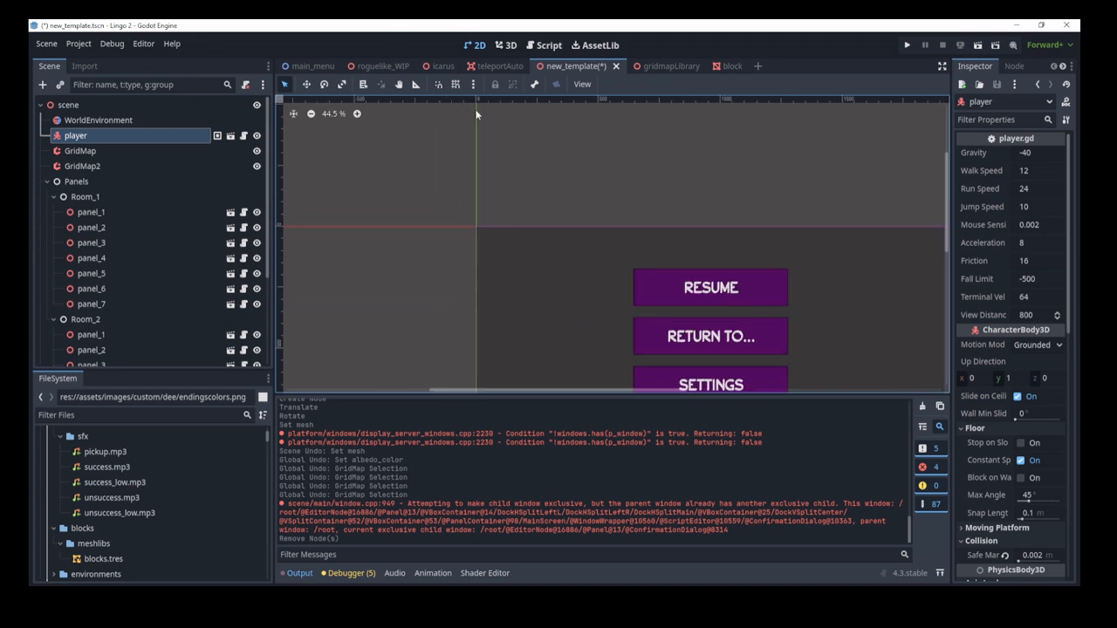
middle_drag(620, 337, 476, 232)
scroll(476, 235, down, 1)
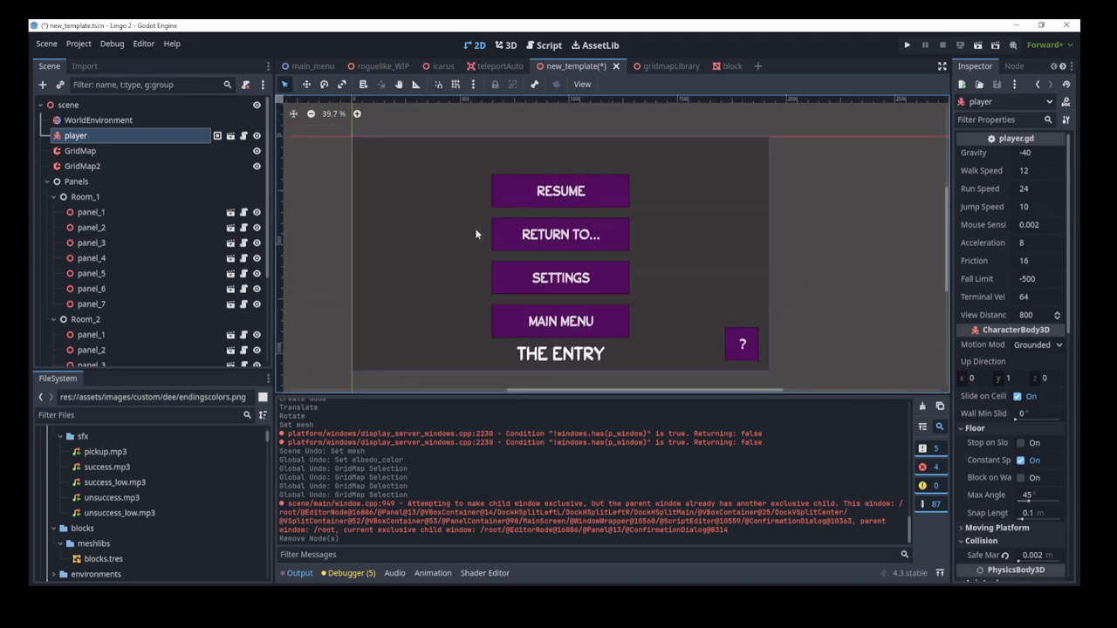
mouse_move(425, 275)
middle_down()
mouse_move(439, 267)
mouse_move(431, 271)
middle_up()
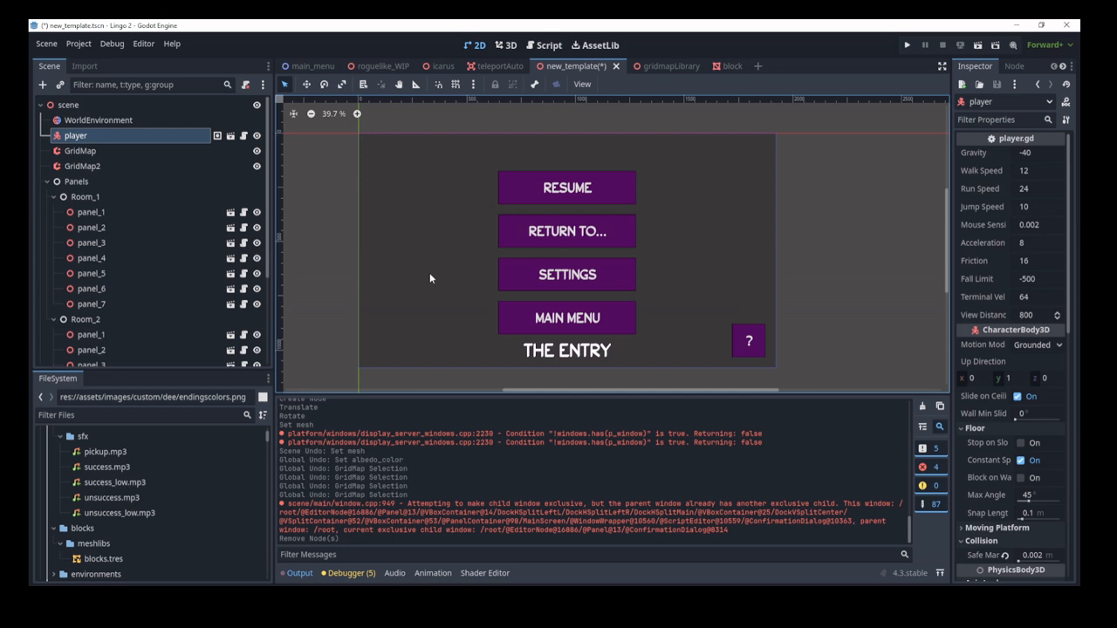
click(506, 44)
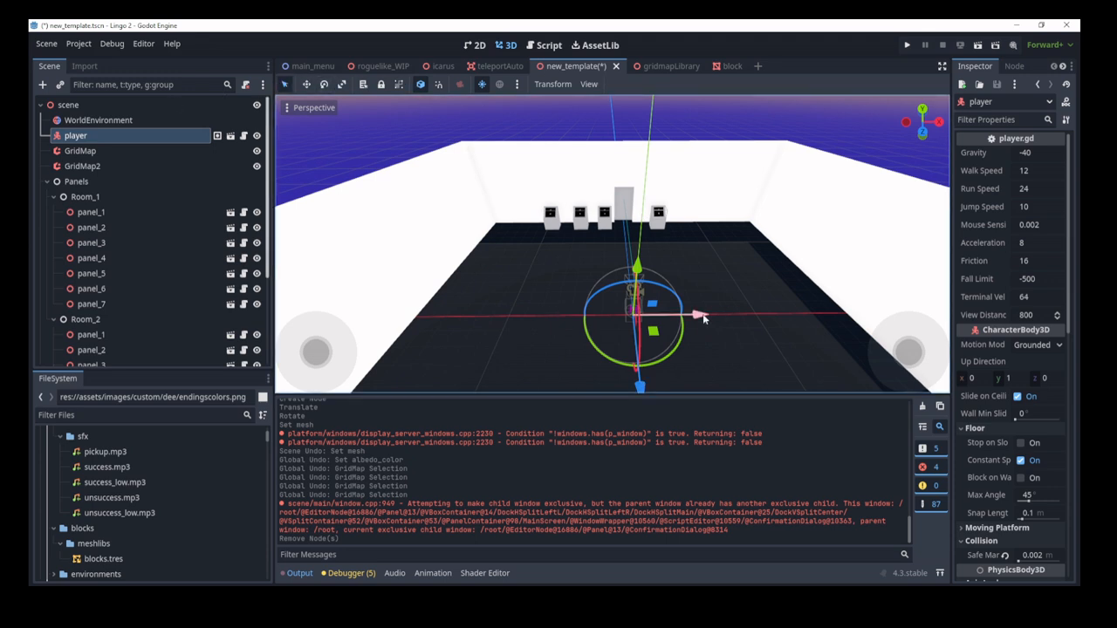
Step: Select Room_2's panel_1 and move it along X, rotate it about 35 degrees, and lower it
click(628, 323)
drag(671, 218, 691, 221)
drag(606, 264, 520, 298)
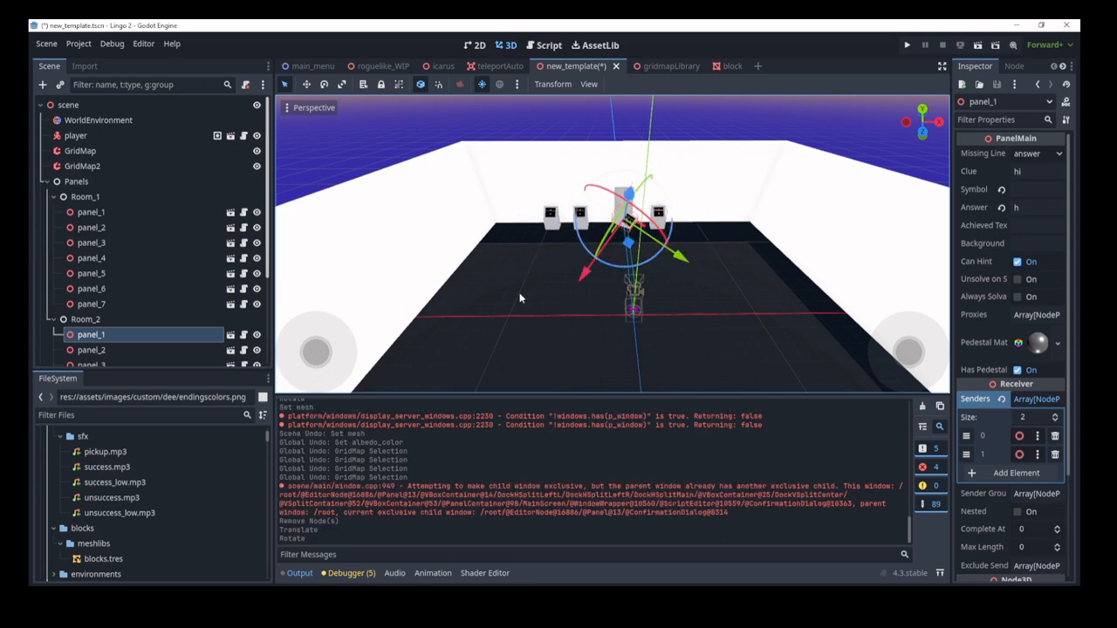
drag(639, 256, 600, 318)
Step: Undo and redo the recent edits until the dark floor returns
key(ctrl+z)
key(ctrl+z)
key(ctrl+z)
key(ctrl+z)
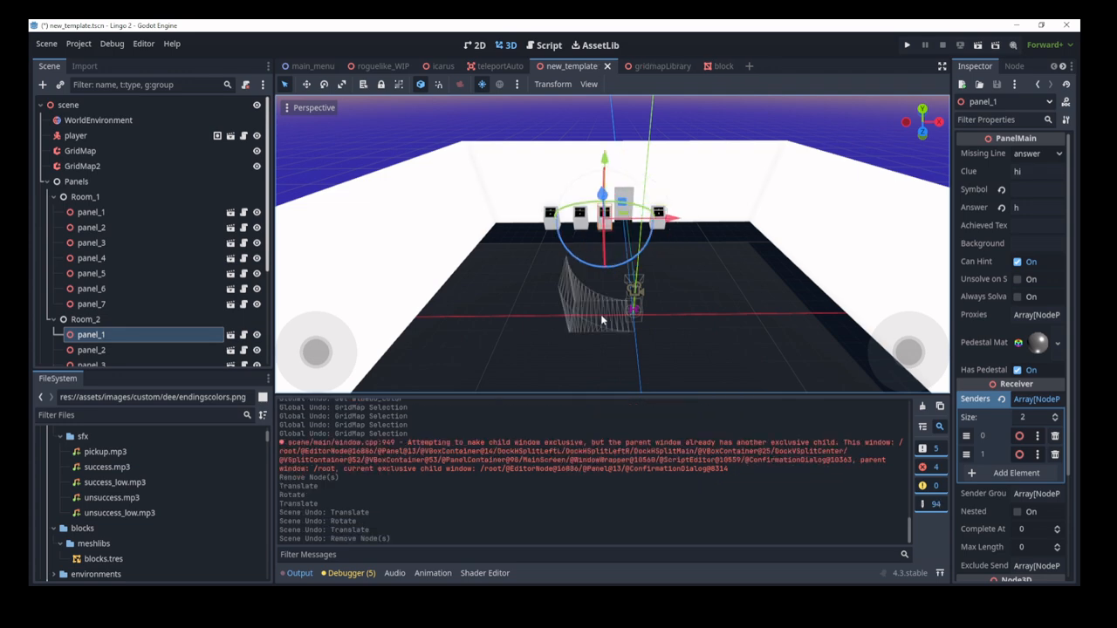
key(ctrl+z)
key(ctrl+shift+z)
key(ctrl+shift+z)
key(ctrl+shift+z)
key(ctrl+shift+z)
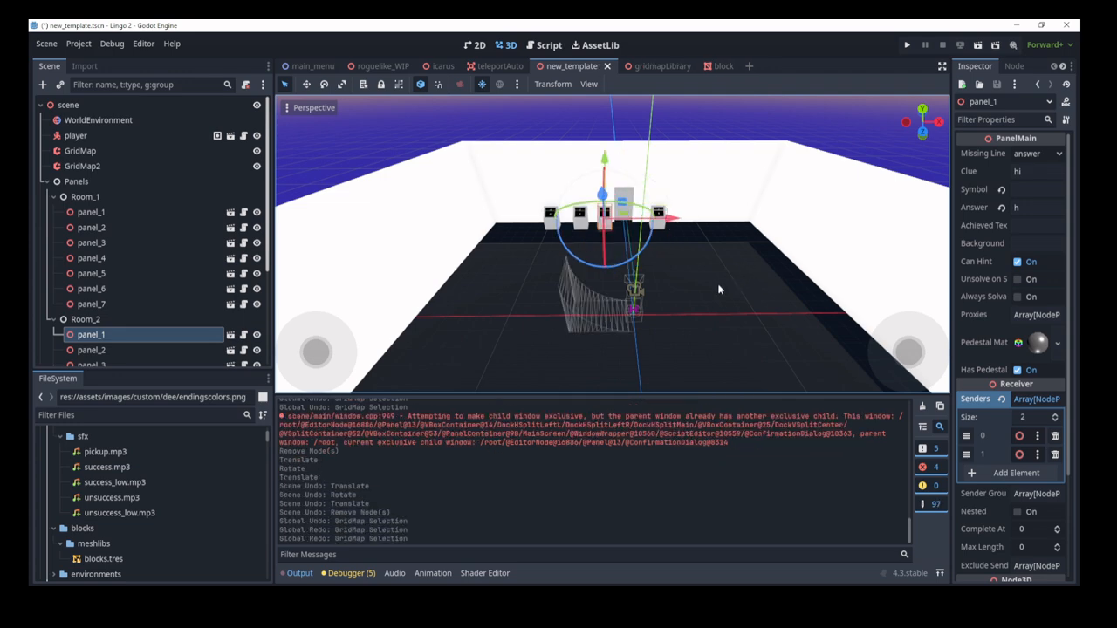
key(ctrl+shift+z)
key(ctrl+shift+z)
key(ctrl+shift+z)
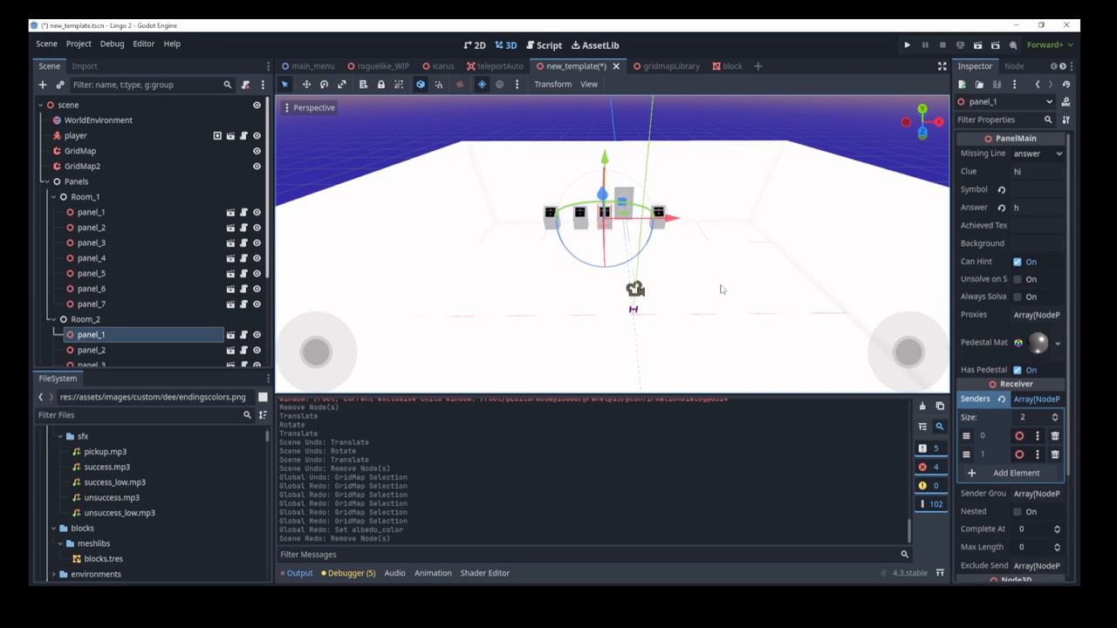
key(ctrl+z)
key(ctrl+z)
key(ctrl+z)
key(ctrl+z)
key(ctrl+z)
key(ctrl+z)
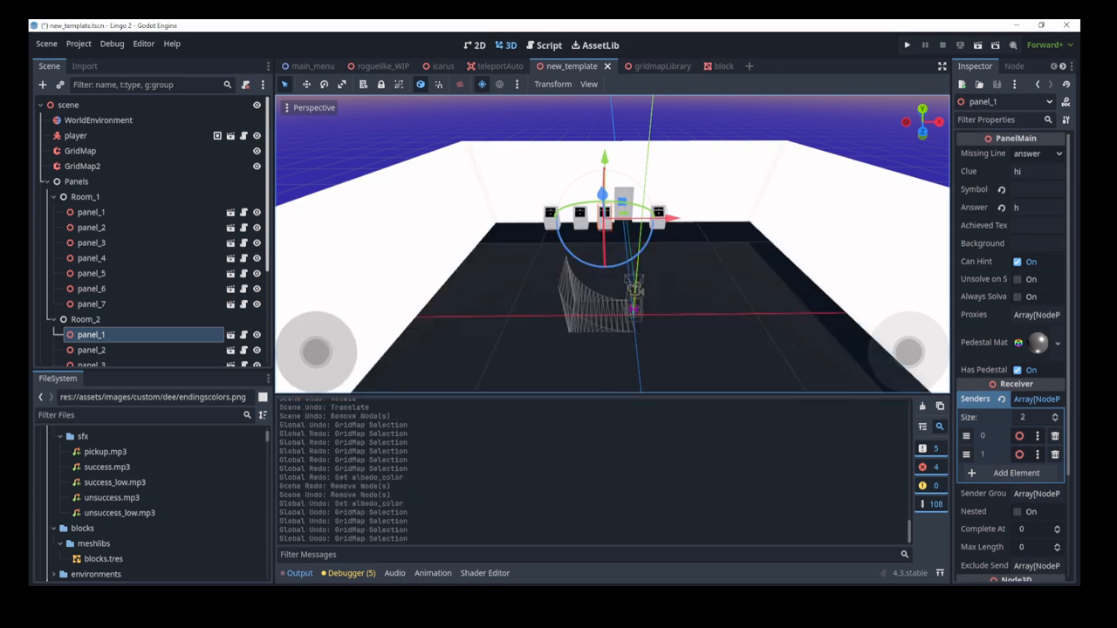
Step: Delete the Murder Gravity Curve node, then select panel_2 under Room_2
scroll(98, 279, down, 3)
scroll(97, 280, down, 2)
click(91, 353)
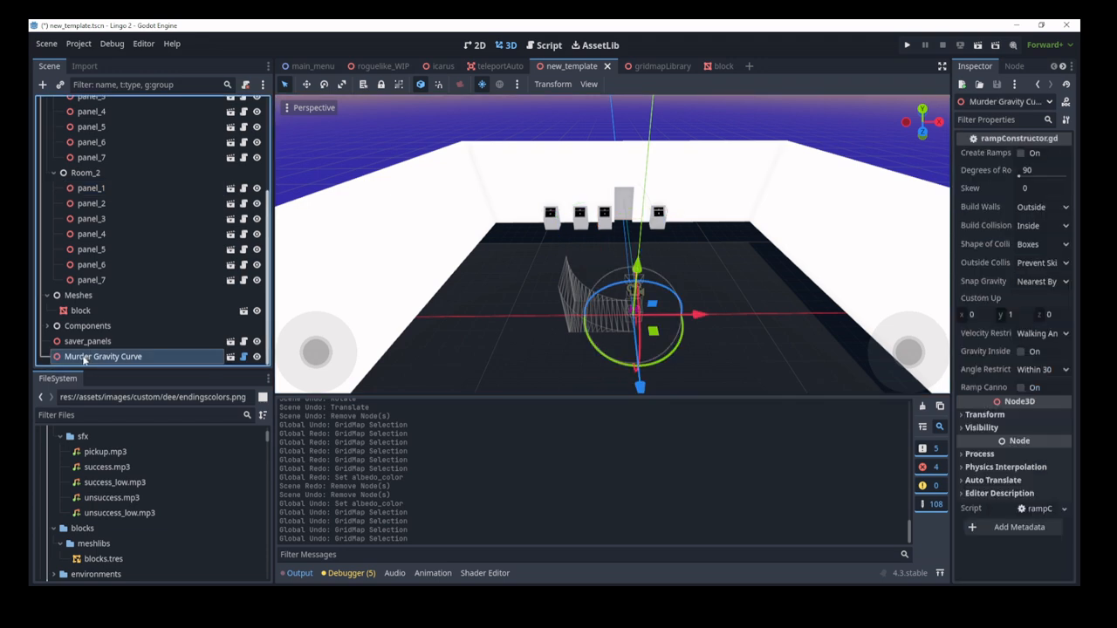
key(Delete)
key(Return)
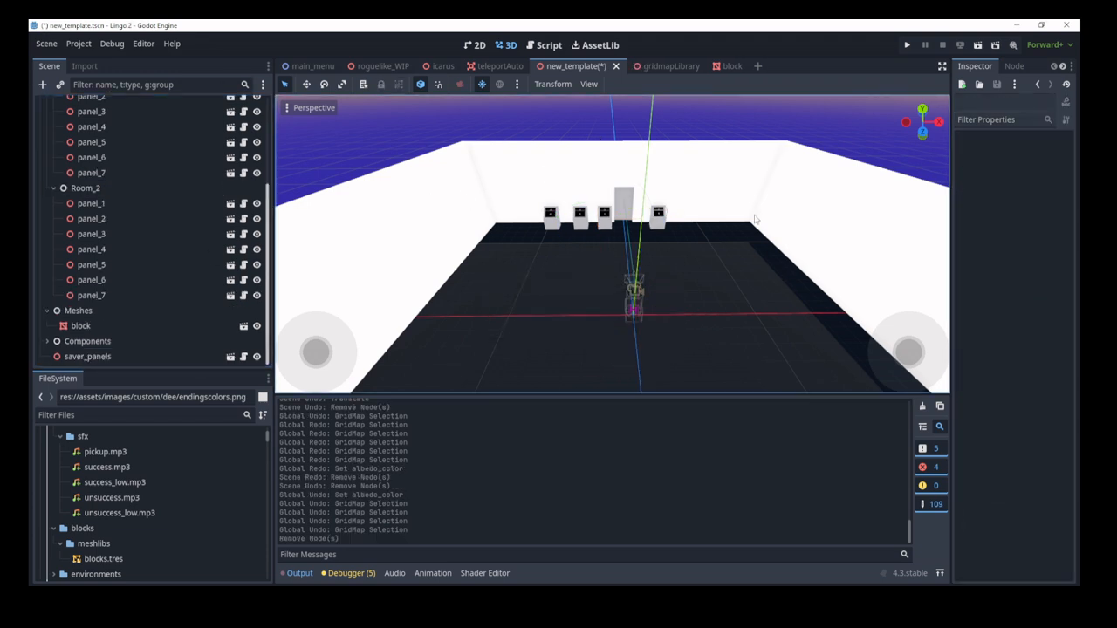
click(90, 219)
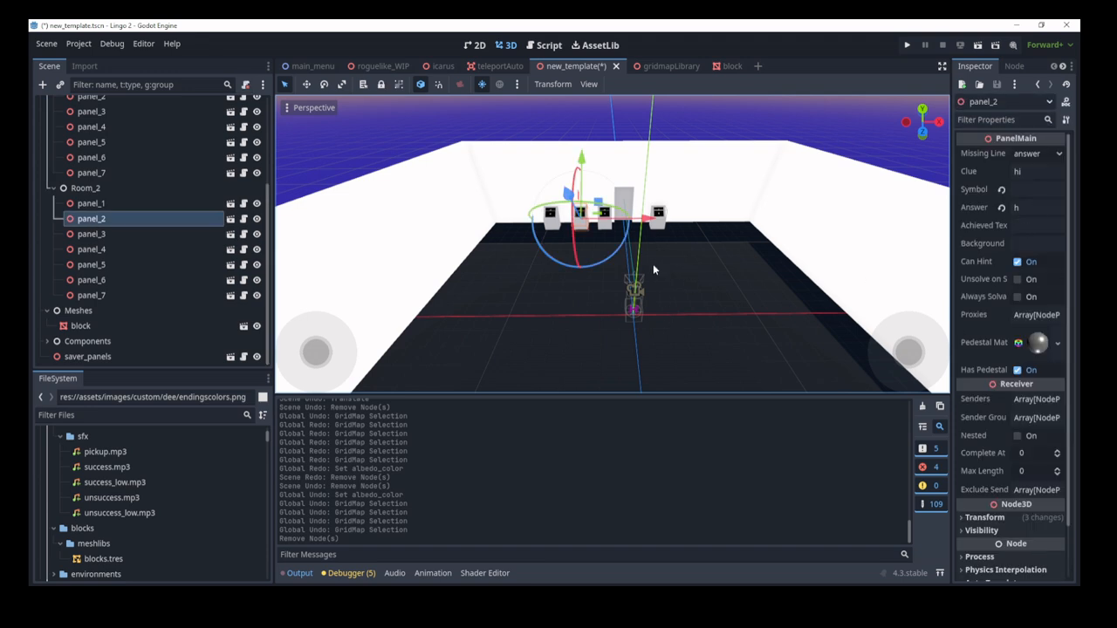
Step: Pull panel_2 forward along Z, then trial-scale it taller, wider and flatter
click(306, 84)
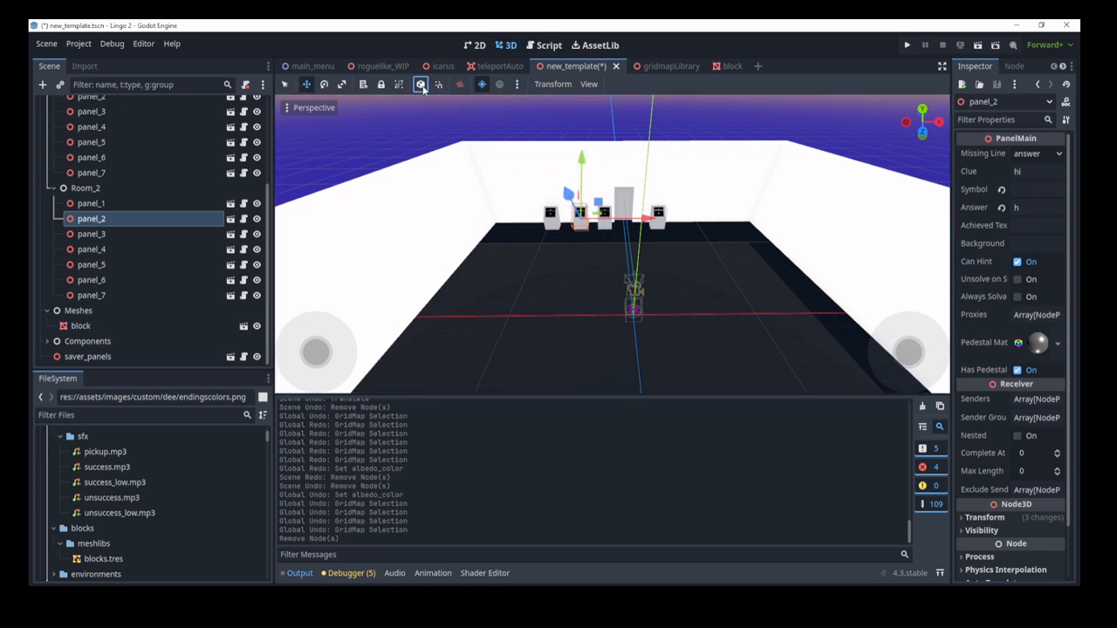
drag(571, 242, 553, 376)
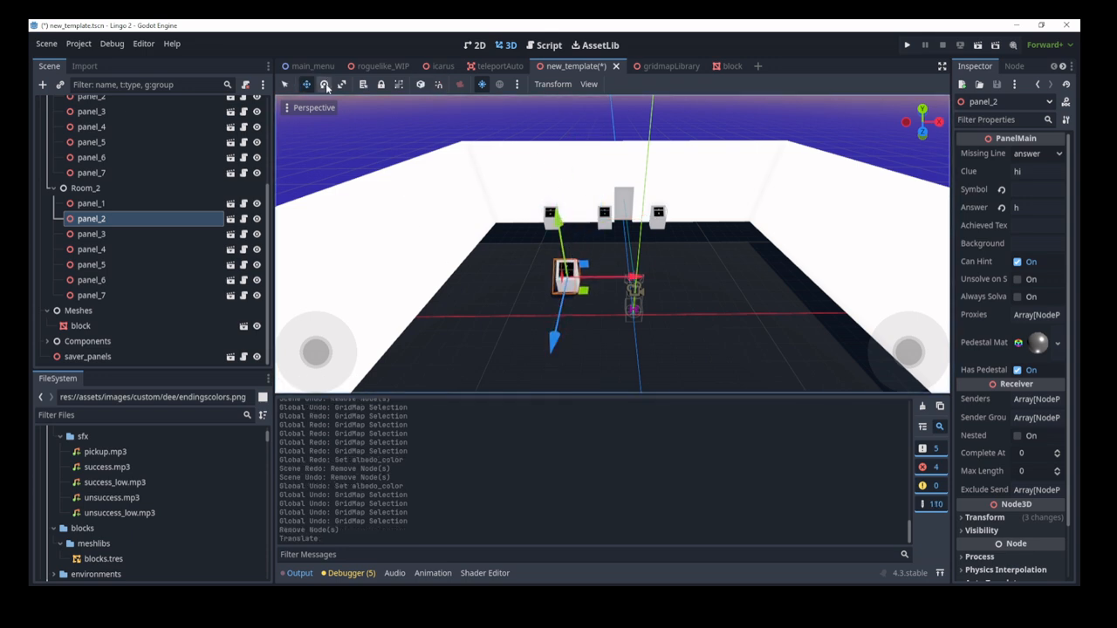
key(e)
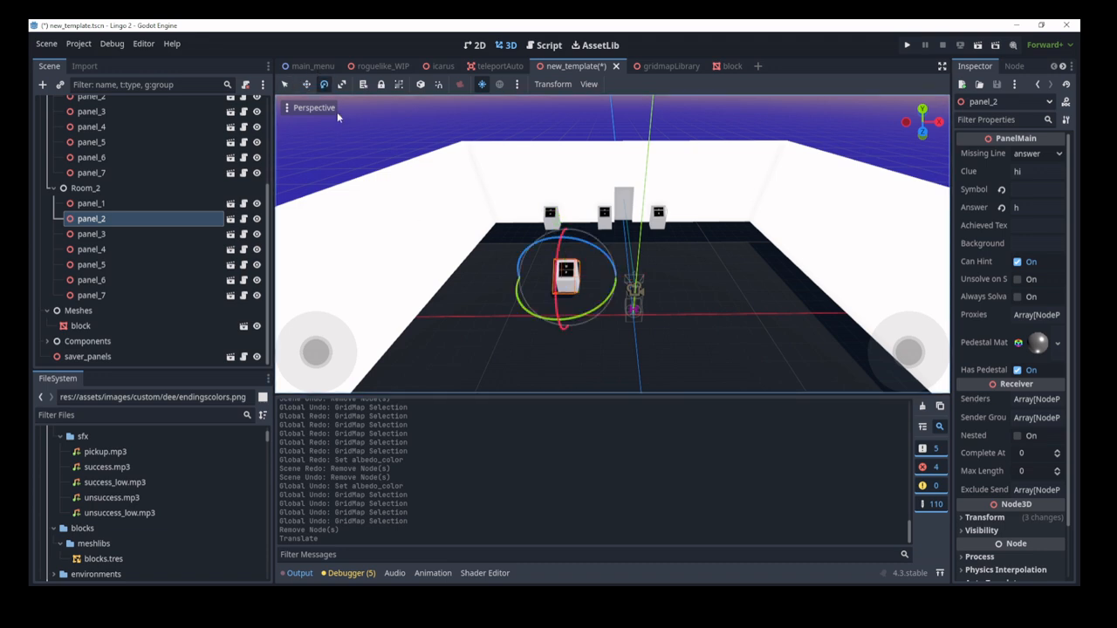
key(r)
drag(560, 223, 477, 22)
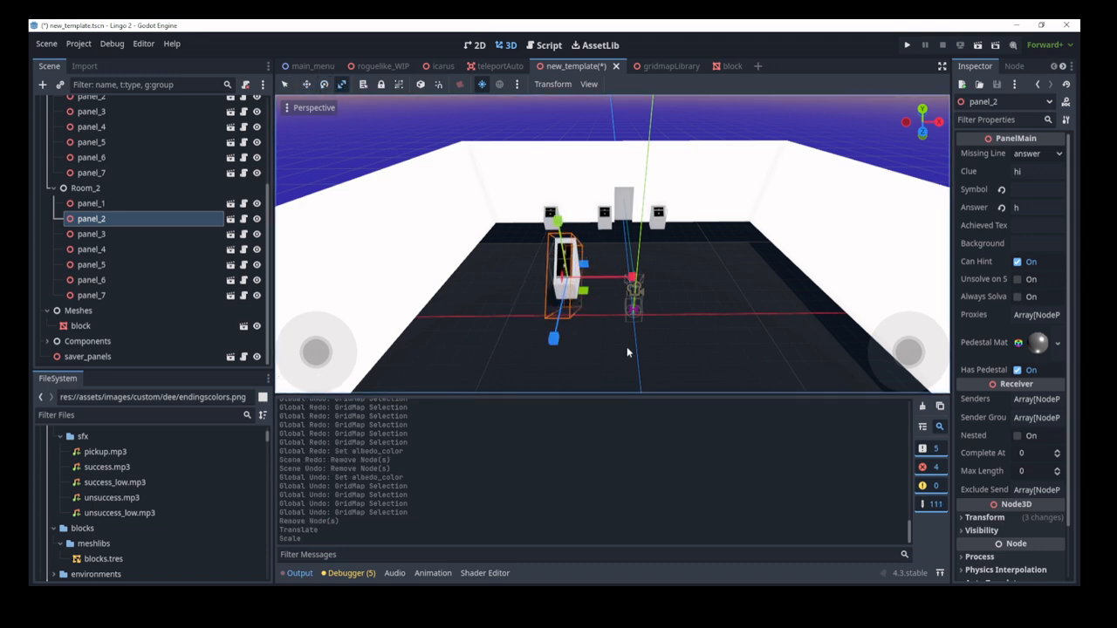
drag(633, 276, 706, 362)
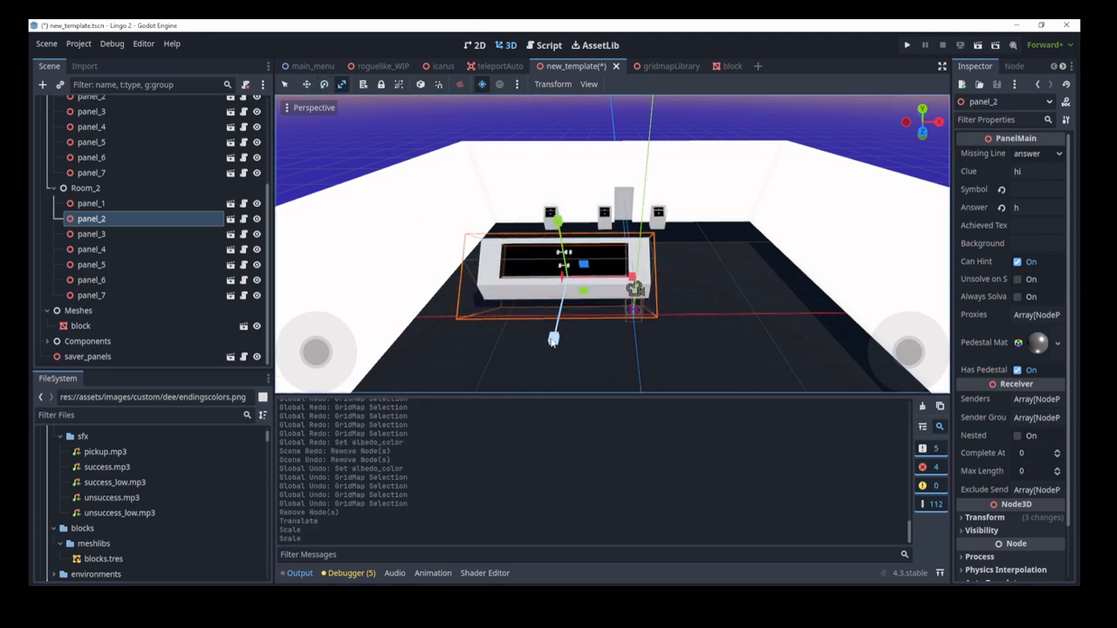
drag(553, 340, 509, 533)
Step: Look around the room, scale panel_2 along its depth, and undo the scaling
key(d)
right_drag(651, 306, 493, 295)
drag(566, 295, 820, 206)
key(ctrl+z)
key(ctrl+z)
key(ctrl+z)
key(ctrl+z)
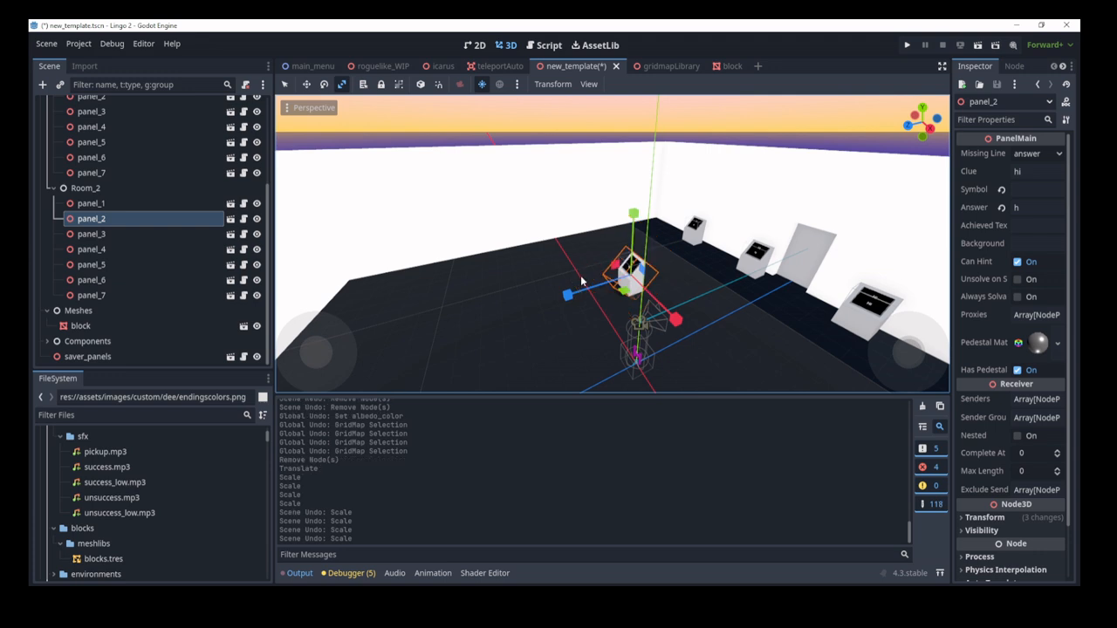
Step: Use List Select to pick the block mesh from the objects under the panel
click(364, 86)
middle_drag(441, 277, 536, 323)
click(557, 259)
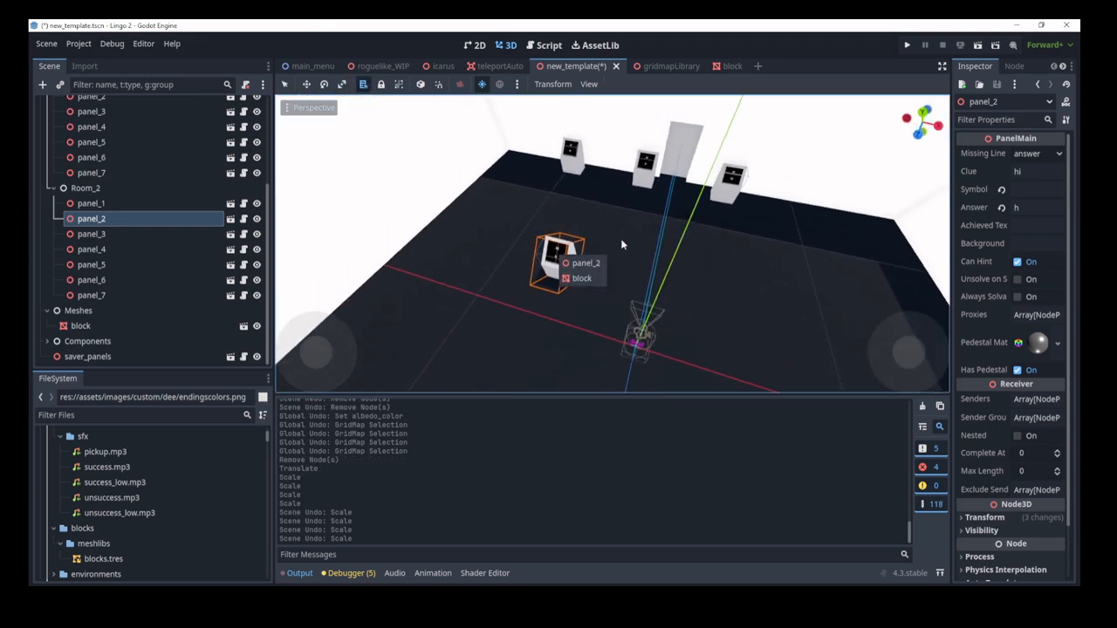
click(558, 255)
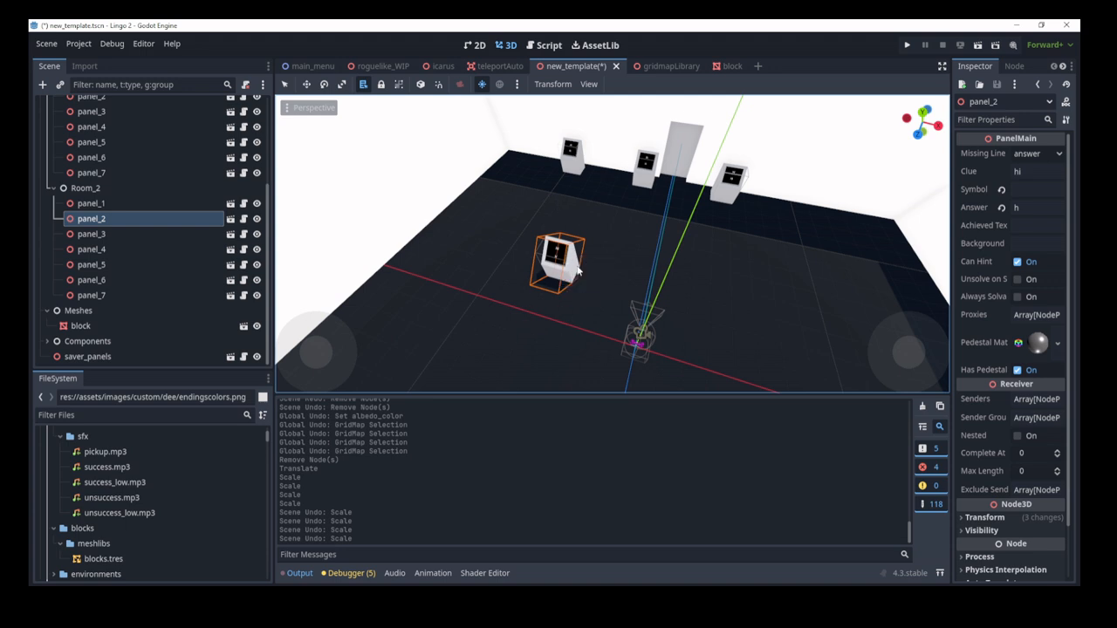
click(576, 276)
Step: Move the block left along X, then undo the move
scroll(628, 288, down, 5)
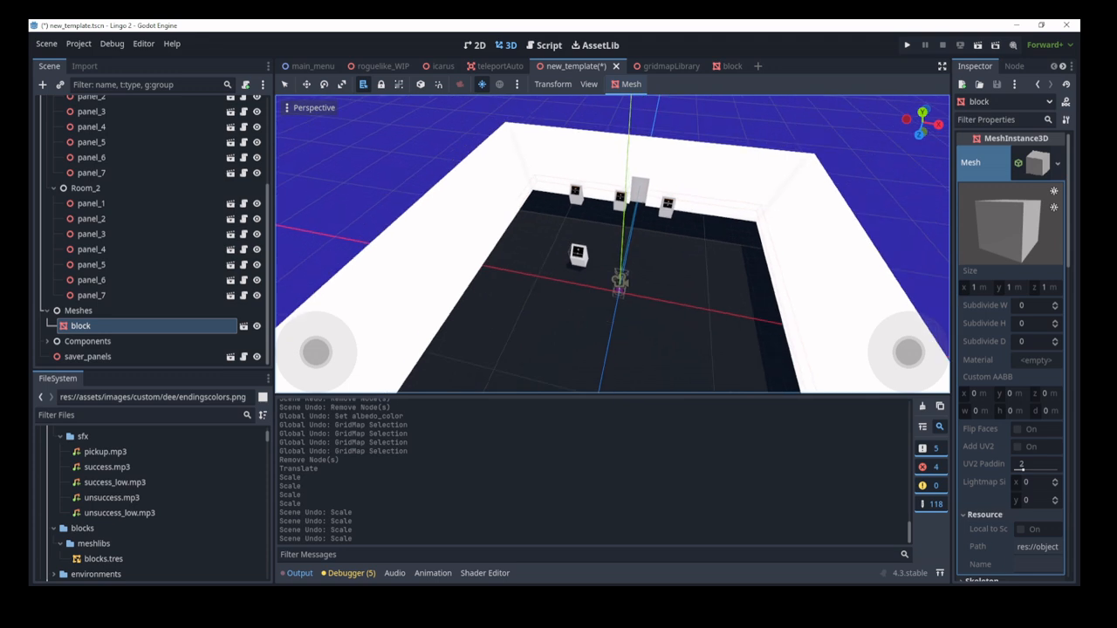
click(284, 86)
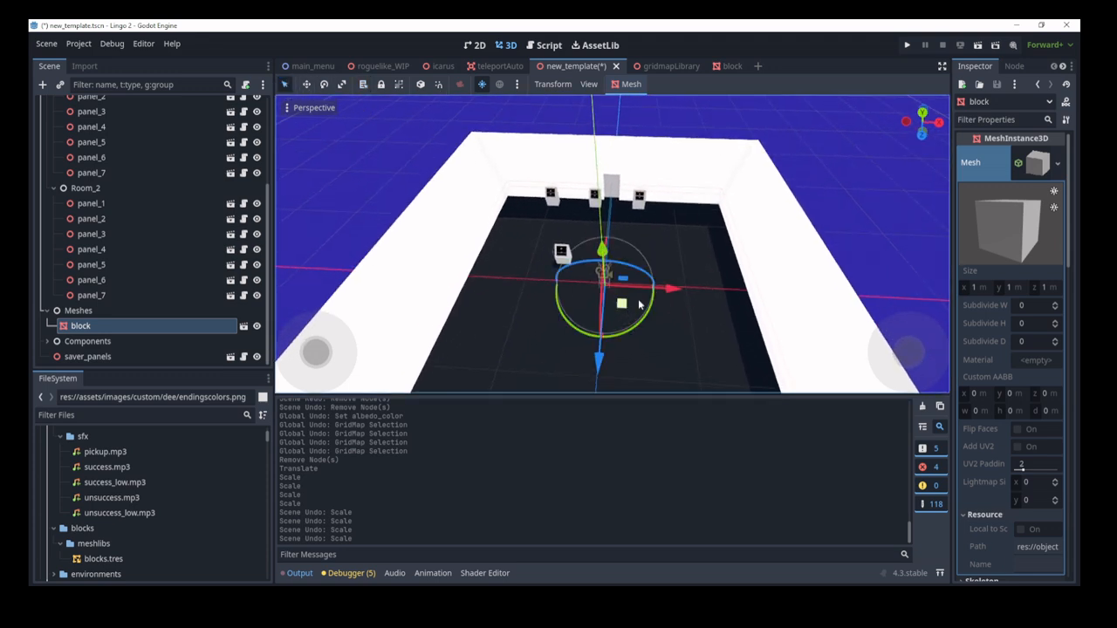
drag(674, 288, 435, 265)
key(ctrl+z)
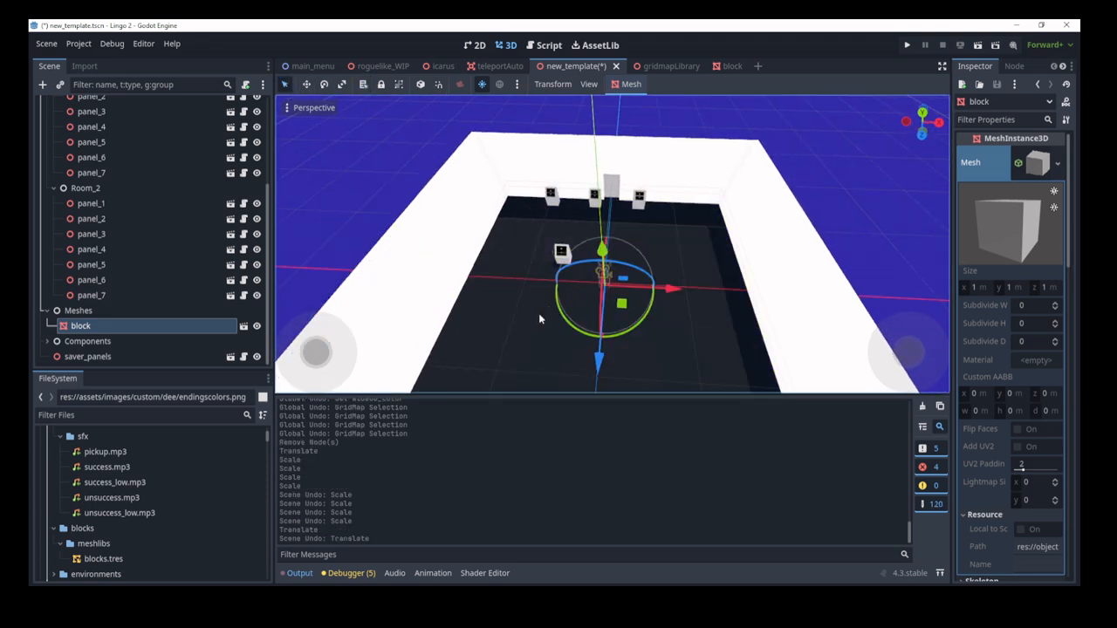
Step: Lock the block, confirm it won't move when dragged, and cycle rotate, scale and select modes
scroll(550, 310, up, 3)
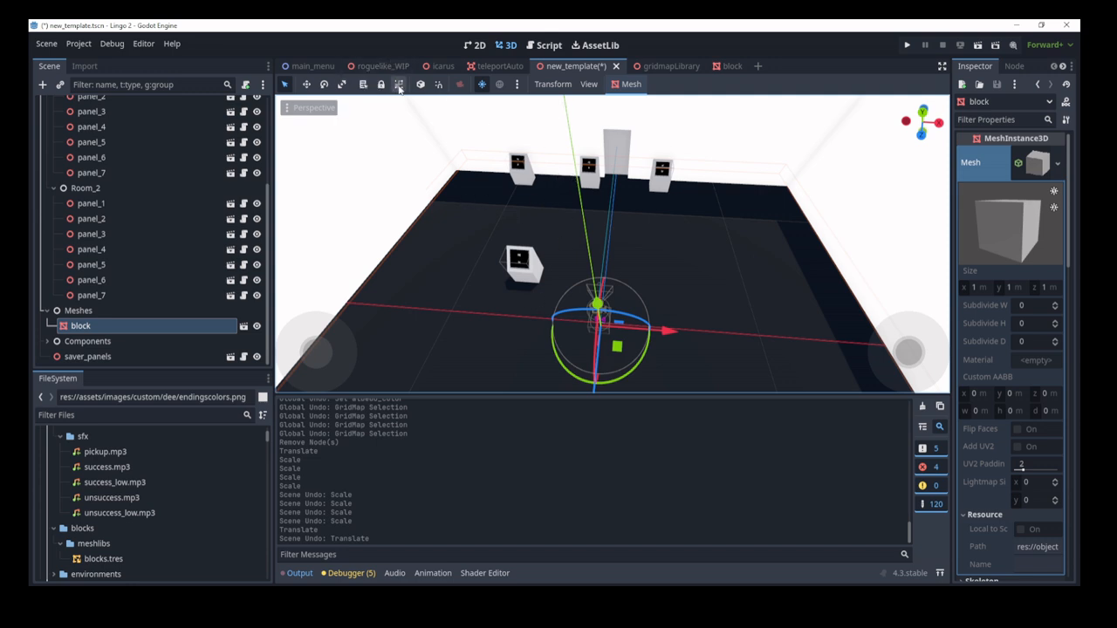
click(380, 84)
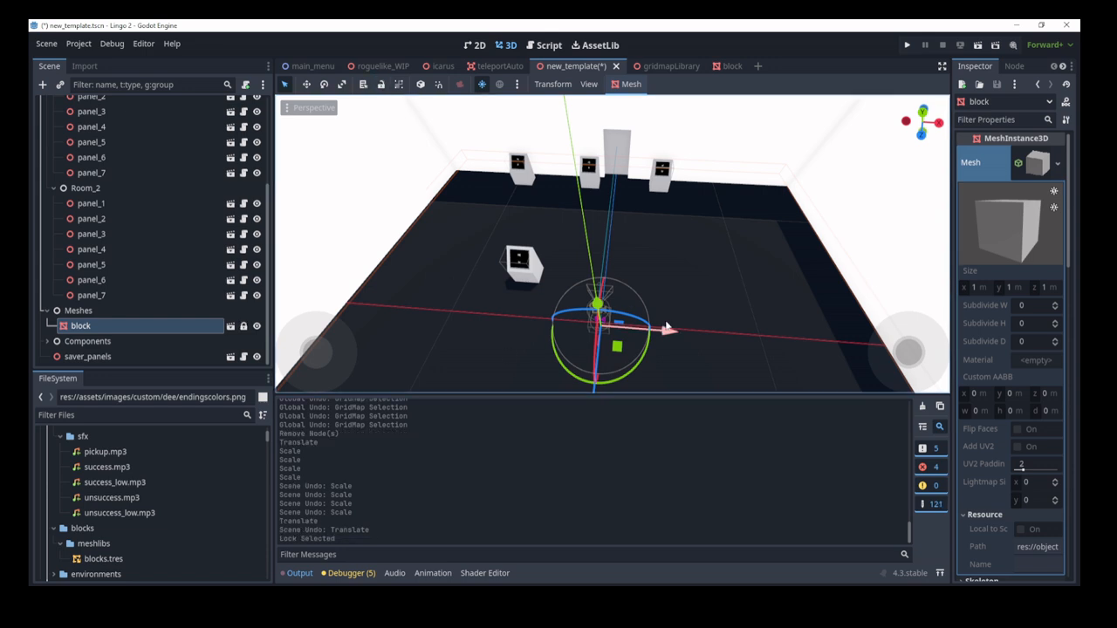
drag(668, 330, 572, 269)
scroll(670, 326, down, 5)
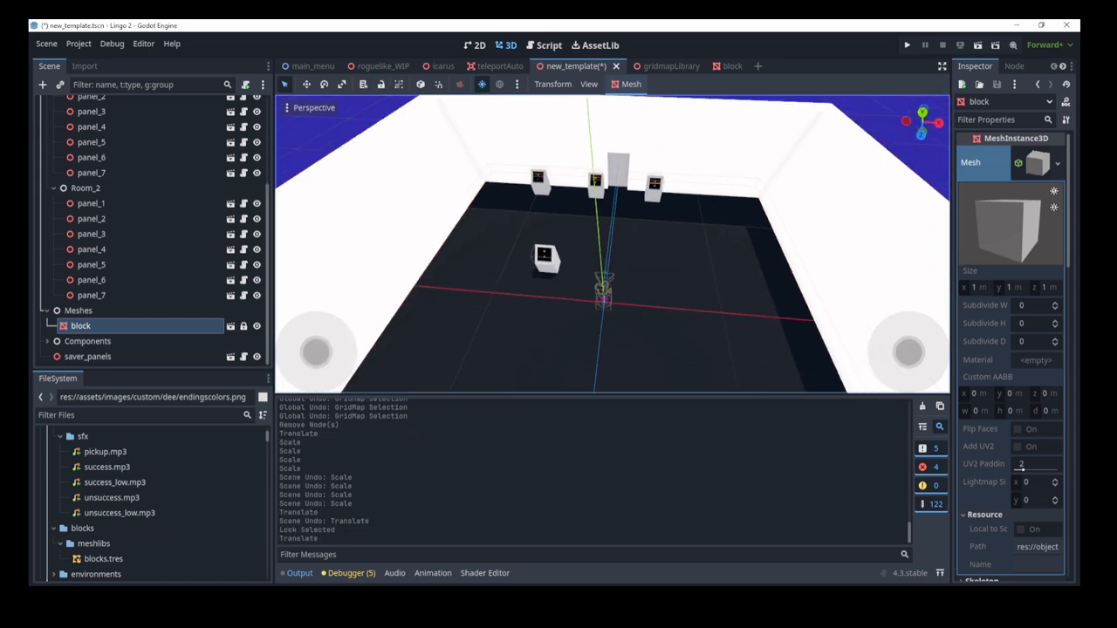
click(324, 85)
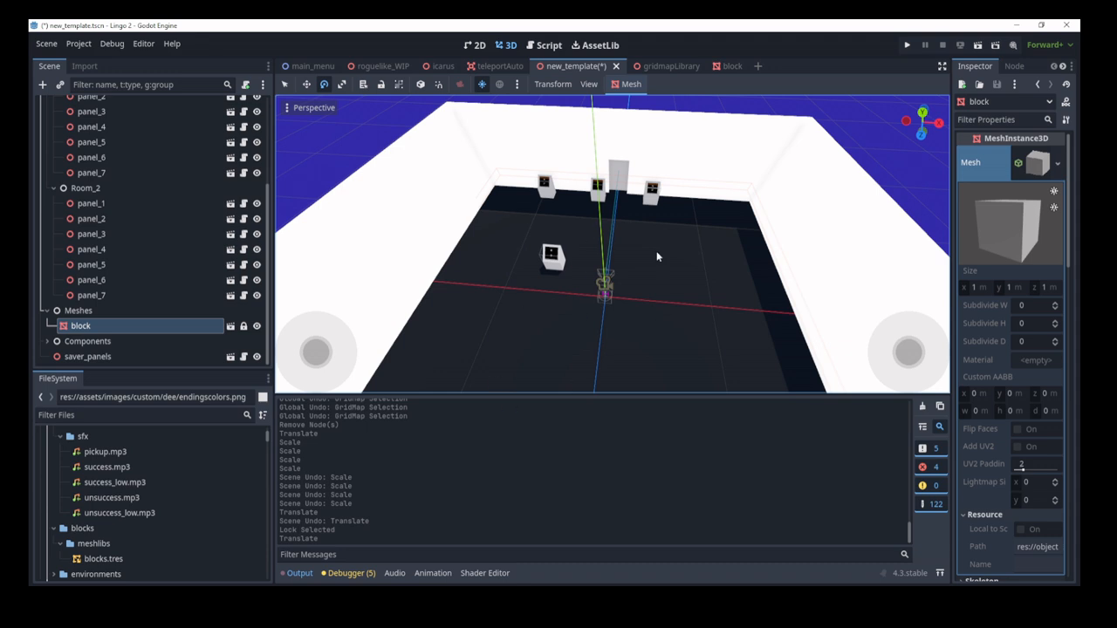
click(342, 84)
click(284, 84)
click(552, 260)
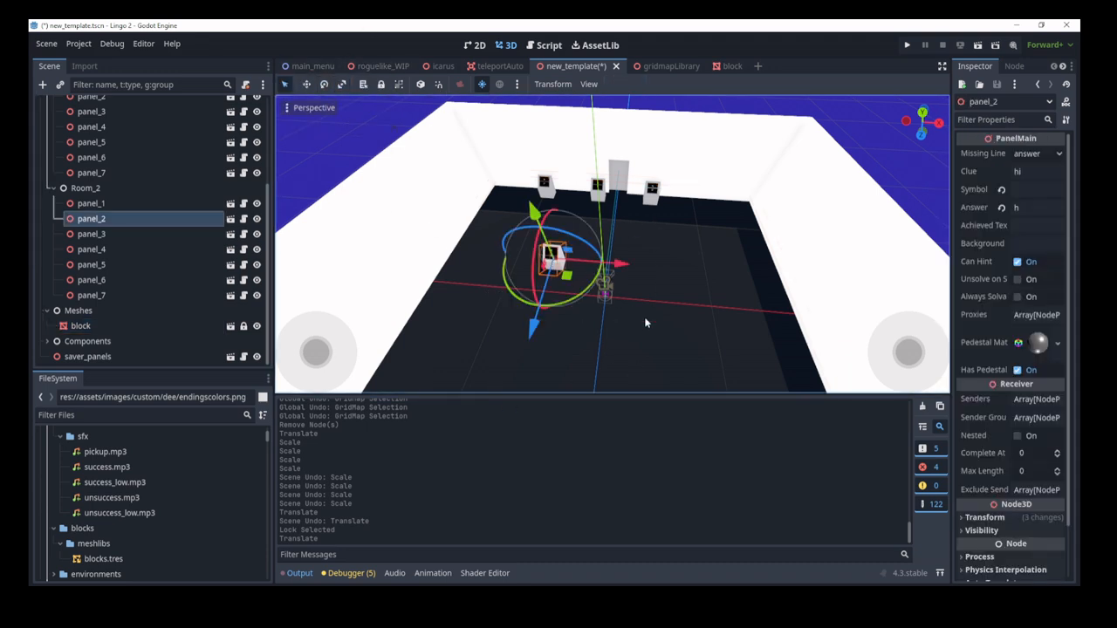
Step: Unlock the block node, group it as one unit, and open block.tscn with its cube
click(81, 325)
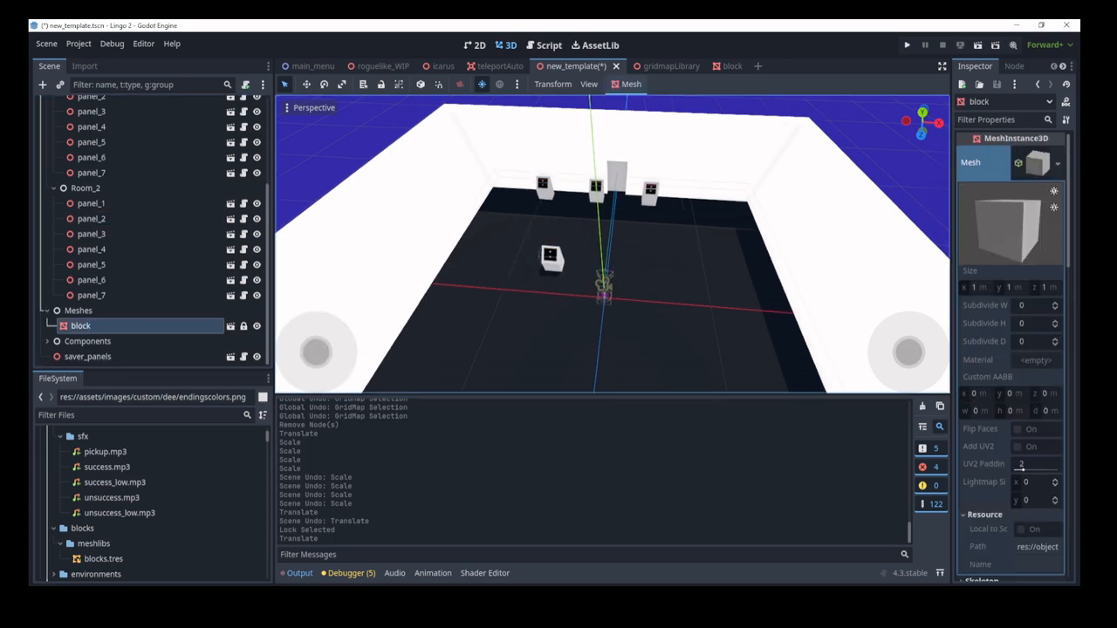
scroll(760, 267, up, 10)
middle_drag(761, 266, 657, 297)
scroll(657, 296, down, 10)
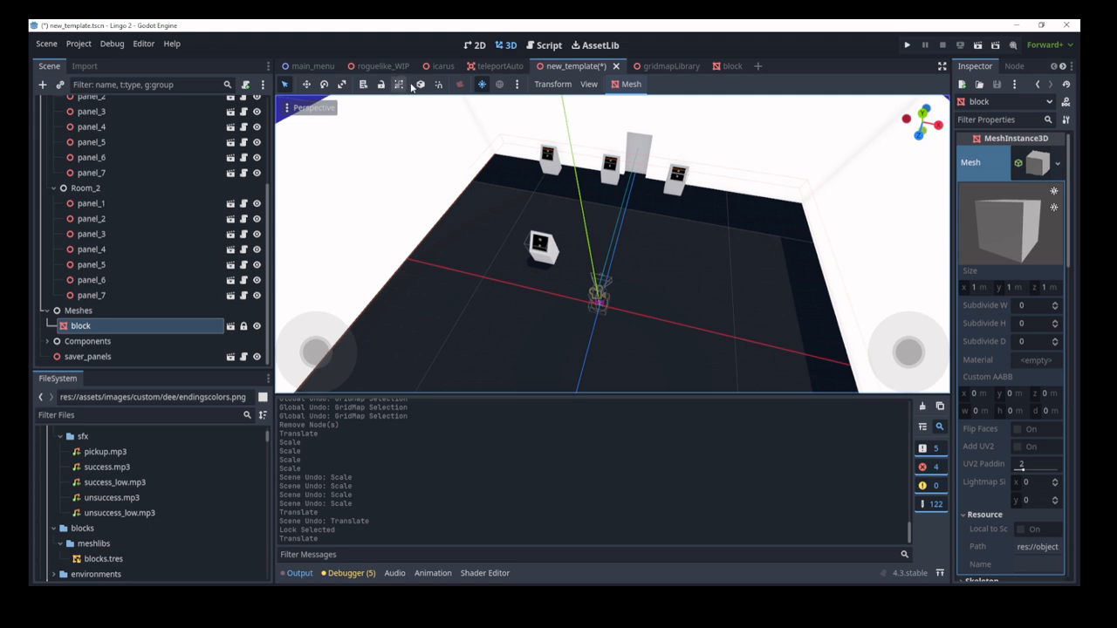
click(381, 83)
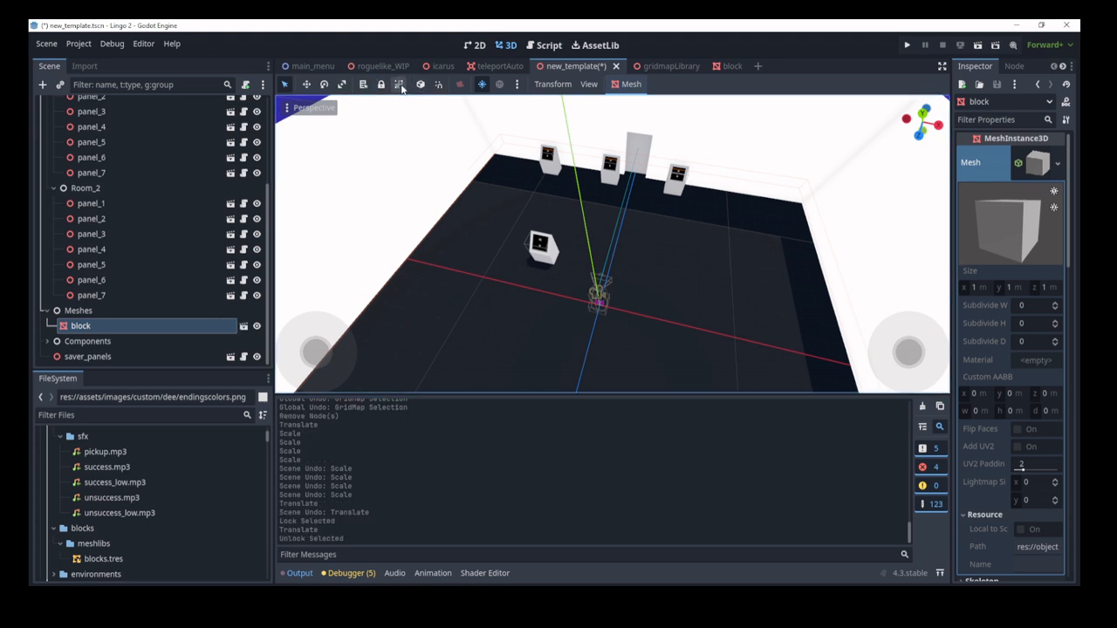
click(399, 85)
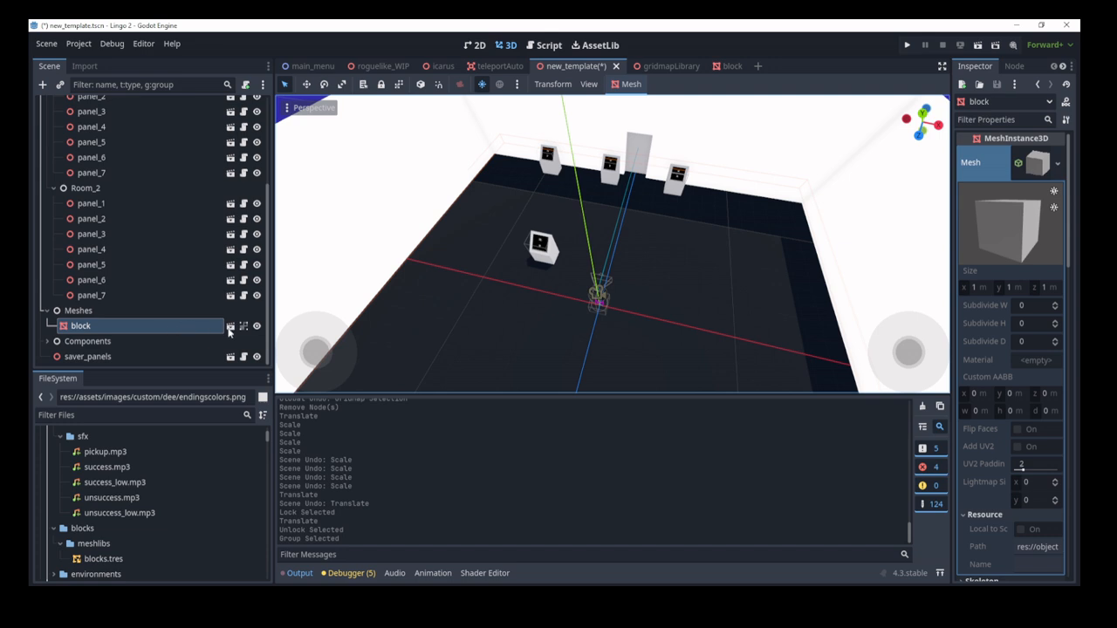
click(230, 326)
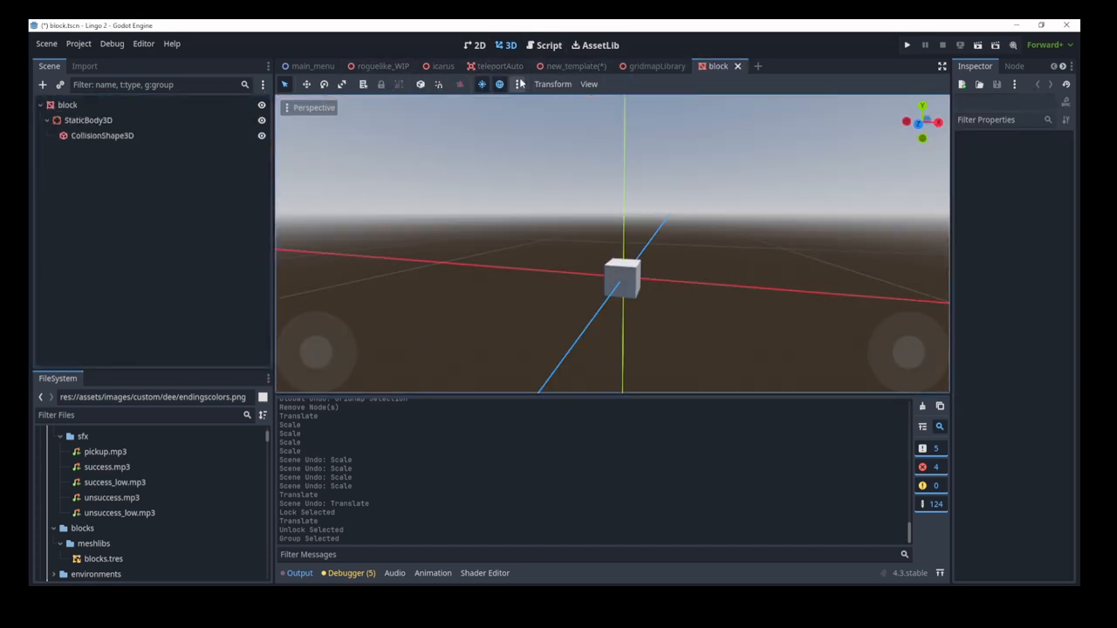
Step: Return to the new_template scene and make the block's children editable
click(572, 66)
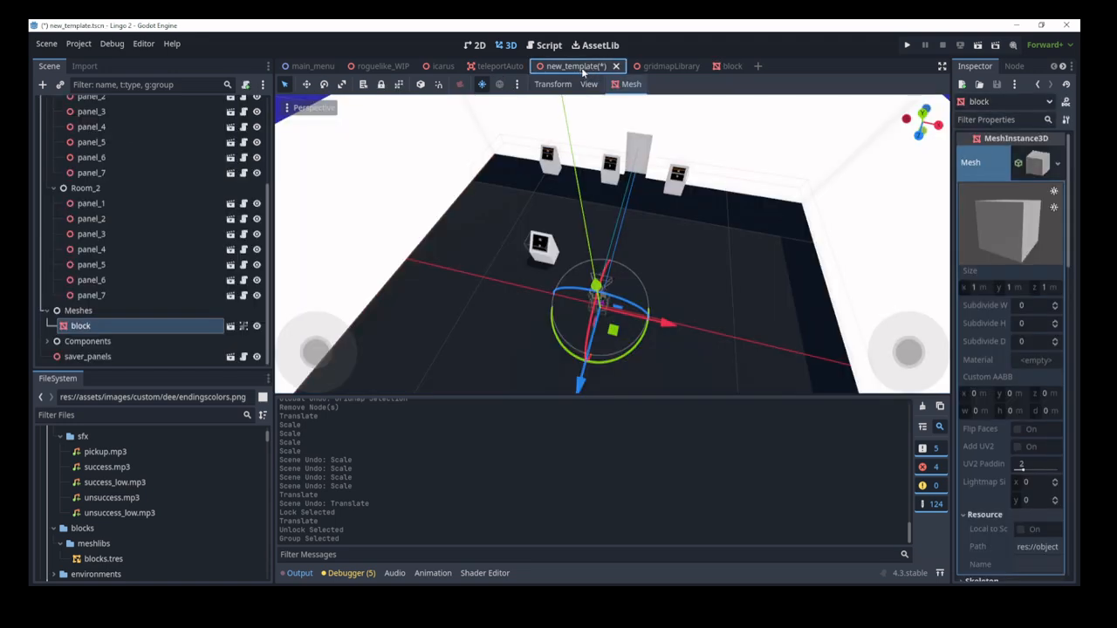
right_click(145, 328)
click(201, 509)
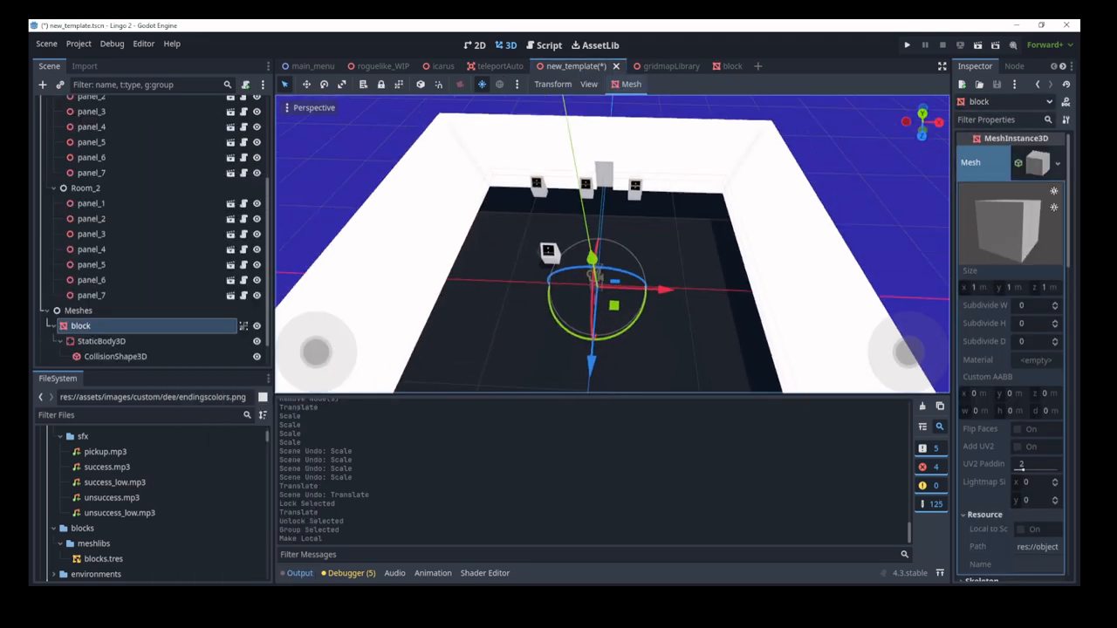
right_drag(519, 246, 509, 258)
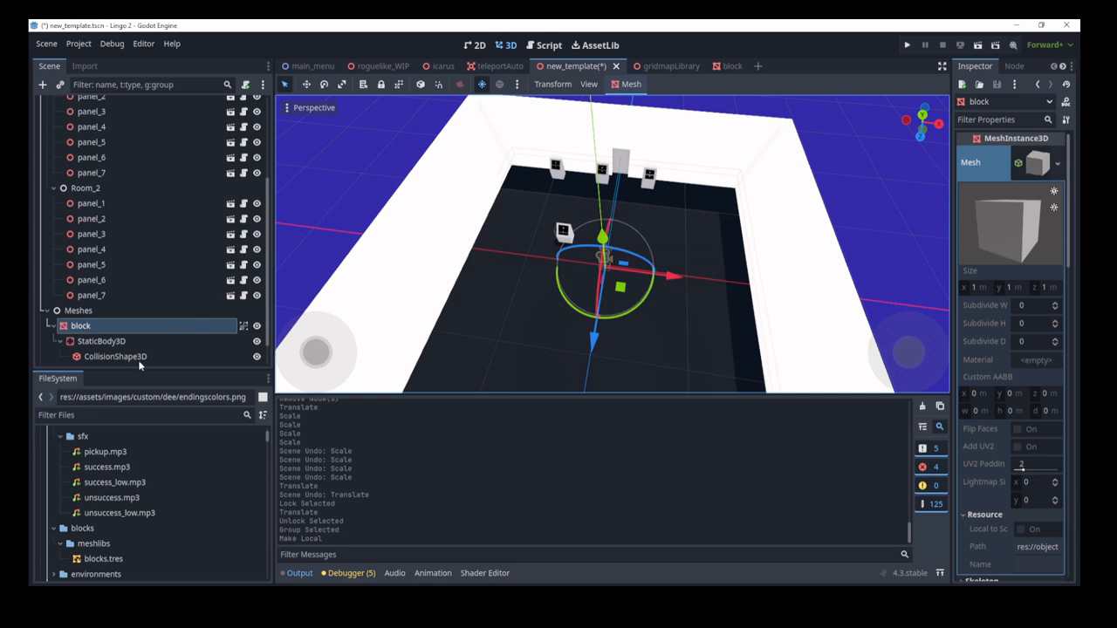
Step: Select the block and ungroup it so its child nodes become pickable
click(587, 303)
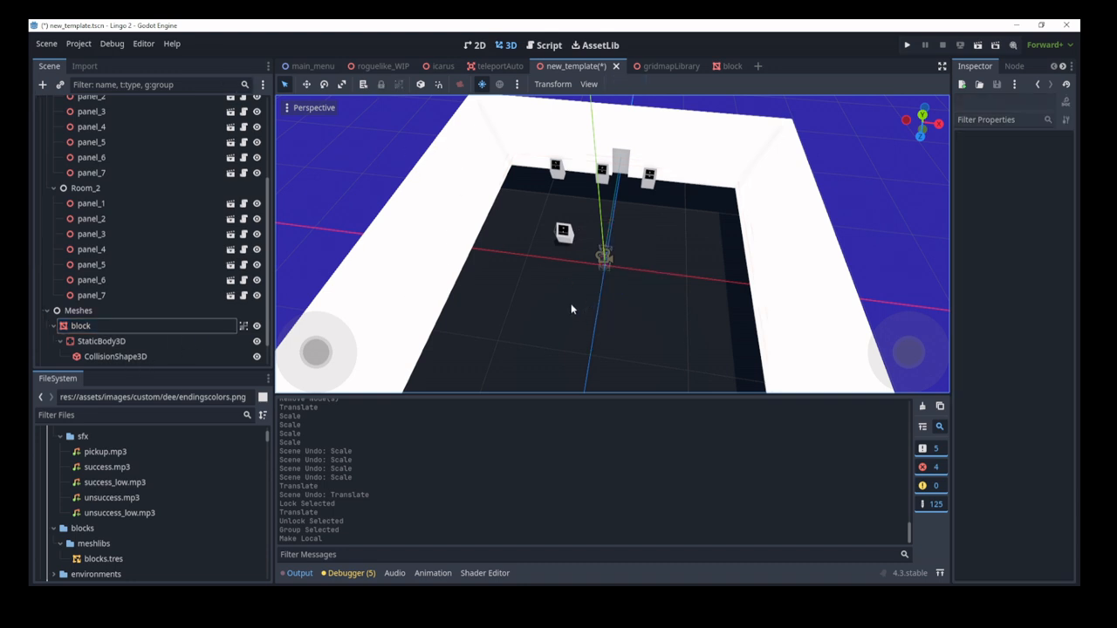
click(571, 309)
click(363, 84)
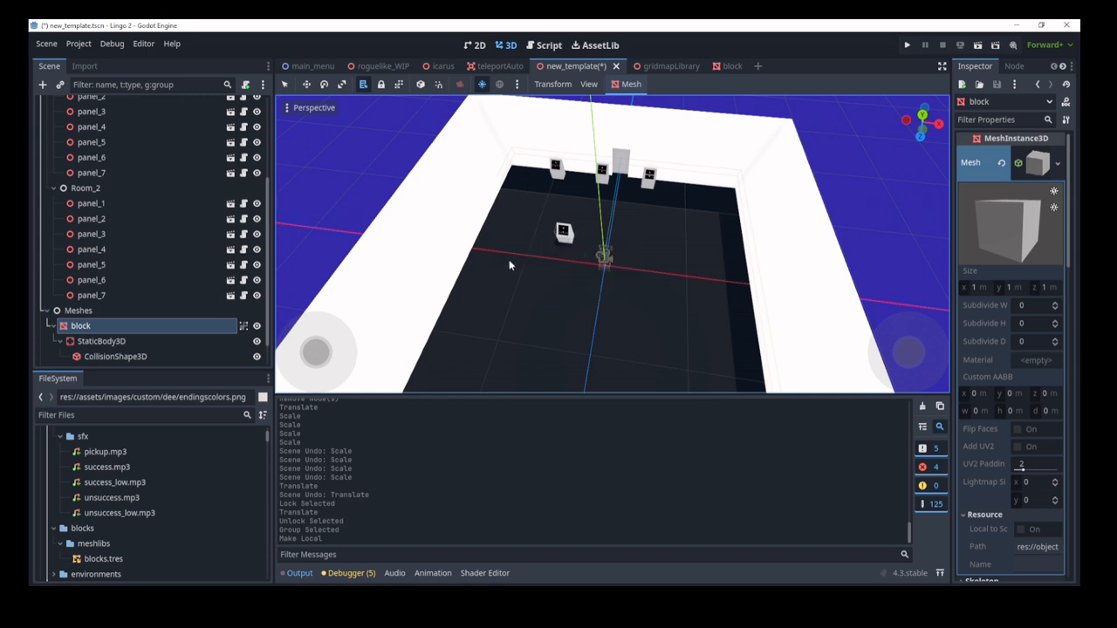
click(398, 87)
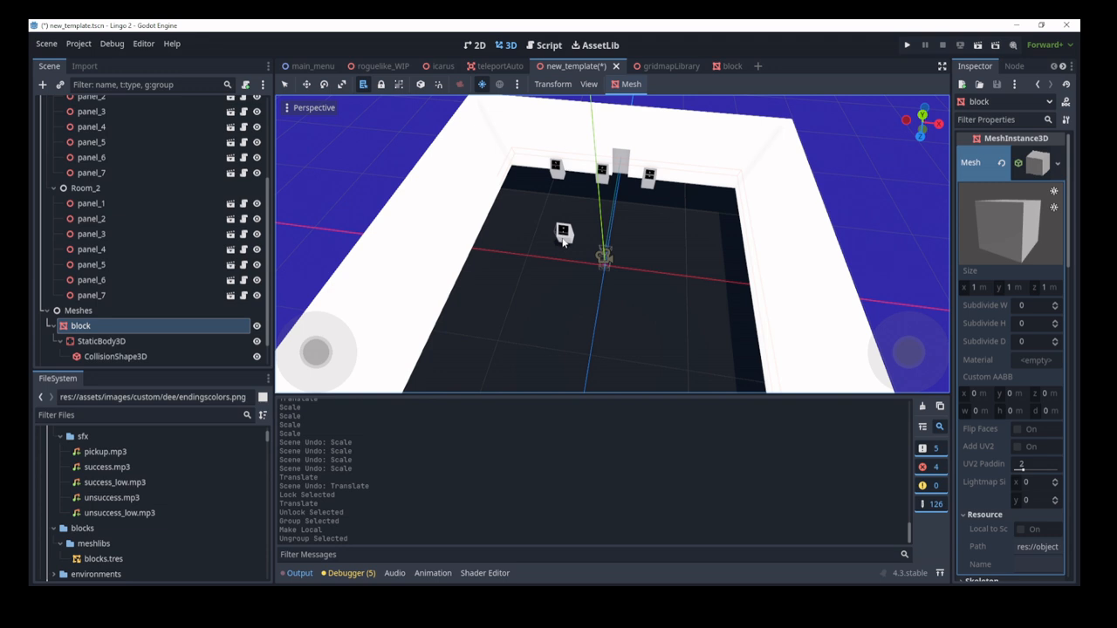
Step: Select the block's StaticBody3D and drag it far to the left along X
click(482, 329)
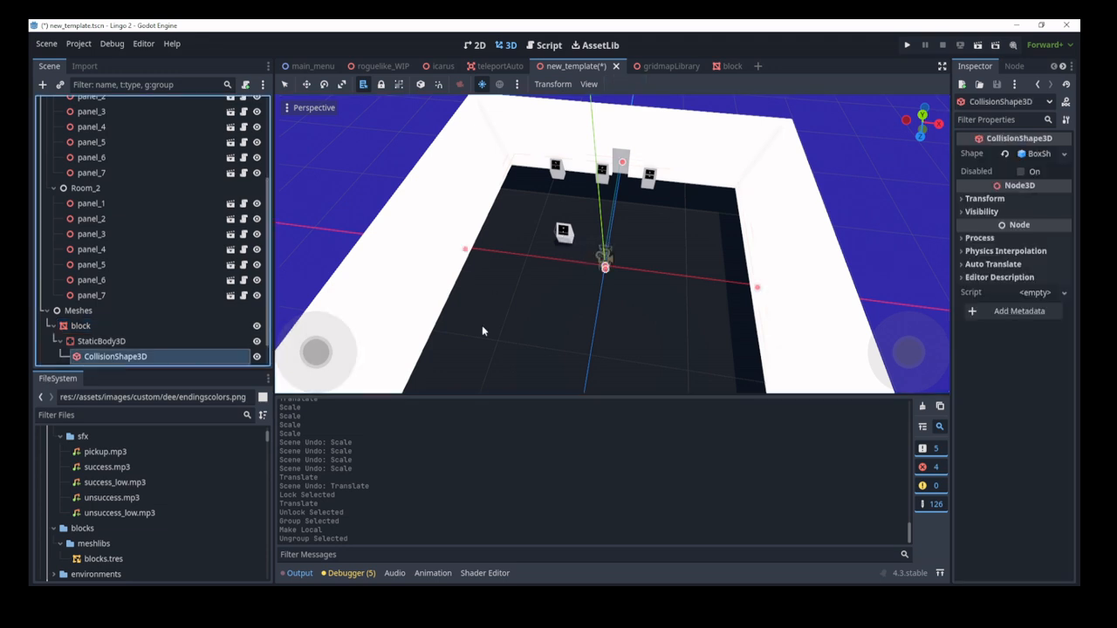
click(119, 343)
mouse_move(512, 279)
right_down()
mouse_move(551, 286)
mouse_move(531, 283)
right_up()
key(a)
key(d)
click(285, 85)
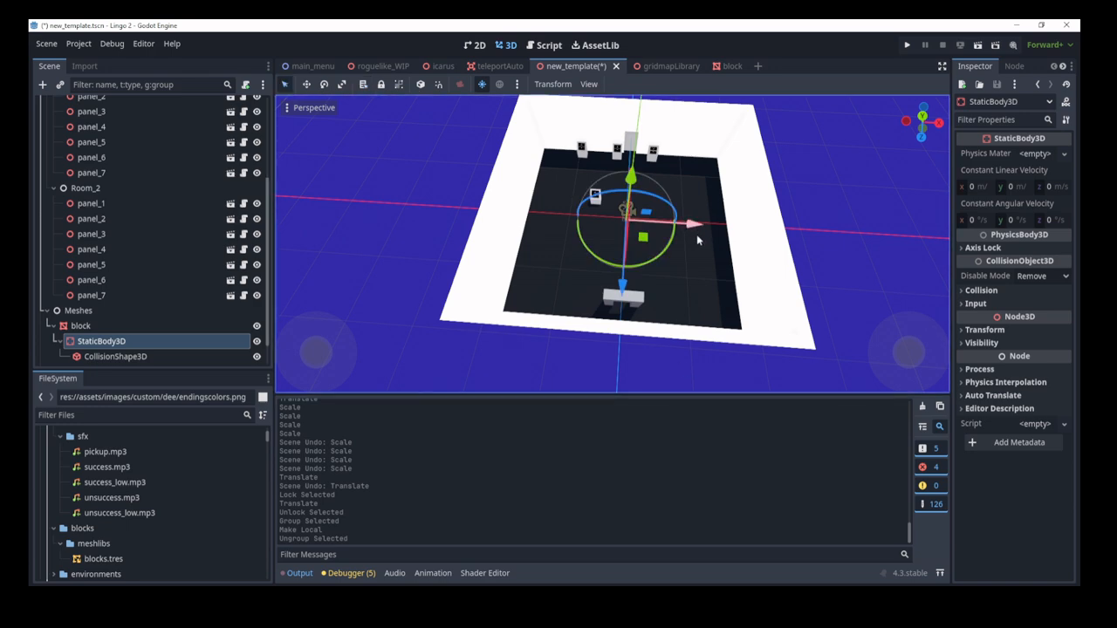
drag(686, 230, 336, 213)
key(w)
right_drag(376, 263, 368, 360)
key(s)
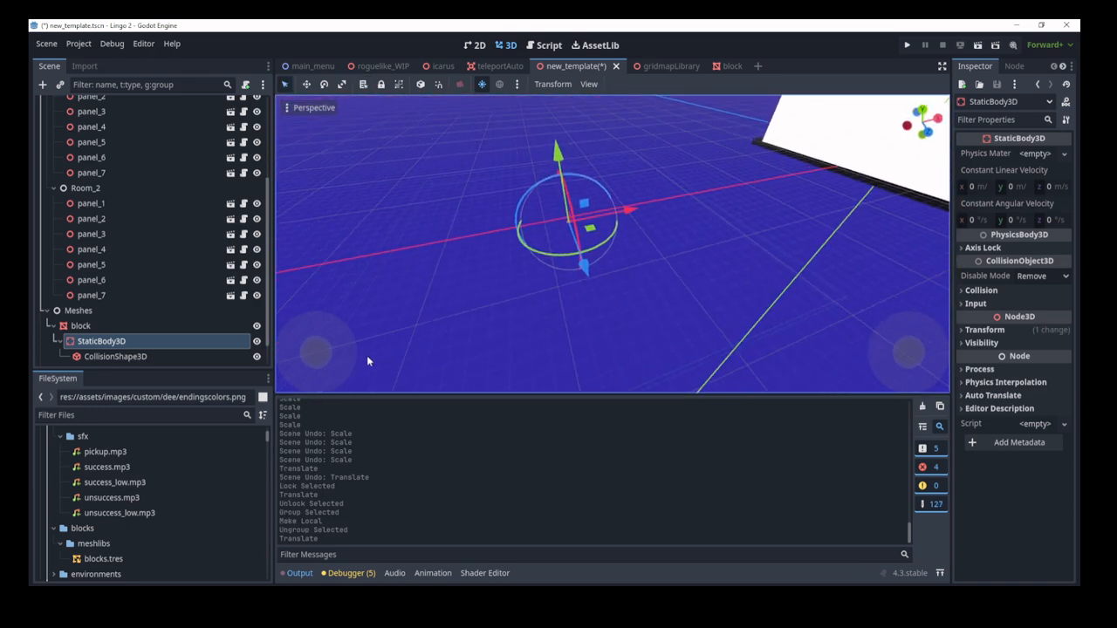
Step: Inspect the block's collision shape, then undo the StaticBody3D move
click(123, 358)
key(d)
right_drag(615, 274, 569, 270)
key(s)
key(d)
key(a)
key(ctrl+z)
key(d)
key(w)
key(s)
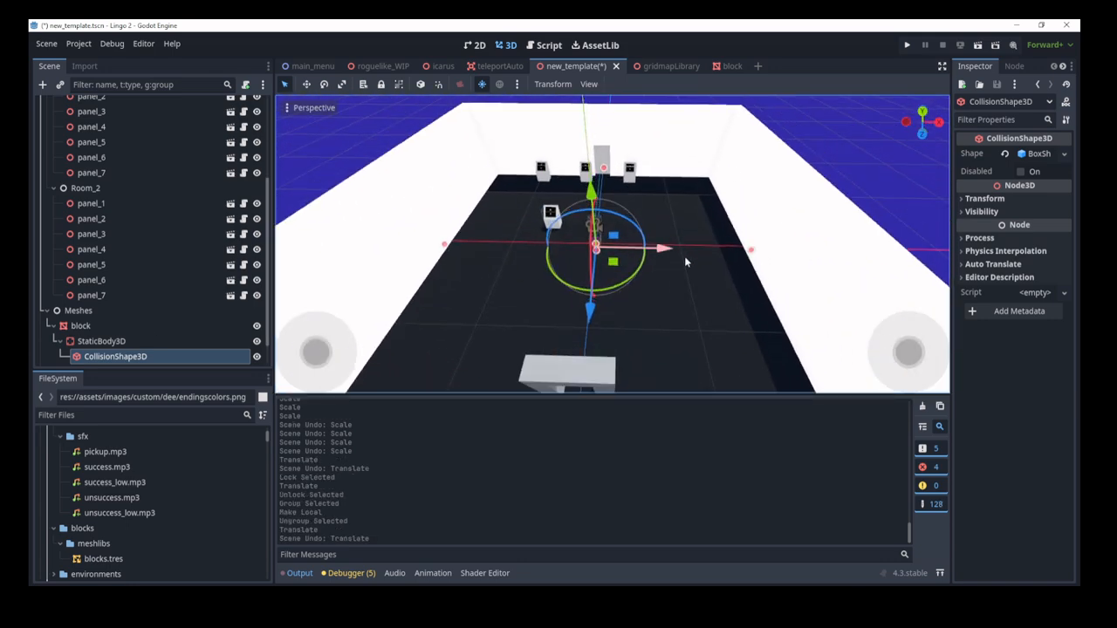
Step: Group the block again, clear the selection, and select panel_2
click(81, 325)
click(398, 83)
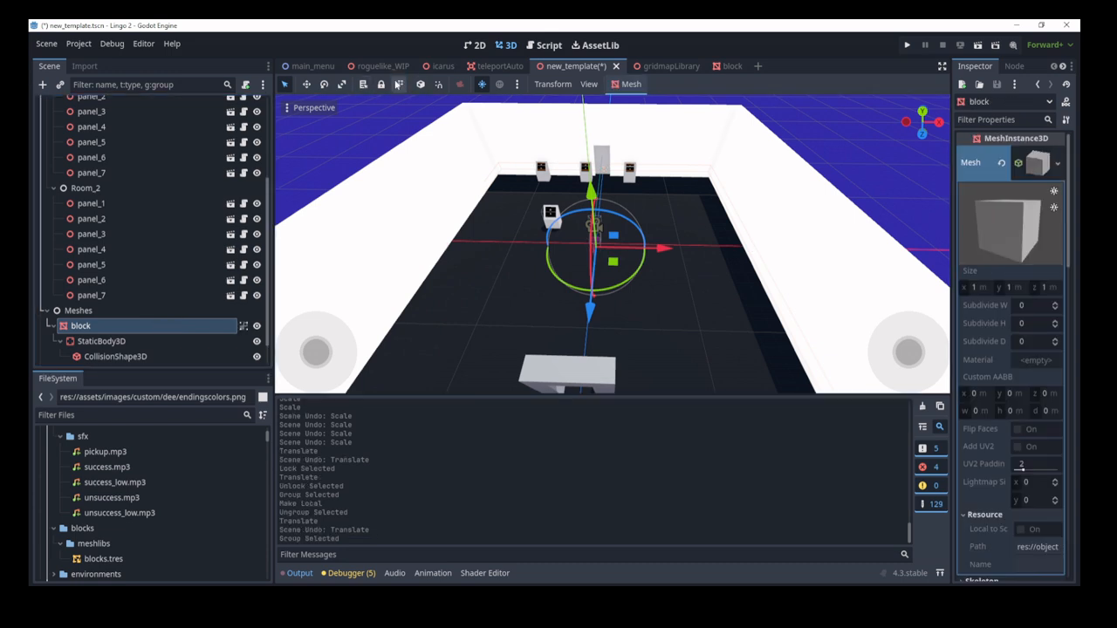
click(398, 84)
click(398, 84)
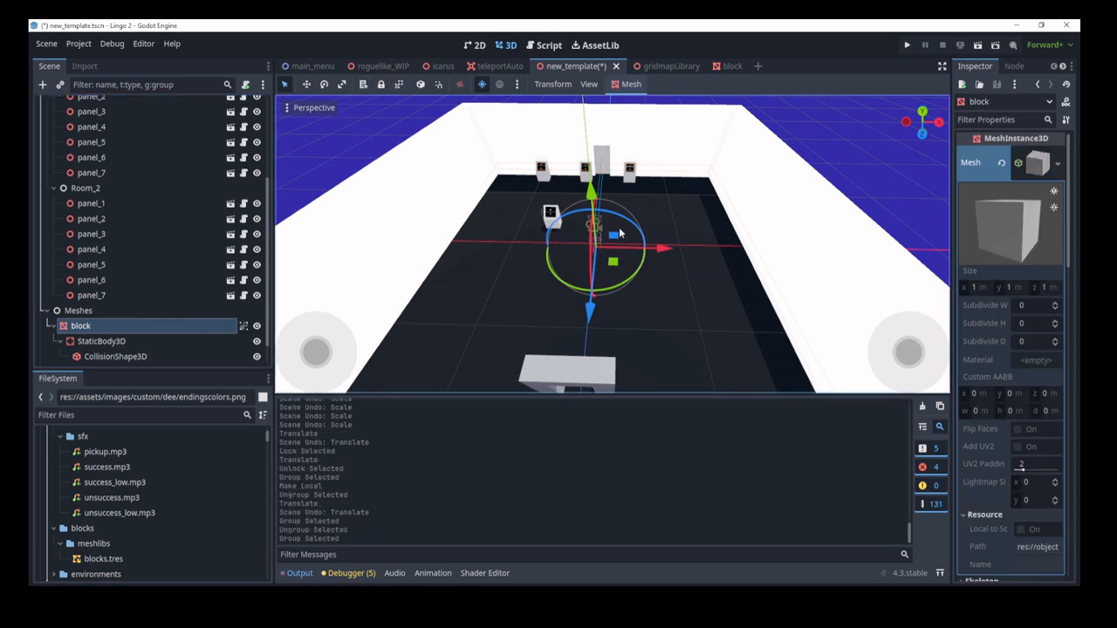
click(407, 158)
key(d)
right_drag(546, 316, 546, 316)
key(w)
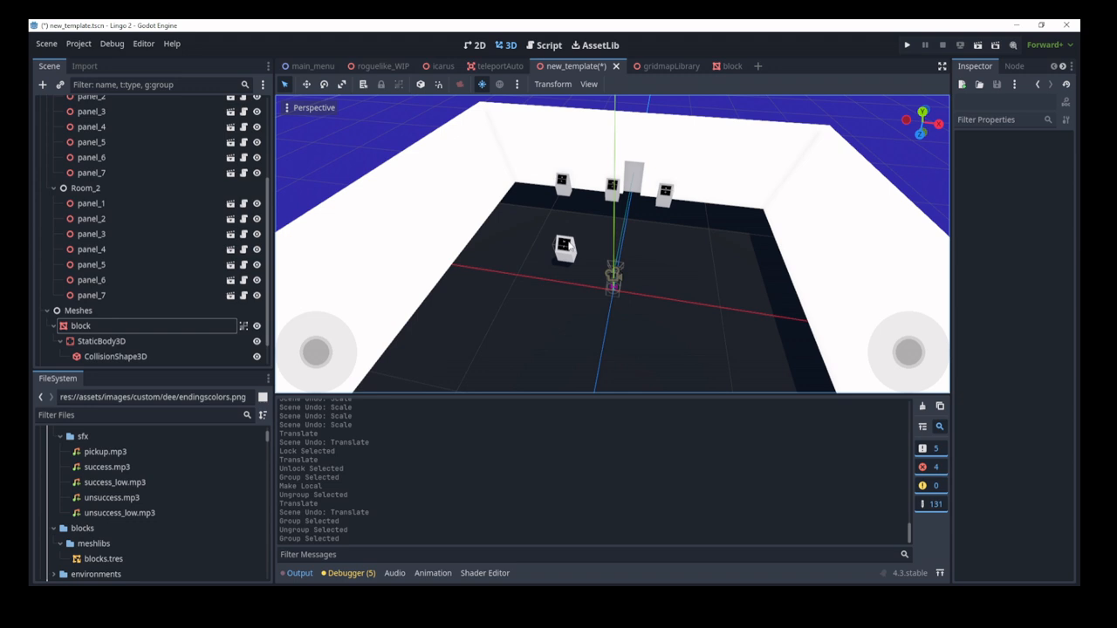
click(164, 219)
Step: Make panel_2 local so its child nodes are exposed
right_click(164, 221)
click(200, 507)
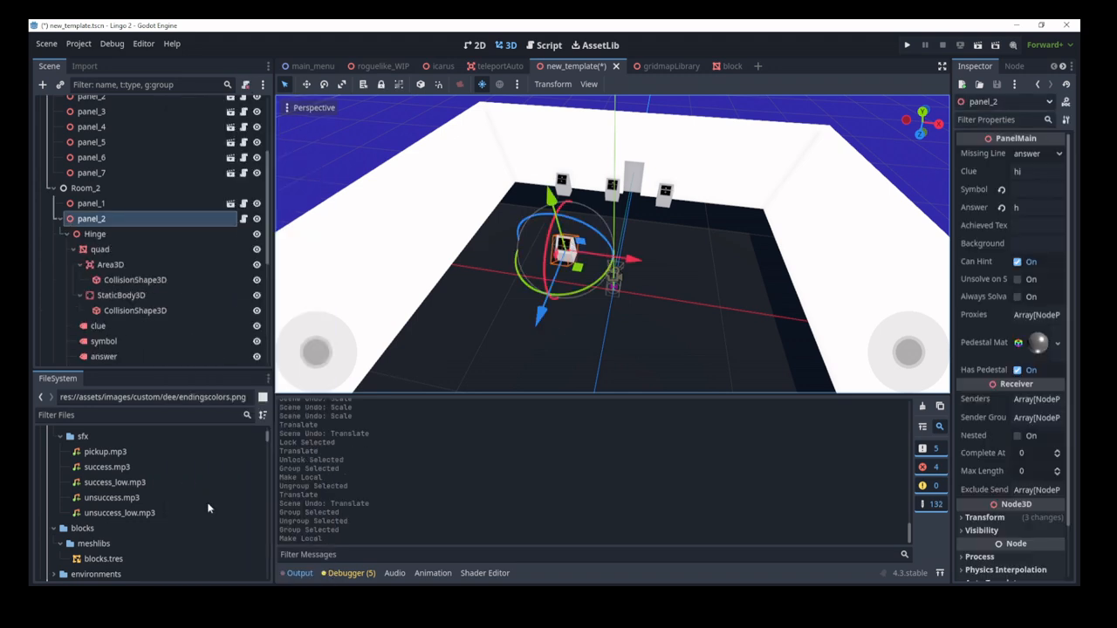
scroll(135, 223, down, 1)
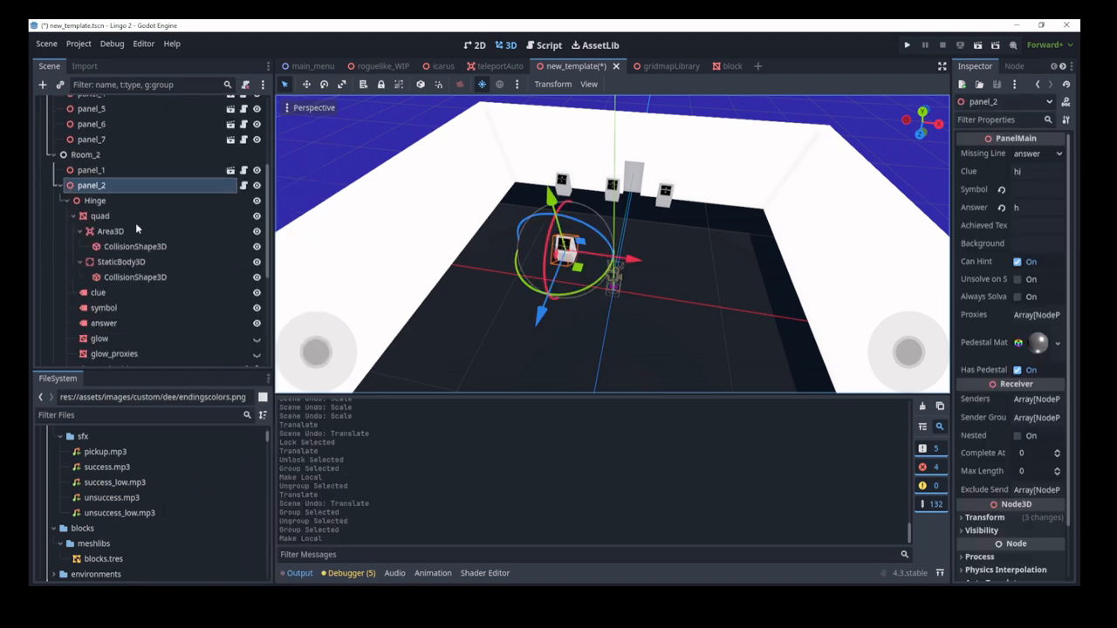
Step: Test-move panel_2's panelHolder to the left, then undo the move
click(713, 315)
click(568, 244)
scroll(595, 271, up, 3)
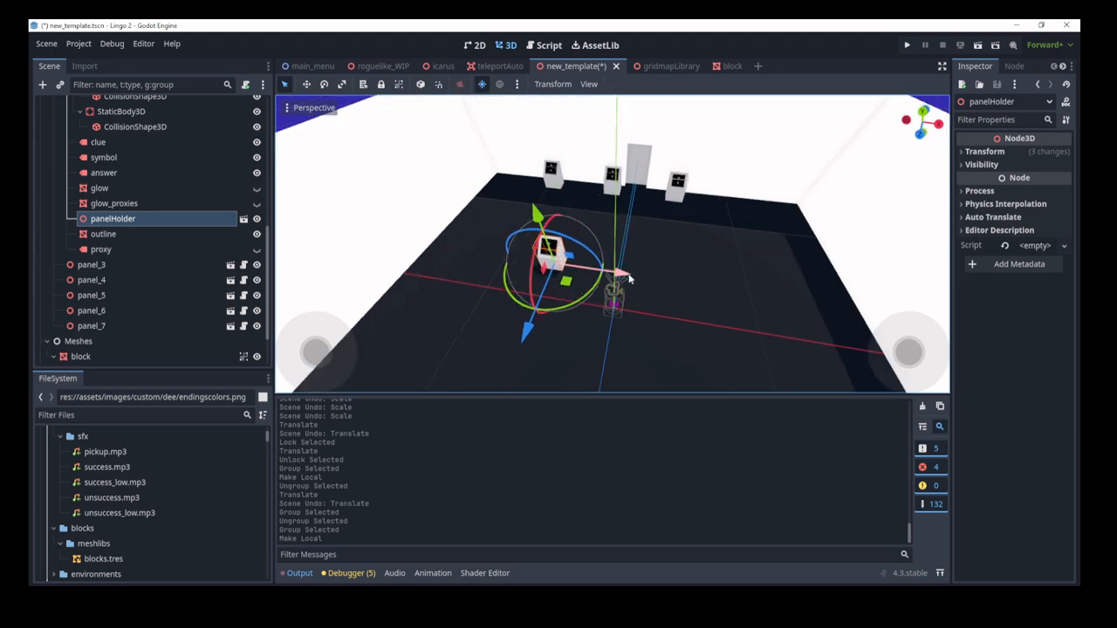
drag(629, 275, 533, 286)
middle_drag(533, 286, 577, 313)
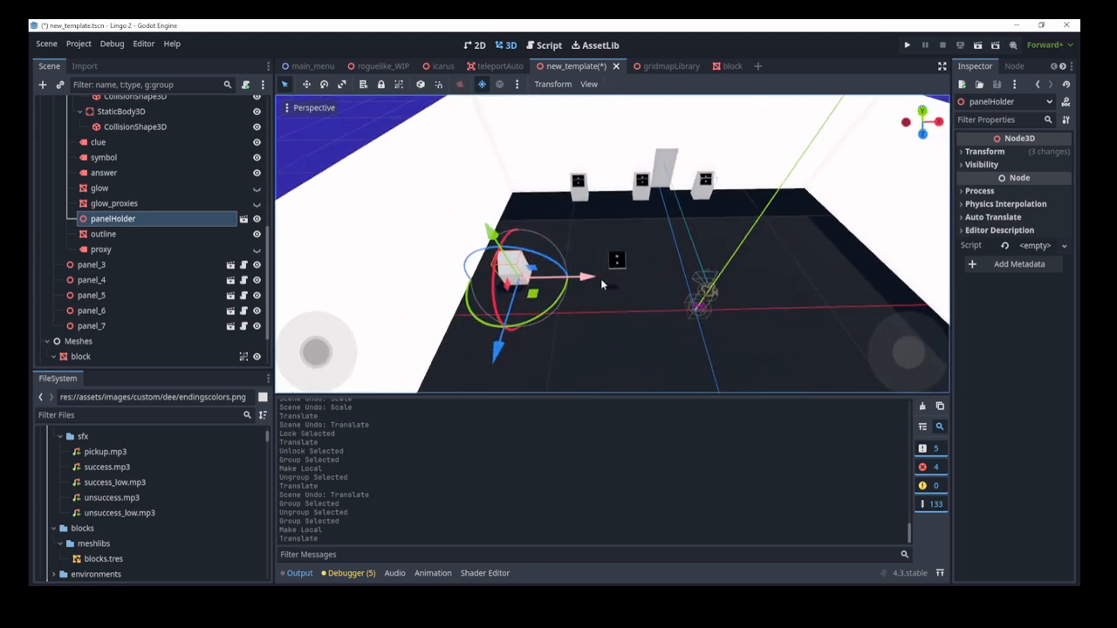
key(ctrl+z)
Step: Group panel_2 and check that it moves as a single piece
scroll(216, 217, up, 1)
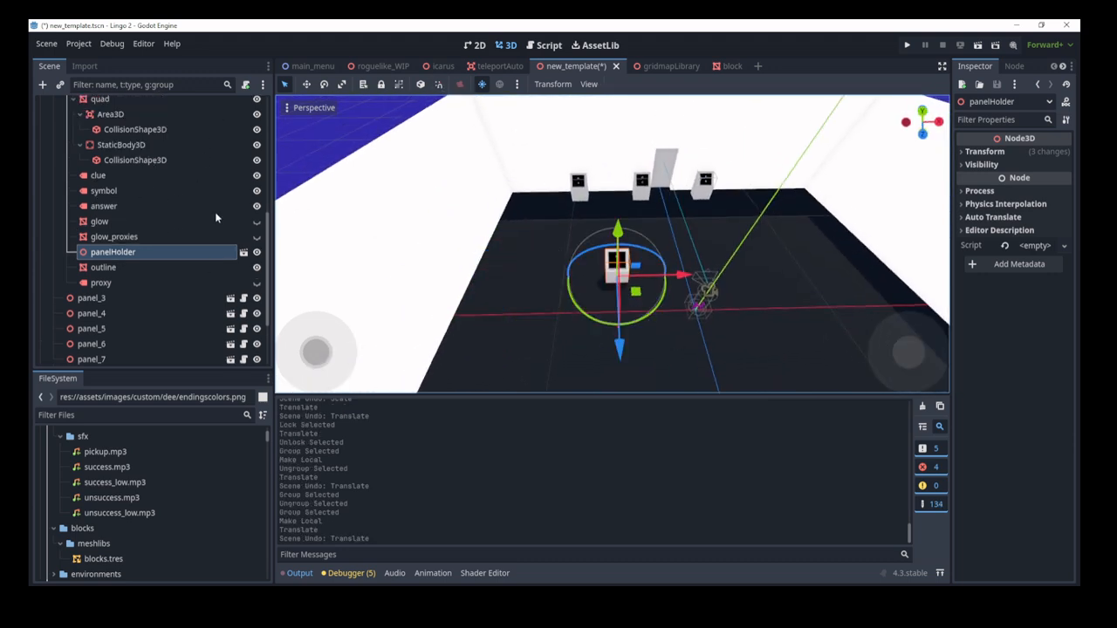
scroll(216, 217, up, 3)
click(89, 202)
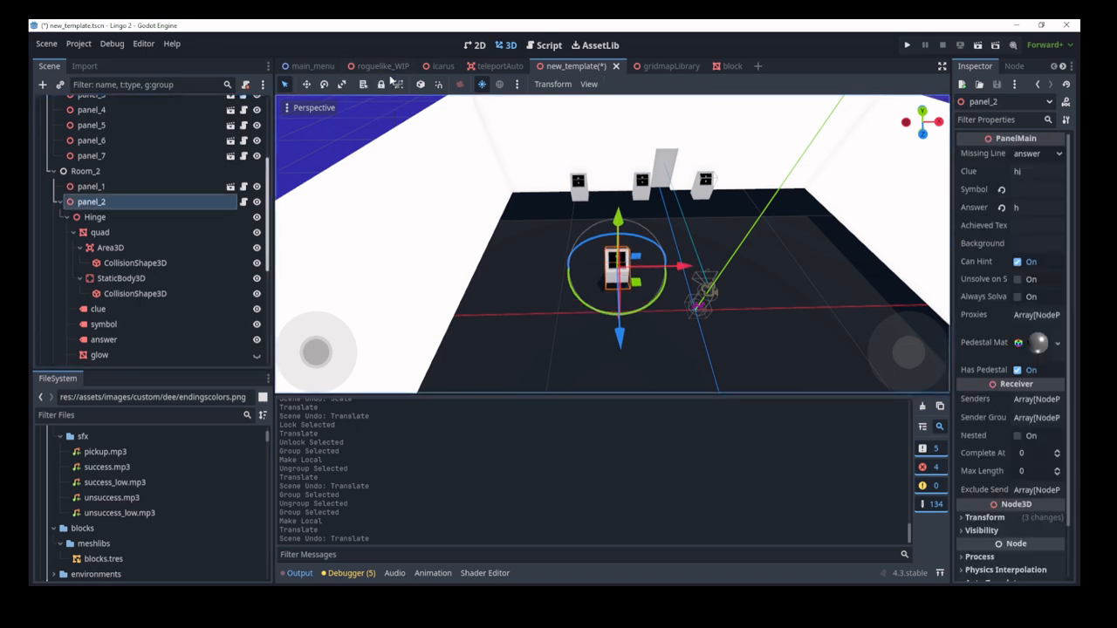
click(398, 84)
click(586, 283)
click(616, 271)
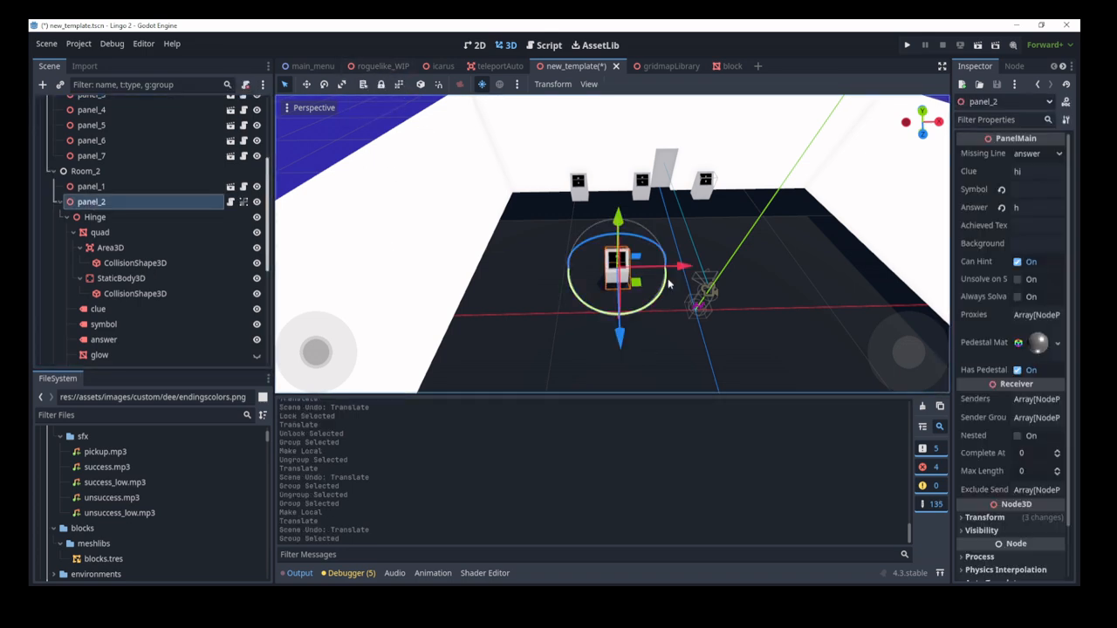
click(368, 279)
click(104, 202)
drag(691, 268, 725, 289)
Step: Ungroup panel_2, test-move its panelHolder, and undo the move
click(433, 82)
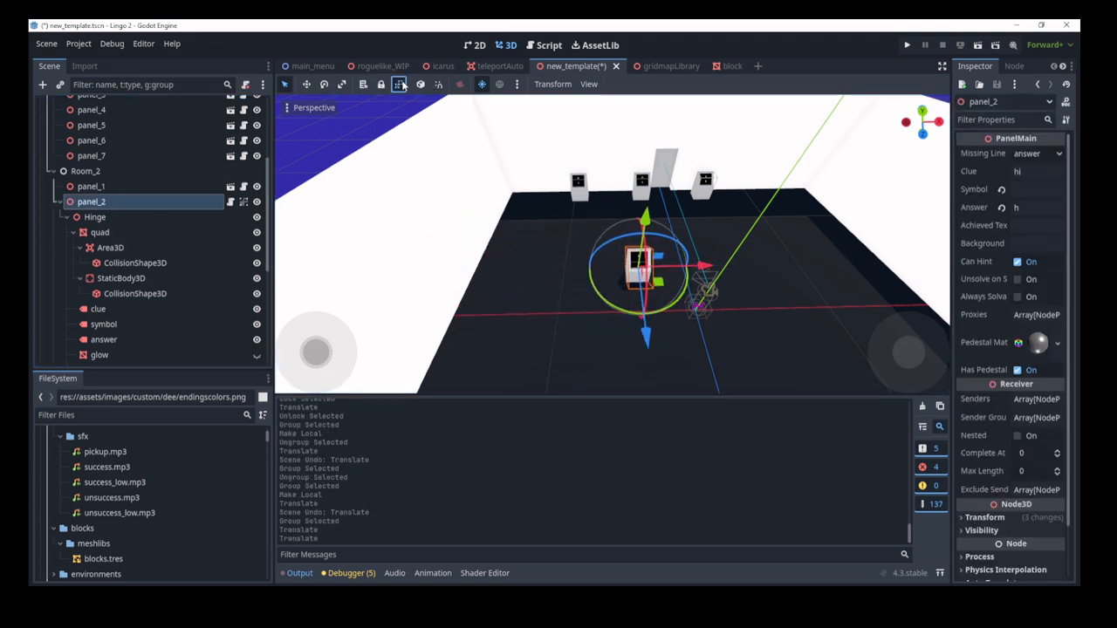
click(651, 287)
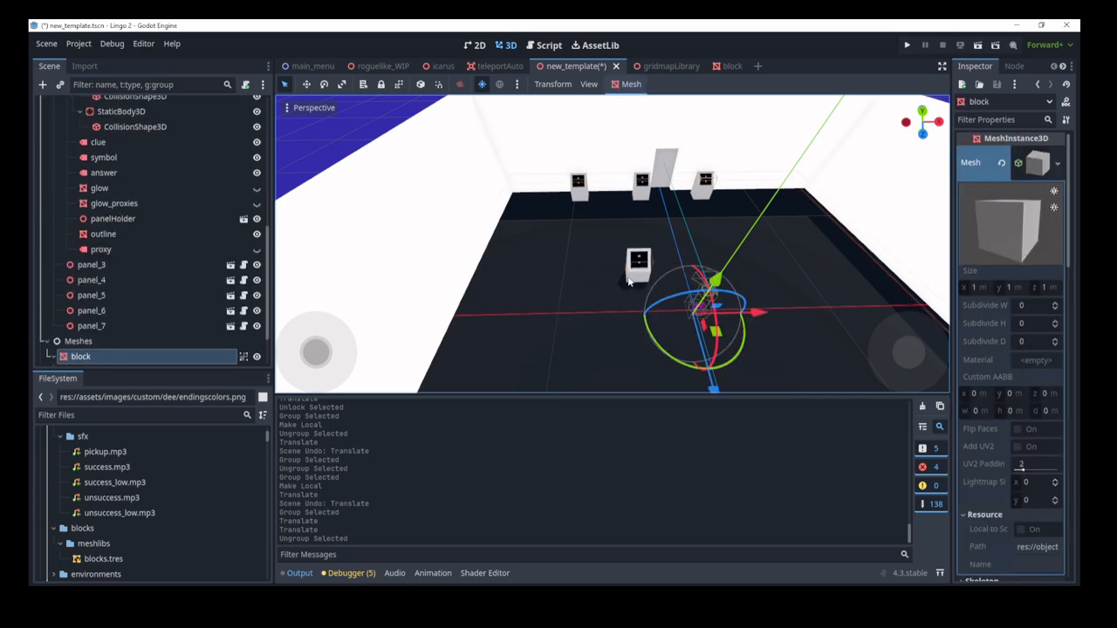
click(629, 277)
drag(671, 276, 504, 280)
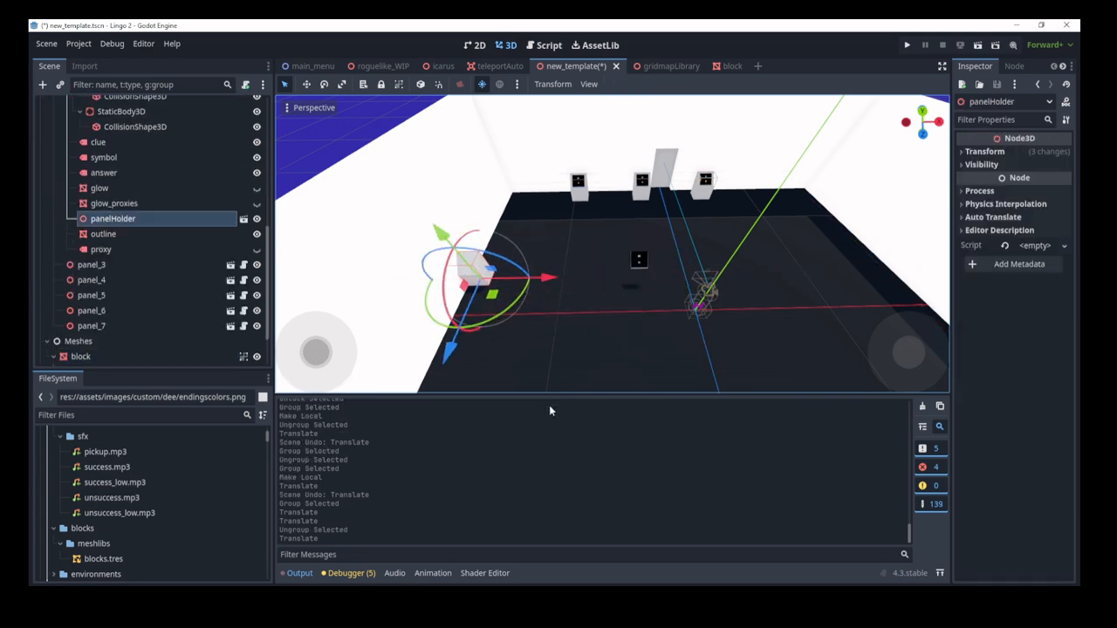
key(ctrl+z)
Step: Test-move panel_2's clue label, undo it, and reselect panel_2
right_drag(573, 314, 602, 316)
key(w)
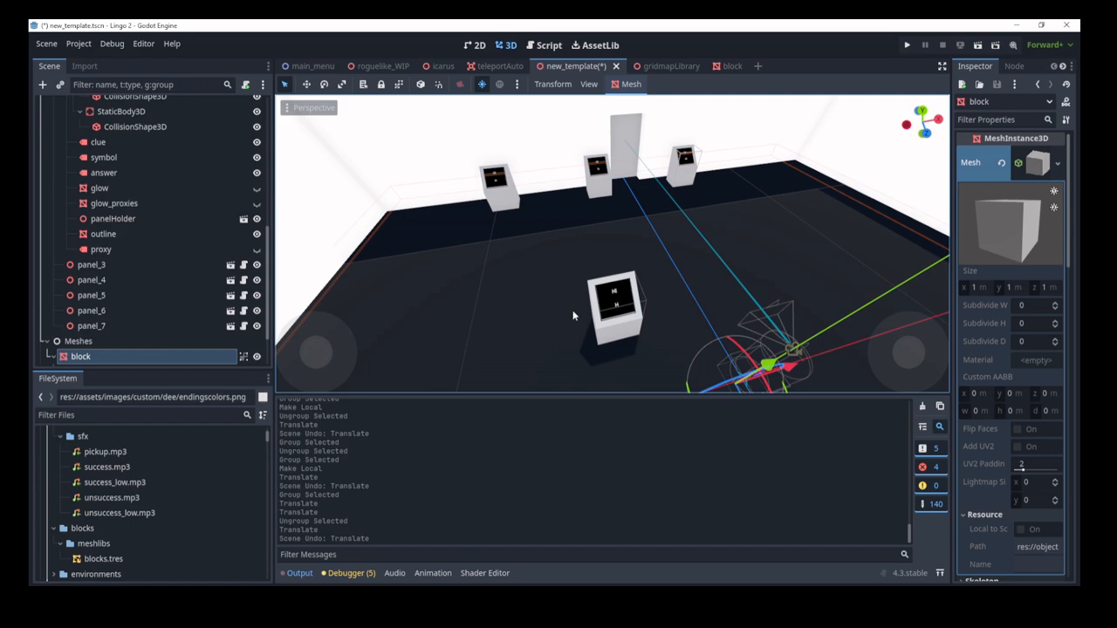
click(614, 296)
drag(675, 279, 613, 316)
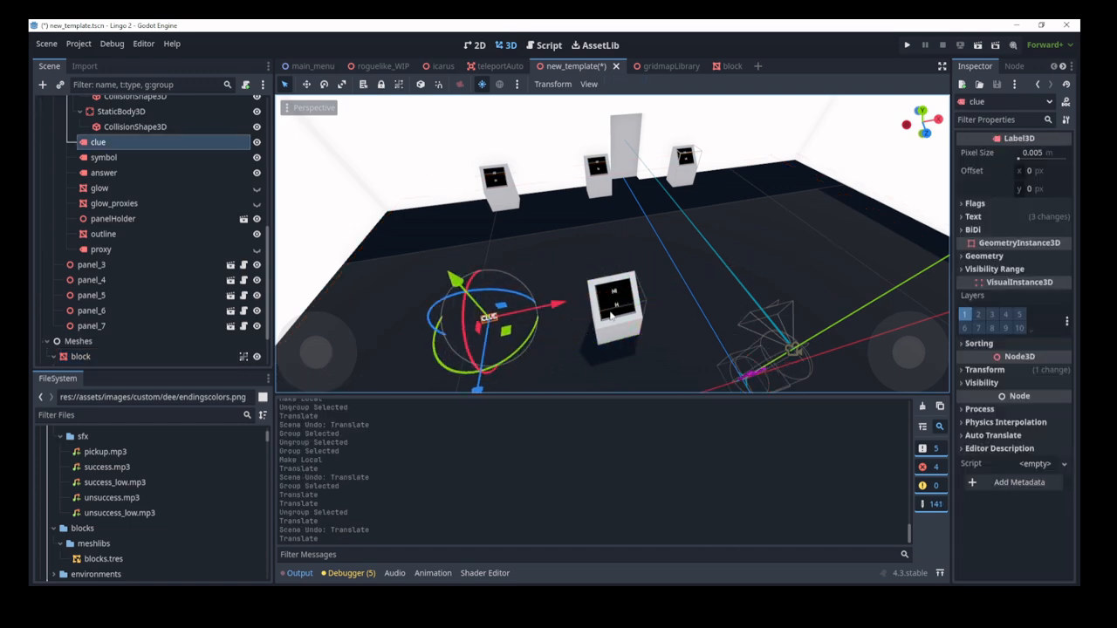
key(ctrl+z)
scroll(486, 339, down, 10)
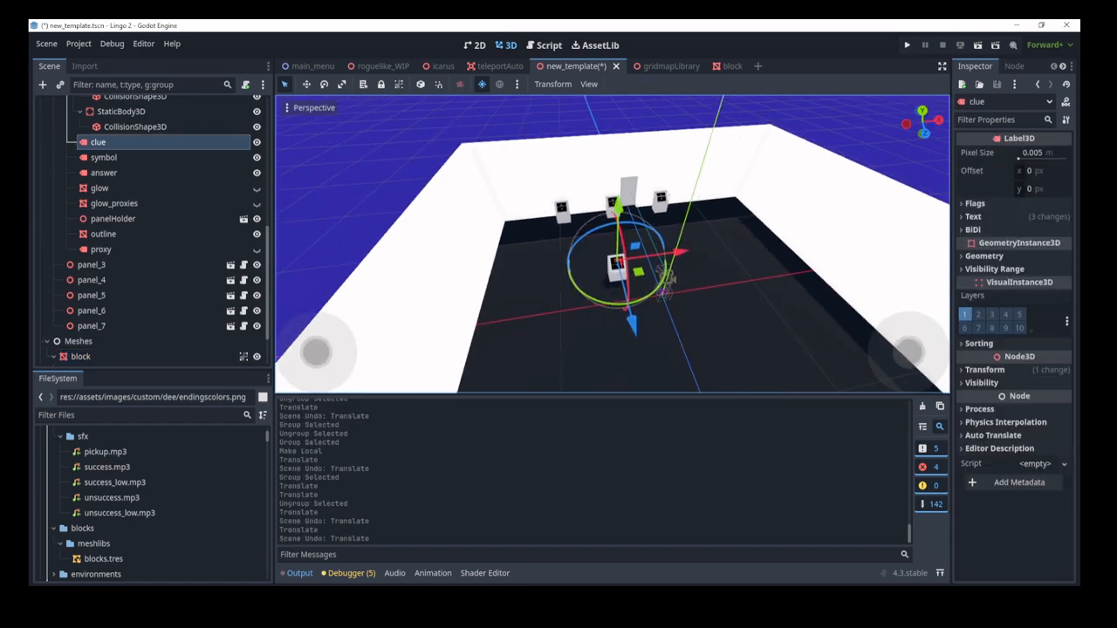
scroll(204, 237, up, 2)
scroll(191, 212, up, 2)
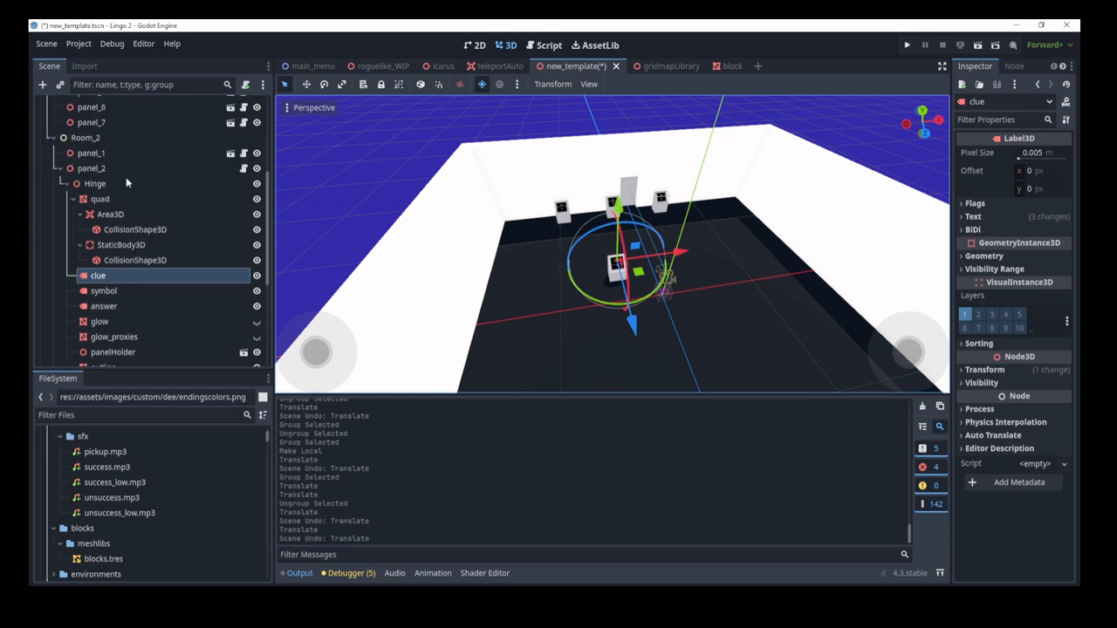
click(98, 166)
click(102, 177)
click(101, 170)
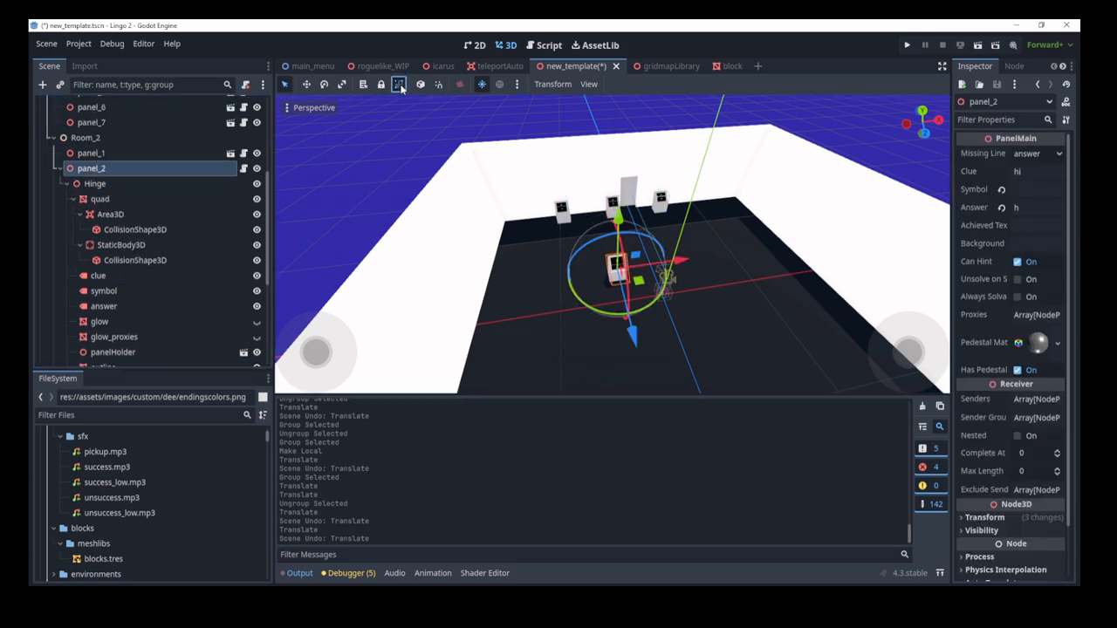
key(ctrl+g)
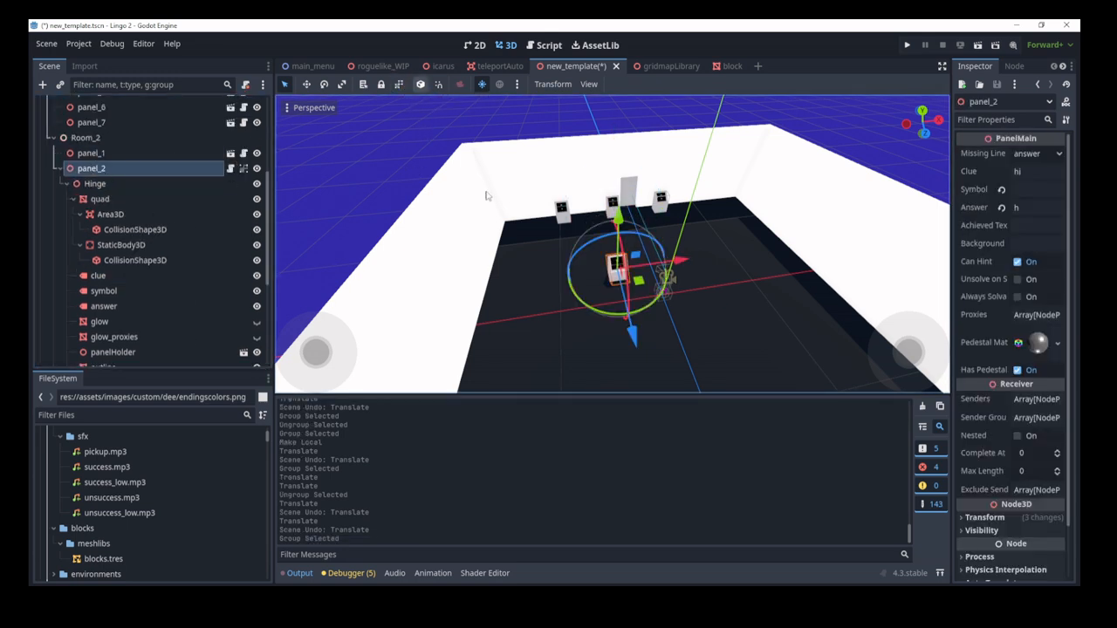
key(w)
right_drag(486, 195, 340, 227)
key(d)
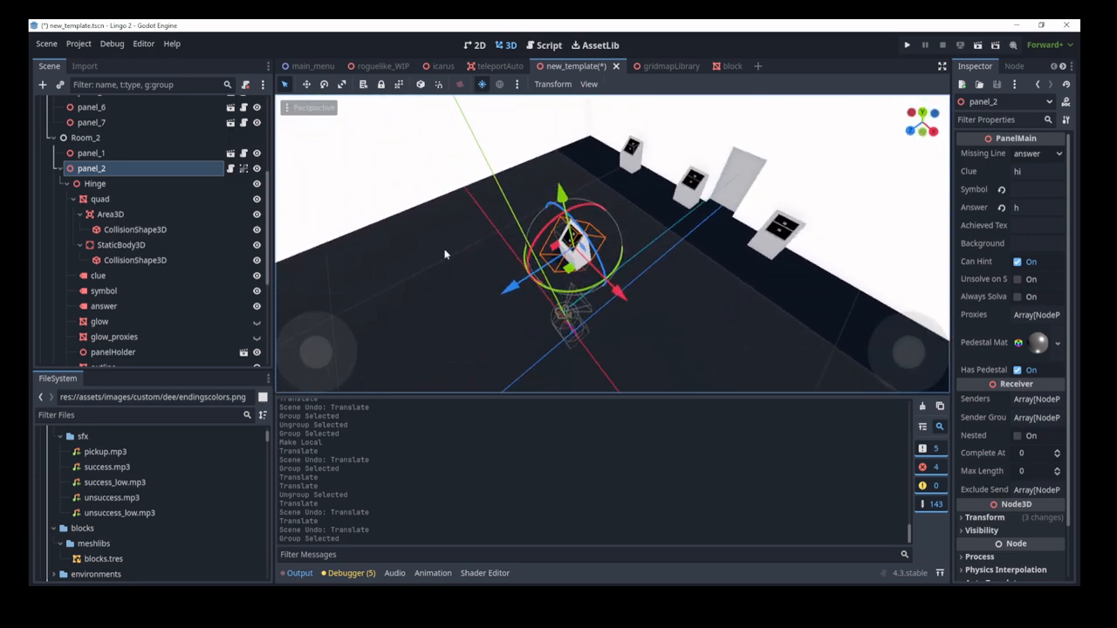
right_drag(600, 263, 534, 240)
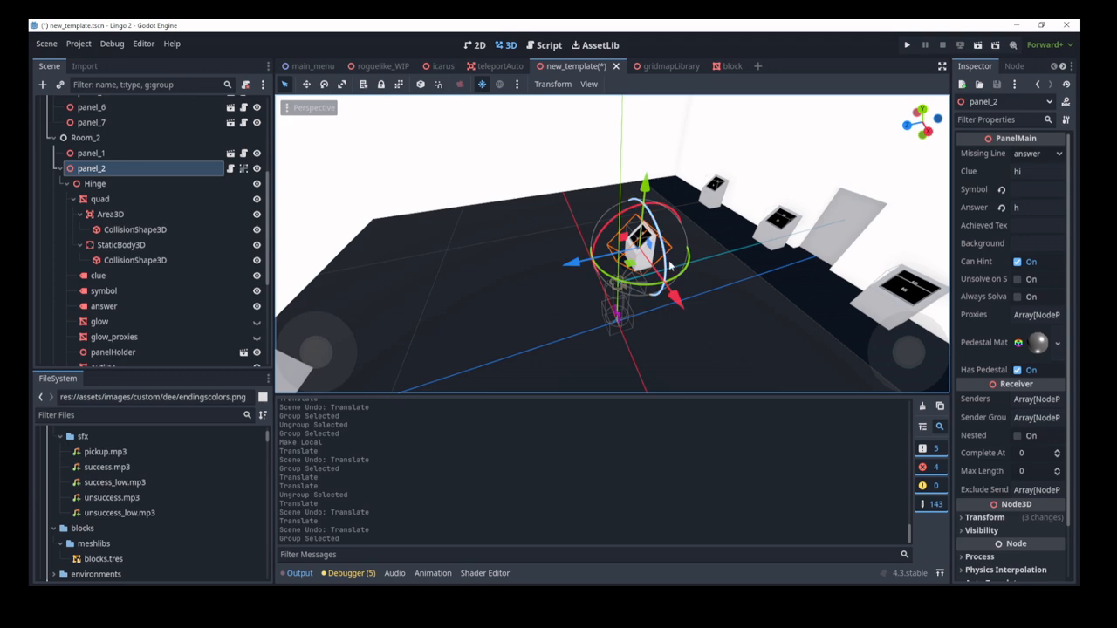
click(419, 83)
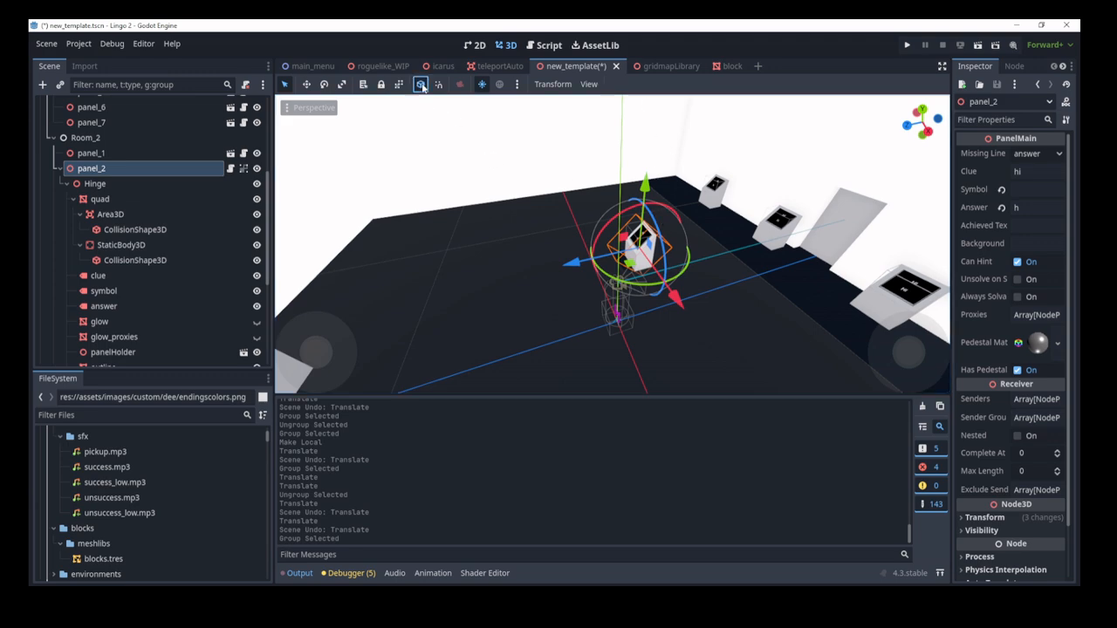
right_drag(567, 225, 561, 219)
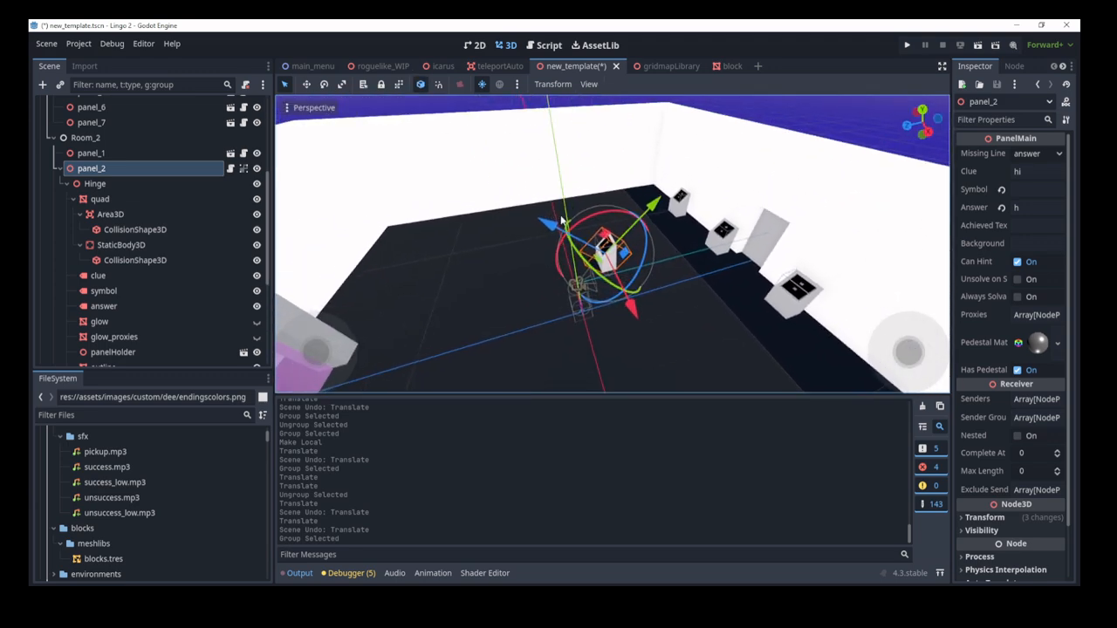
drag(562, 222, 688, 215)
key(ctrl+z)
middle_drag(671, 237, 623, 314)
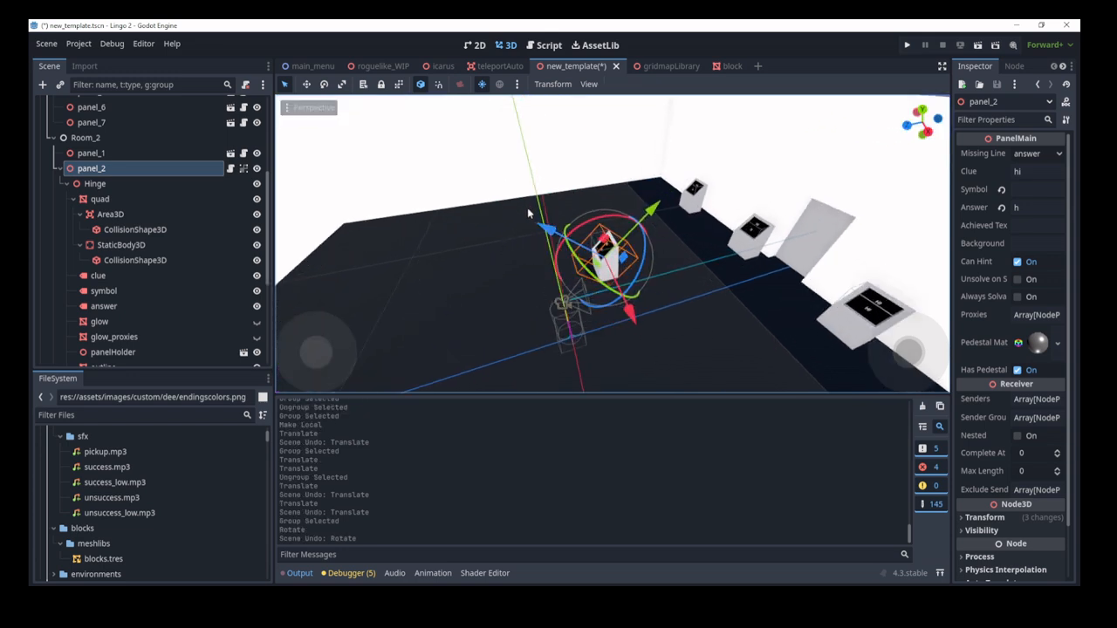
middle_drag(522, 237, 551, 298)
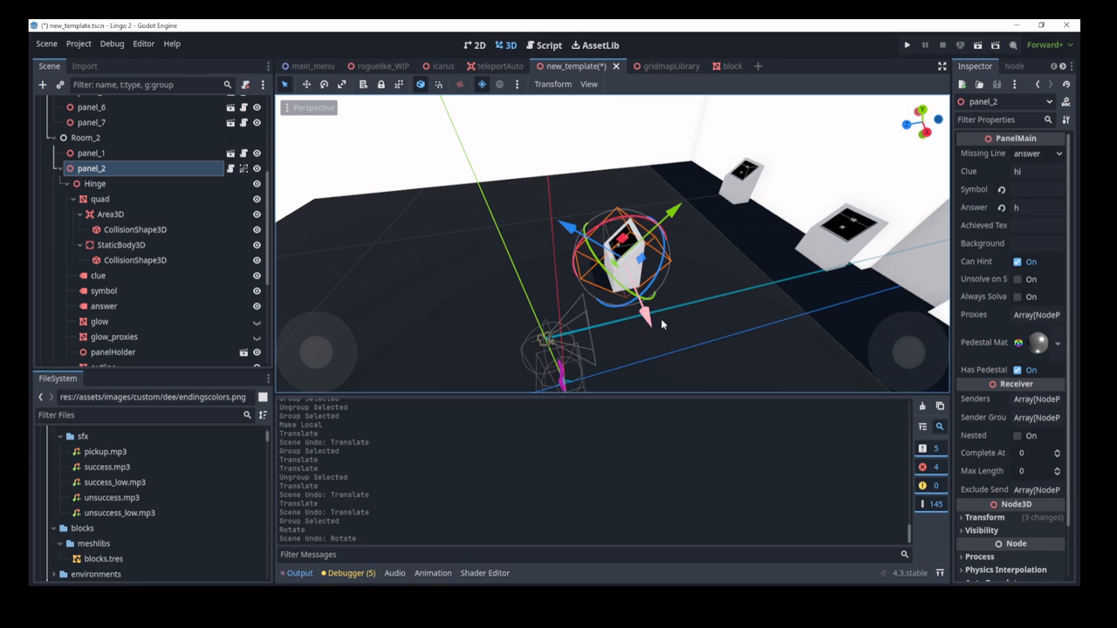
mouse_move(661, 318)
middle_down()
mouse_move(629, 336)
mouse_move(602, 327)
mouse_move(661, 318)
middle_up()
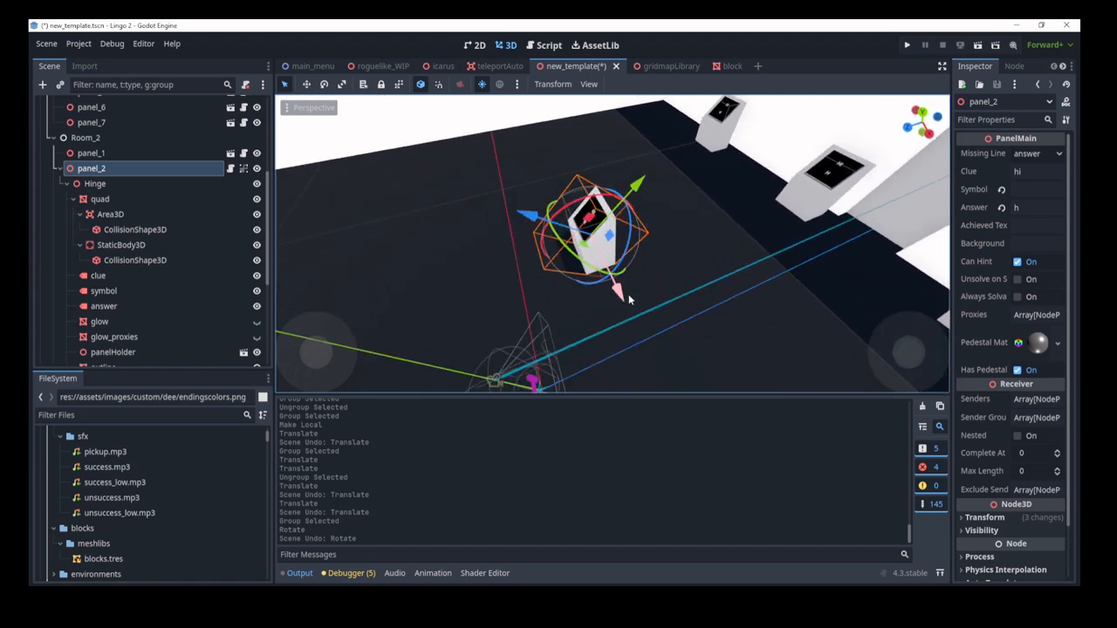
drag(548, 222, 464, 197)
drag(485, 137, 535, 73)
scroll(567, 166, down, 6)
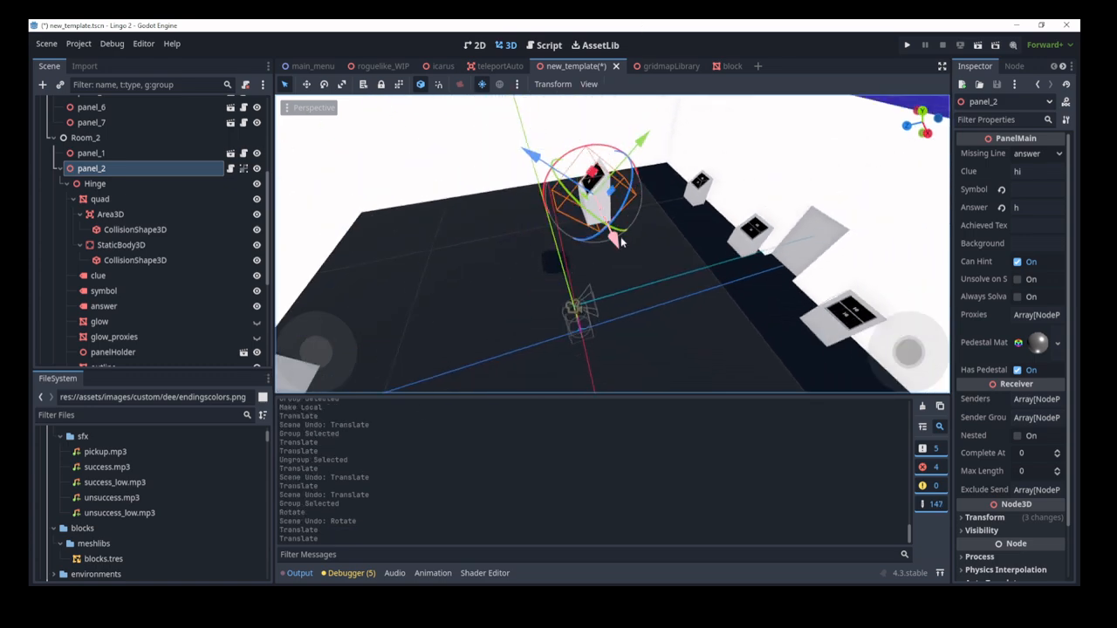
drag(615, 247, 692, 456)
middle_drag(488, 327, 640, 362)
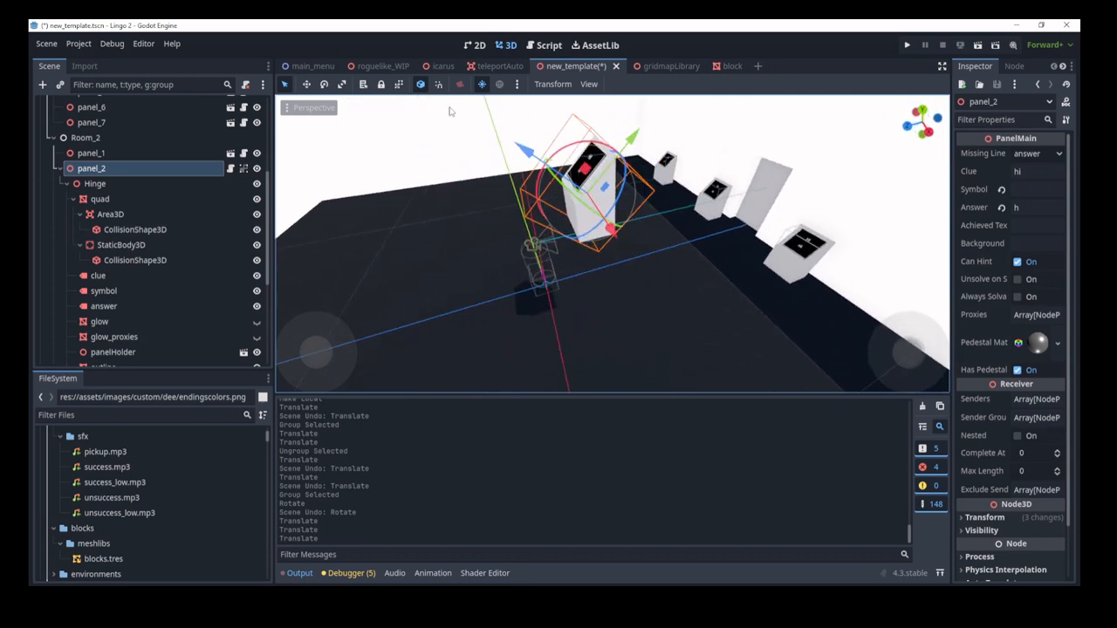
key(ctrl+z)
key(ctrl+z)
key(ctrl+z)
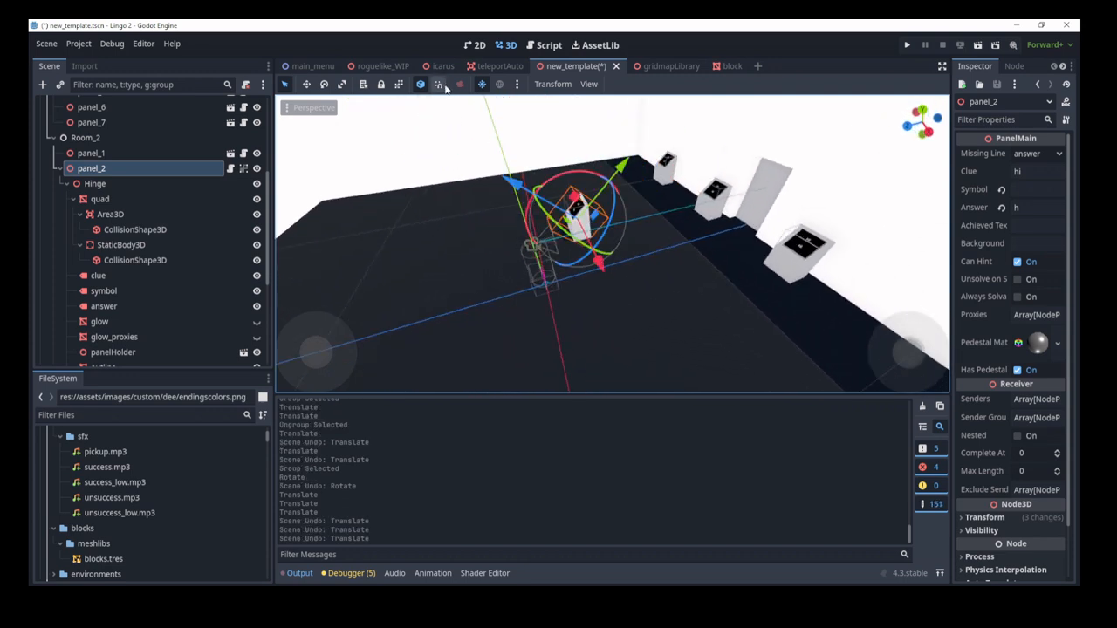
Step: Enable snapping and slide panel_2 along X in snapped steps to 6 units
click(438, 85)
middle_drag(428, 100, 516, 135)
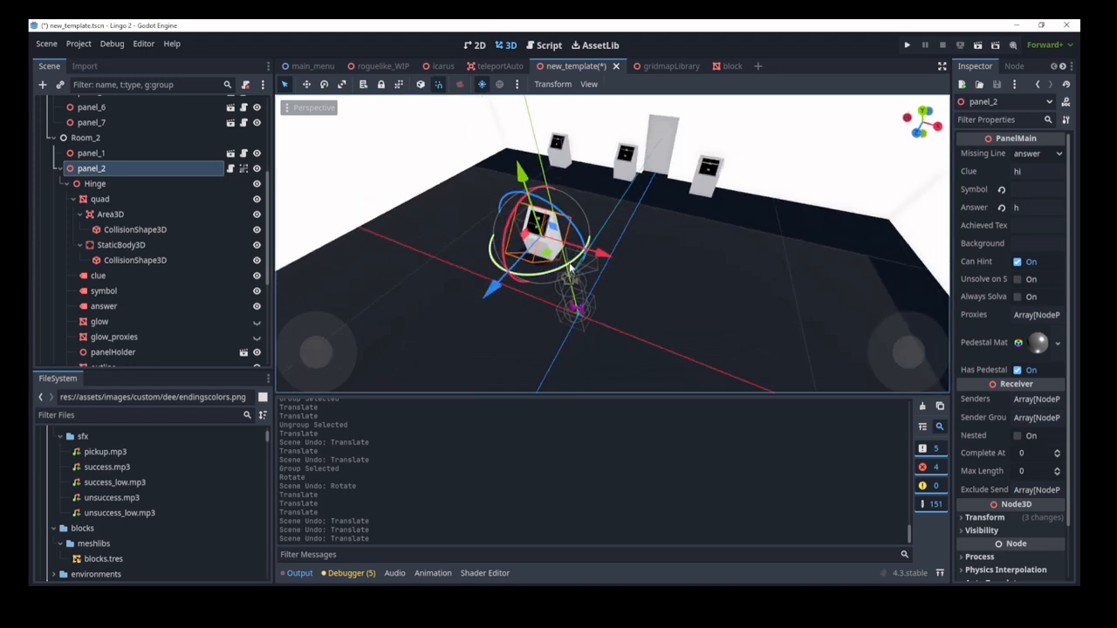
drag(623, 256, 566, 326)
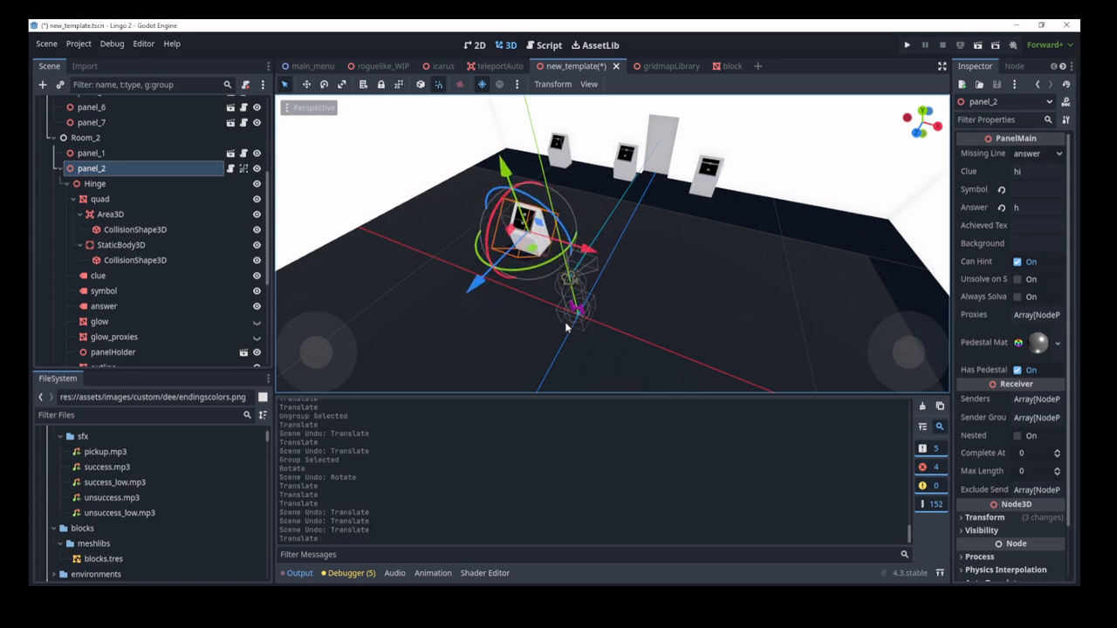
right_drag(566, 326, 596, 225)
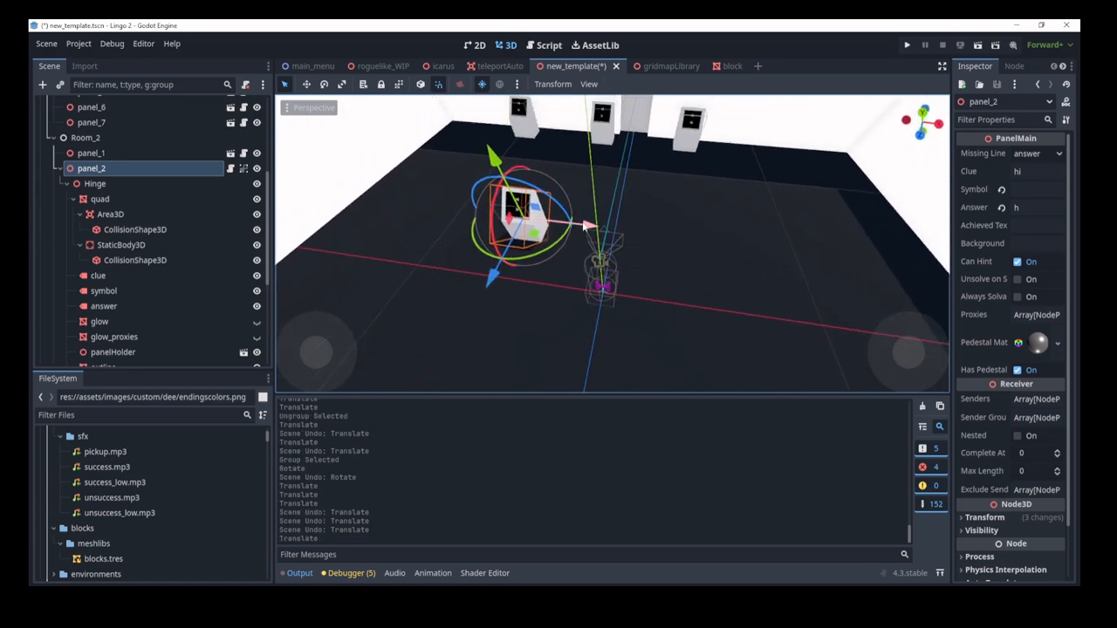
drag(587, 229, 602, 272)
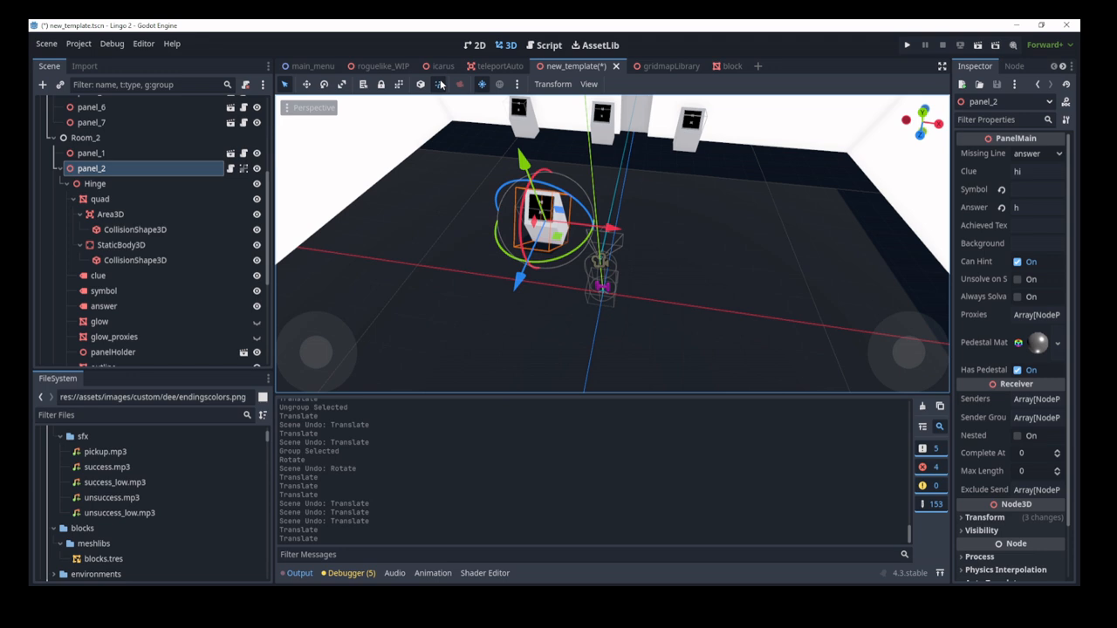
drag(615, 234, 593, 283)
Step: Toggle the preview sunlight and orbit the room to check panel_2's new position
right_drag(484, 175, 462, 95)
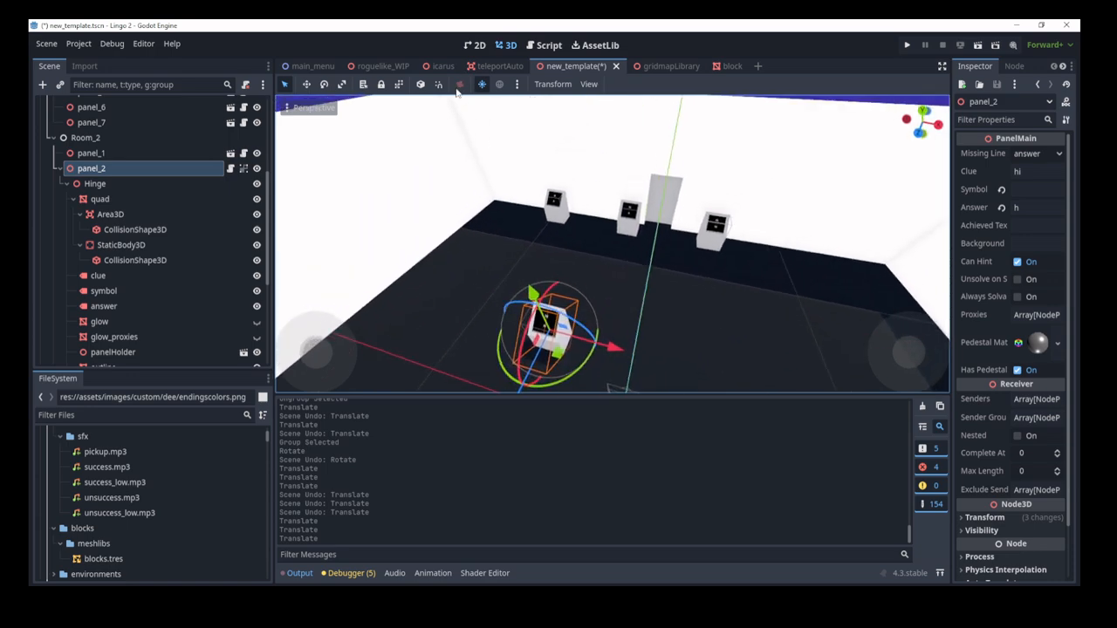
scroll(519, 108, down, 9)
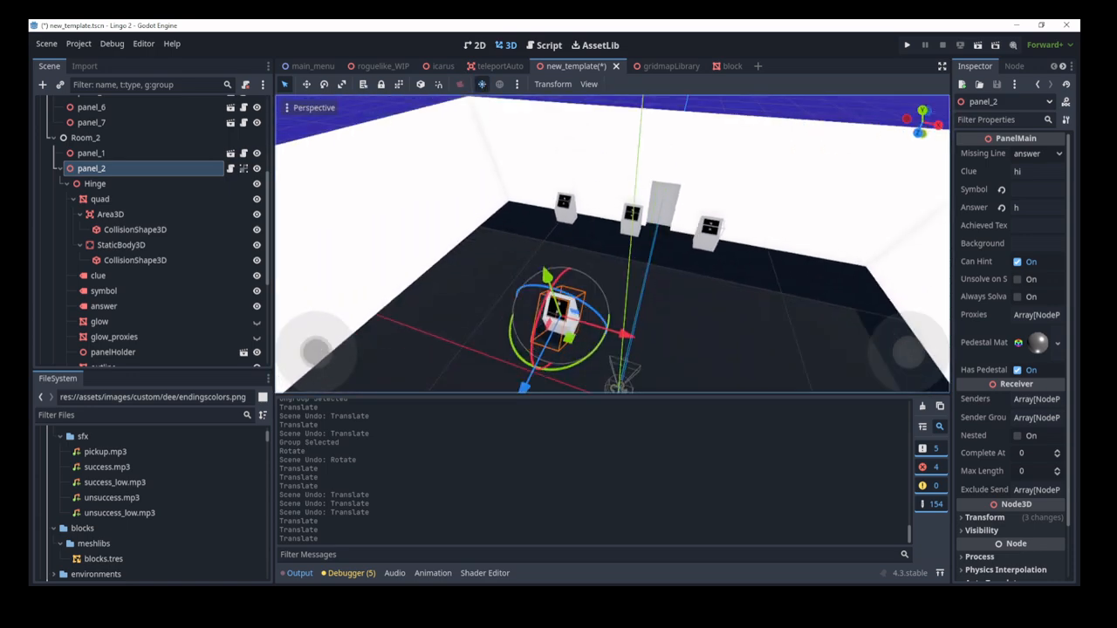
click(483, 87)
click(482, 87)
right_drag(489, 131, 637, 251)
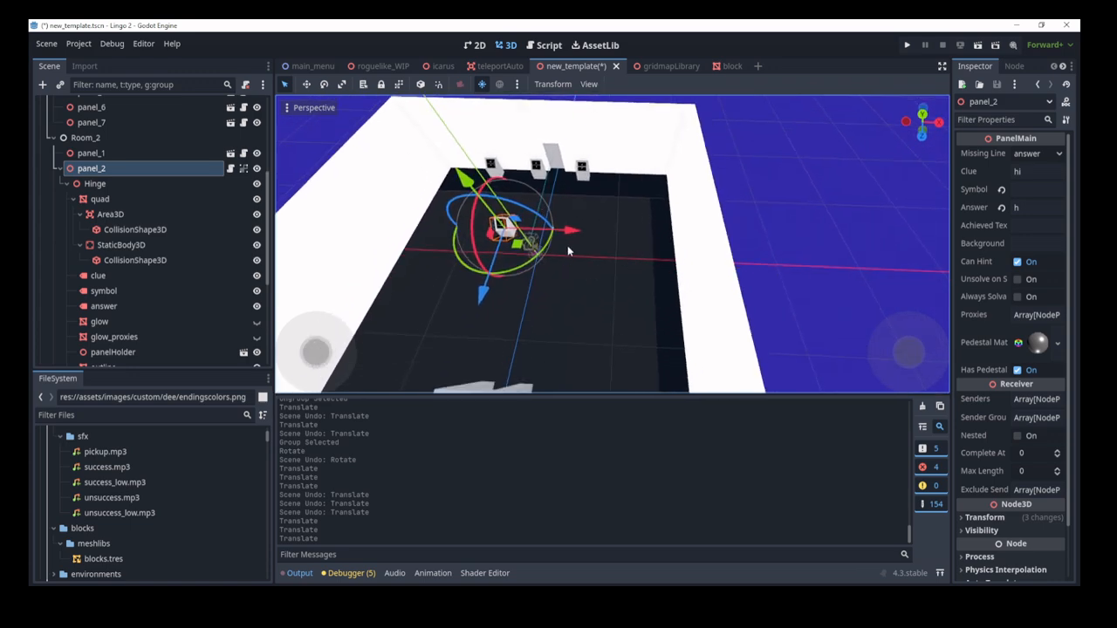
right_drag(567, 245, 507, 183)
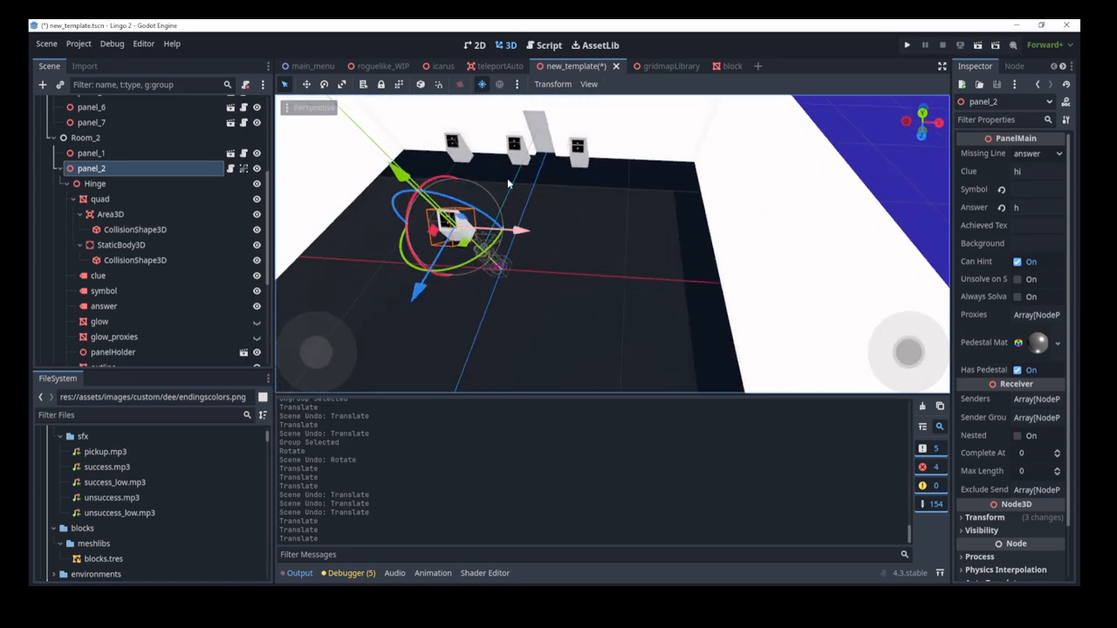
click(479, 86)
click(479, 85)
key(s)
right_drag(489, 131, 506, 144)
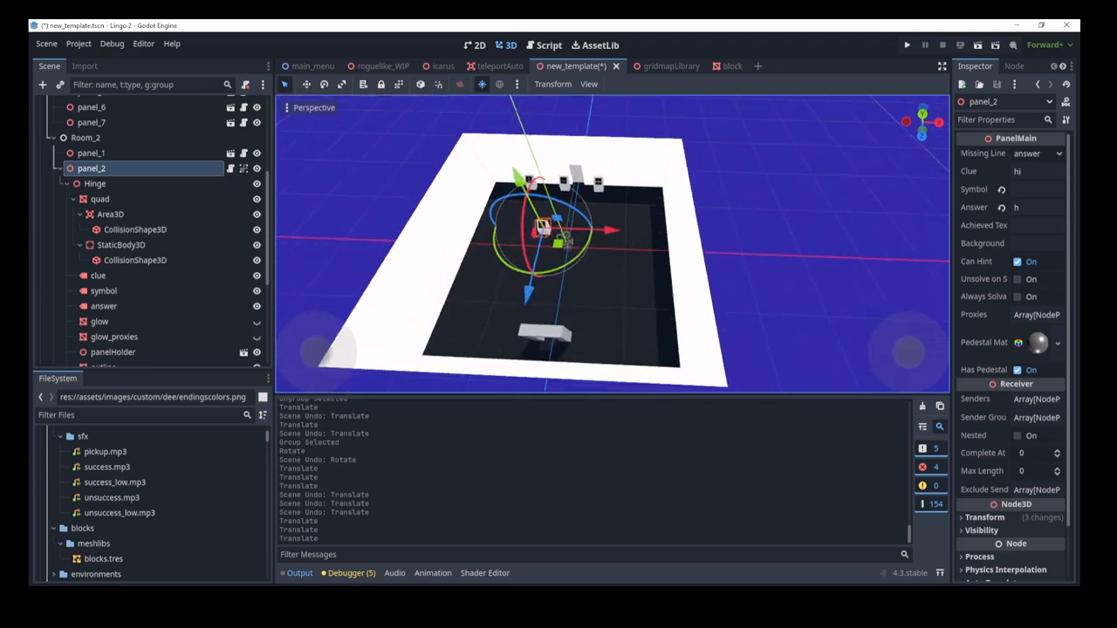
key(w)
mouse_move(570, 274)
right_down()
mouse_move(555, 275)
mouse_move(570, 274)
right_up()
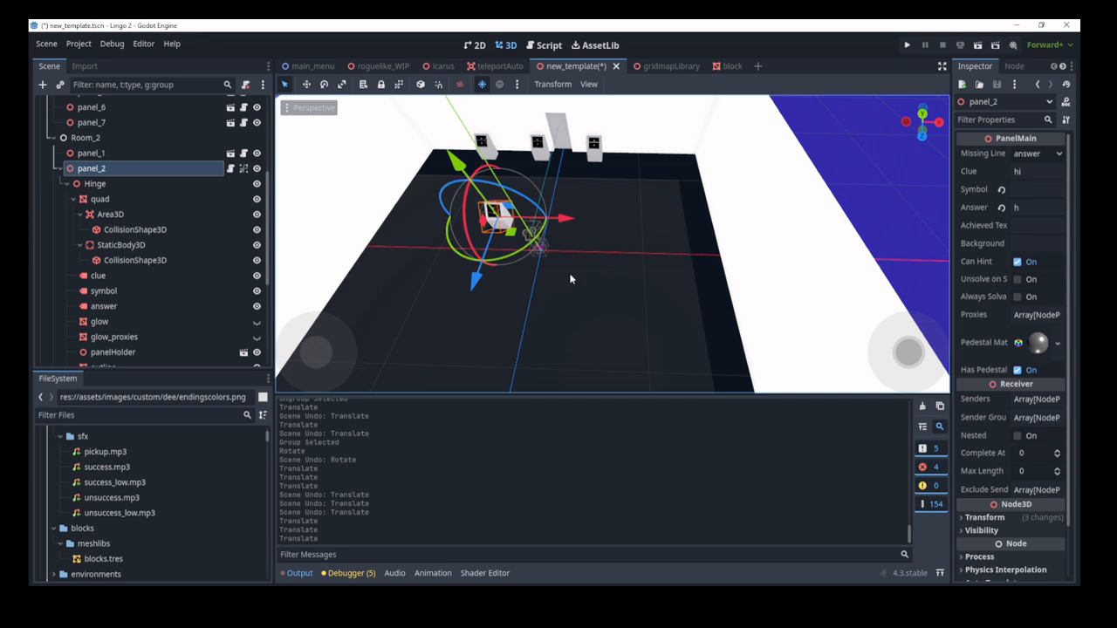
Step: Raise the preview sun to about 70.8° altitude and add it to the scene
click(516, 84)
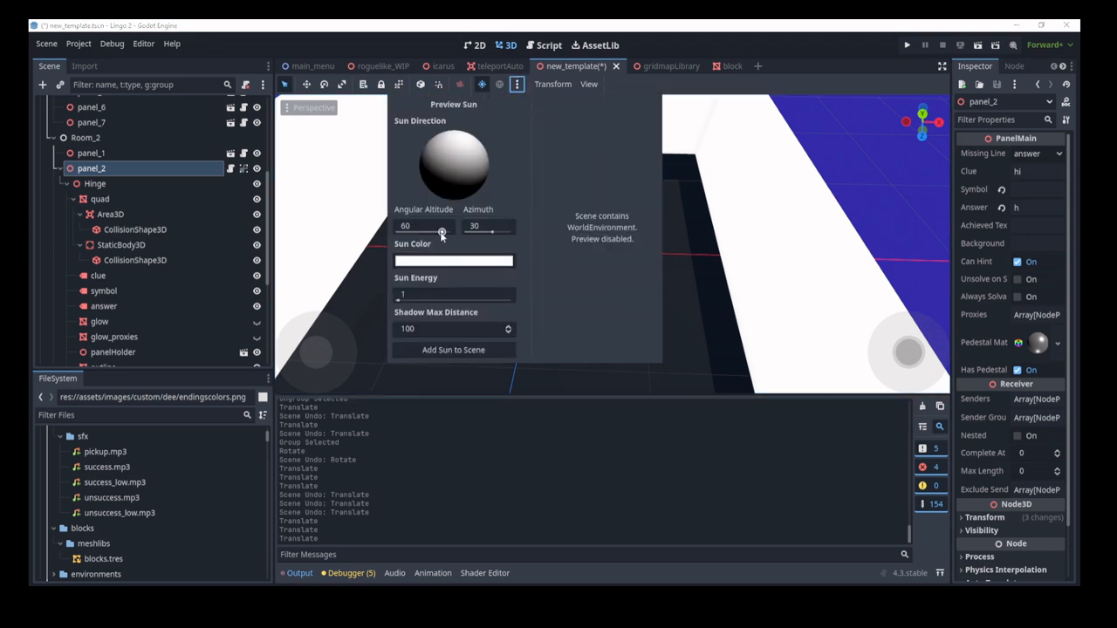
drag(441, 234, 493, 231)
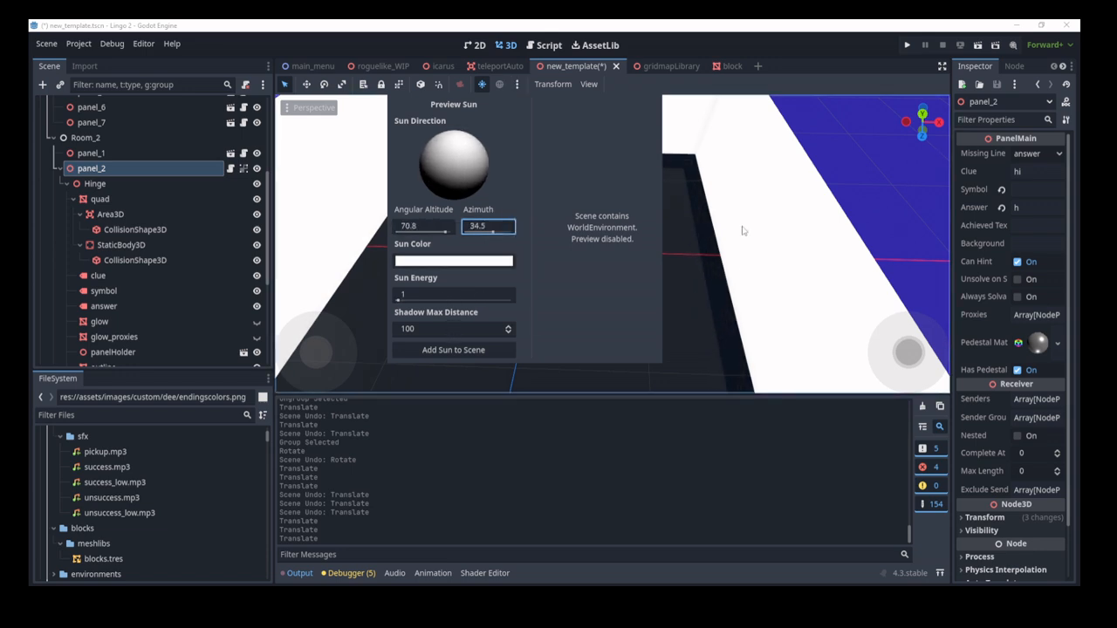
click(449, 356)
Step: Select the new WorldEnvironment and DirectionalLight3D nodes and orbit the lit room
scroll(183, 206, up, 5)
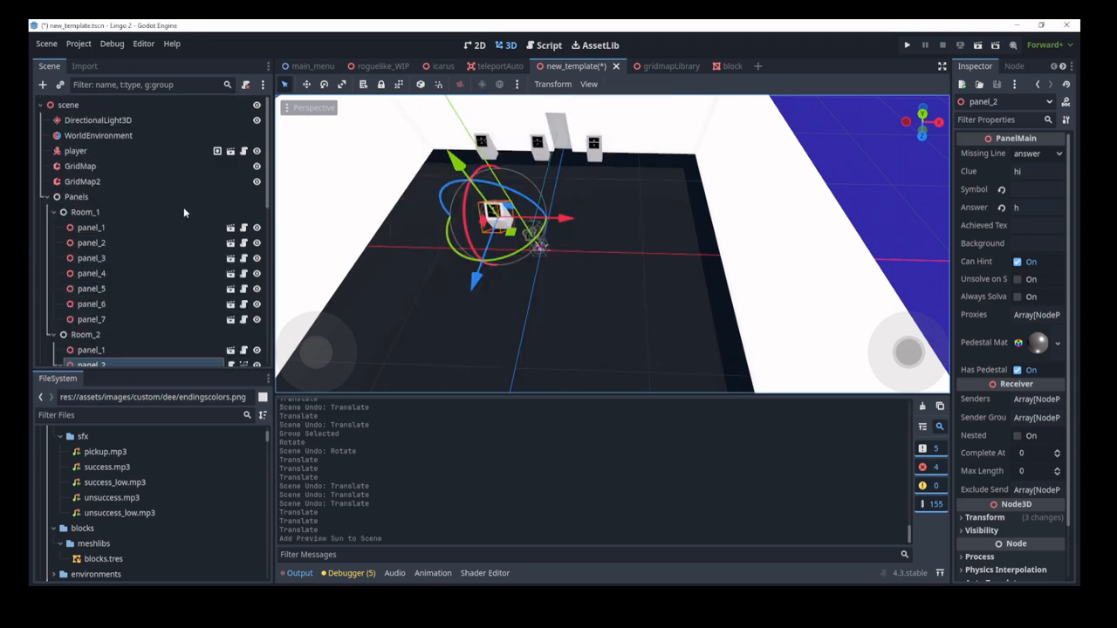
click(132, 137)
click(134, 123)
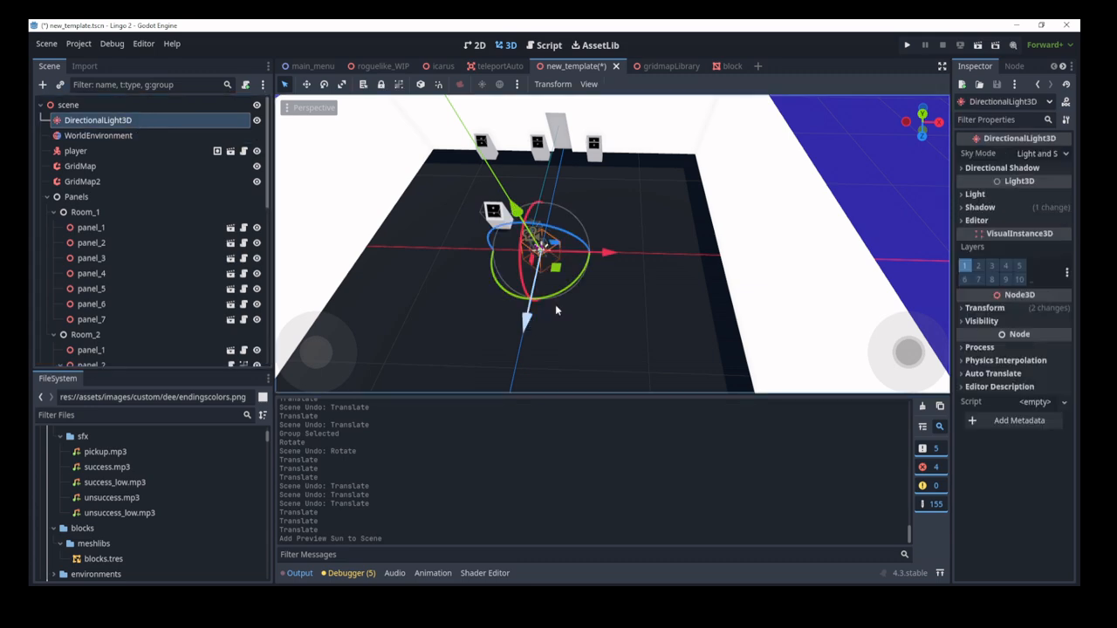
scroll(555, 304, down, 5)
middle_drag(557, 297, 501, 292)
key(w)
right_drag(588, 187, 644, 179)
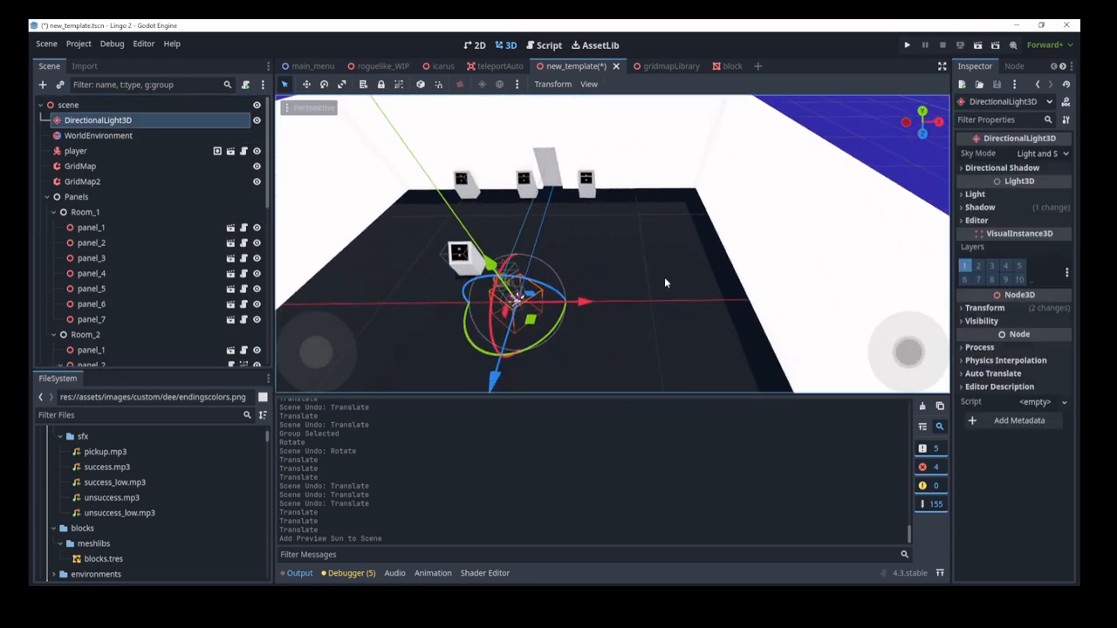
scroll(663, 280, down, 4)
mouse_move(663, 281)
middle_down()
mouse_move(647, 303)
mouse_move(650, 292)
middle_up()
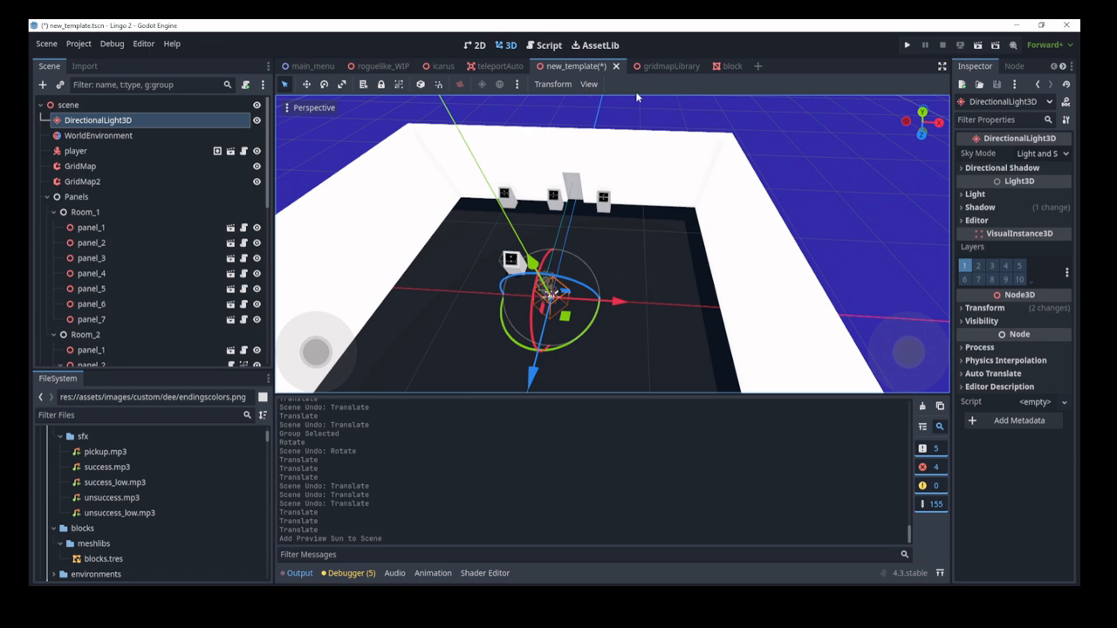
click(589, 84)
mouse_move(540, 84)
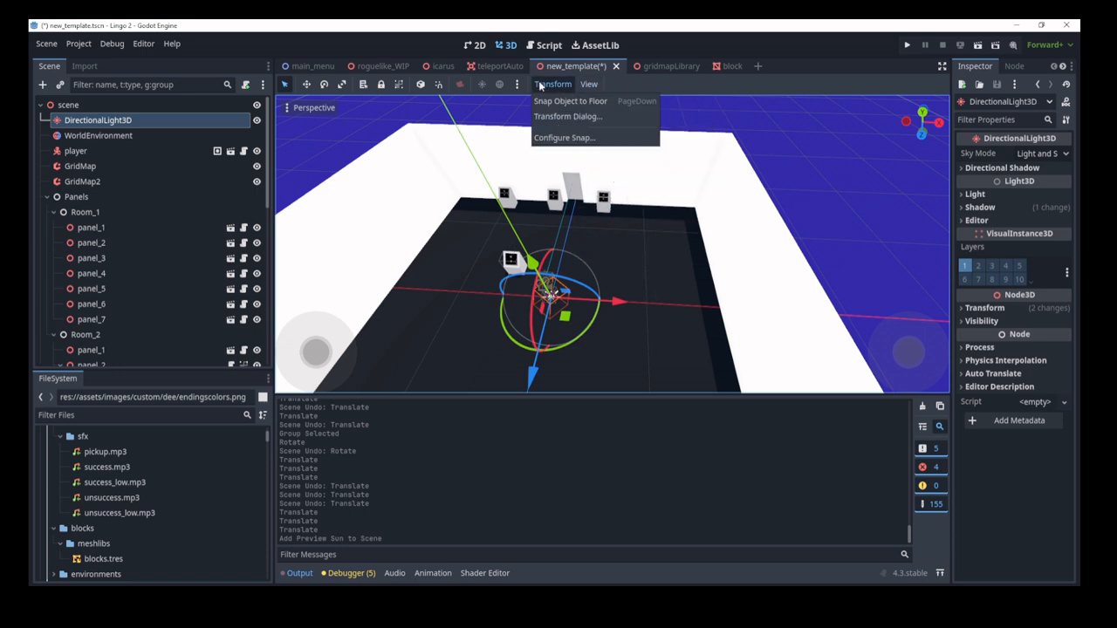
click(571, 117)
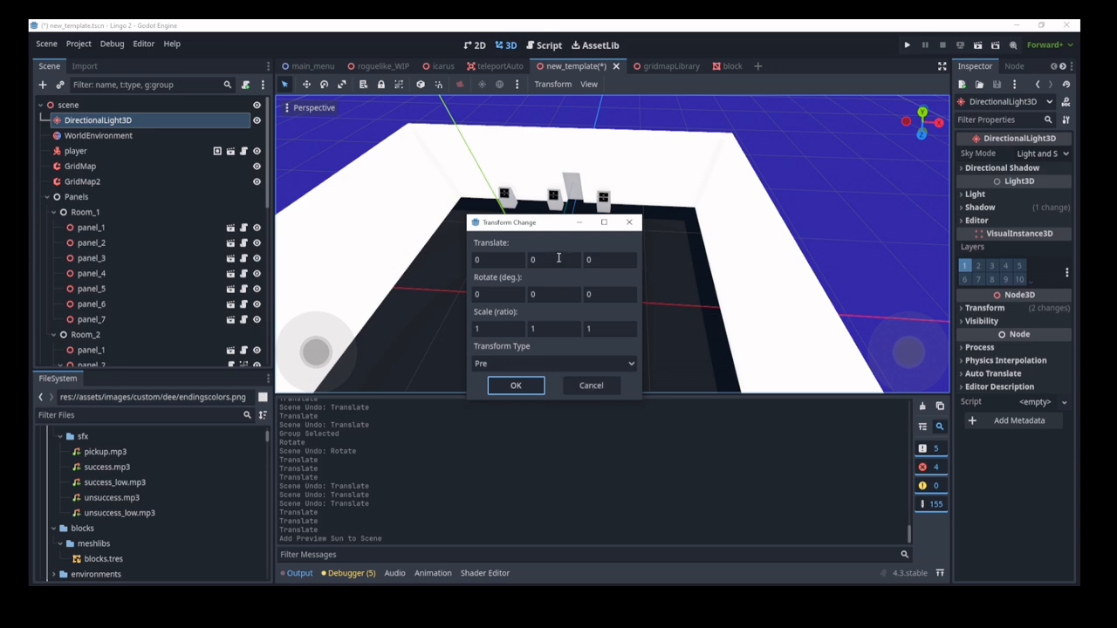
click(593, 386)
click(552, 84)
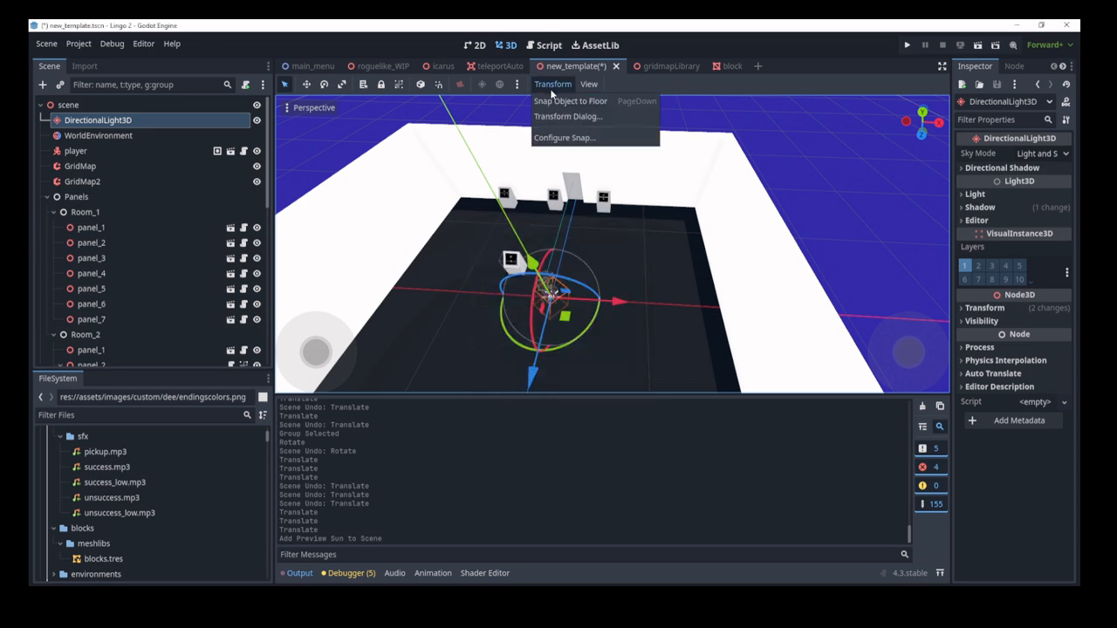
click(564, 137)
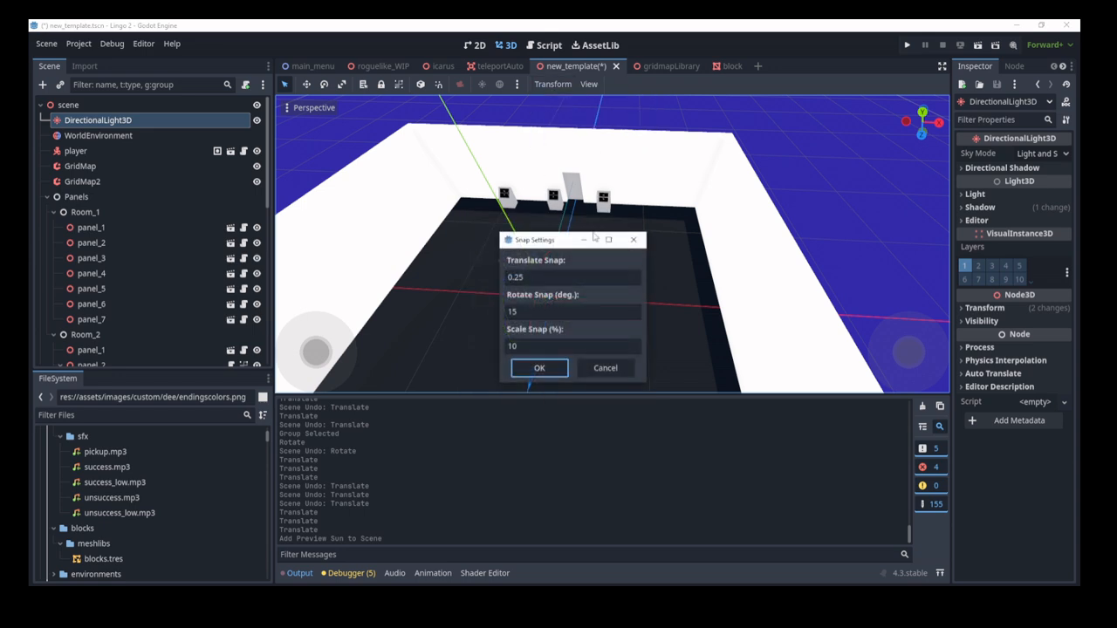
click(605, 371)
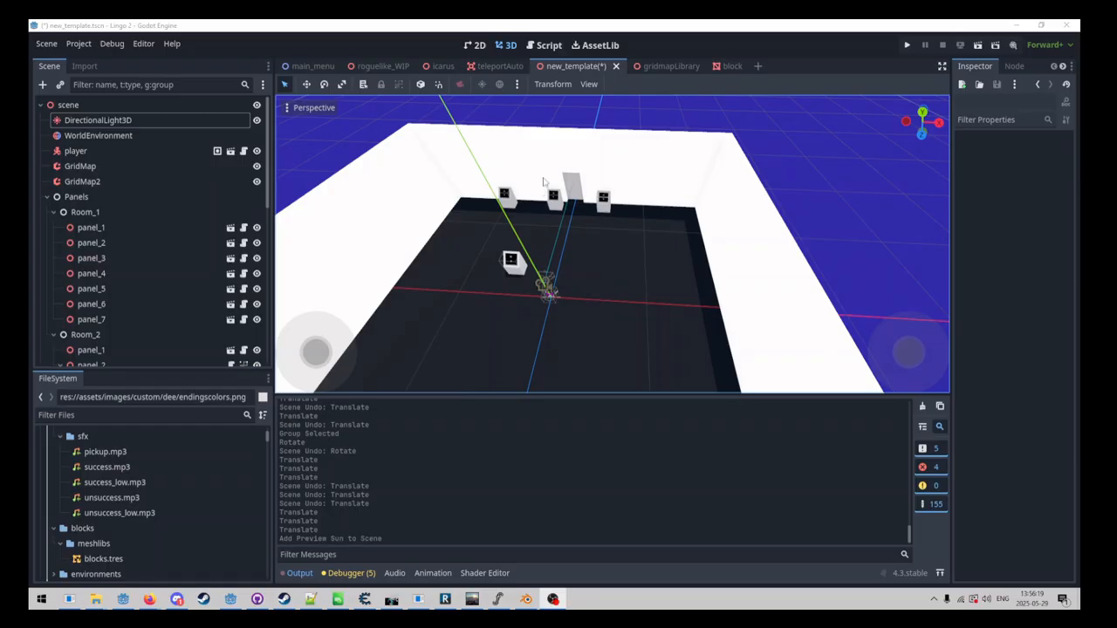
Step: Cycle the collision-shape gizmo visibility and toggle View Origin and View Grid off and on
click(589, 86)
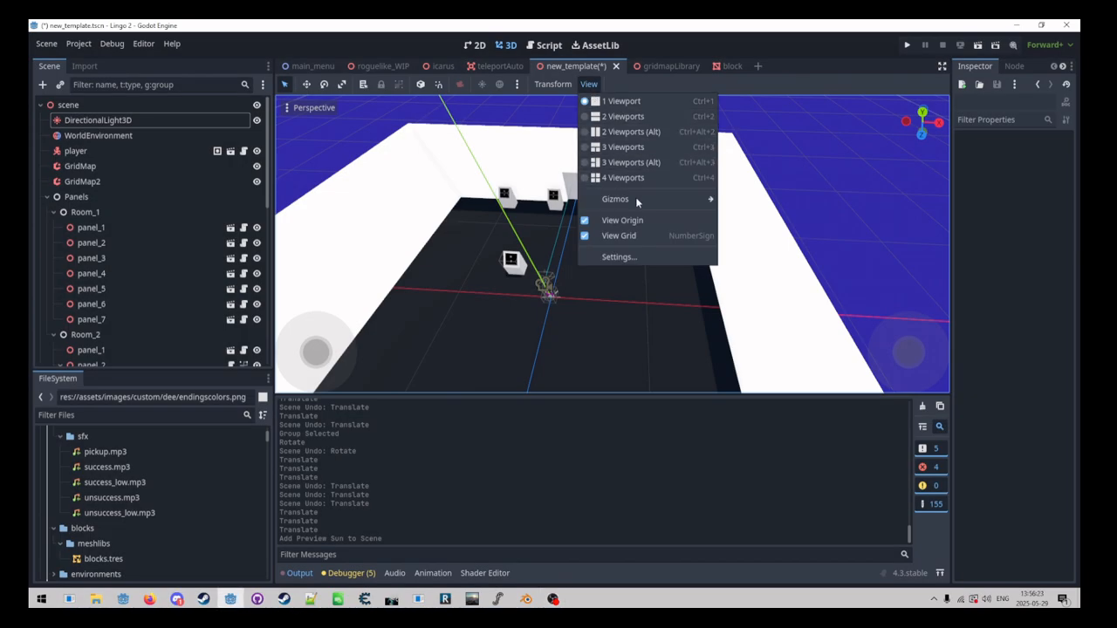
mouse_move(636, 205)
click(796, 198)
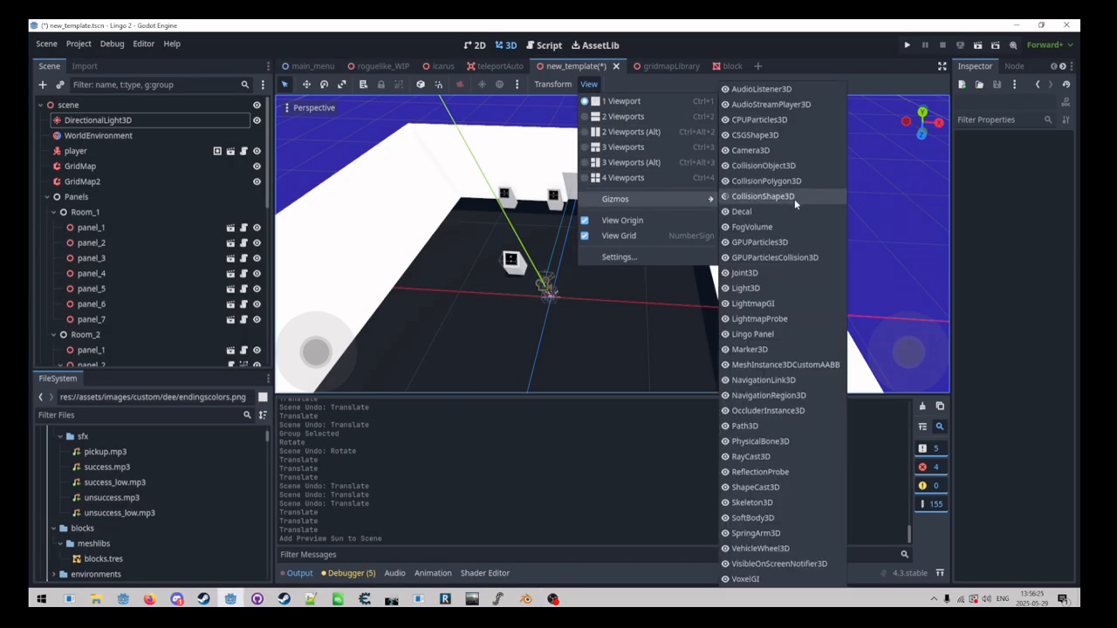
click(794, 198)
click(790, 198)
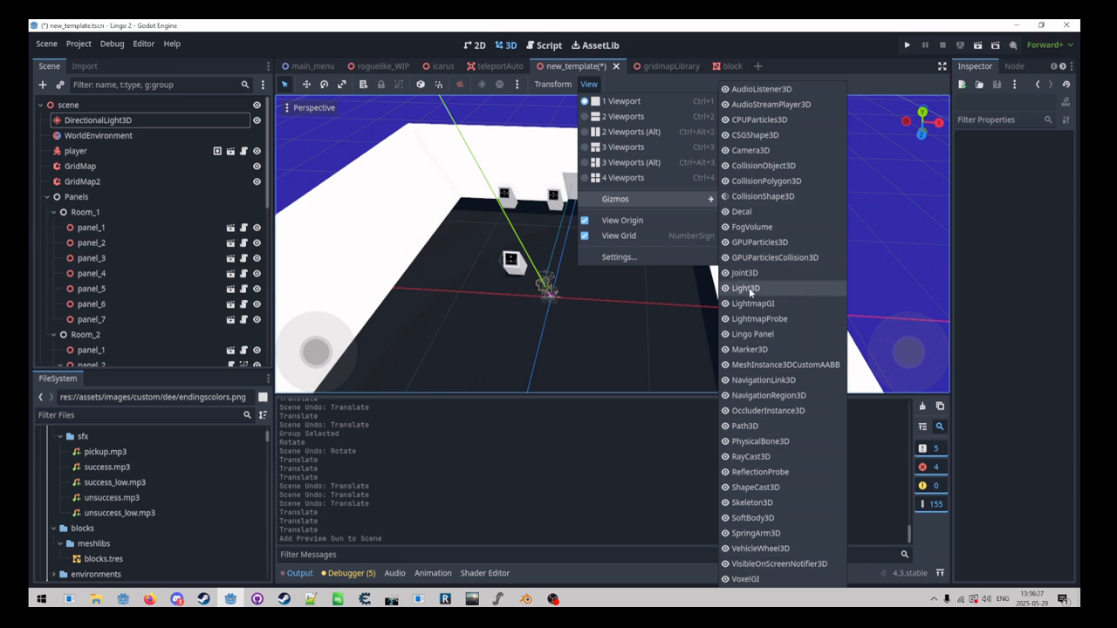
click(634, 223)
click(632, 223)
click(626, 236)
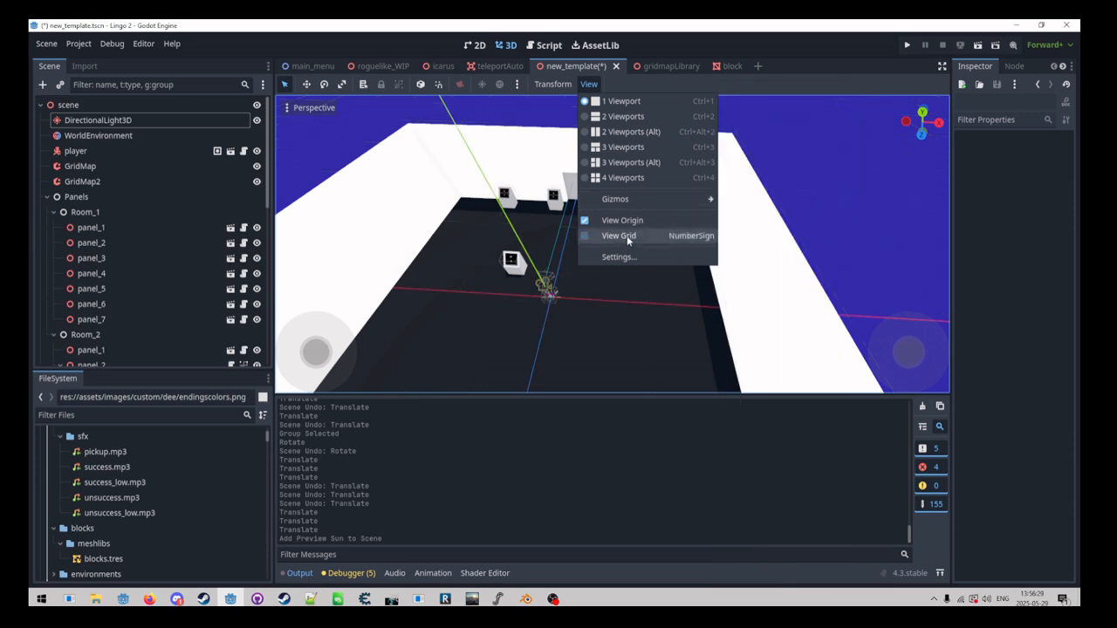
click(627, 235)
Step: Open and cancel the viewport Settings, then switch to 3 Viewports
click(621, 256)
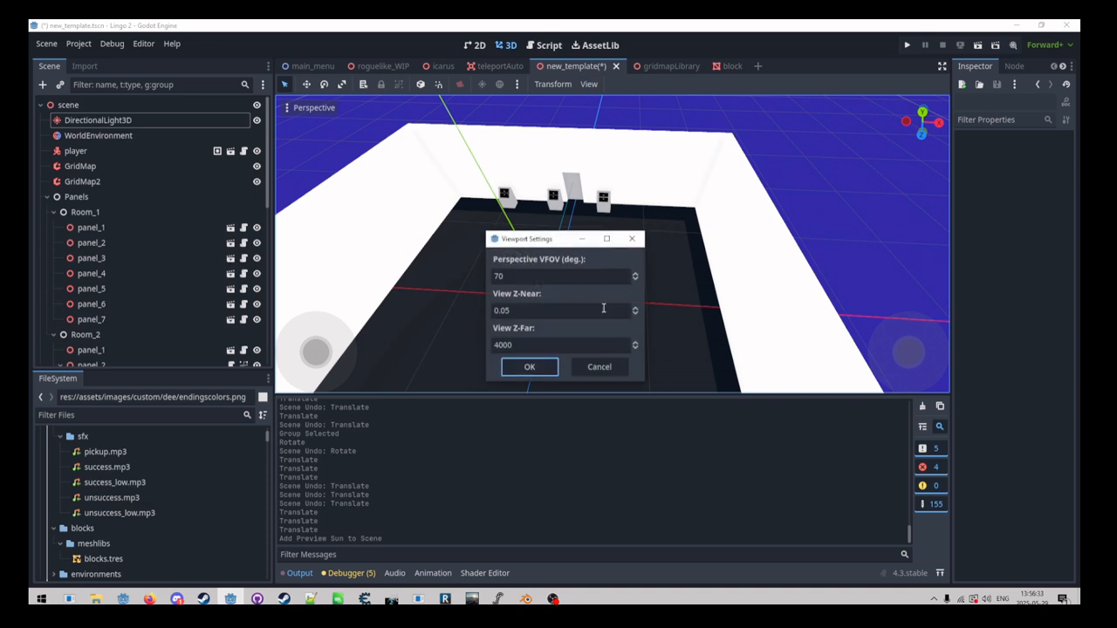
click(607, 373)
click(592, 85)
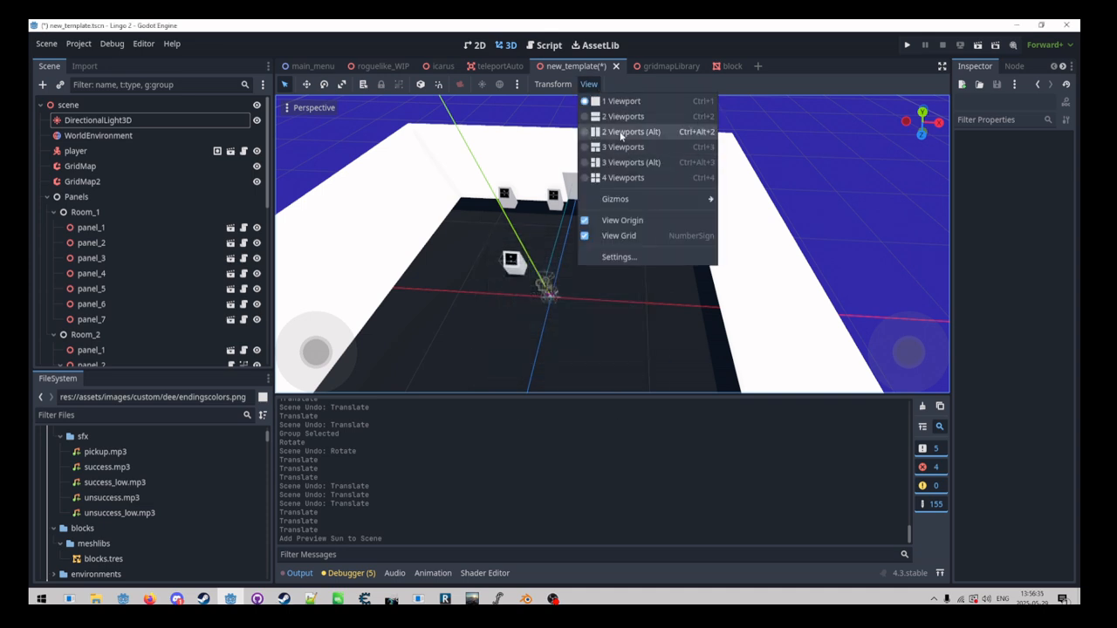
click(621, 147)
Step: Orbit the upper and lower viewports, then cancel instancing a child scene
right_drag(559, 311, 532, 251)
right_drag(491, 317, 572, 347)
right_drag(545, 179, 382, 139)
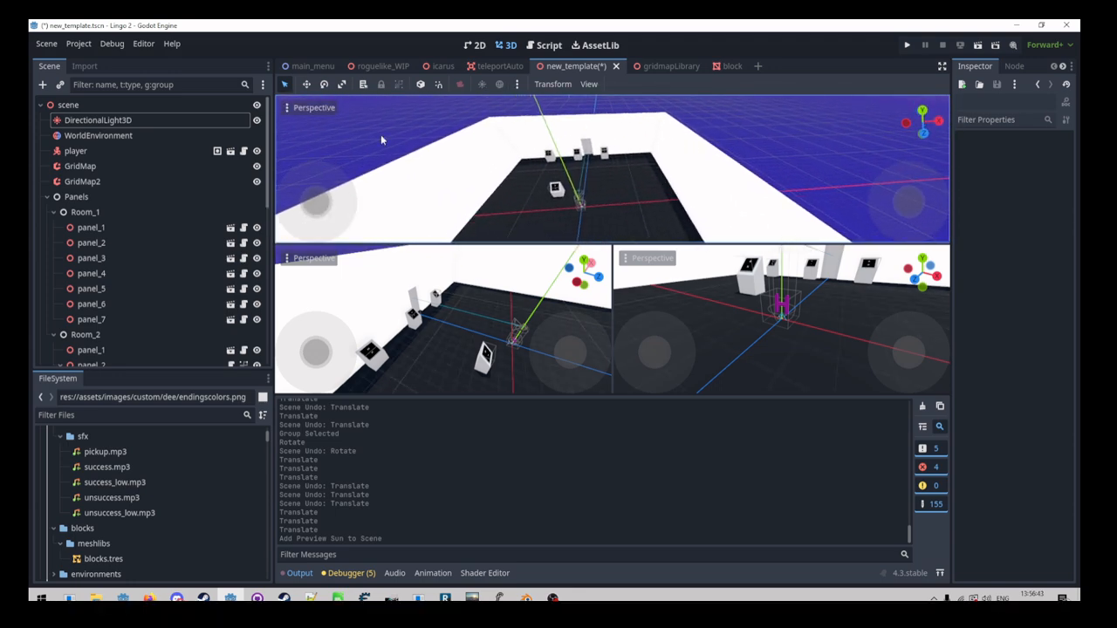
click(60, 85)
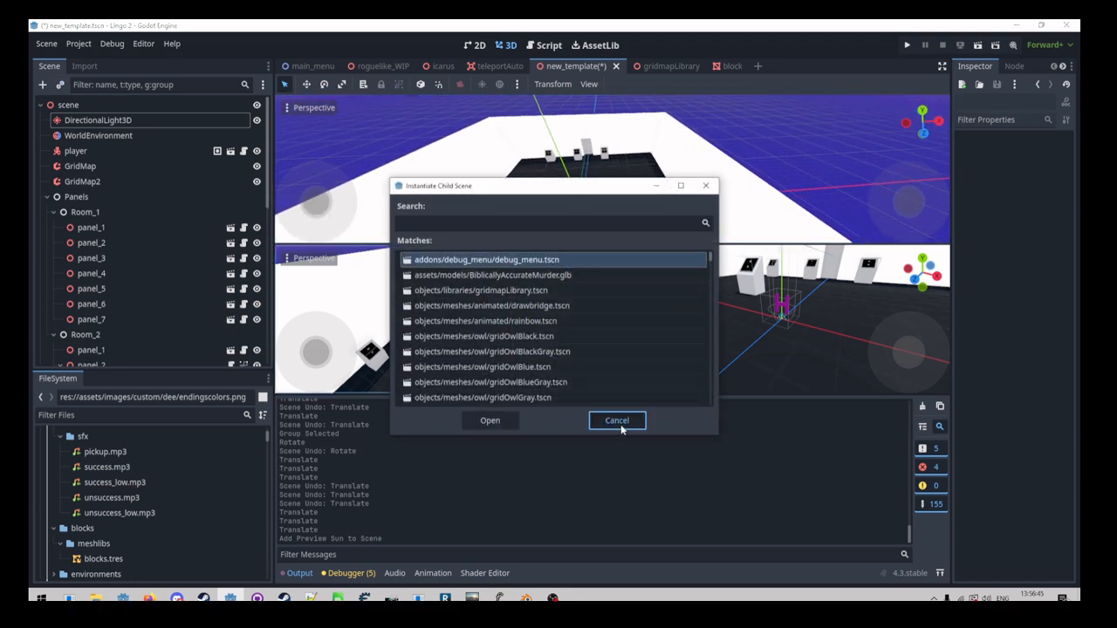
click(620, 423)
Step: Add a Camera3D via 'cam', preview through it, and adjust its height
click(41, 85)
text(cam)
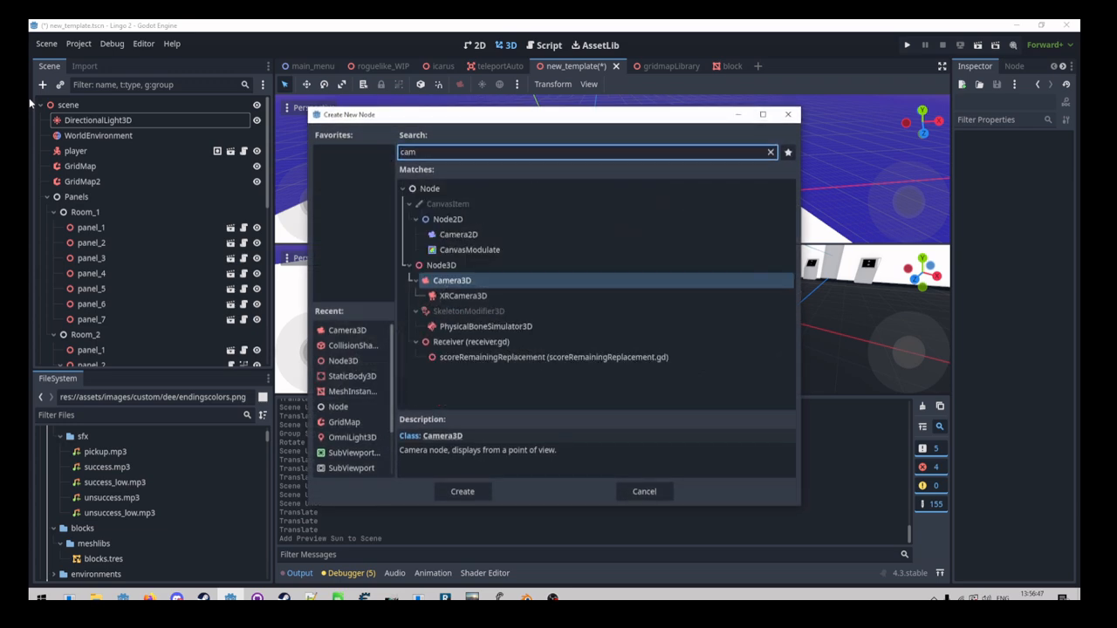
key(Return)
click(632, 275)
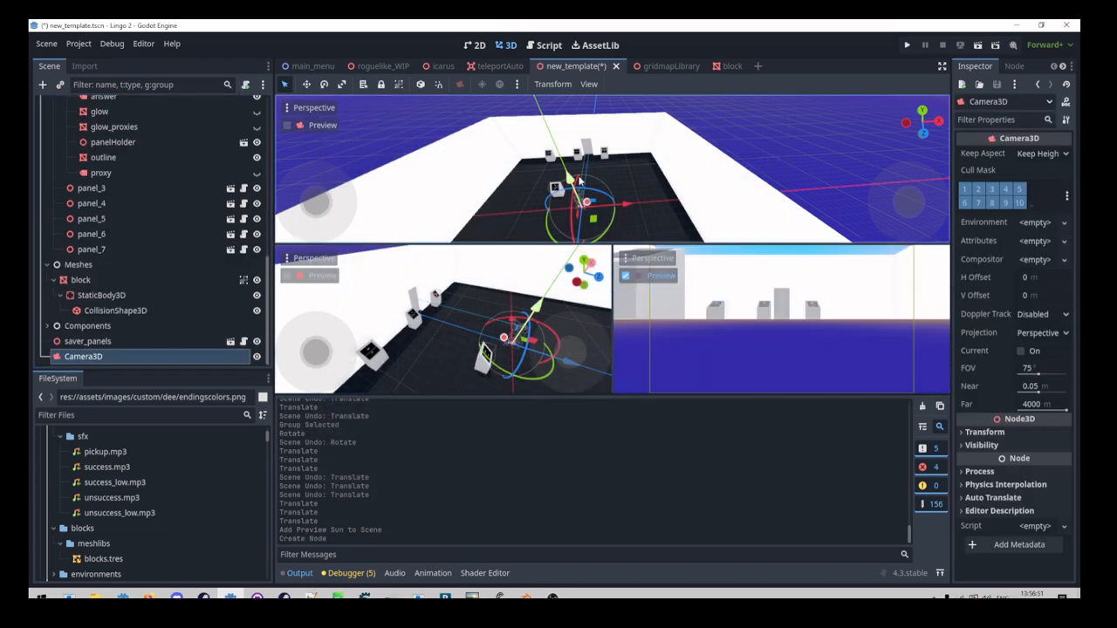
mouse_move(576, 179)
mouse_down()
mouse_move(573, 127)
mouse_move(585, 170)
mouse_up()
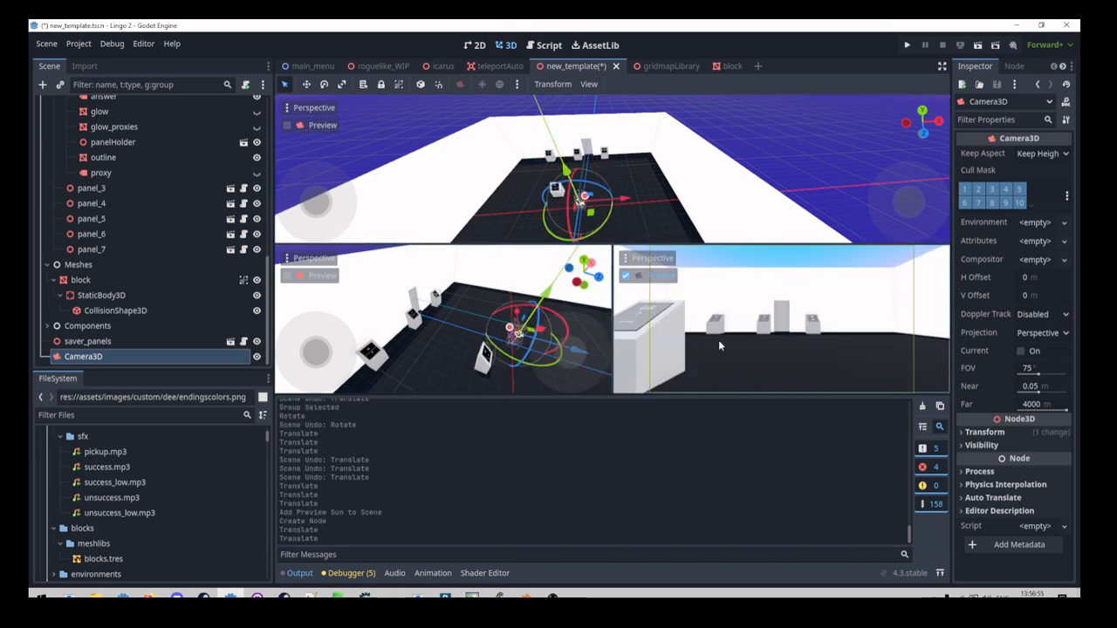
right_drag(532, 288, 590, 319)
right_drag(587, 178, 673, 181)
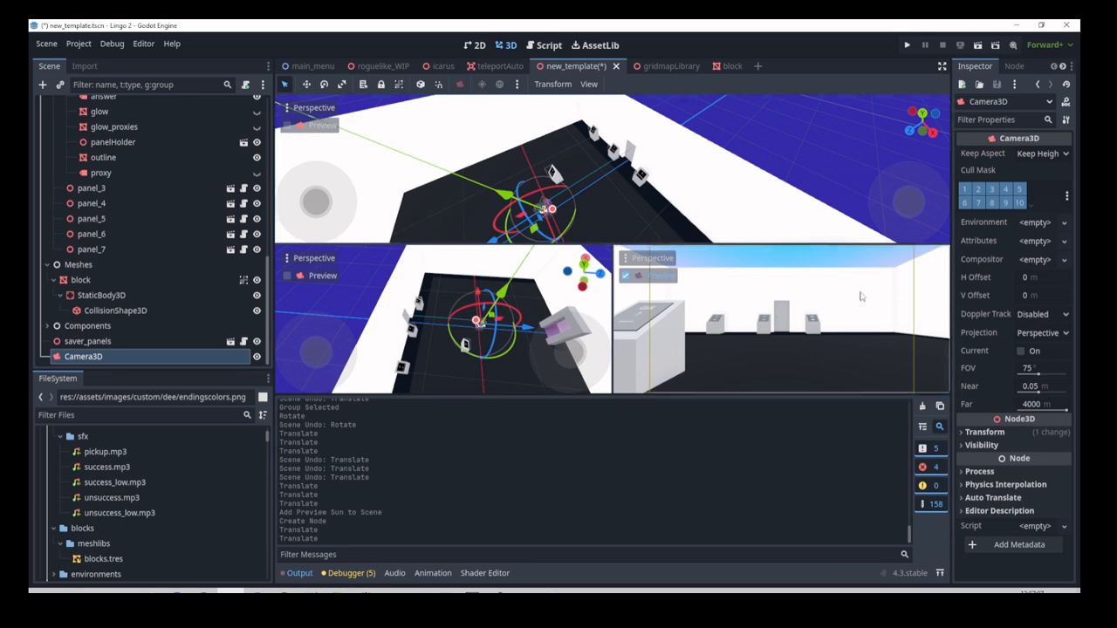
click(109, 355)
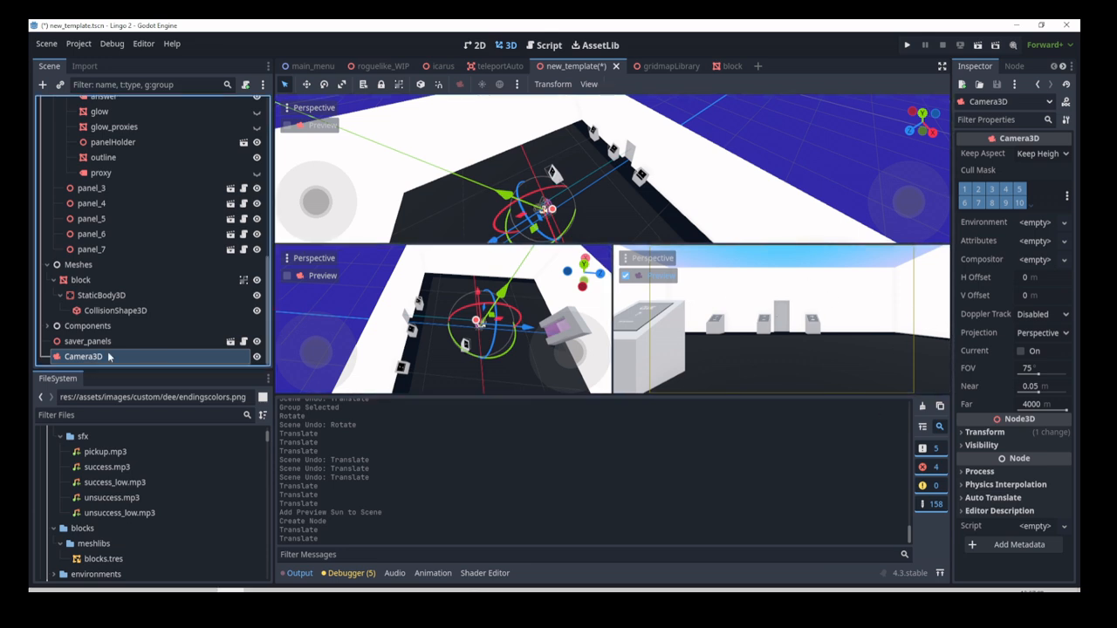
Step: Delete the Camera3D node and switch the editor back to 1 Viewport
key(Delete)
click(590, 84)
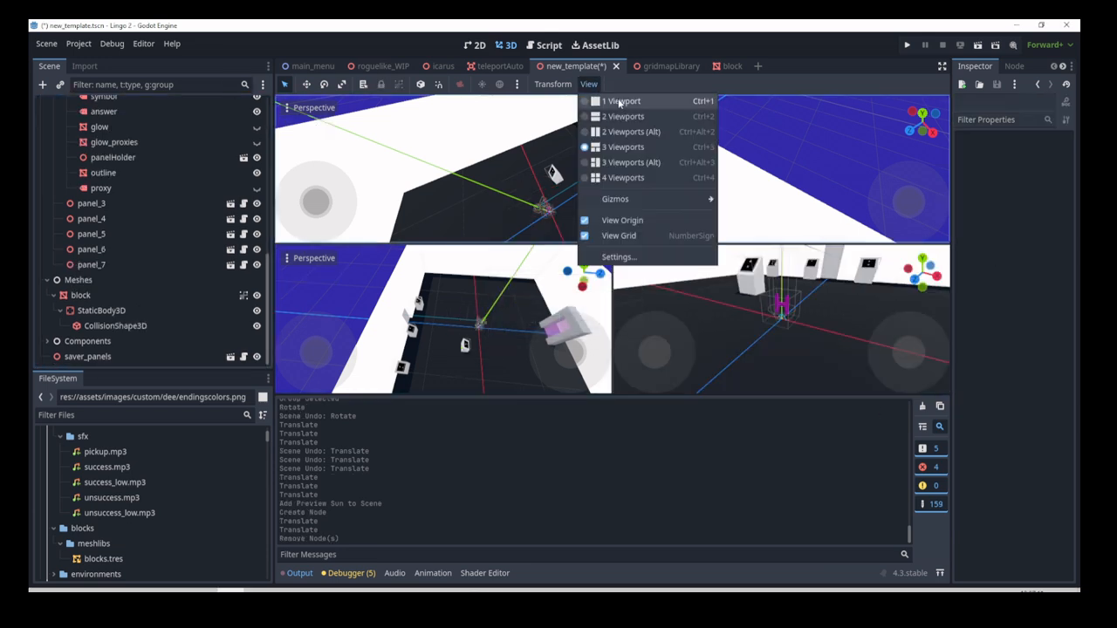
click(620, 103)
Step: Fly around the room with freelook, circling and backing off until the whole room shows
click(483, 281)
key(s)
right_drag(483, 281, 523, 235)
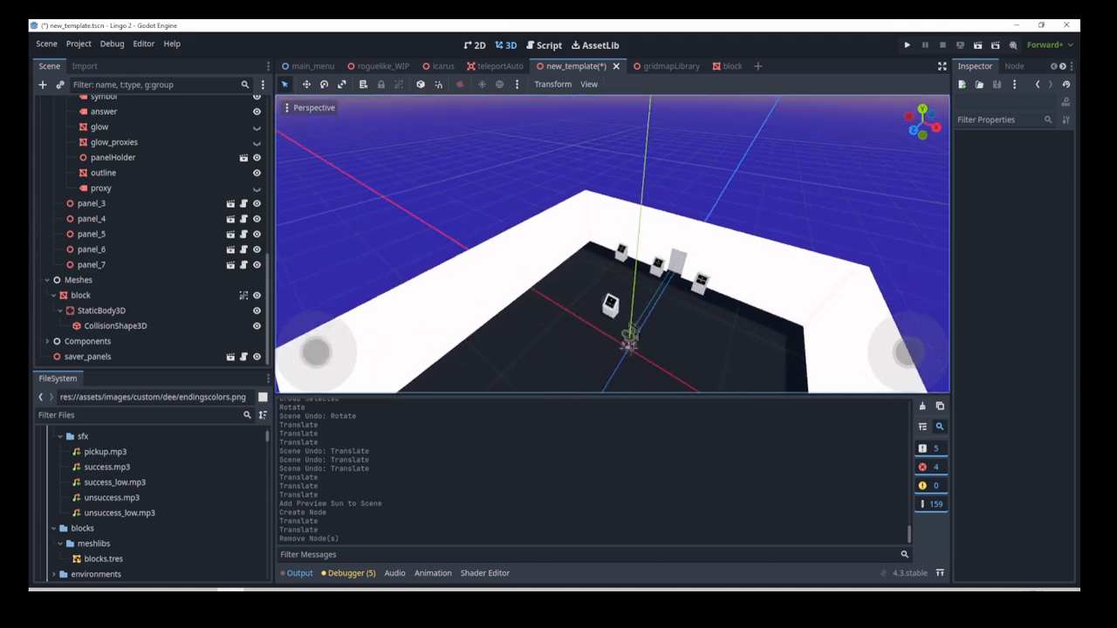
key(q)
mouse_move(589, 289)
right_down()
mouse_move(603, 281)
mouse_move(589, 289)
right_up()
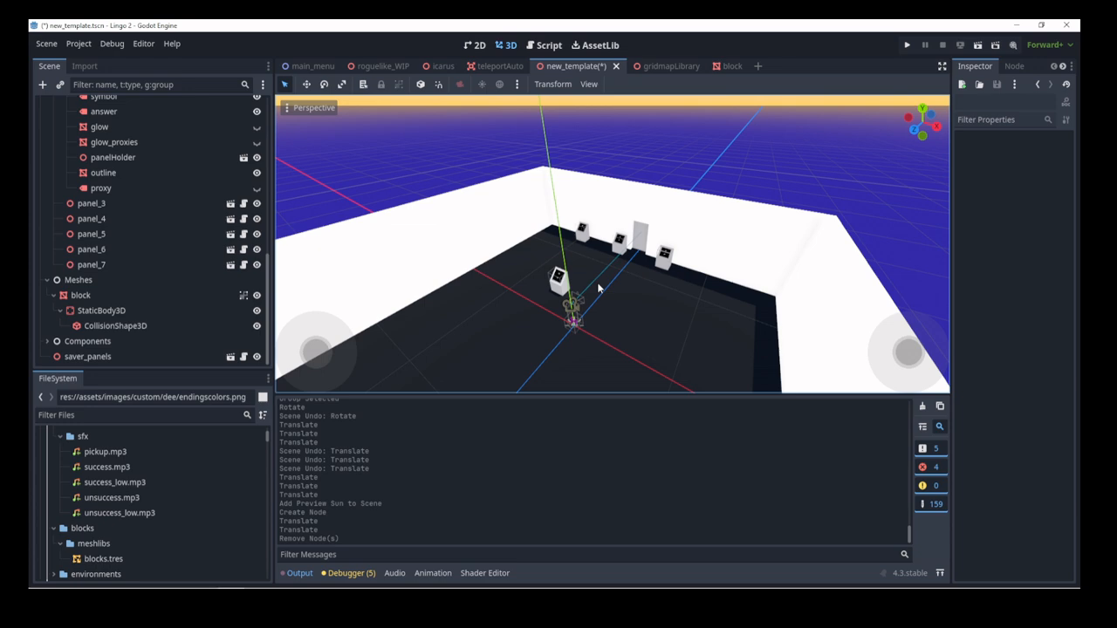
key(s)
right_drag(586, 262, 680, 363)
key(d)
key(w)
key(w)
key(s)
key(d)
key(s)
key(w)
key(s)
key(d)
key(w)
key(s)
key(d)
Step: Zoom and fly in toward the room, settling on an angled view facing it
key(w)
key(s)
key(a)
key(q)
key(d)
scroll(438, 307, down, 14)
key(w)
key(w)
scroll(445, 264, up, 20)
key(w)
key(e)
key(s)
key(w)
key(s)
key(w)
scroll(680, 366, down, 20)
key(d)
right_drag(612, 281, 614, 282)
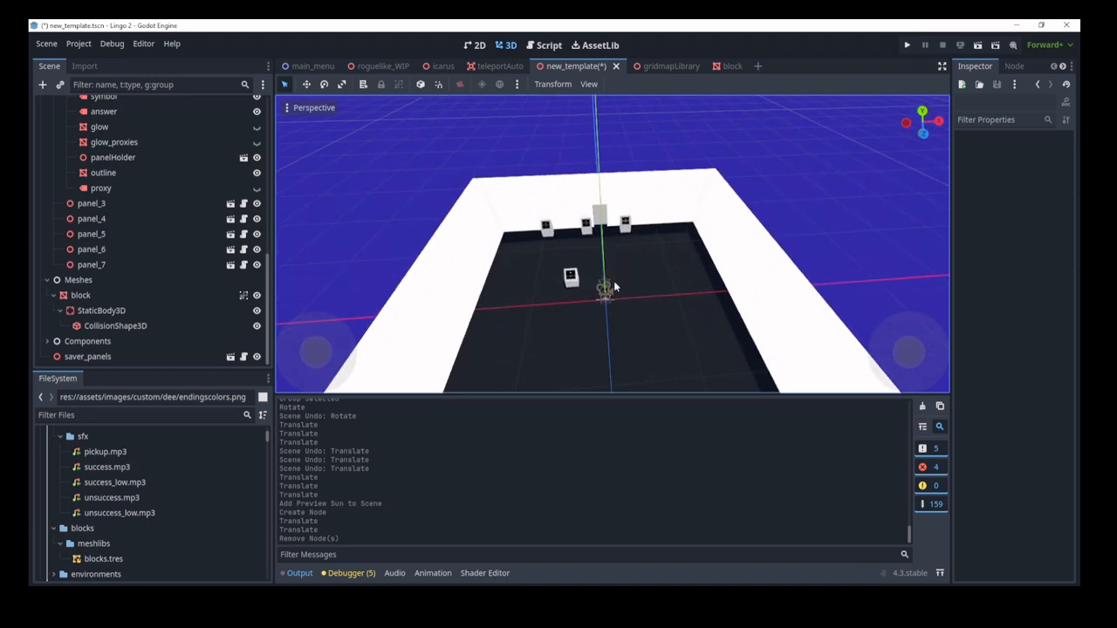
scroll(607, 287, down, 16)
scroll(607, 288, up, 8)
scroll(611, 281, up, 8)
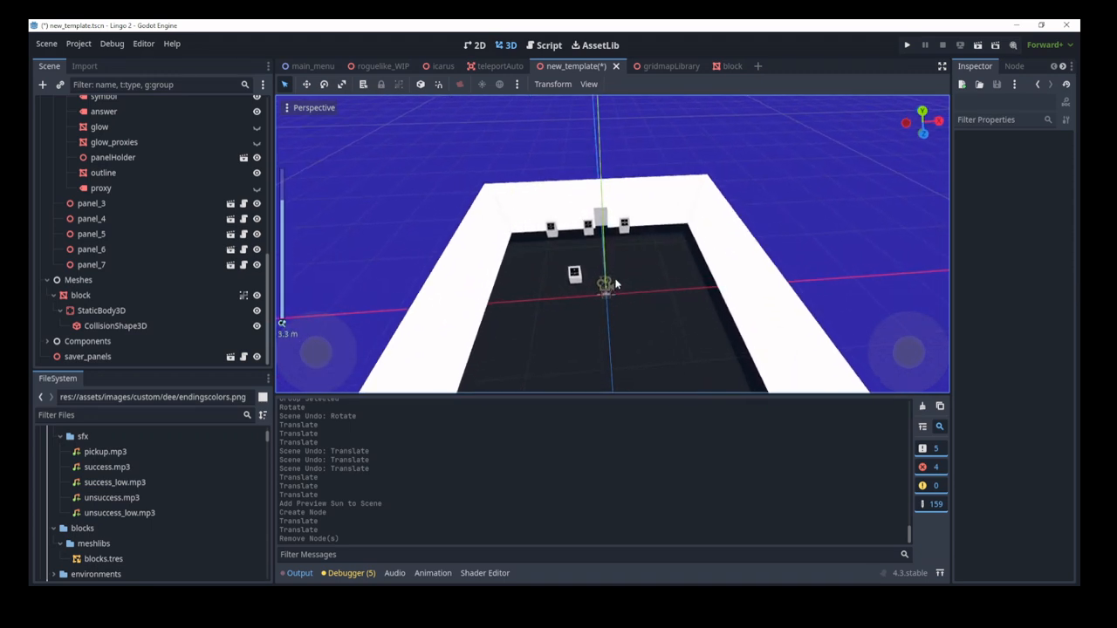
key(w)
mouse_move(670, 293)
right_down()
mouse_move(695, 295)
mouse_move(670, 282)
right_up()
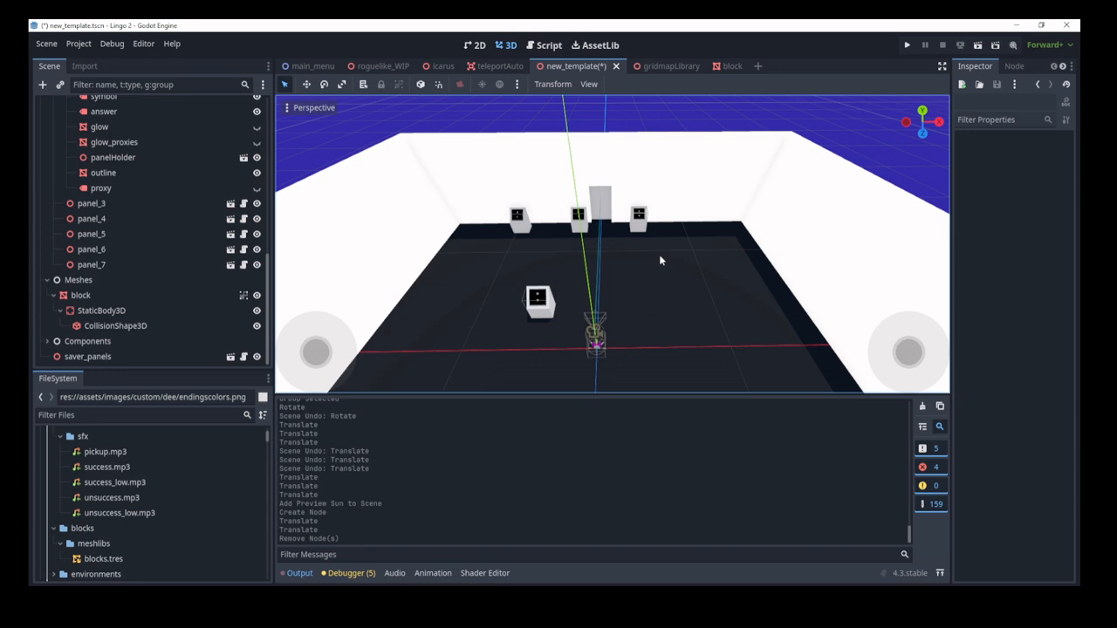
right_drag(659, 260, 633, 283)
key(a)
key(d)
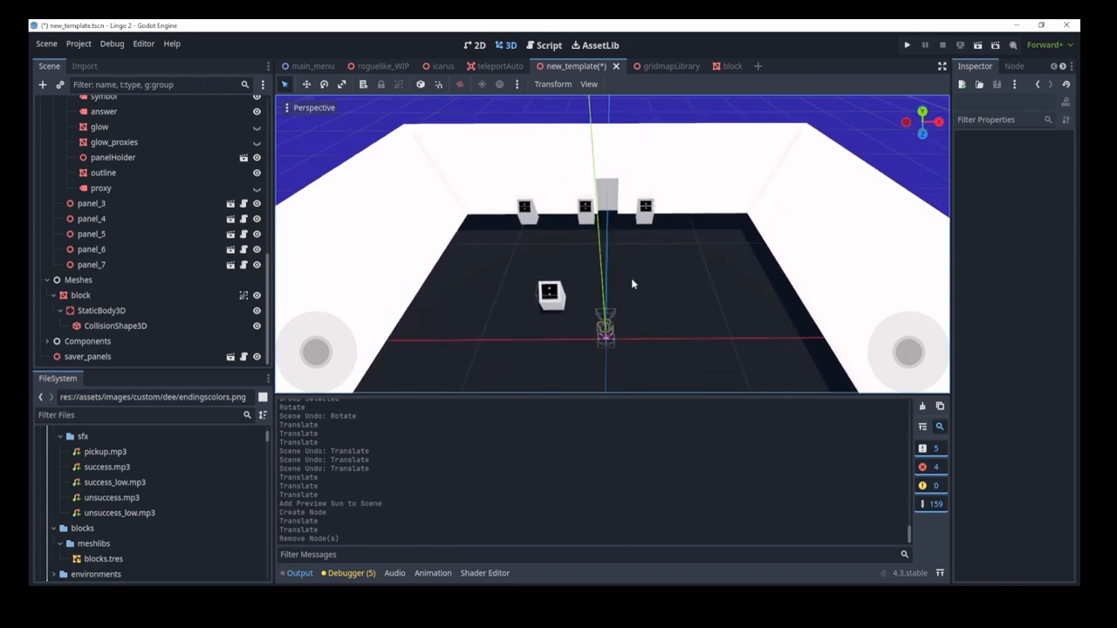
scroll(655, 282, down, 4)
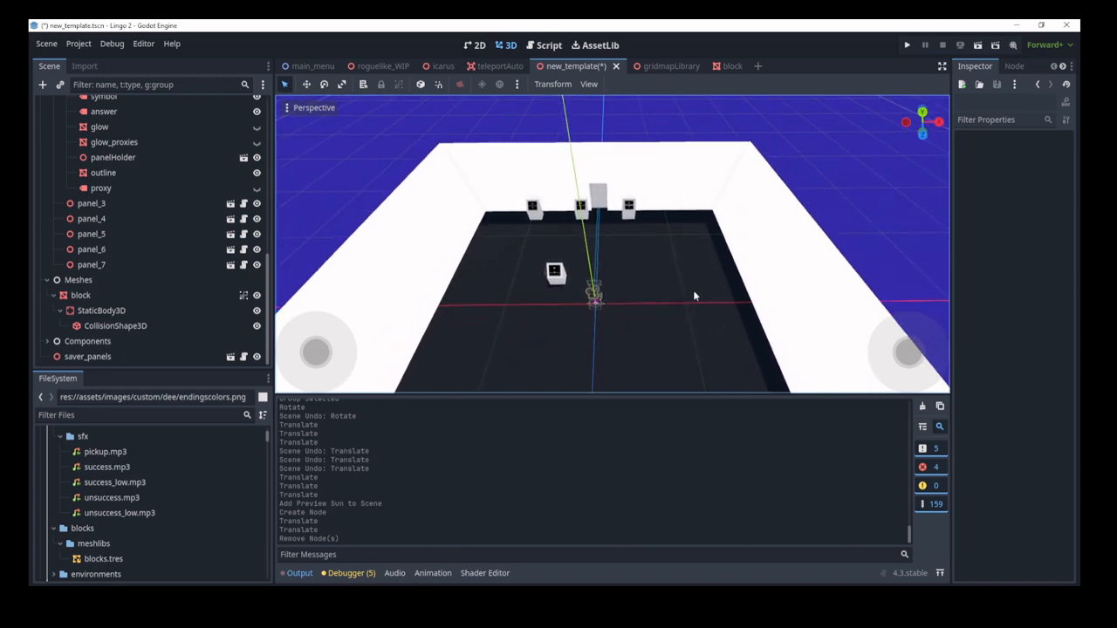
drag(315, 353, 350, 373)
drag(905, 351, 934, 353)
mouse_move(637, 281)
right_down()
mouse_move(610, 275)
mouse_move(644, 265)
mouse_move(625, 267)
mouse_move(641, 283)
right_up()
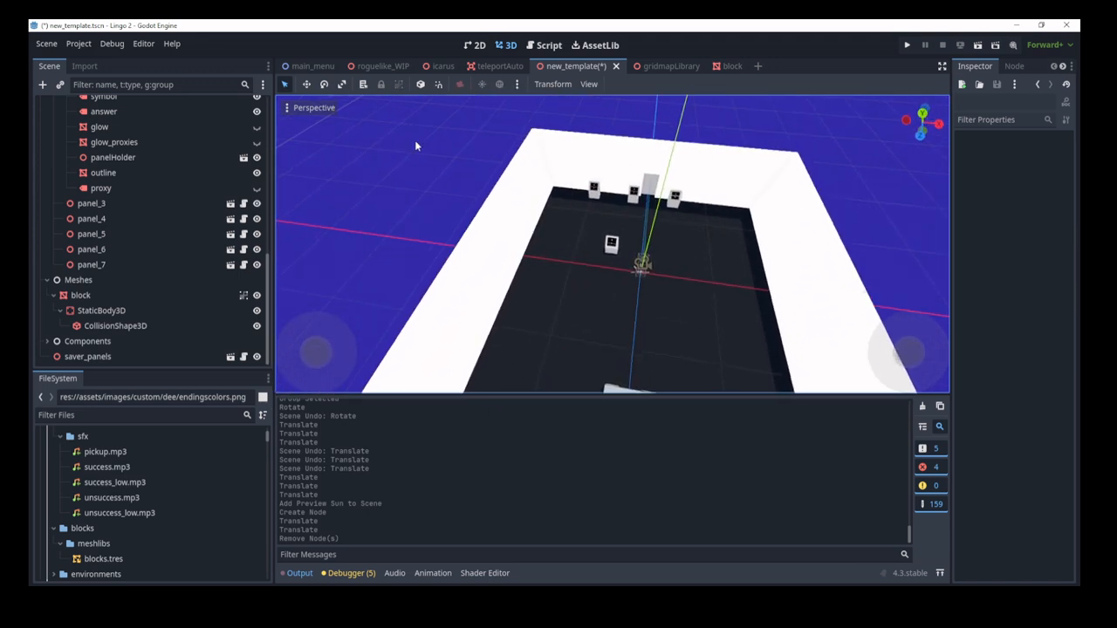
click(94, 236)
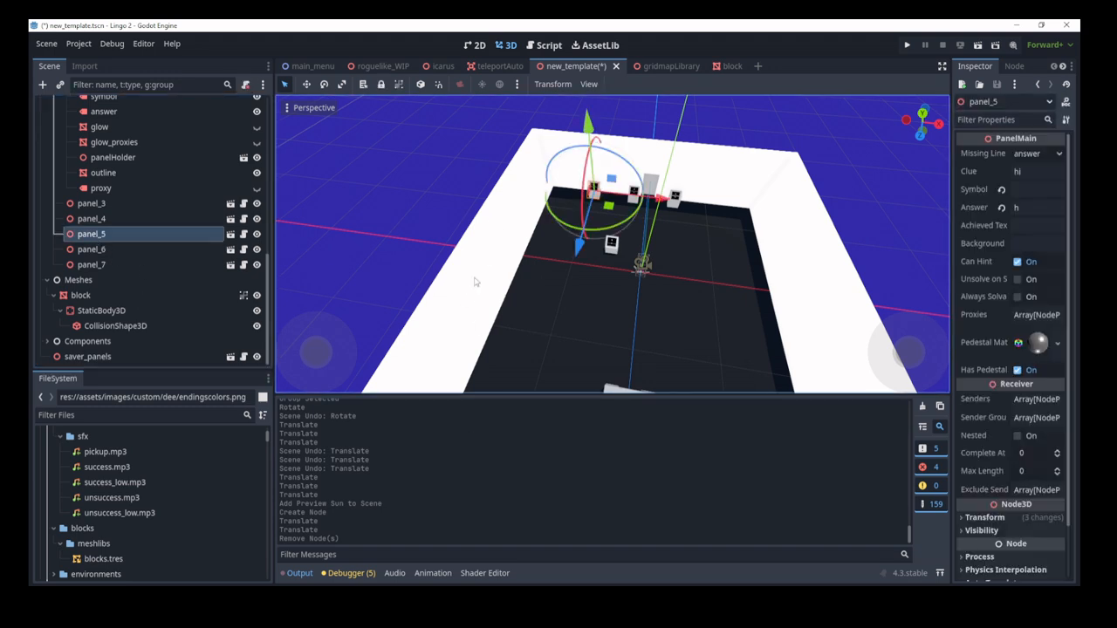
key(f)
mouse_move(632, 320)
right_down()
mouse_move(680, 302)
mouse_move(649, 314)
right_up()
key(s)
key(s)
scroll(631, 307, down, 20)
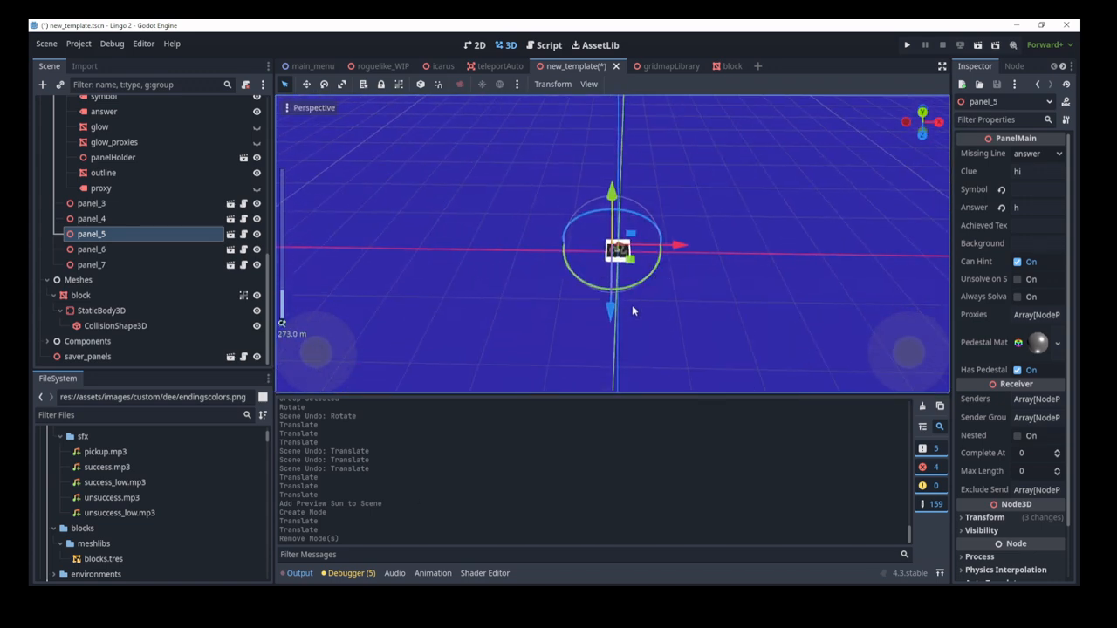
click(478, 263)
click(92, 265)
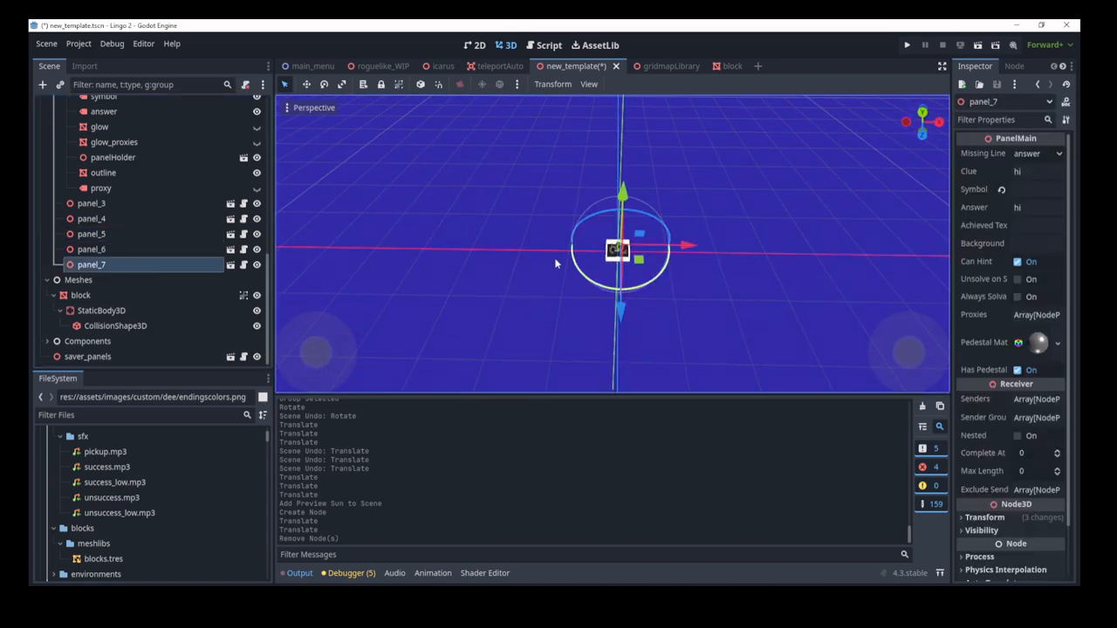
click(758, 289)
scroll(757, 284, up, 15)
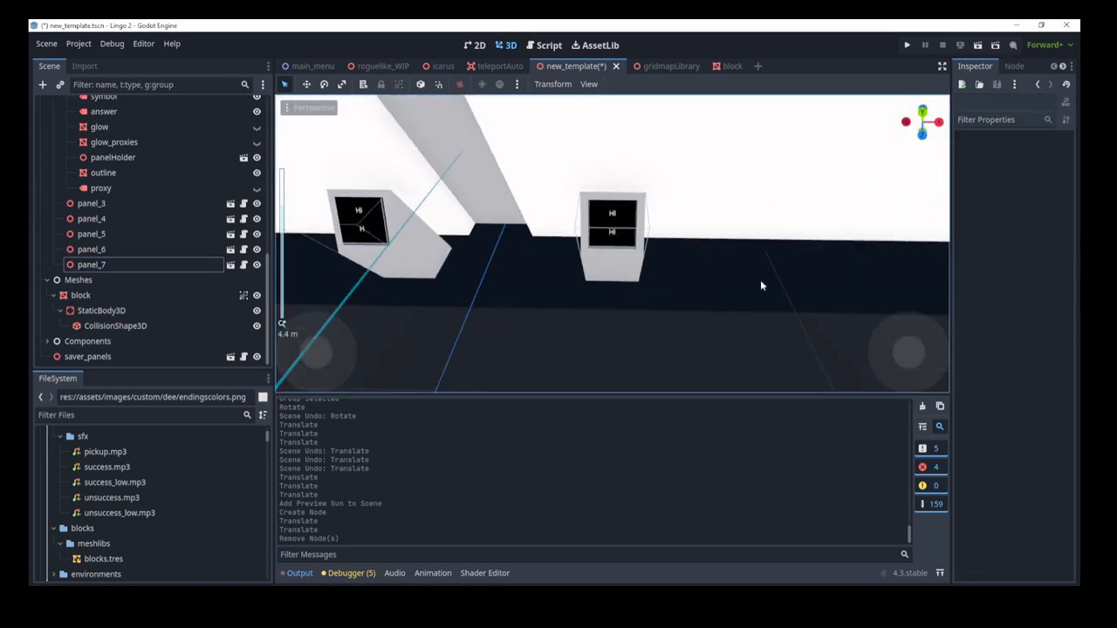
click(117, 218)
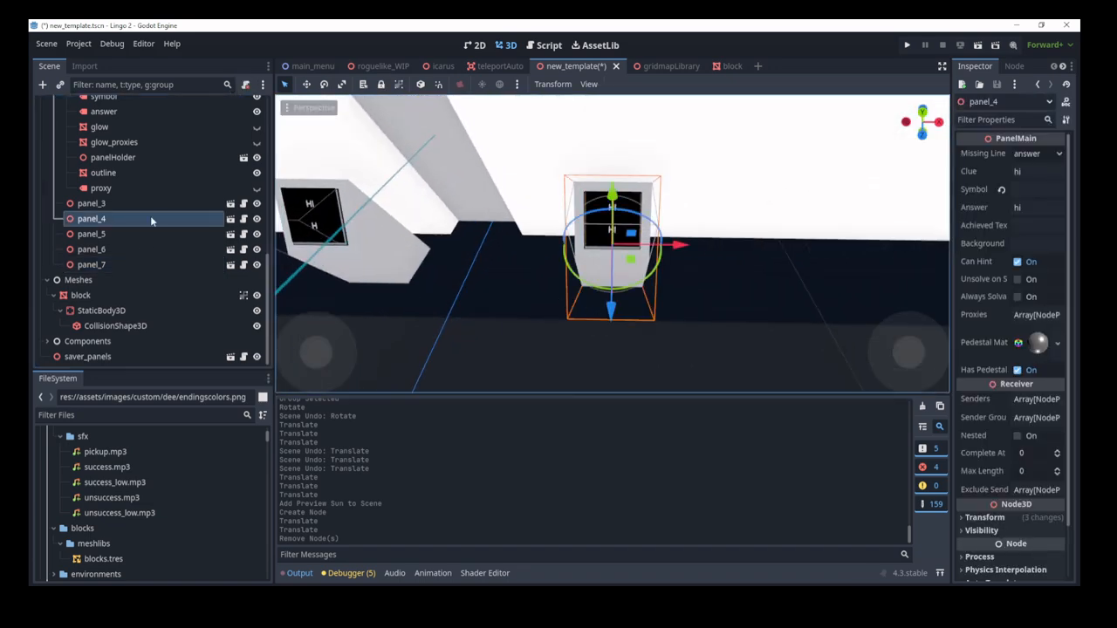
scroll(184, 238, up, 8)
click(110, 154)
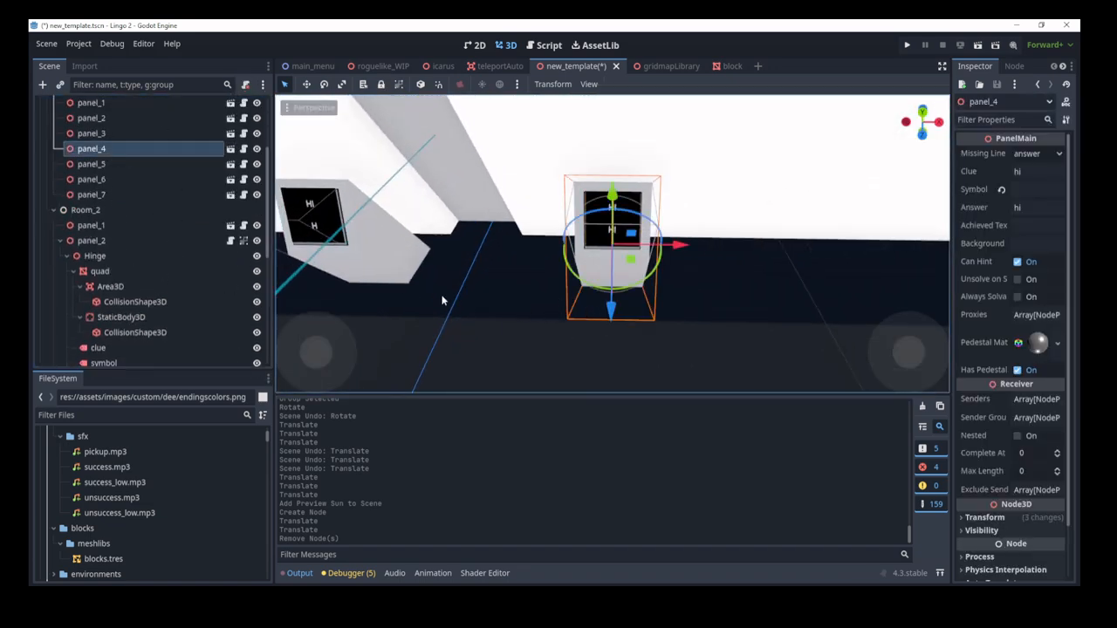
scroll(145, 200, up, 3)
click(107, 246)
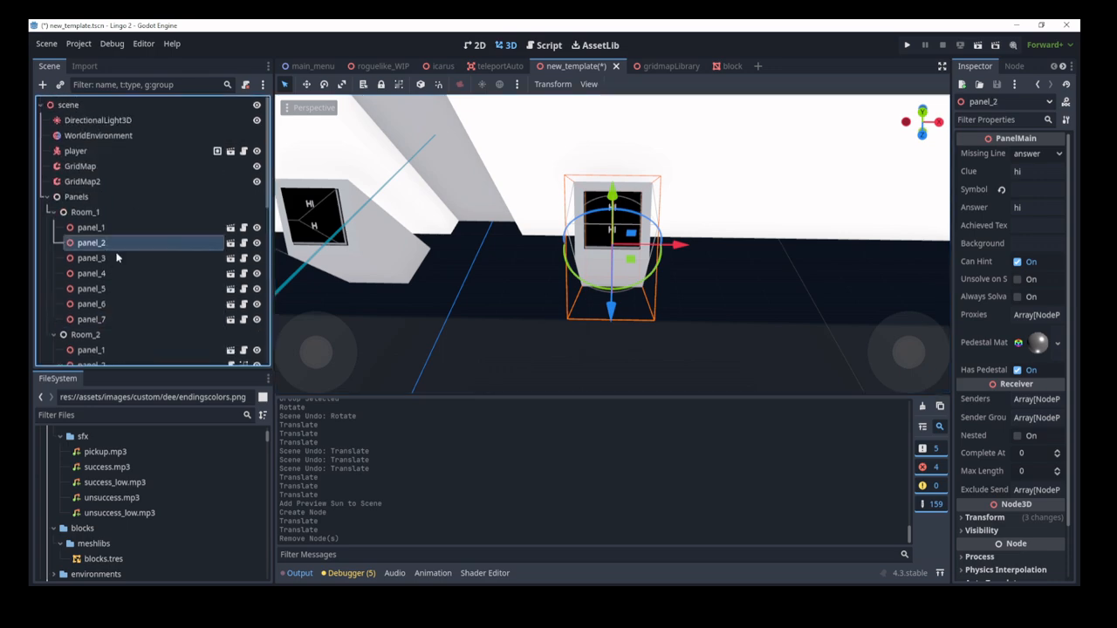
scroll(117, 257, down, 10)
click(87, 295)
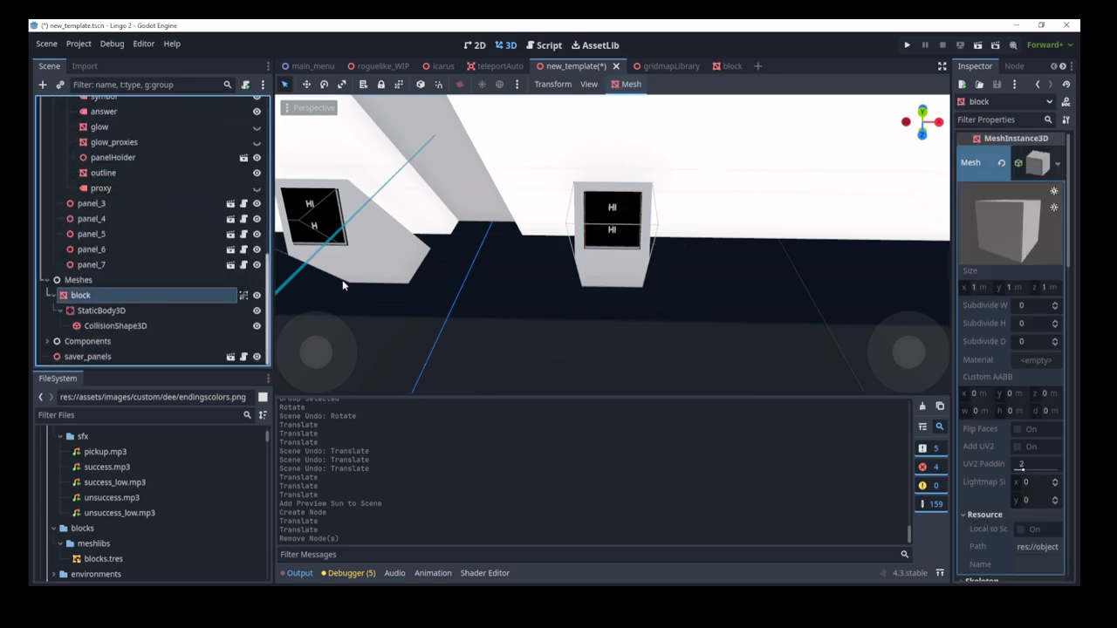
key(f)
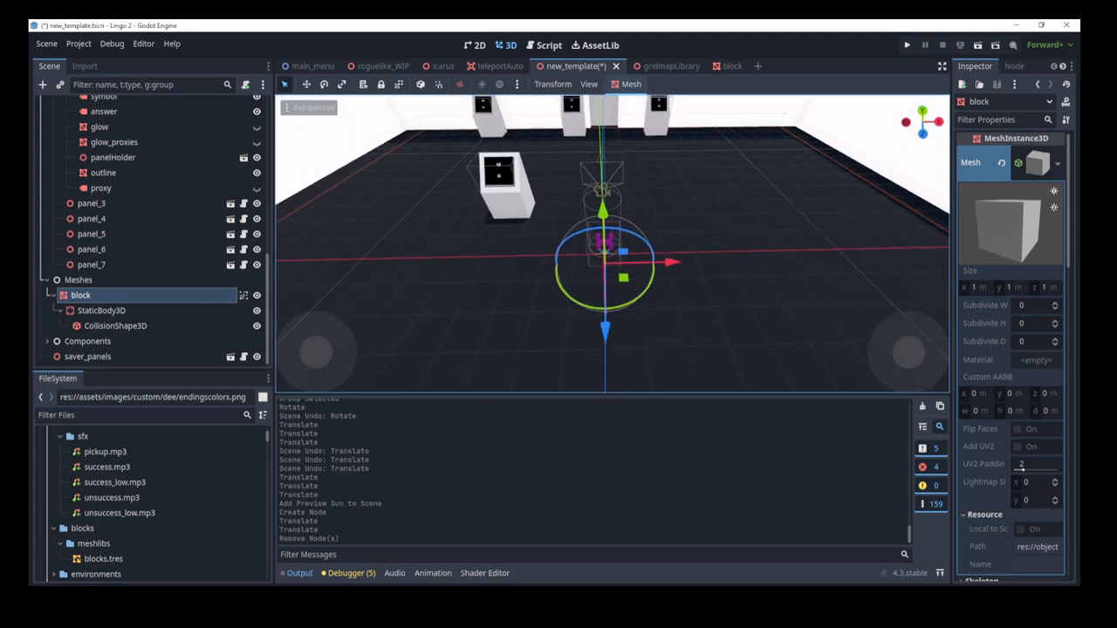
key(s)
right_drag(613, 244, 661, 315)
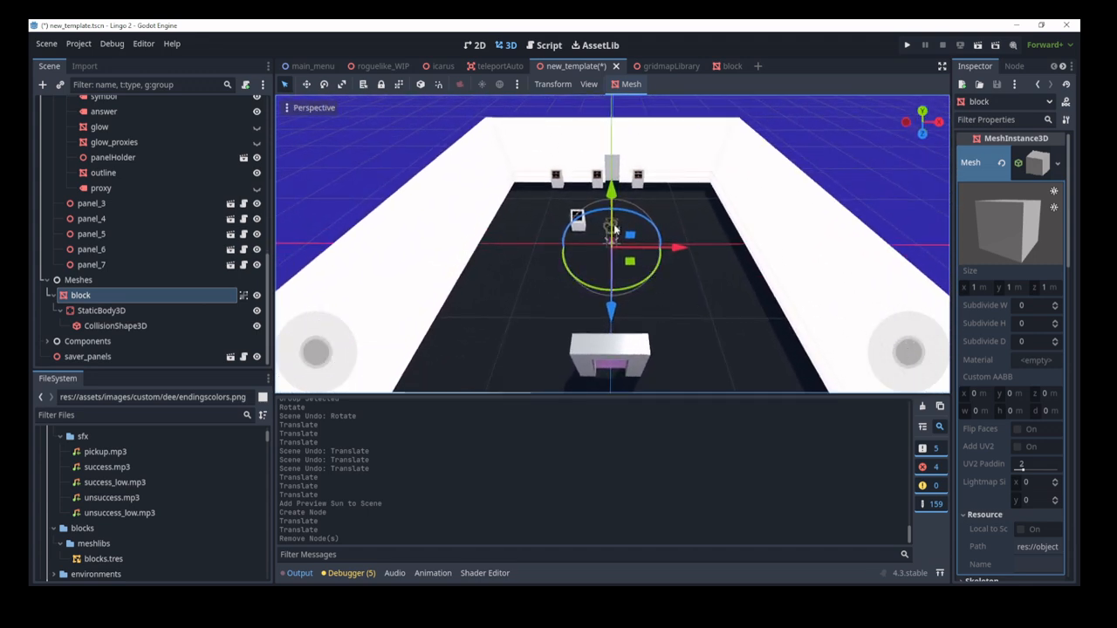
scroll(200, 246, up, 10)
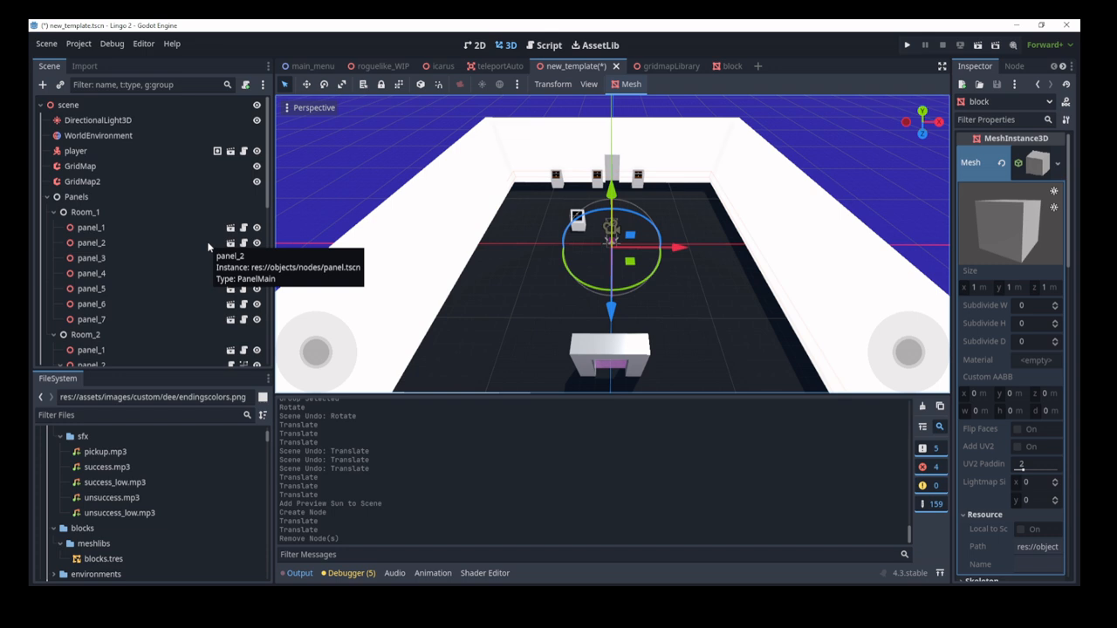
click(145, 166)
Step: Pick the 620-yellowDark block and paint a wall of it on an upright plane
click(886, 184)
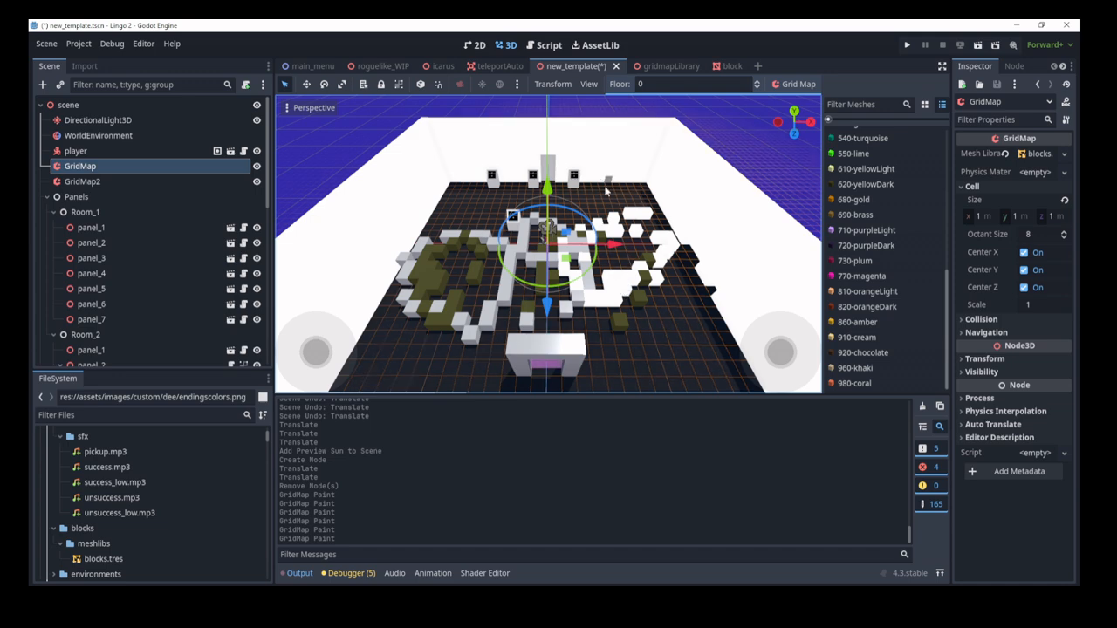
key(z)
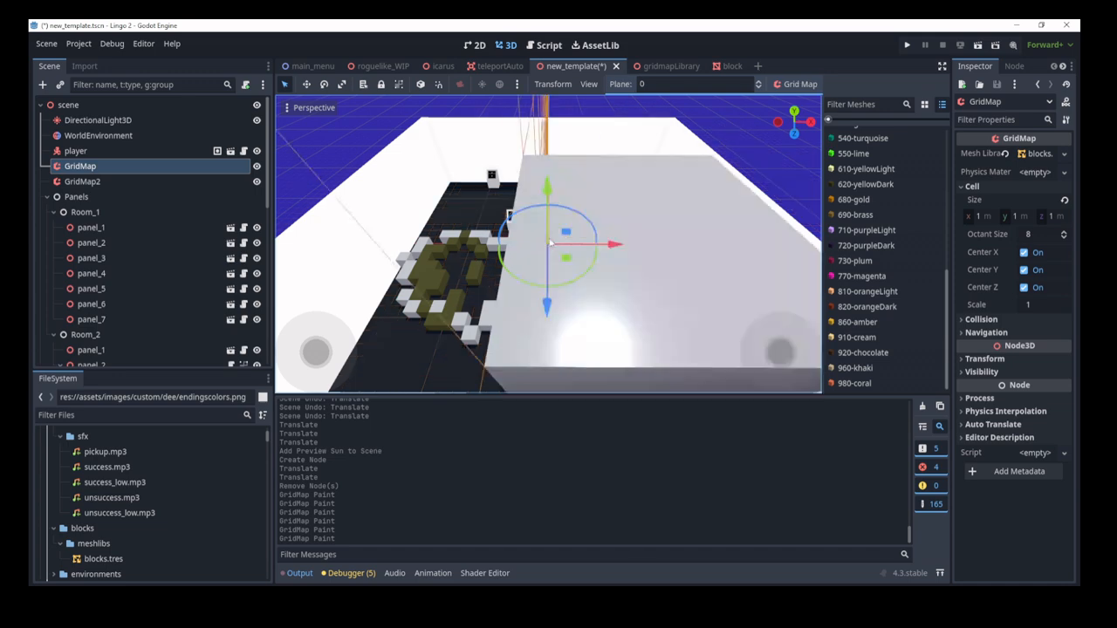
middle_drag(550, 201, 820, 190)
click(863, 184)
mouse_move(582, 140)
mouse_down()
mouse_move(543, 229)
mouse_move(602, 174)
mouse_move(649, 234)
mouse_up()
Step: Paint an olive strip on the floor and more olive blocks up the right side
key(x)
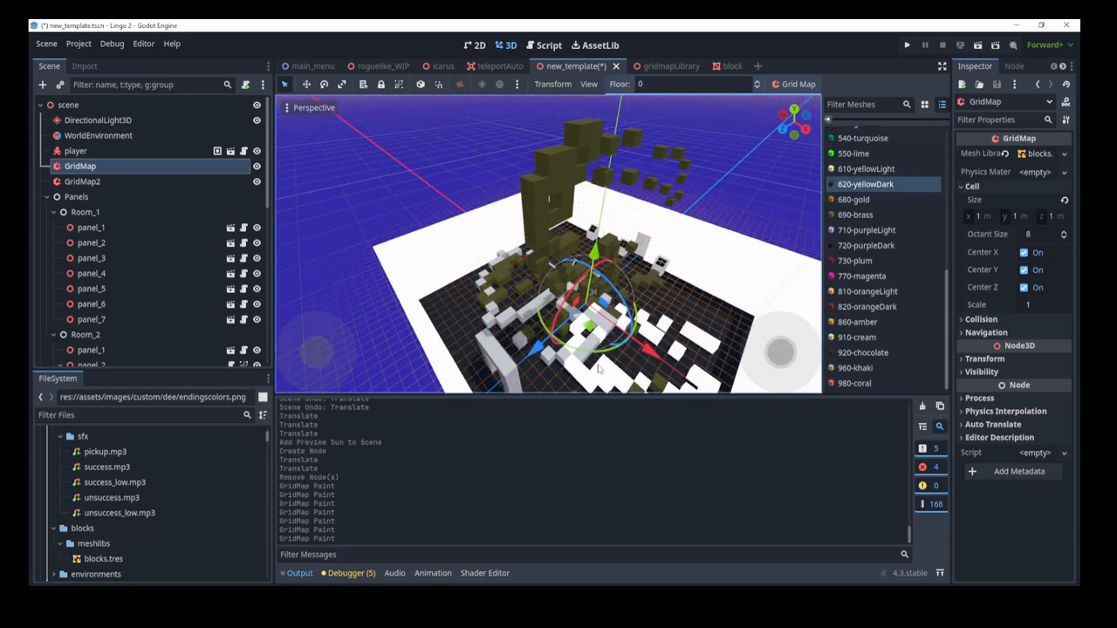
drag(597, 337, 629, 305)
key(c)
drag(553, 209, 656, 172)
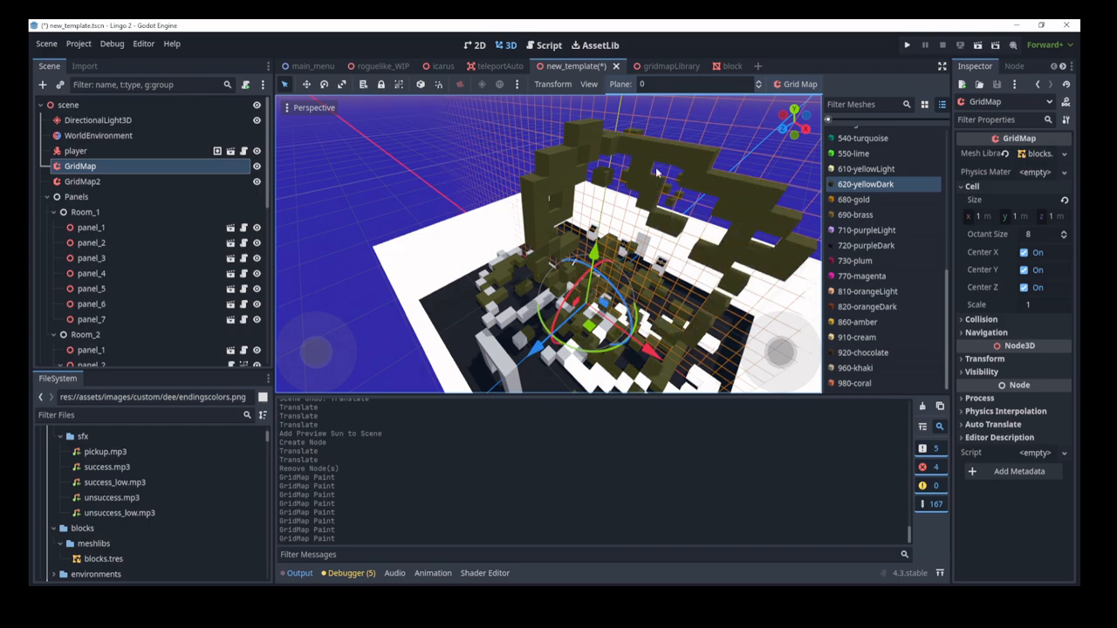
key(a)
right_drag(572, 261, 657, 281)
scroll(572, 261, down, 3)
key(w)
key(s)
Step: Pick 540-turquoise and box-select the room's floor area at floor level
click(851, 142)
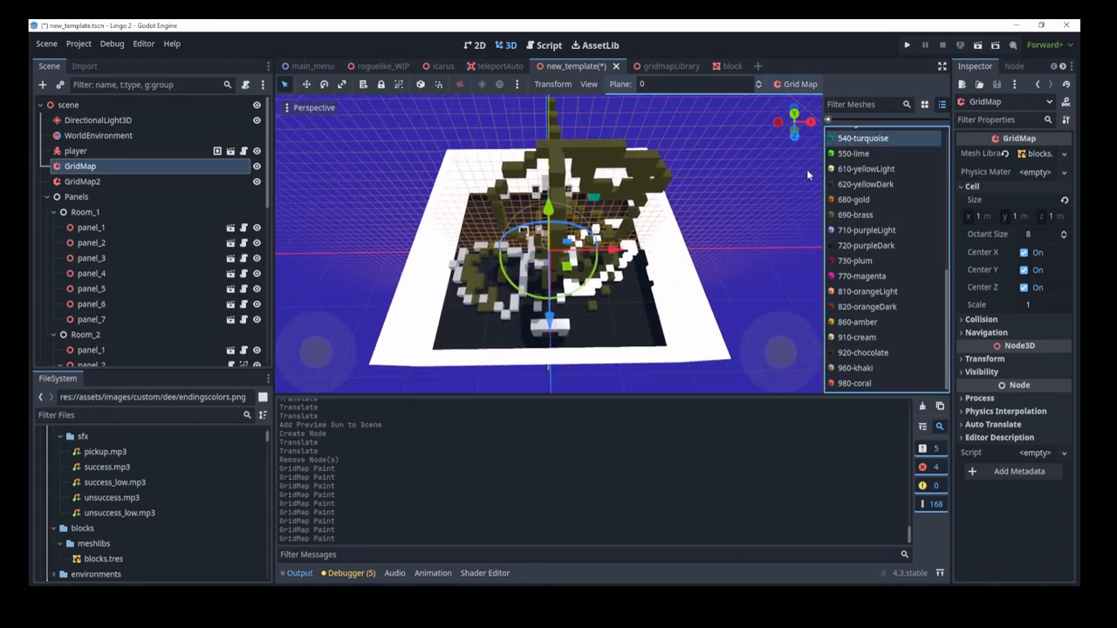
key(x)
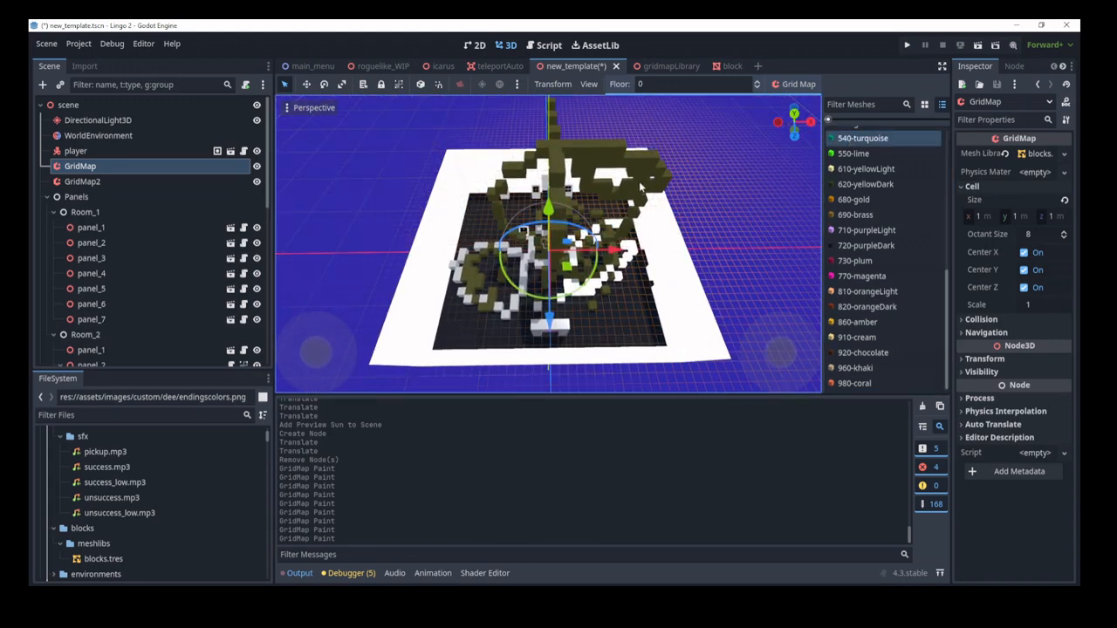
shift+drag(619, 203, 436, 354)
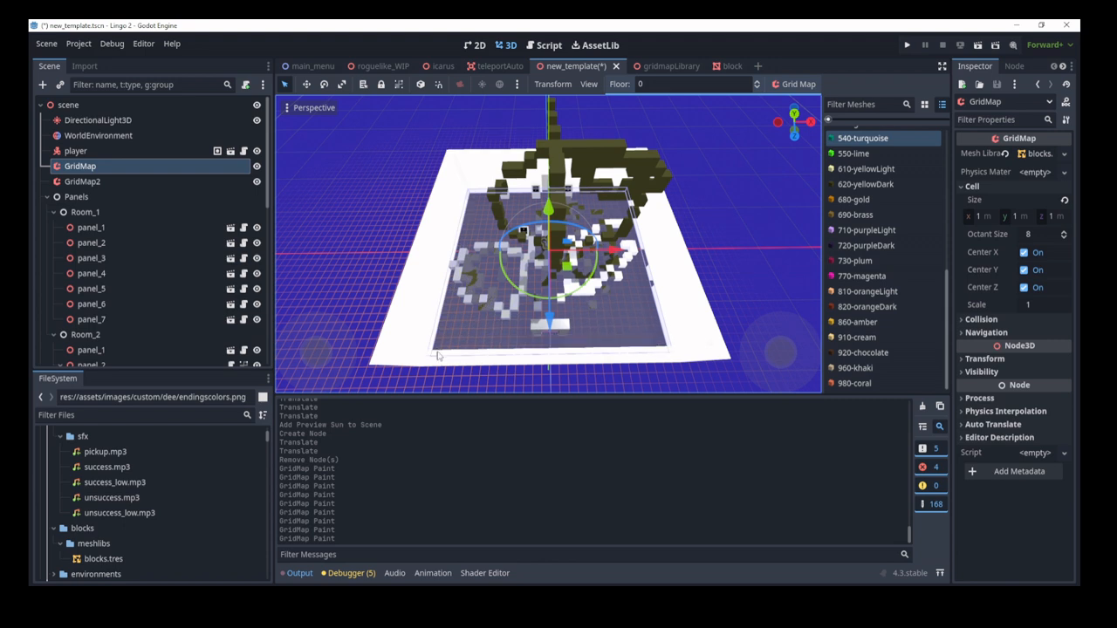
Step: Extend the selection up to level 18, then test Fill and Delete, undoing both
key(e)
key(e)
key(e)
key(e)
key(e)
key(e)
key(e)
key(e)
key(e)
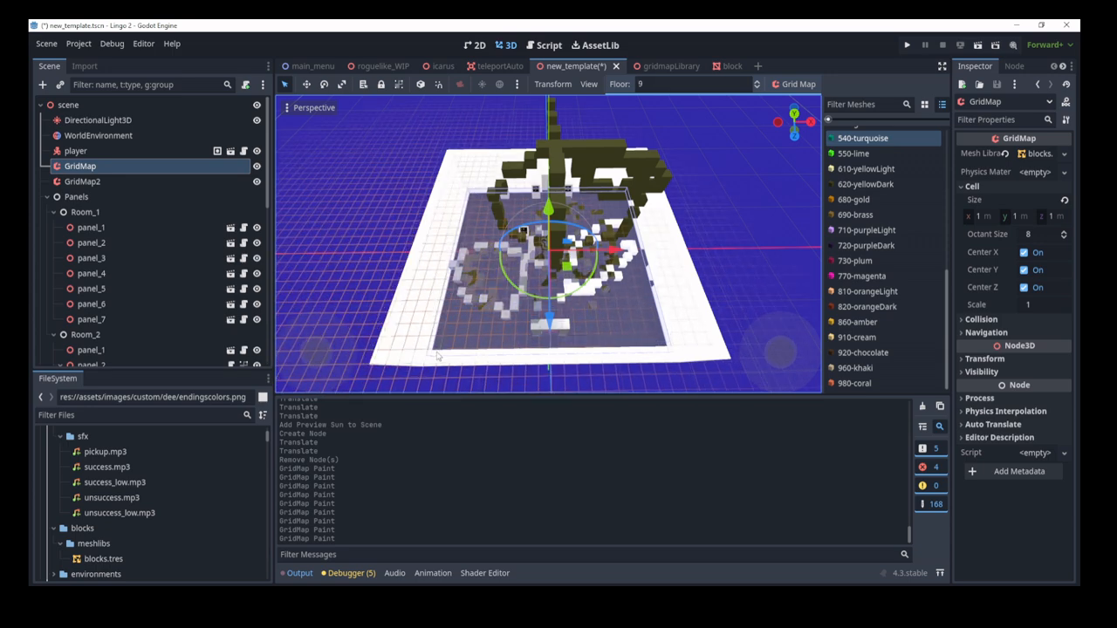
shift+drag(415, 347, 445, 340)
key(e)
key(e)
key(e)
key(e)
key(e)
key(e)
key(e)
key(e)
key(e)
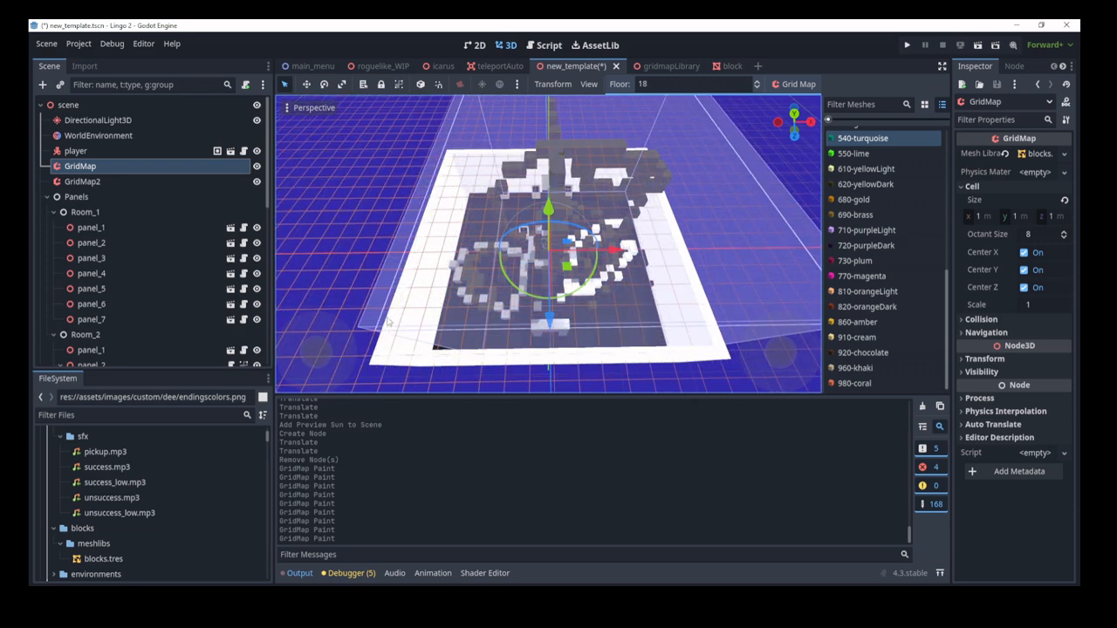
key(shift+f)
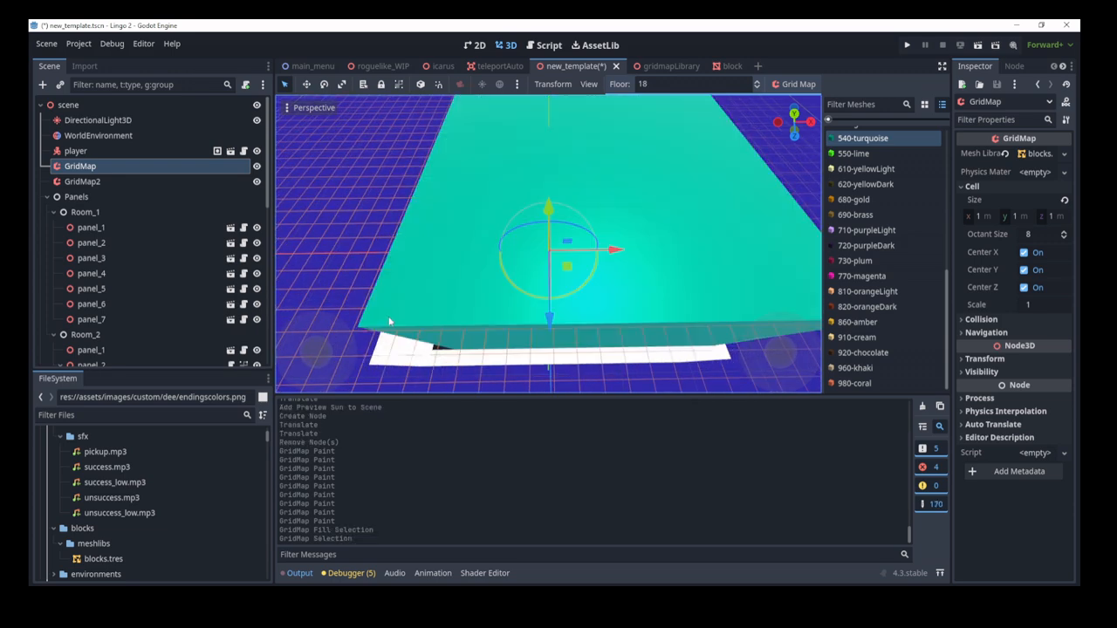
key(ctrl+z)
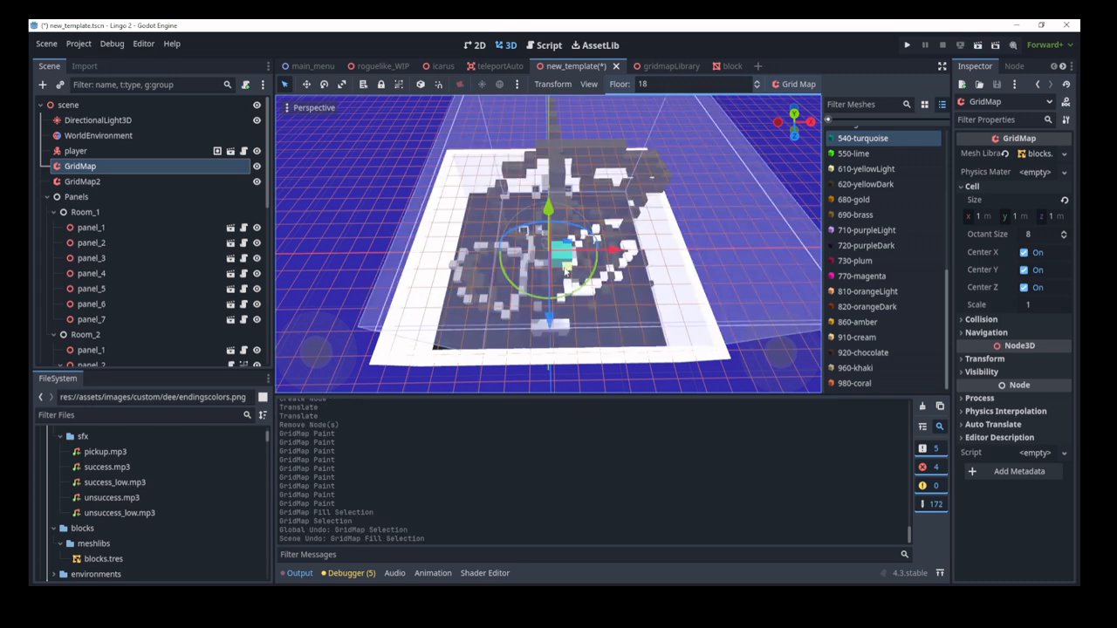
key(Delete)
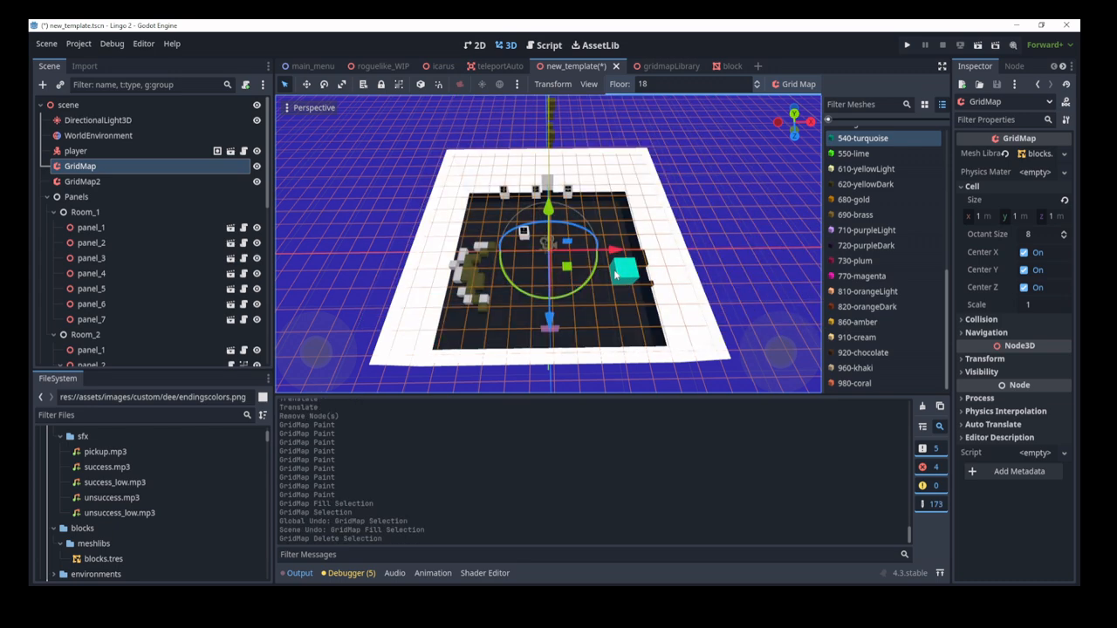
key(ctrl+z)
Step: Lower the paste preview and paste the copied blocks onto the plane outside the room
scroll(361, 131, up, 5)
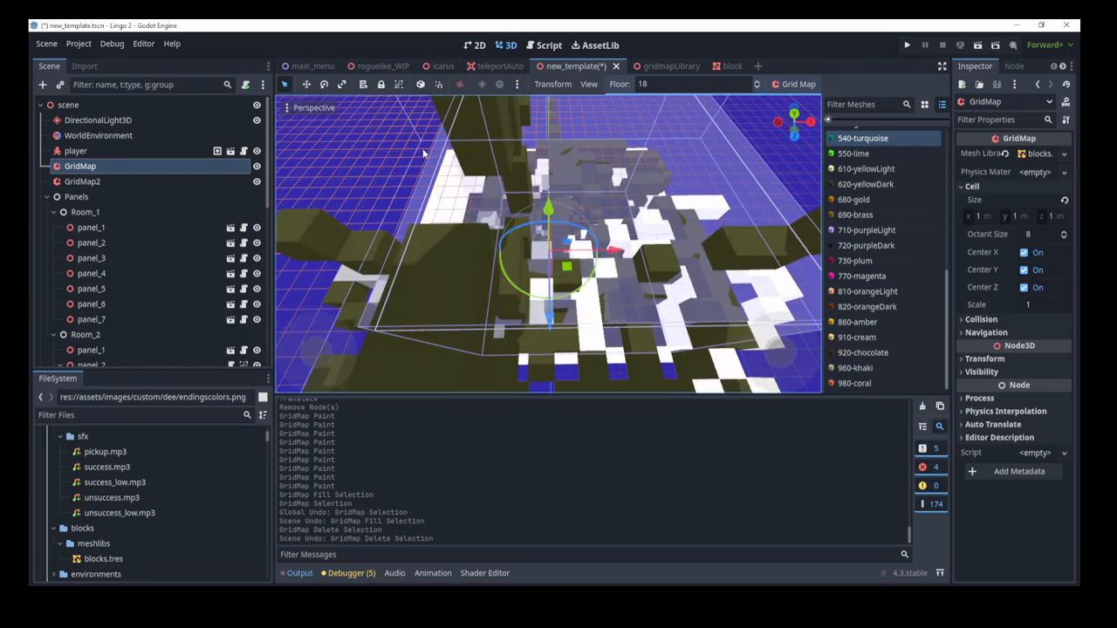
key(Escape)
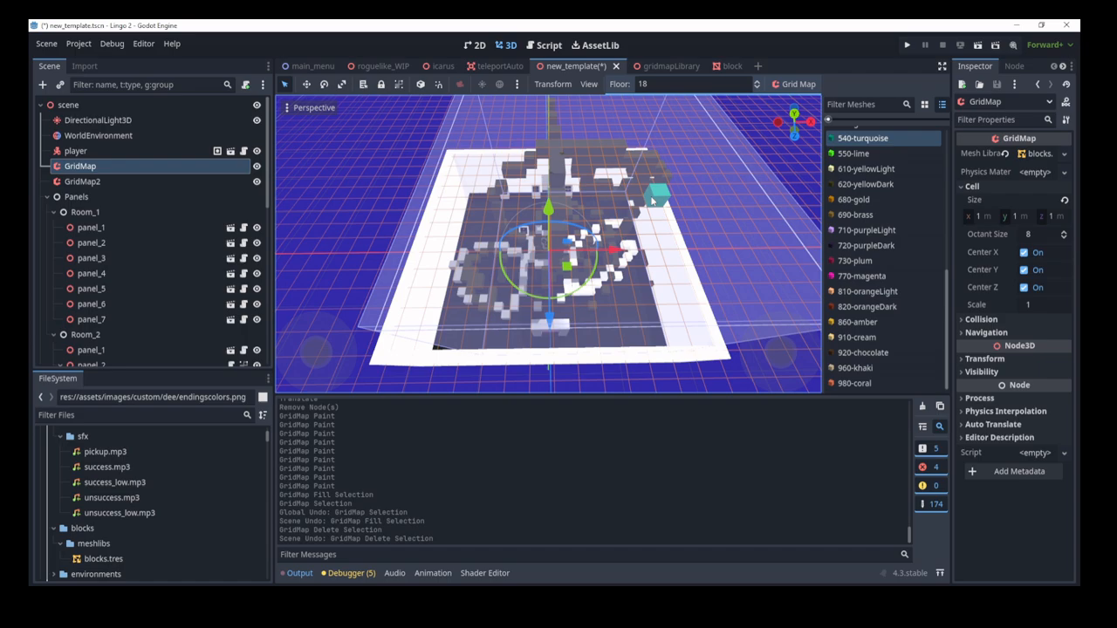
key(w)
right_drag(651, 201, 668, 153)
key(s)
scroll(611, 165, down, 3)
key(w)
scroll(610, 174, up, 20)
key(s)
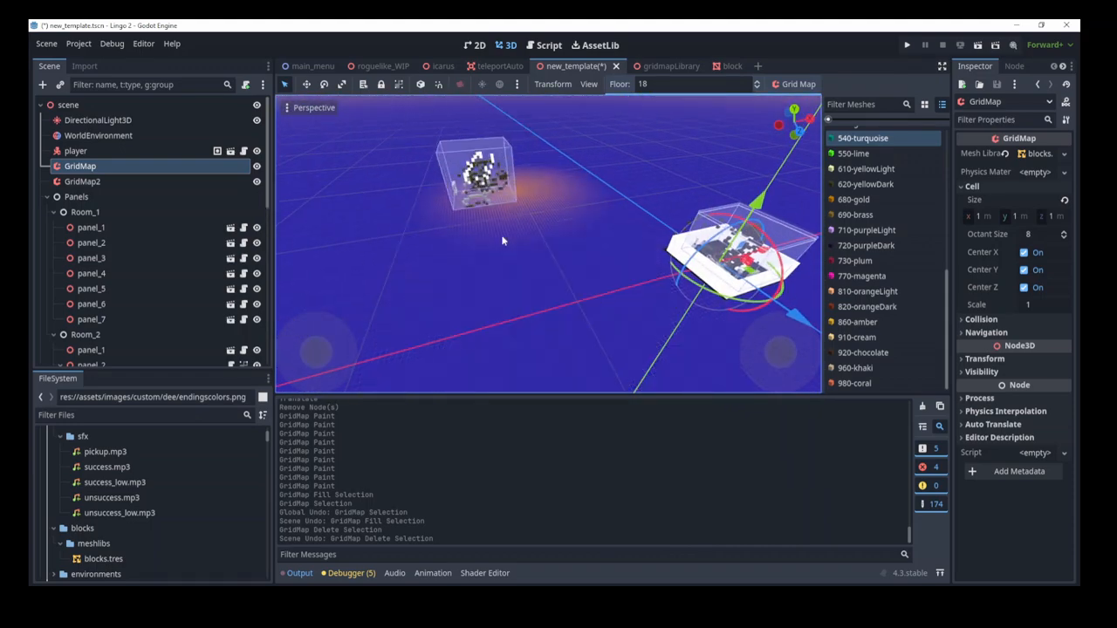
key(q)
key(q)
key(q)
key(q)
key(q)
ctrl+scroll(608, 295, down, 20)
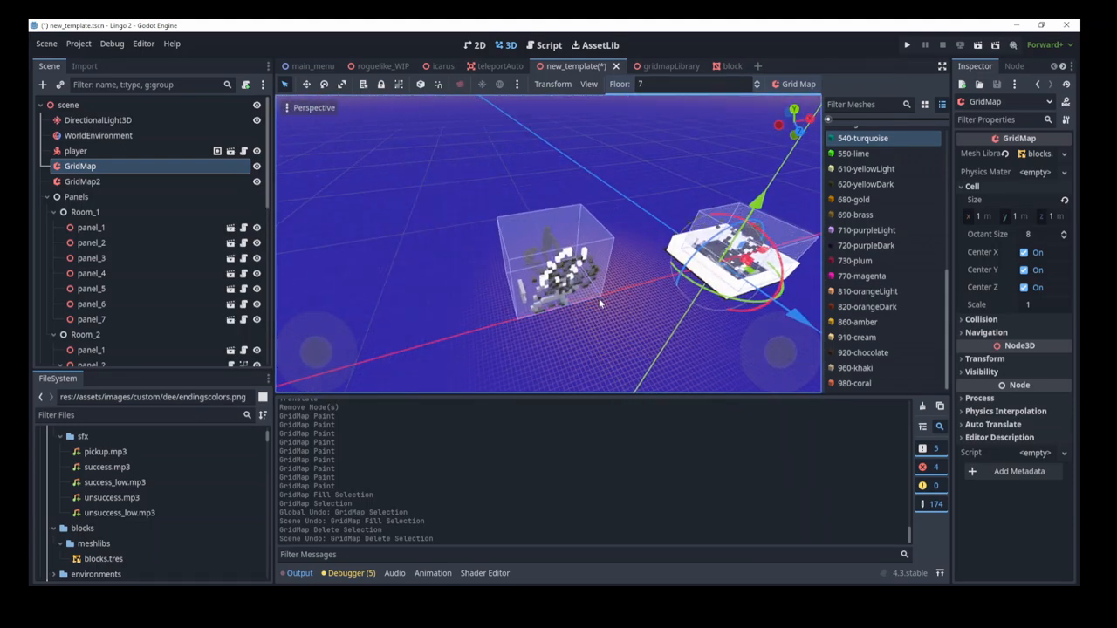
click(640, 306)
key(Escape)
right_drag(641, 307, 558, 323)
Step: Select the GridMap, box-select a group of blocks, duplicate them, then cancel
key(w)
key(s)
key(w)
key(s)
key(w)
key(d)
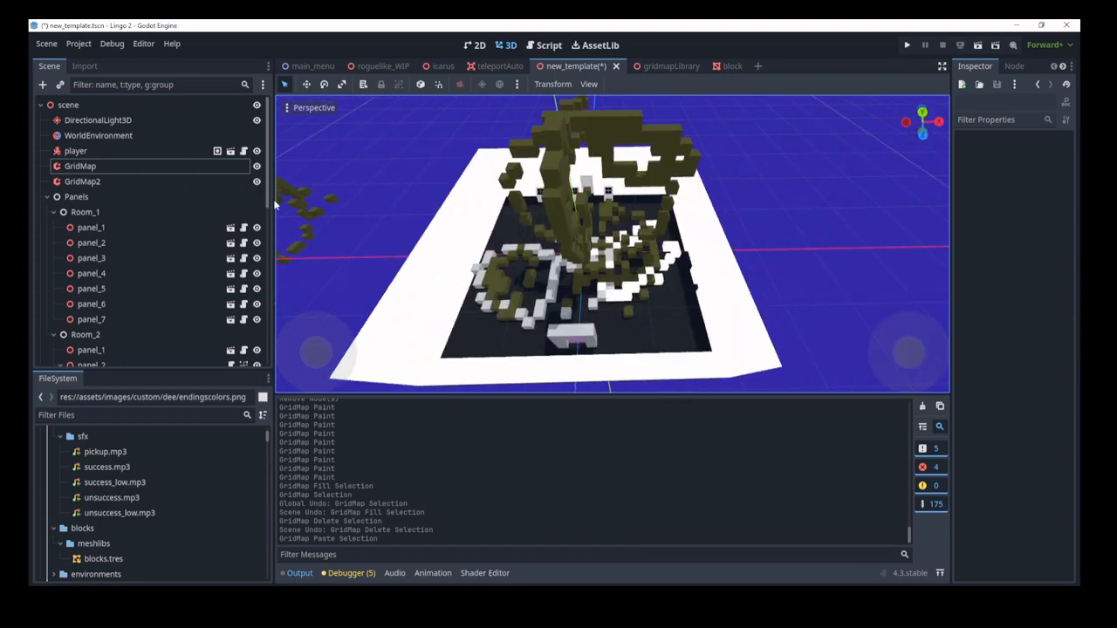
click(79, 166)
scroll(585, 252, up, 1)
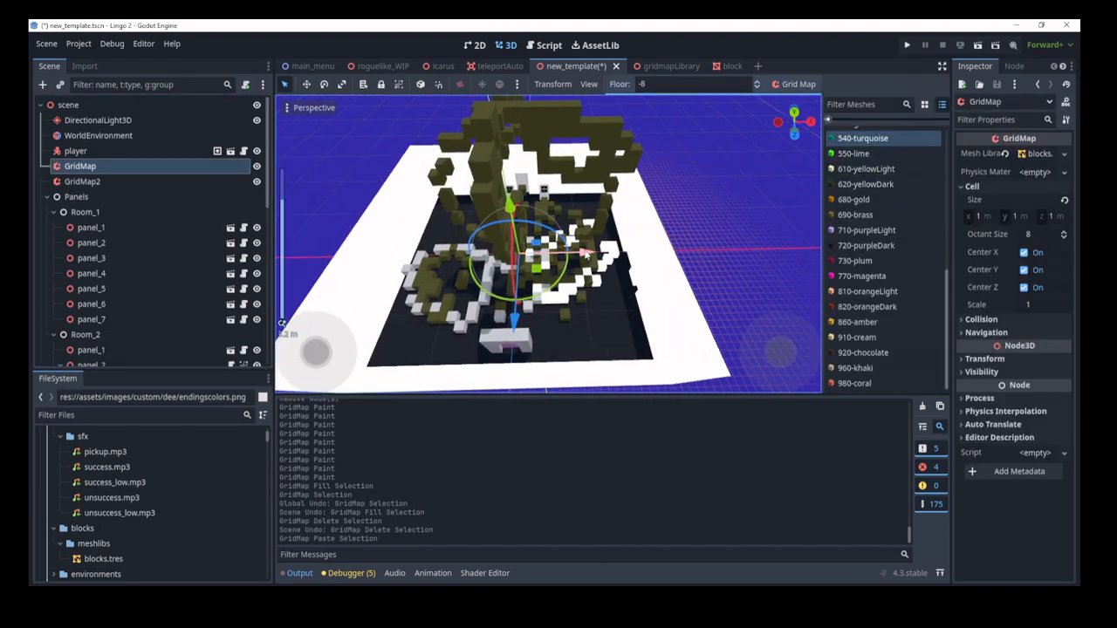
ctrl+scroll(585, 252, up, 11)
ctrl+scroll(583, 242, down, 2)
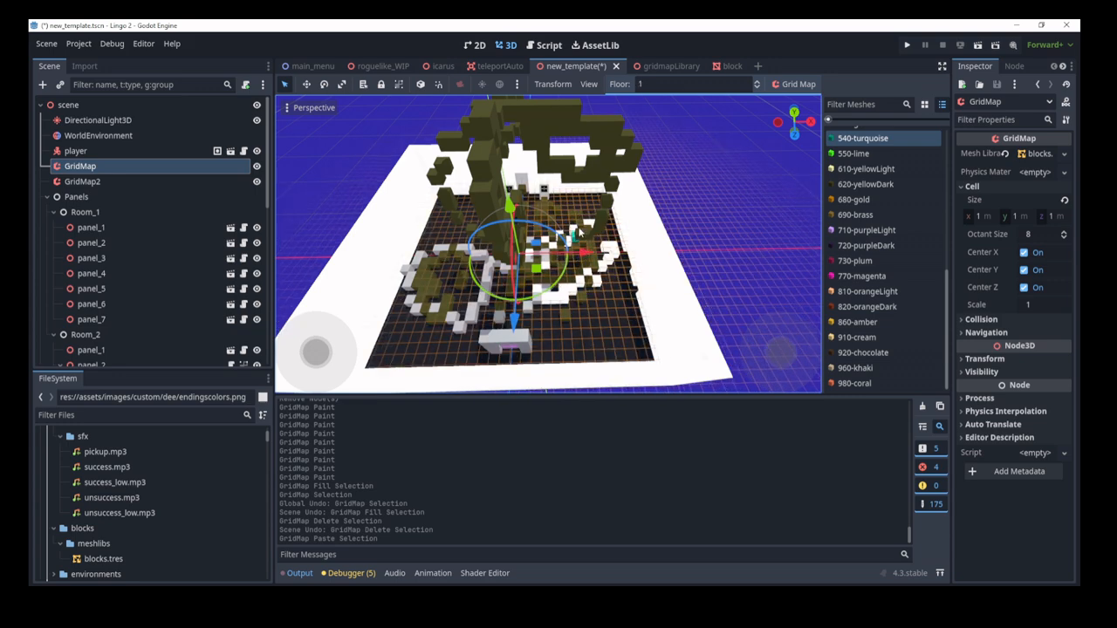
shift+drag(579, 217, 477, 283)
ctrl+scroll(478, 286, up, 5)
key(ctrl+c)
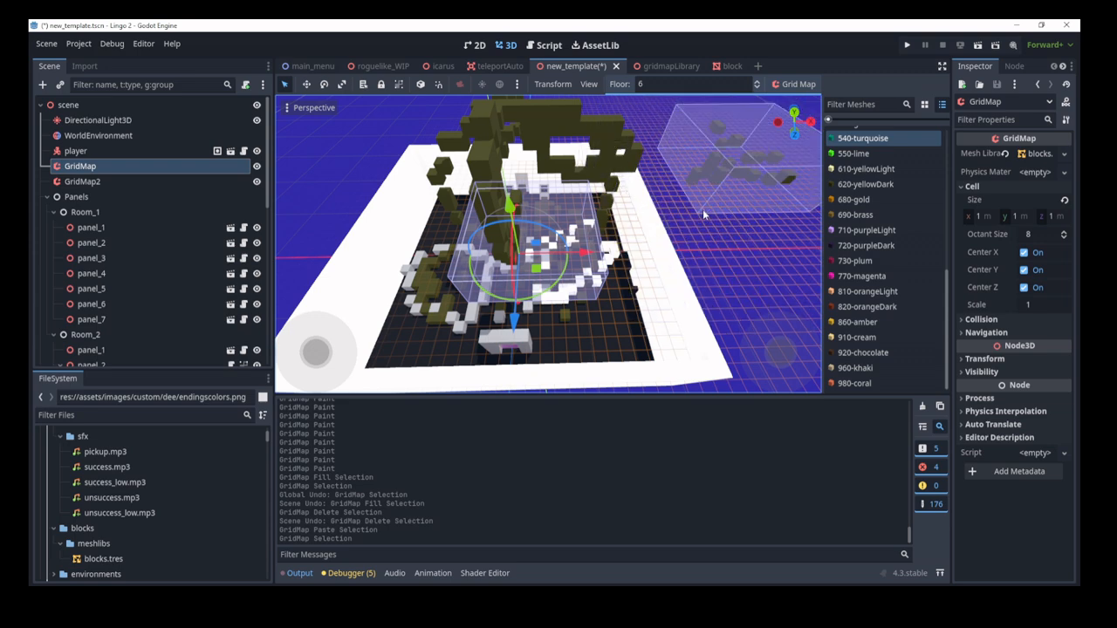
key(Escape)
key(Escape)
Step: Paint one 540-turquoise cell, then select panel_1 to show its properties
click(628, 260)
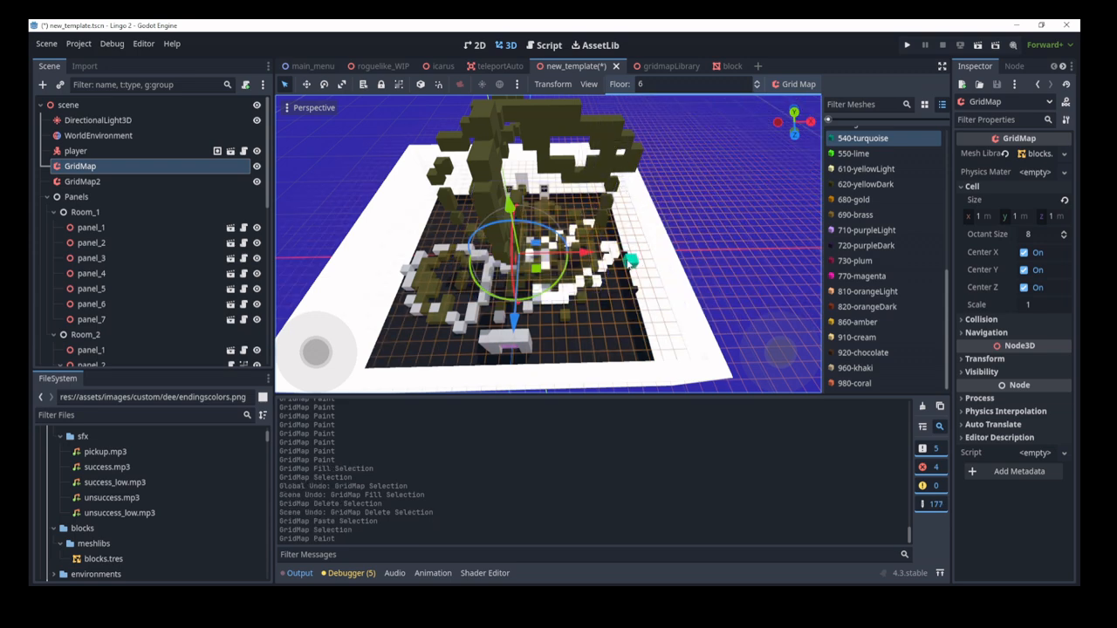
scroll(611, 253, down, 5)
scroll(523, 209, up, 5)
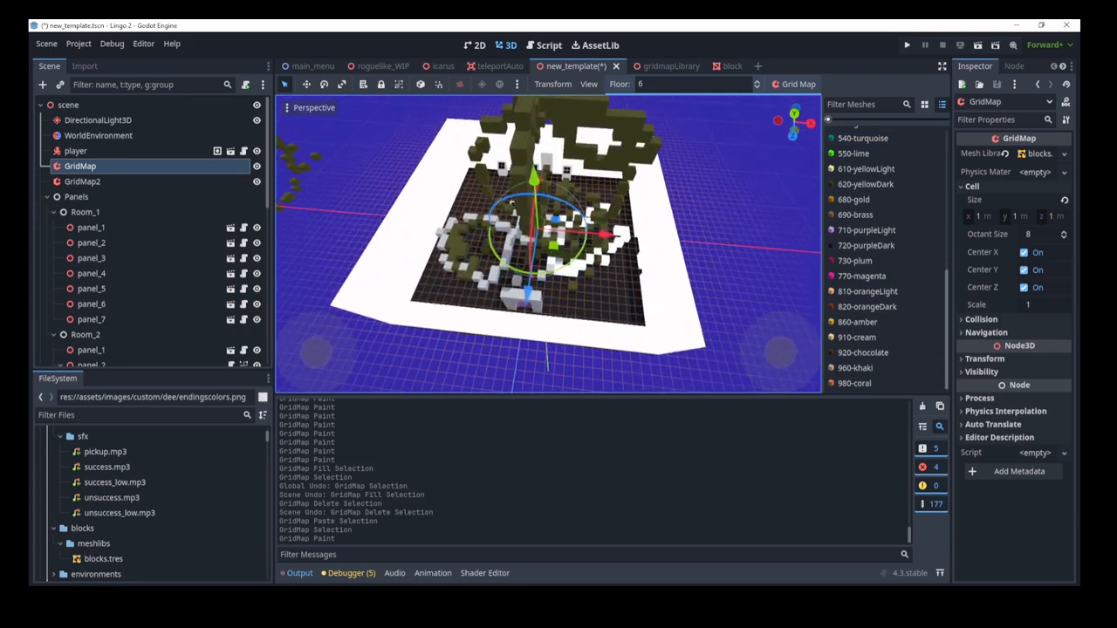
scroll(547, 245, up, 2)
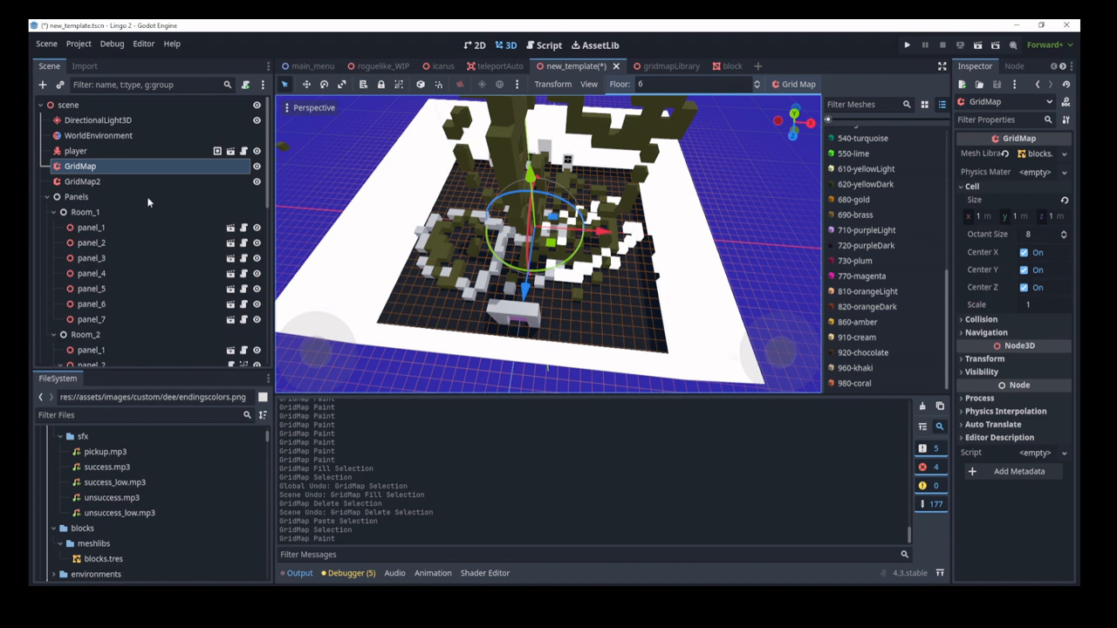
click(135, 230)
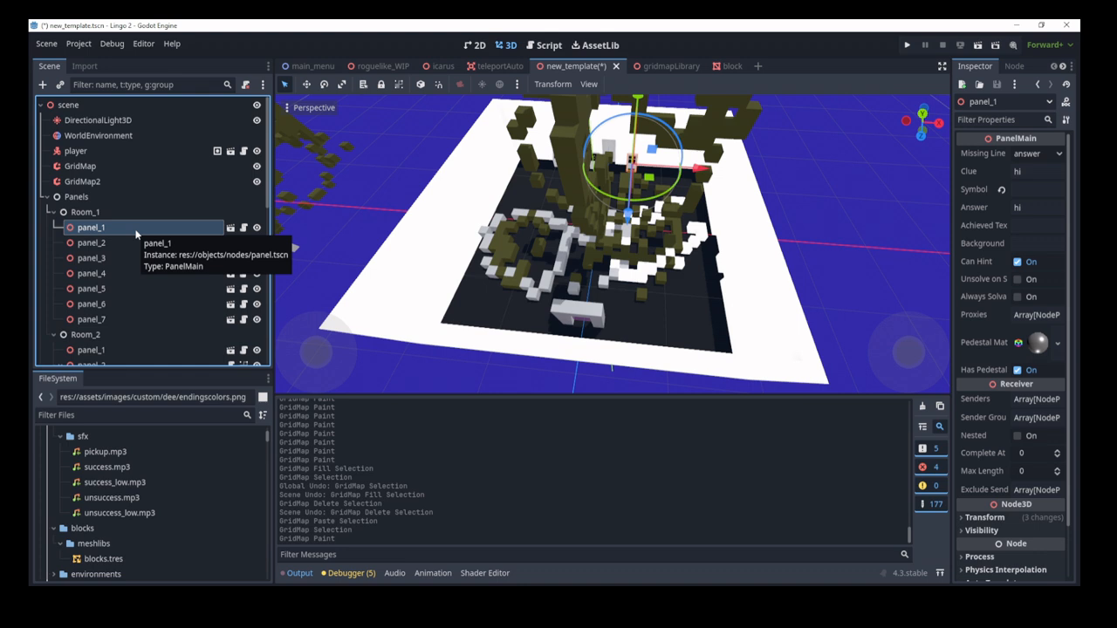
Step: Widen the Inspector leftward so panel_1's Clue, Answer and Always Solvable names show fully
drag(952, 279, 843, 275)
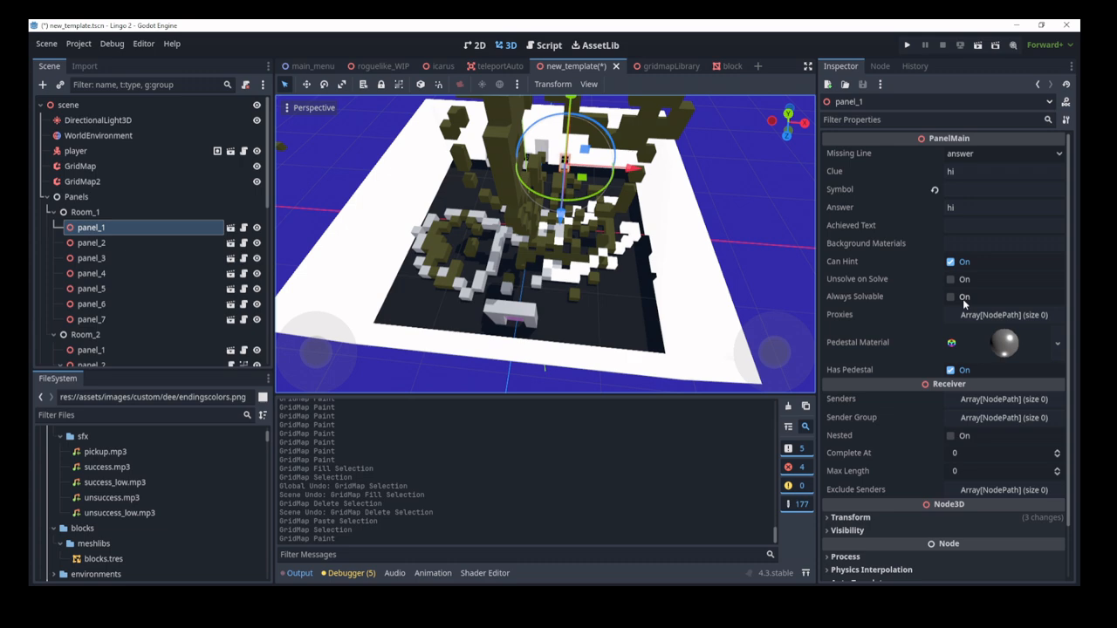
Step: Duplicate block as block2 and move it right along X and up along Y
click(606, 312)
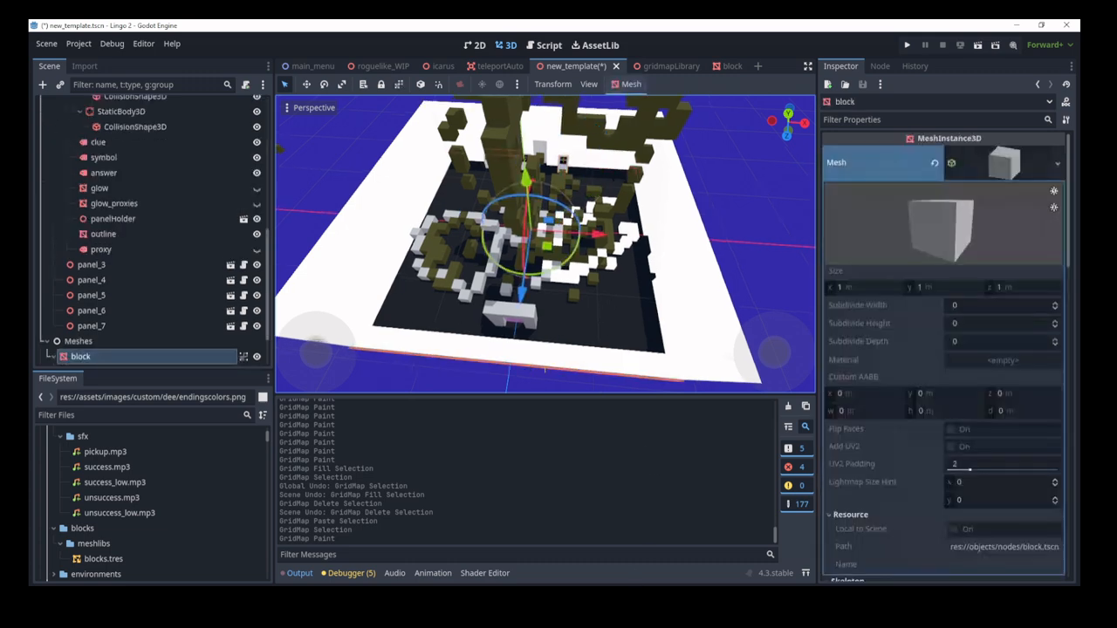
key(s)
right_drag(593, 260, 593, 260)
key(w)
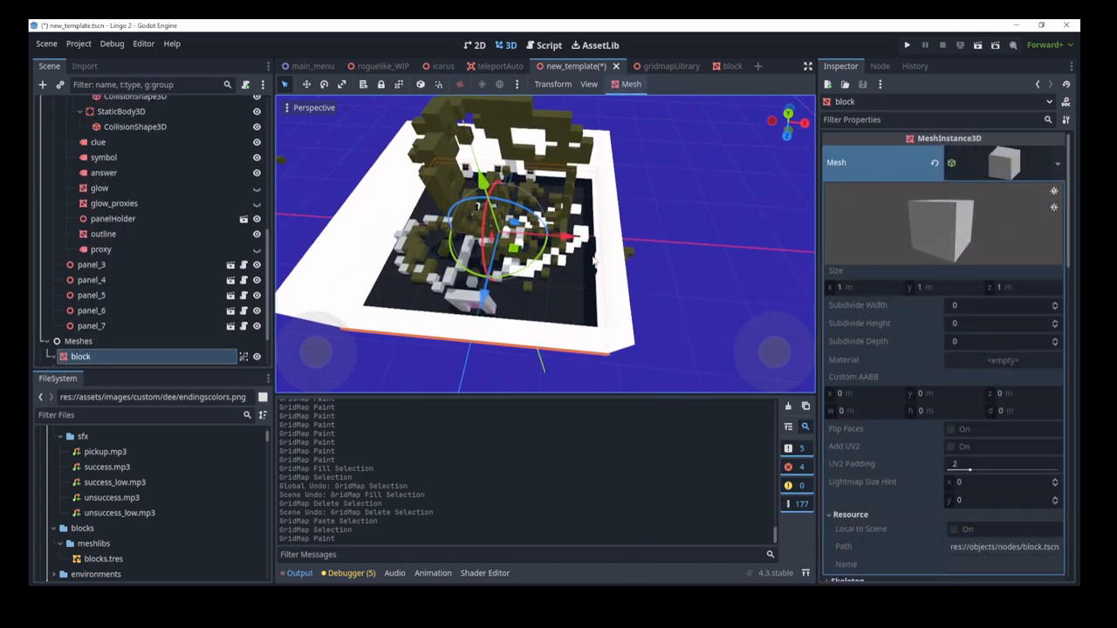
key(ctrl+d)
drag(562, 236, 772, 251)
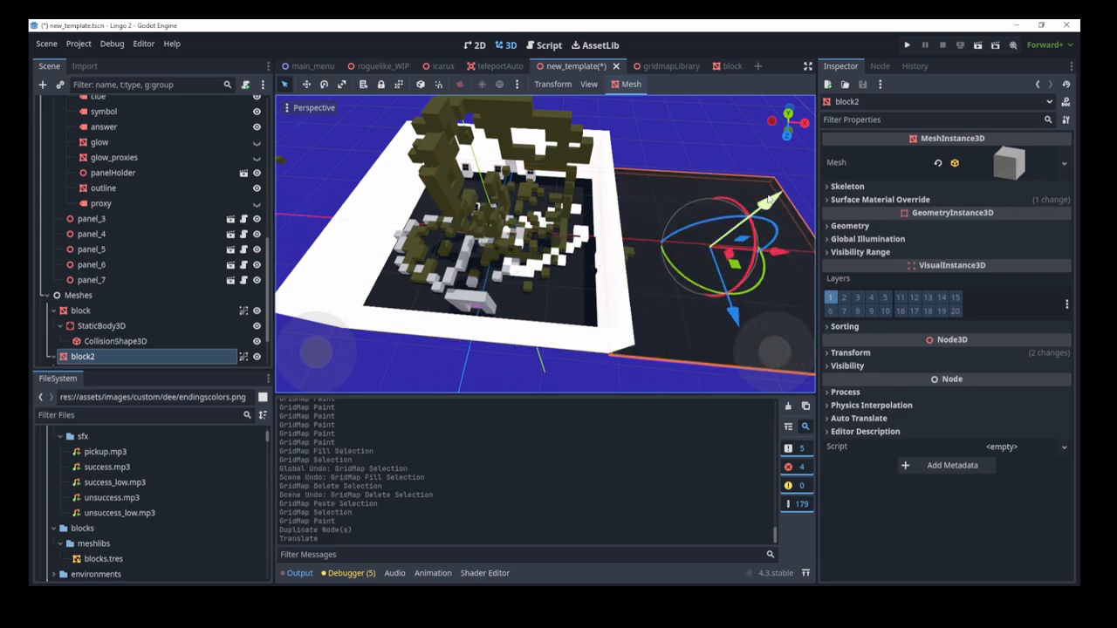
drag(768, 199, 809, 165)
key(s)
right_drag(809, 166, 810, 166)
key(w)
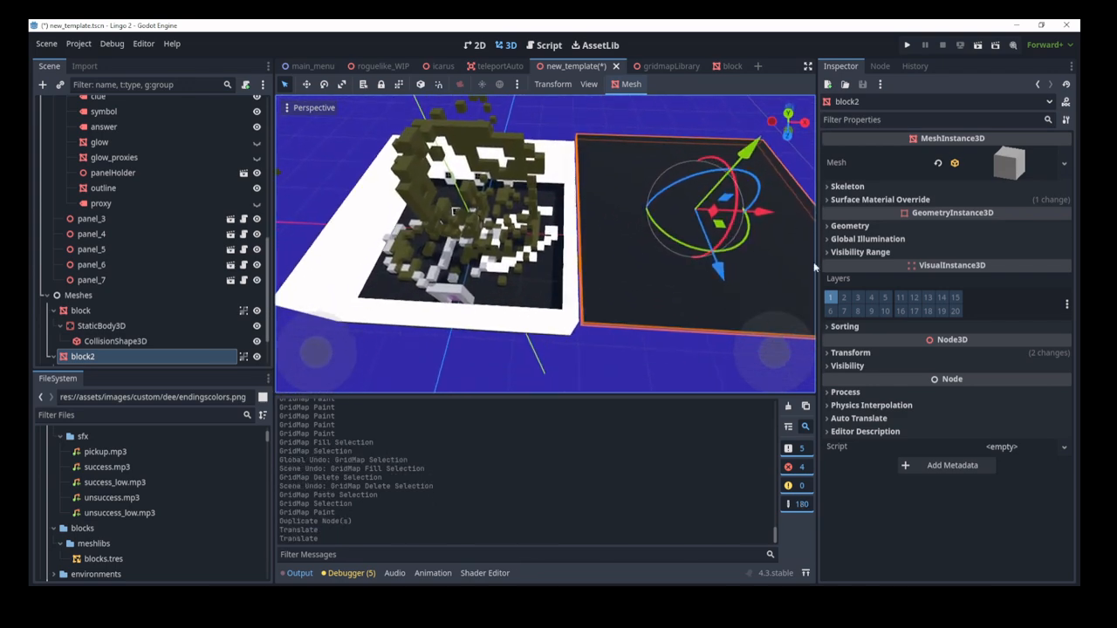
Step: Make block2's box mesh unique, trying a 4 m width and undoing it
click(1012, 165)
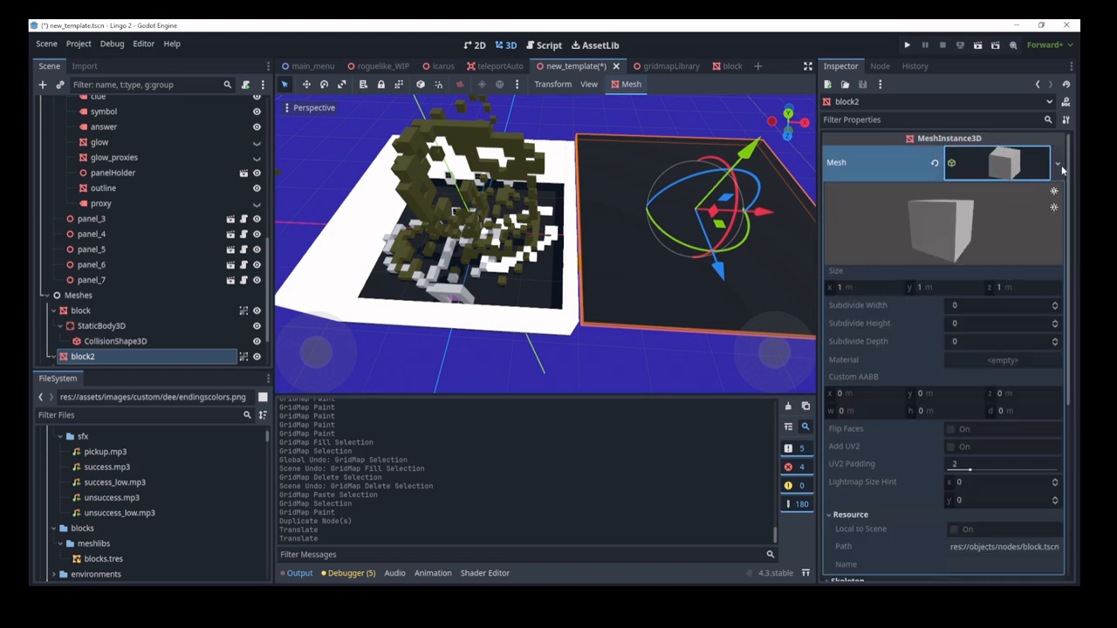
click(544, 290)
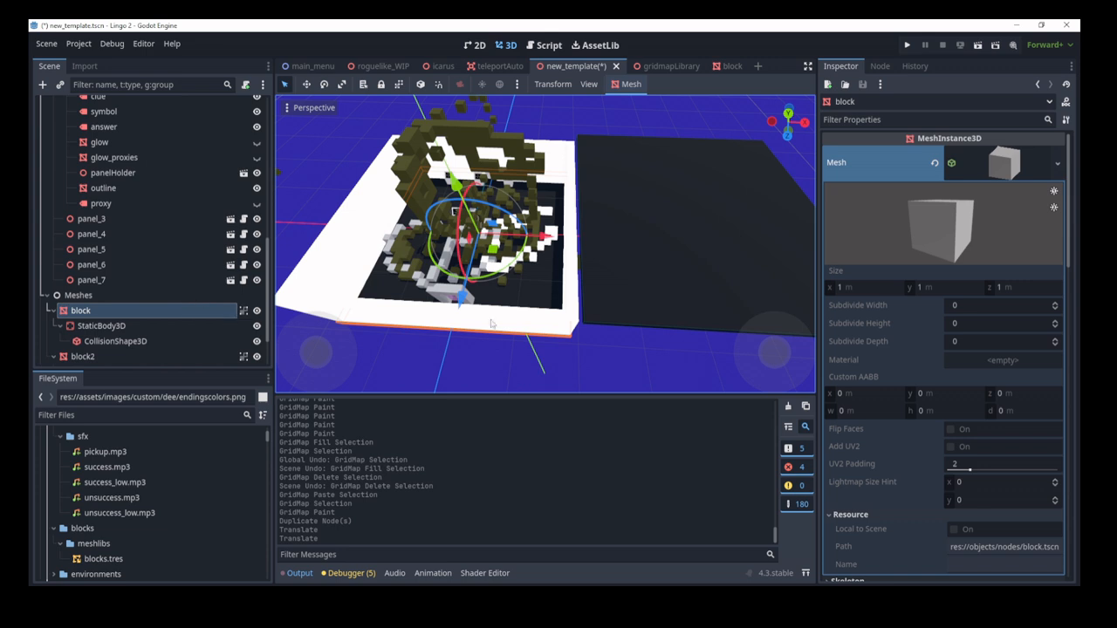
click(669, 230)
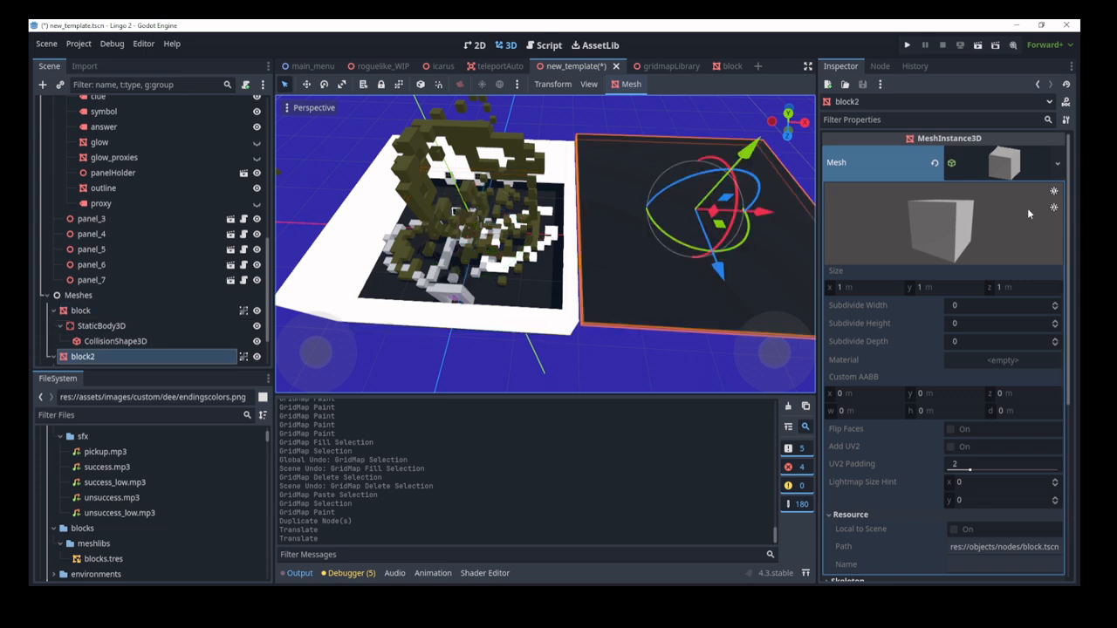
click(1057, 163)
click(1003, 487)
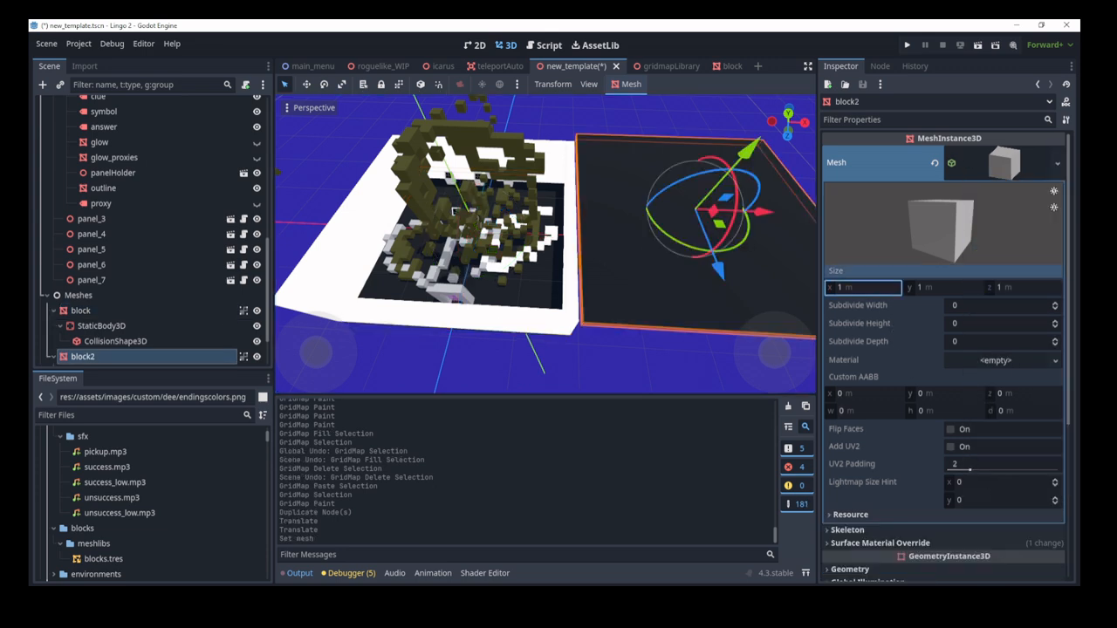
drag(834, 288, 898, 288)
key(ctrl+z)
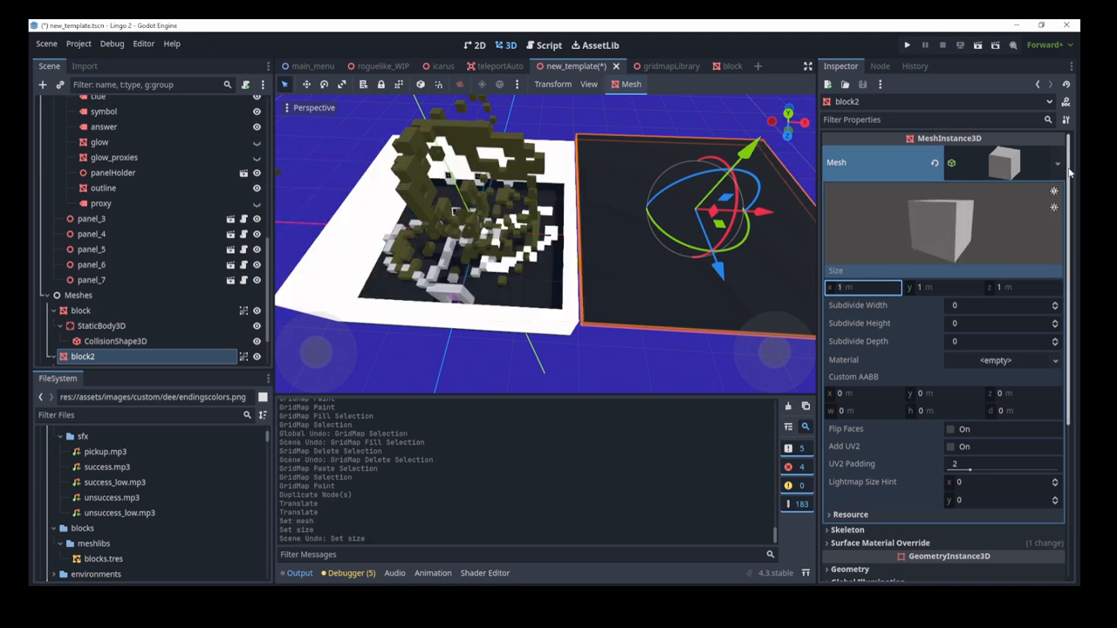
Step: Expand block2's Surface Material Override slot 0 to show its black material
click(1003, 164)
click(918, 199)
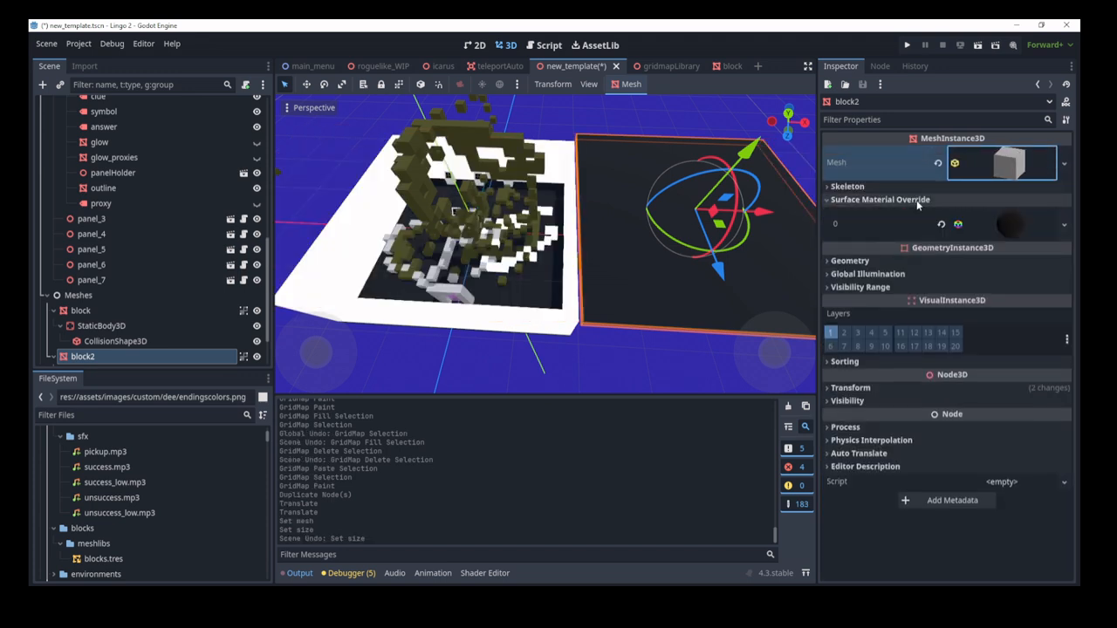
click(1012, 225)
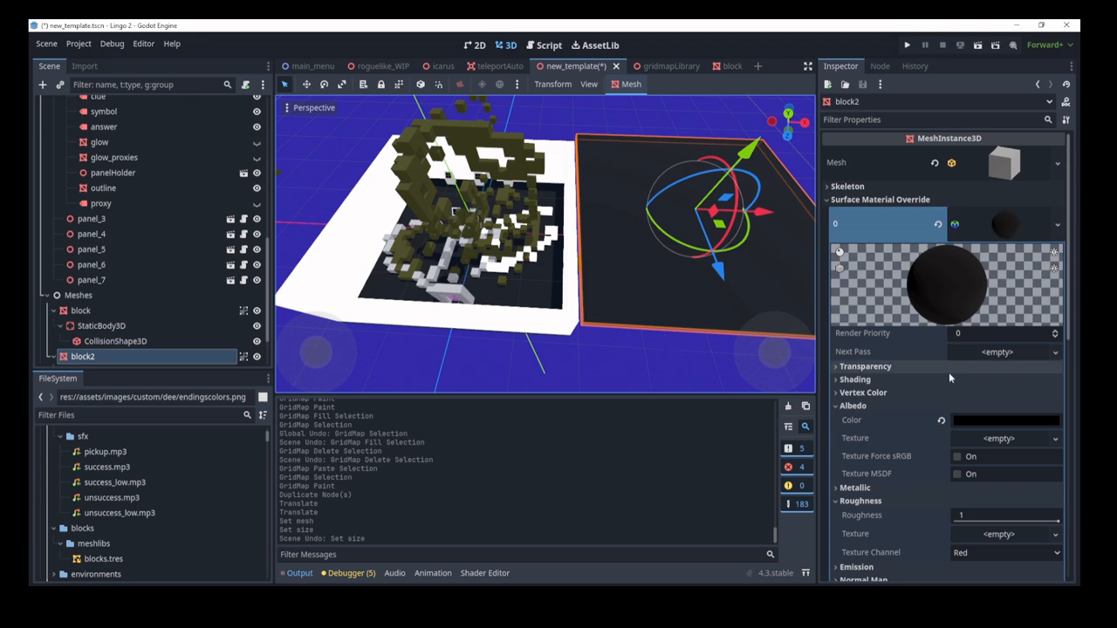
Step: Try an 800000 red albedo colour, then adjust its shade in the colour picker
click(984, 417)
text(8000000)
key(Return)
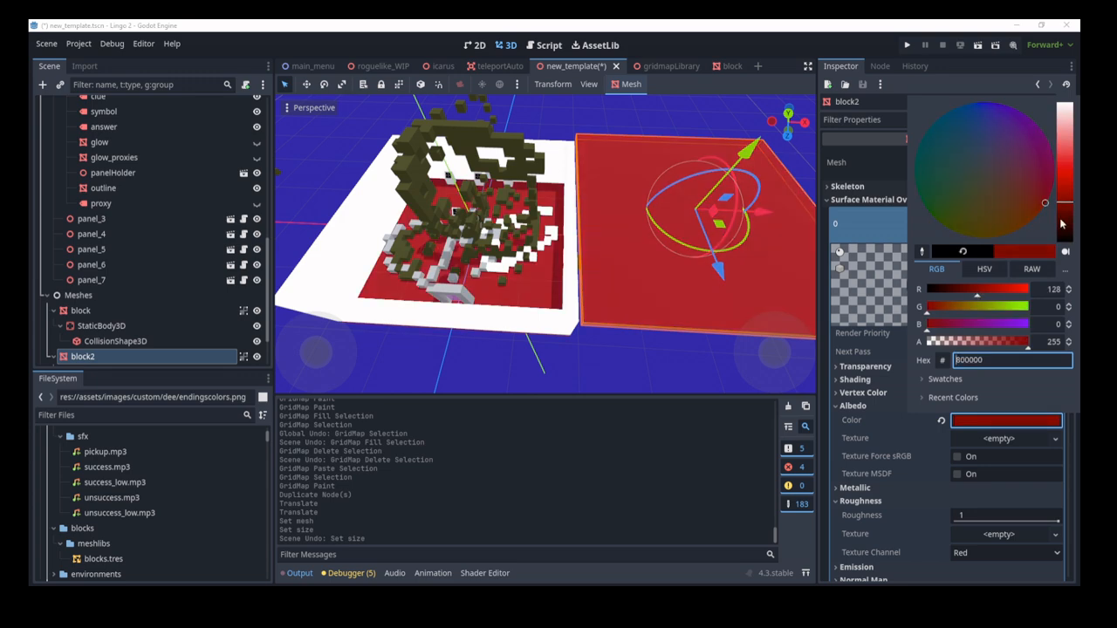
drag(1065, 178, 1066, 202)
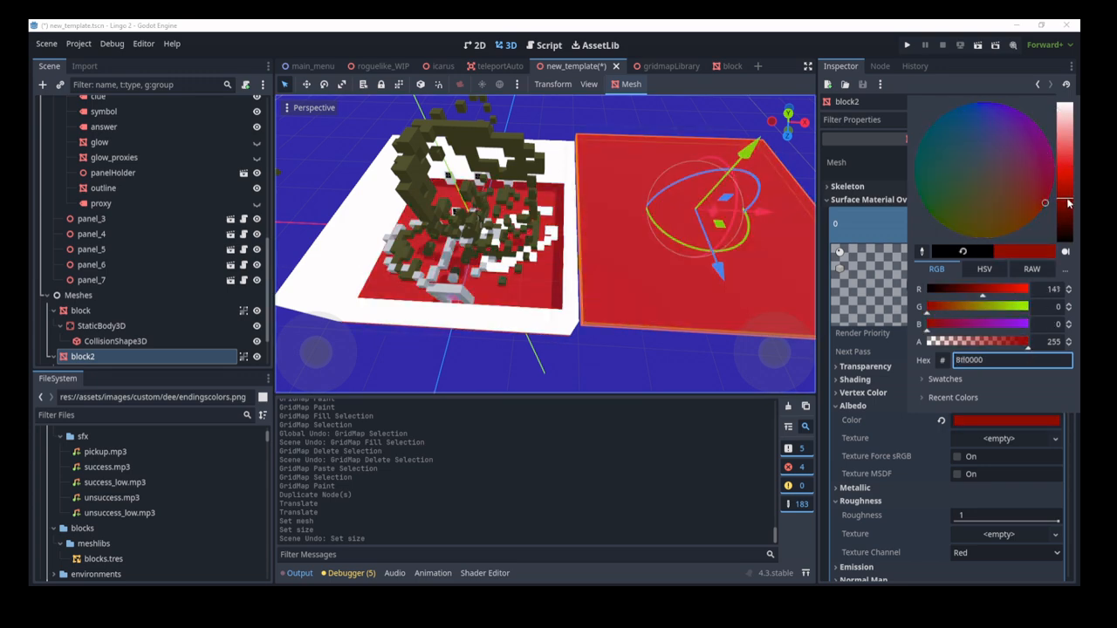
click(882, 330)
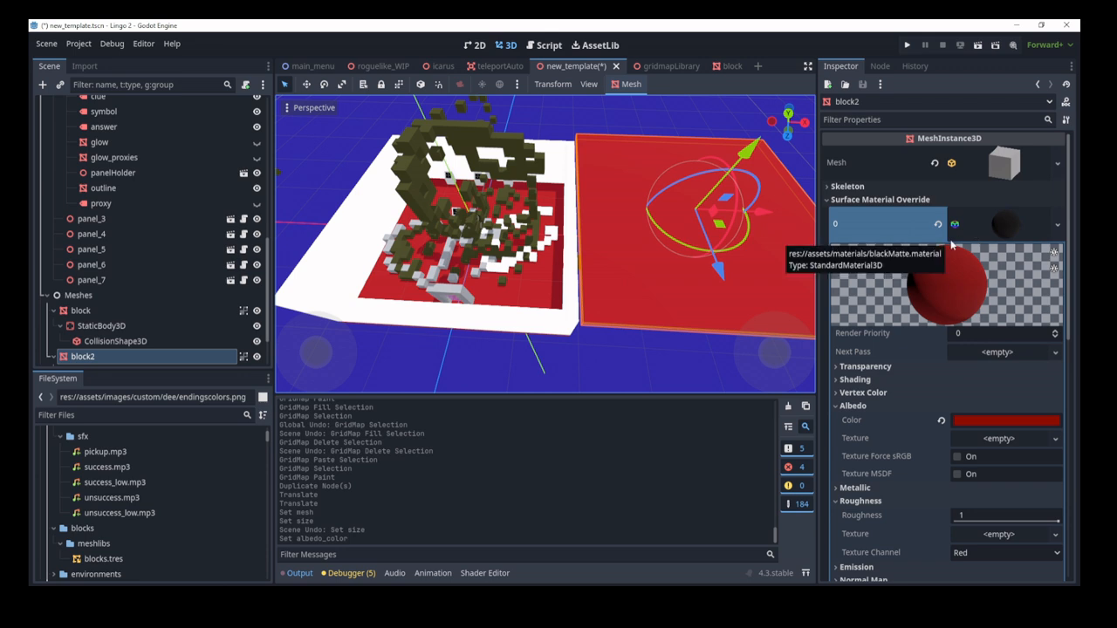
Step: Load the saved redMedium material into the surface material override slot
click(1057, 225)
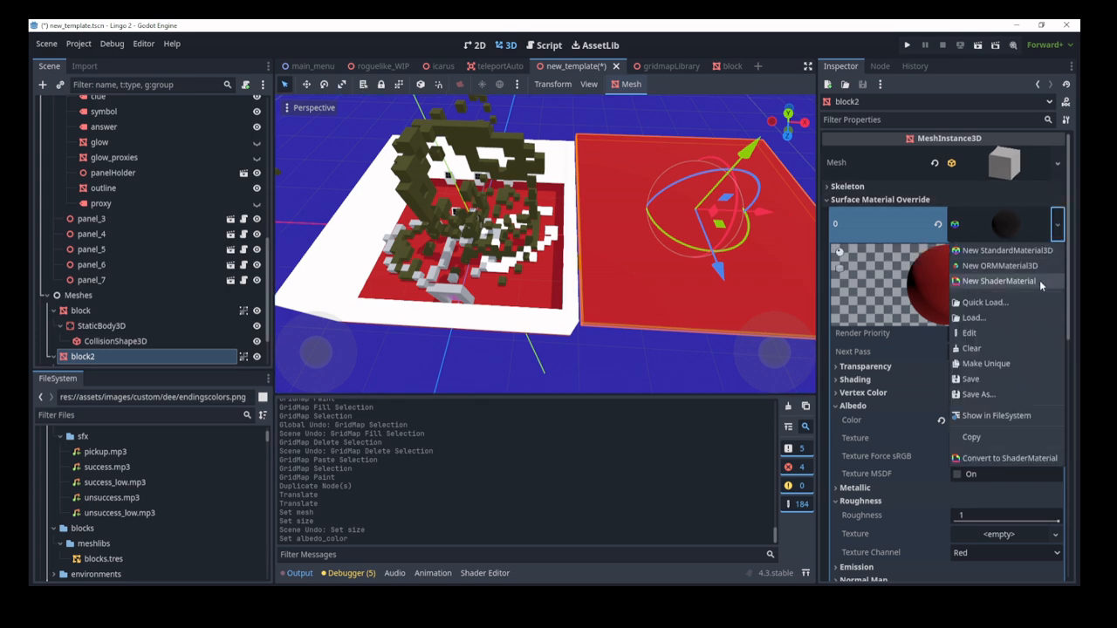
click(1003, 302)
text(red)
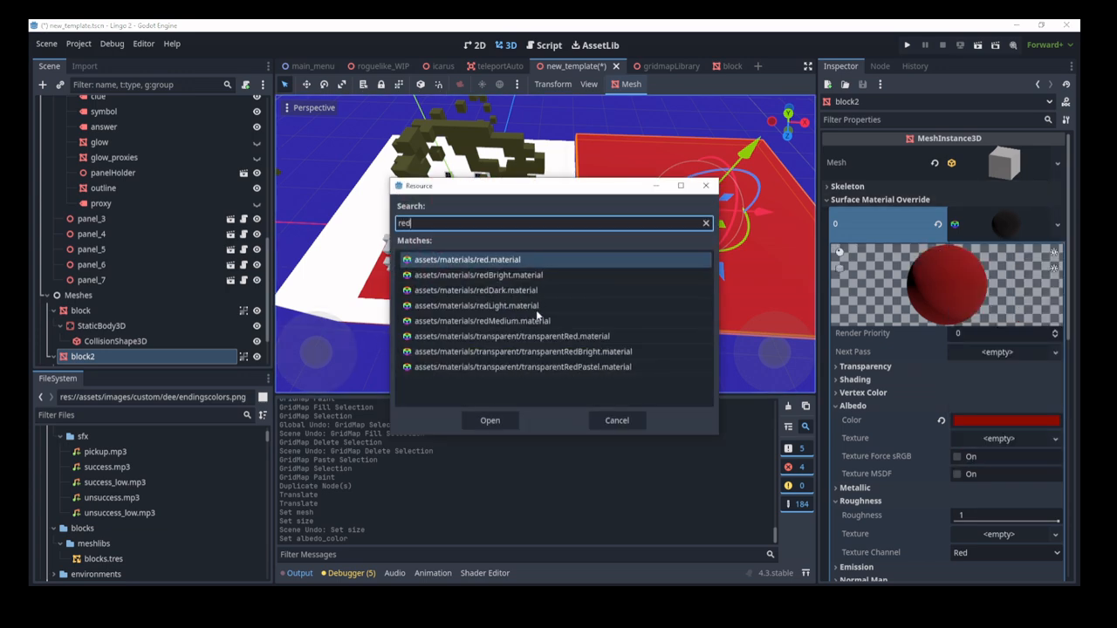
click(515, 321)
click(490, 419)
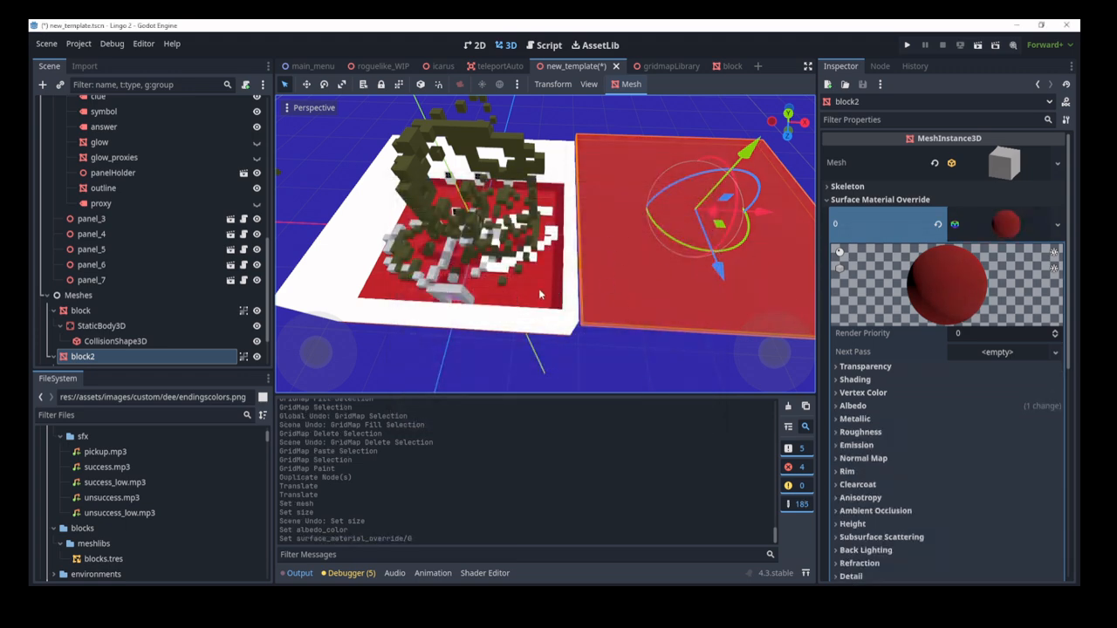
Step: Darken the albedo colour to black, then undo the recent material changes
click(841, 393)
click(854, 438)
click(1003, 453)
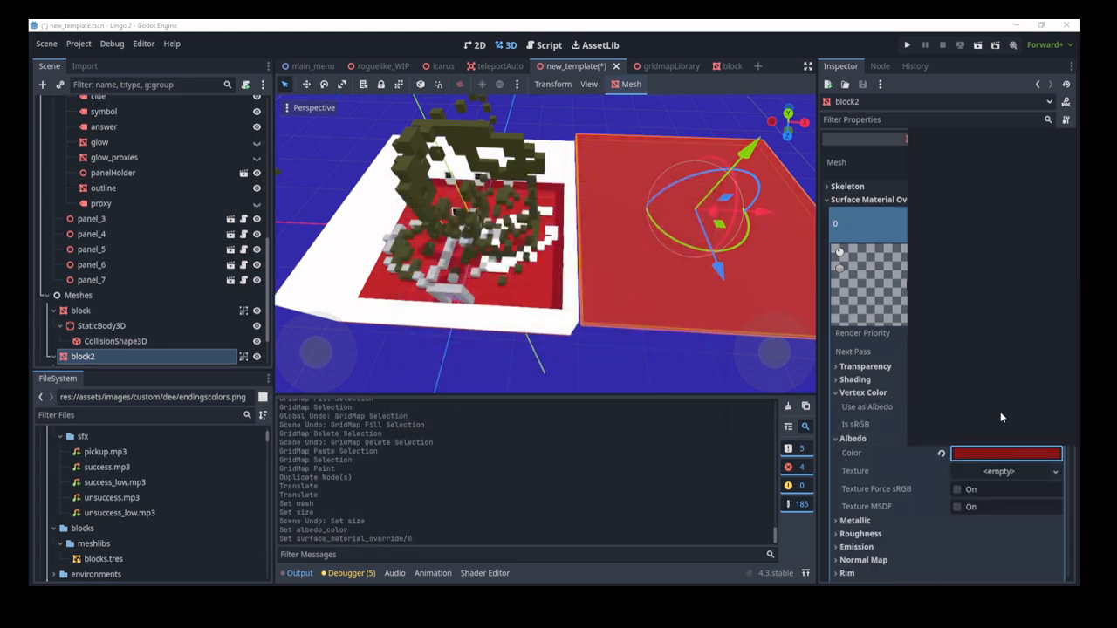
drag(1058, 231, 1074, 297)
click(673, 419)
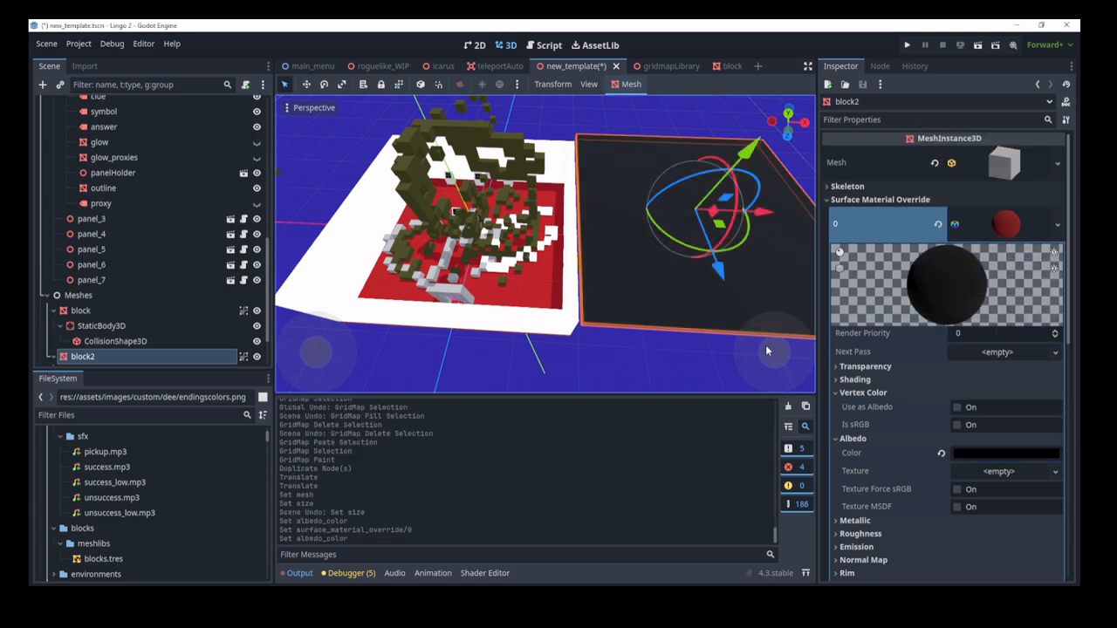
key(ctrl+z)
key(ctrl+z)
key(ctrl+z)
key(ctrl+z)
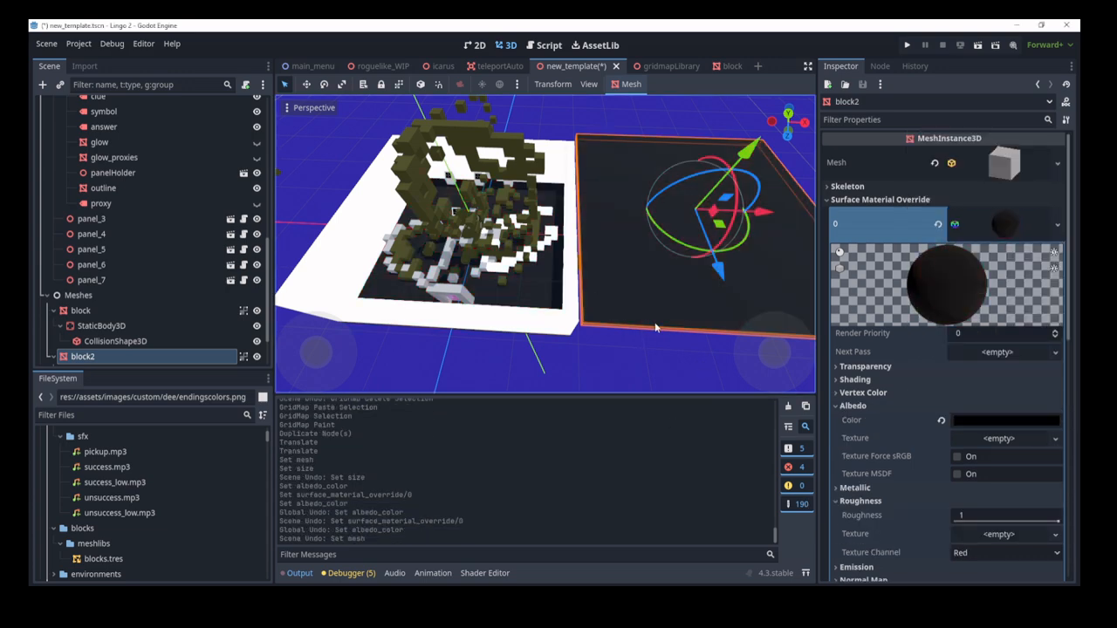
Step: Make block2's override material unique and set its albedo to red c60000
click(1056, 224)
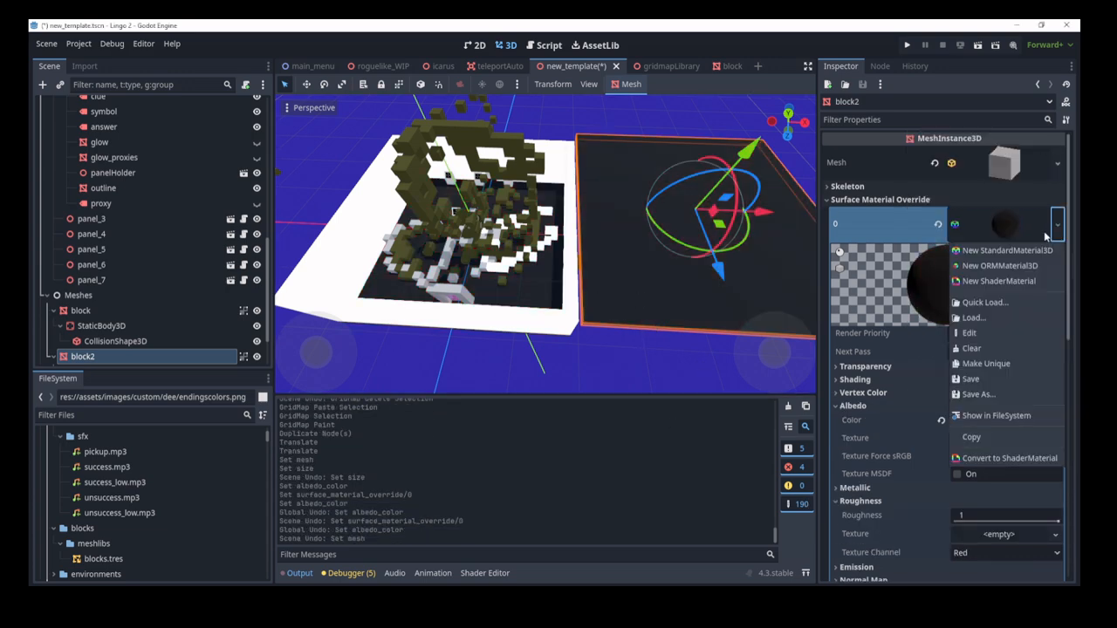
click(998, 365)
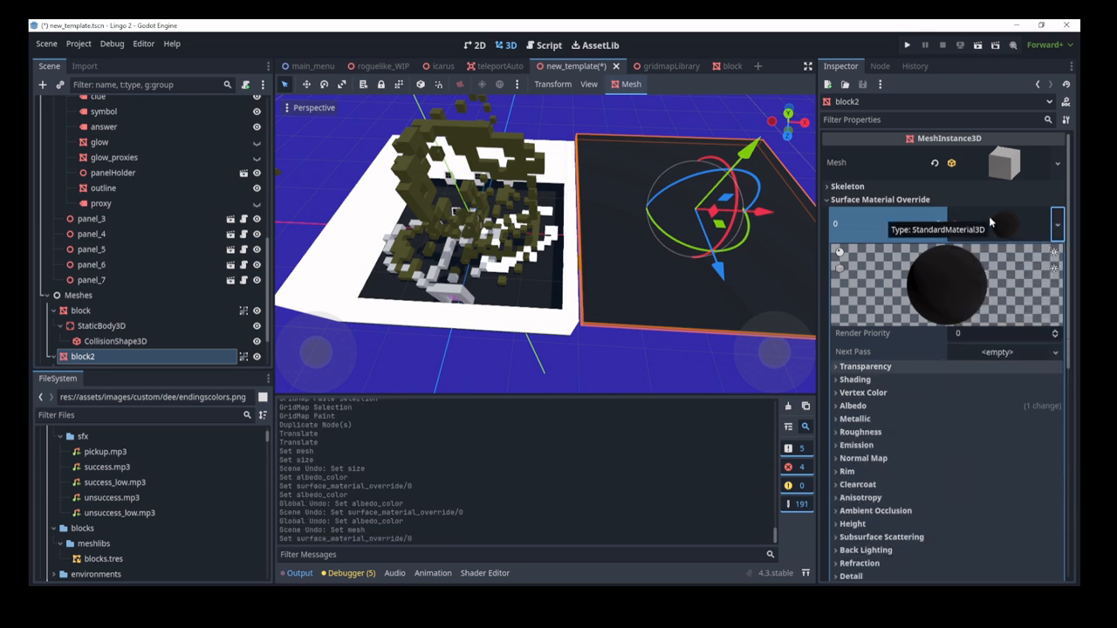
click(867, 407)
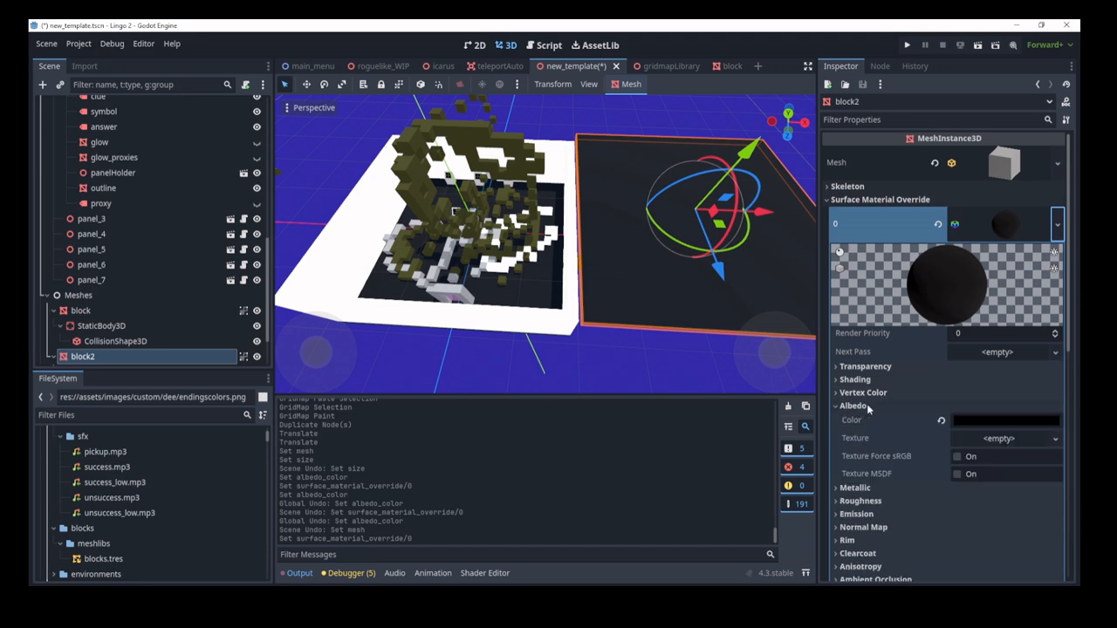
click(960, 420)
click(1007, 294)
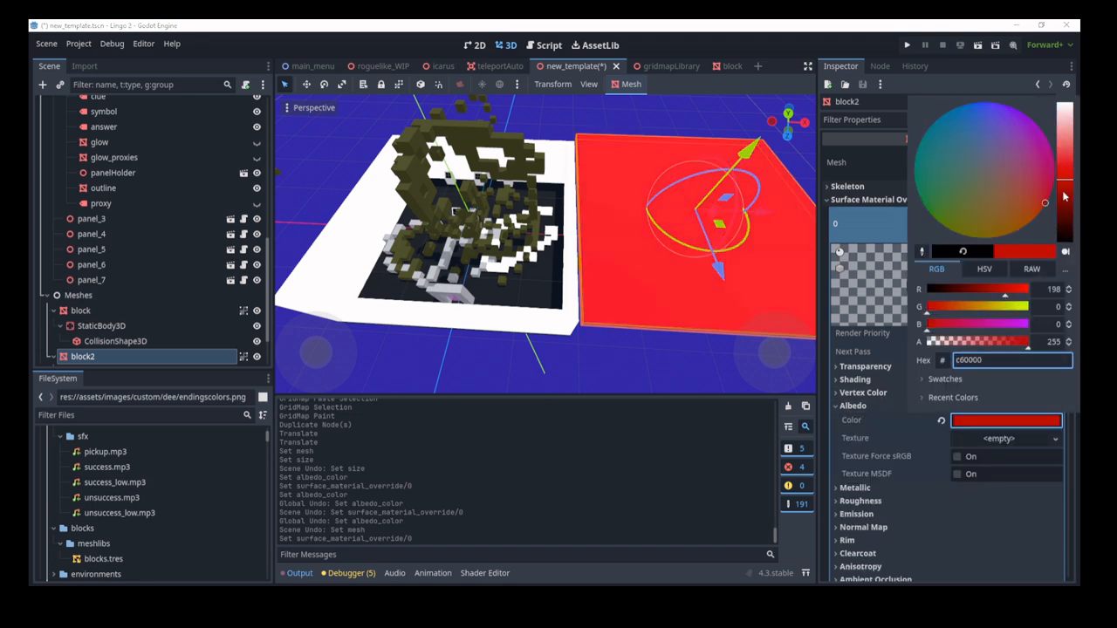
click(633, 376)
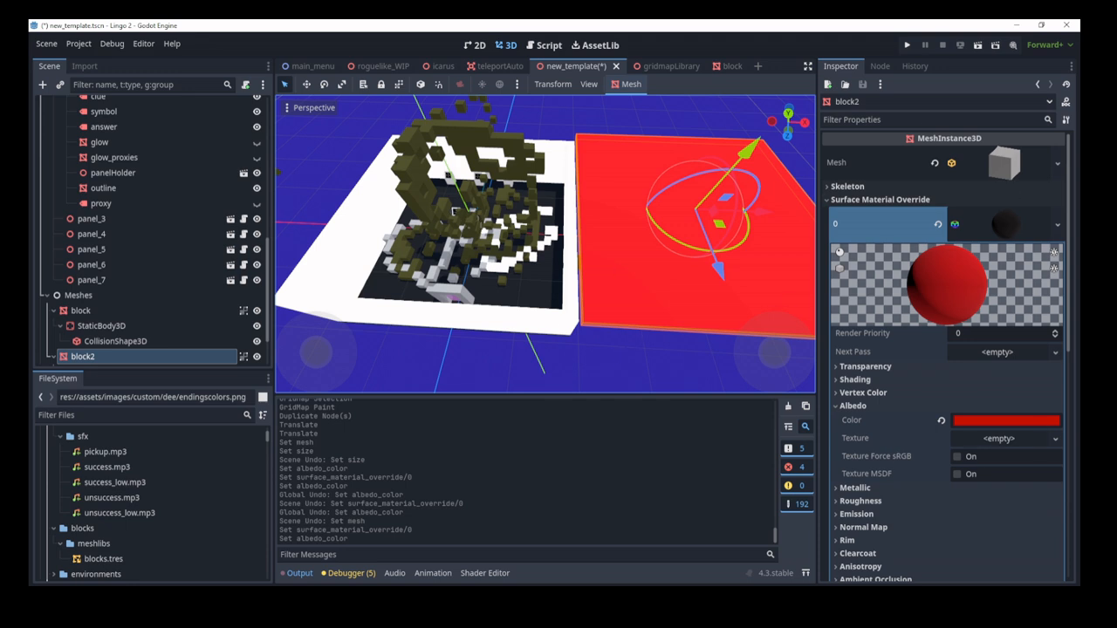
Step: Select panel_5 so the Inspector shows its PanelMain clue 'hi' and answer 'h'
click(117, 249)
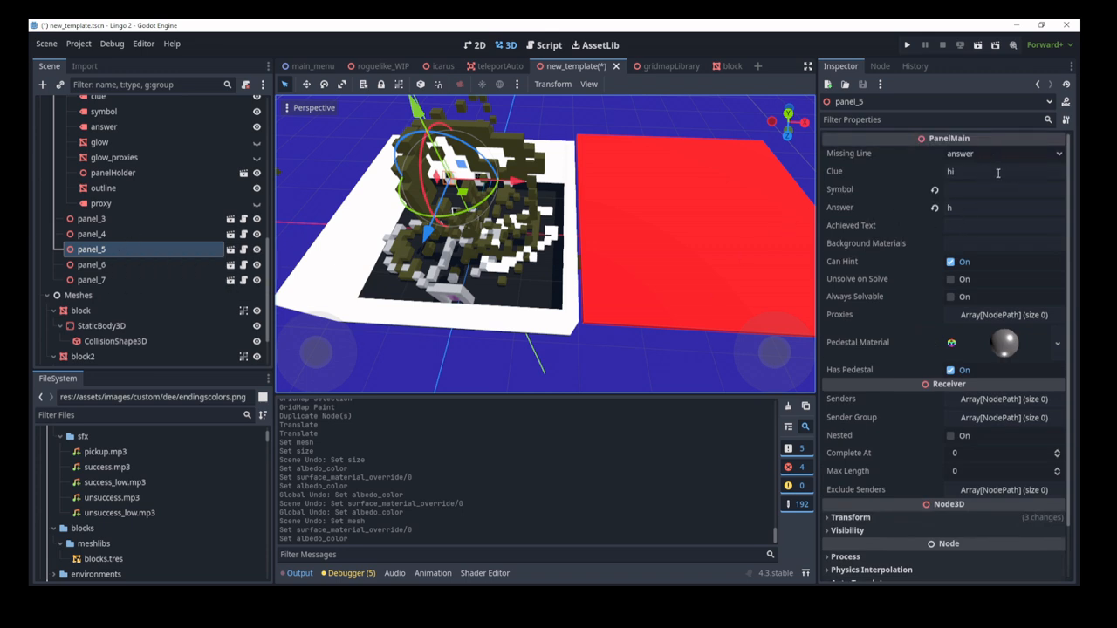
Step: Check panel_5's Symbol and Answer fields, then expand Transform (position -7.5, 1, -11) and Visibility
click(961, 188)
click(978, 207)
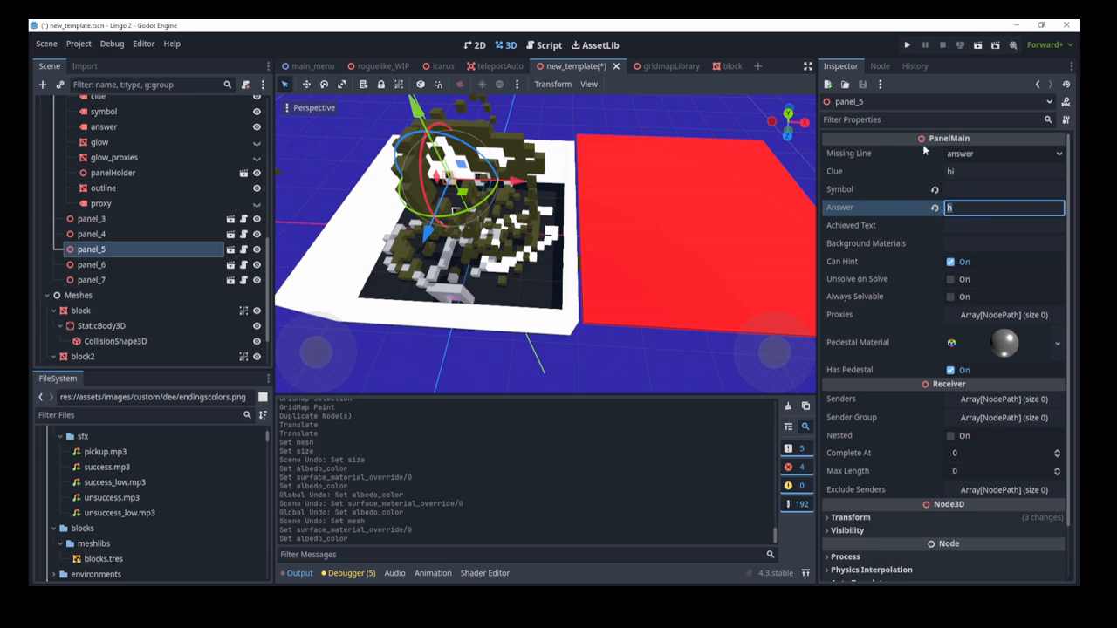
scroll(940, 288, down, 2)
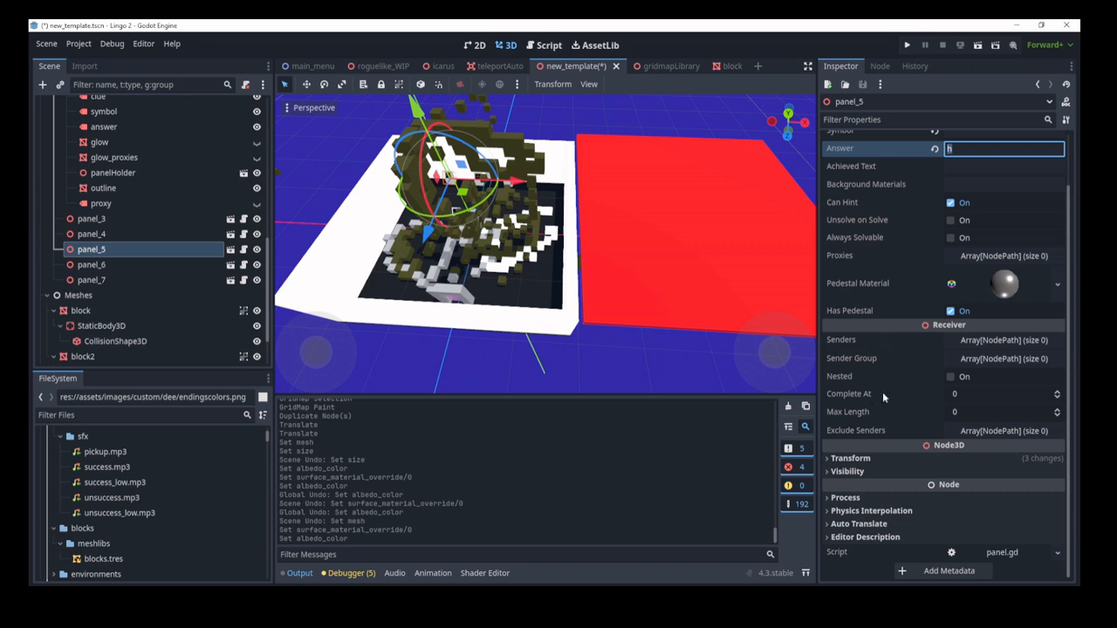
click(874, 460)
scroll(909, 441, down, 3)
click(848, 471)
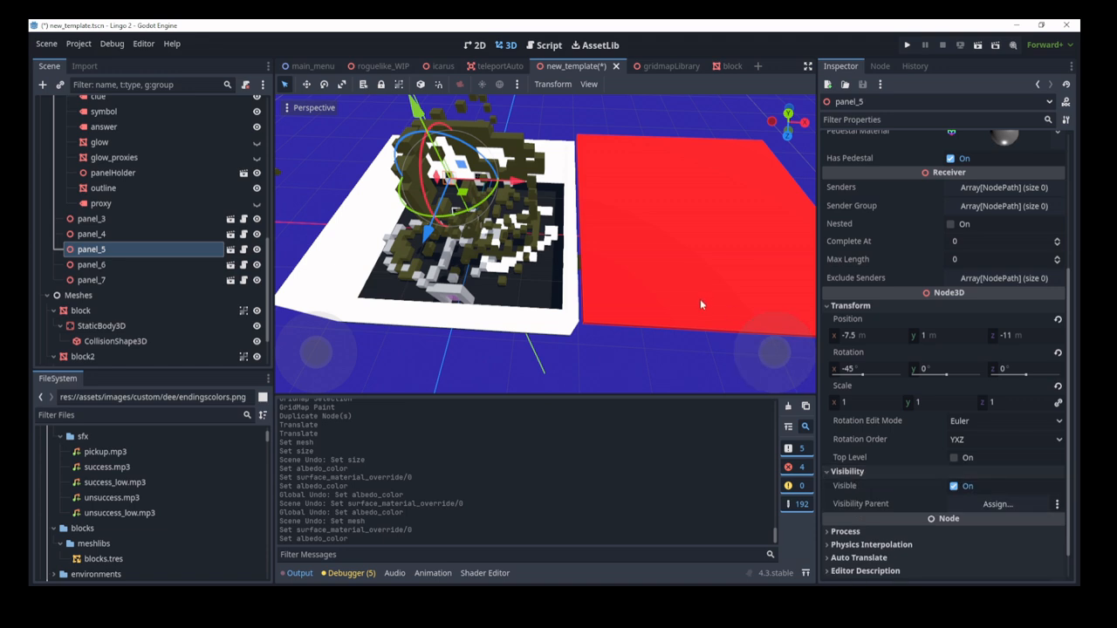
Step: Frame the Meshes node, then drag the scene root about 34 units along the X axis
click(78, 297)
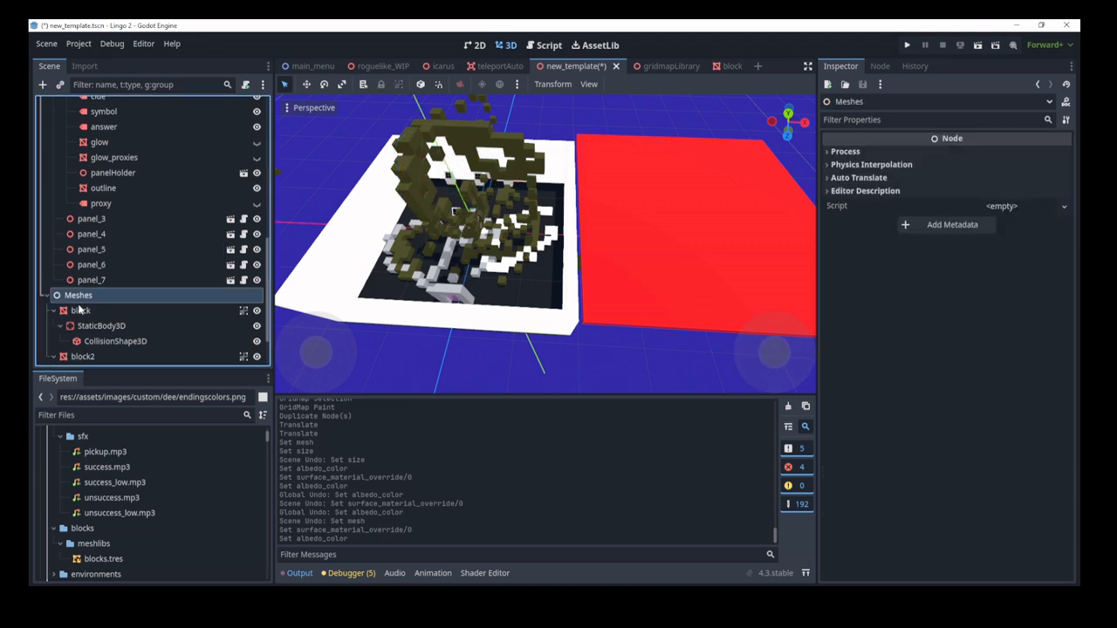
key(f)
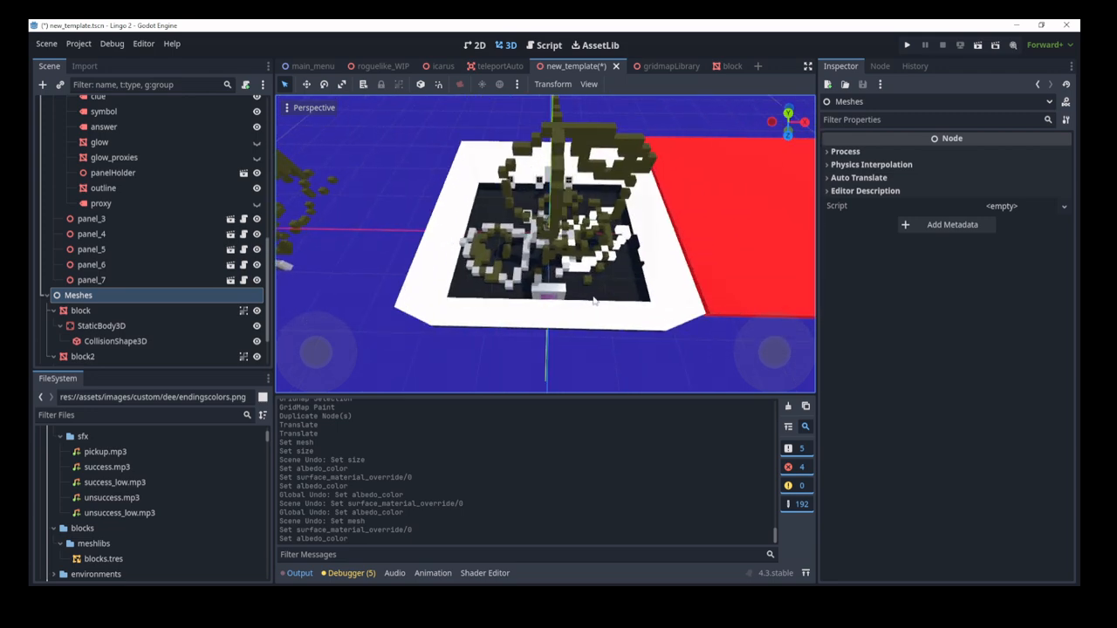
scroll(143, 166, up, 10)
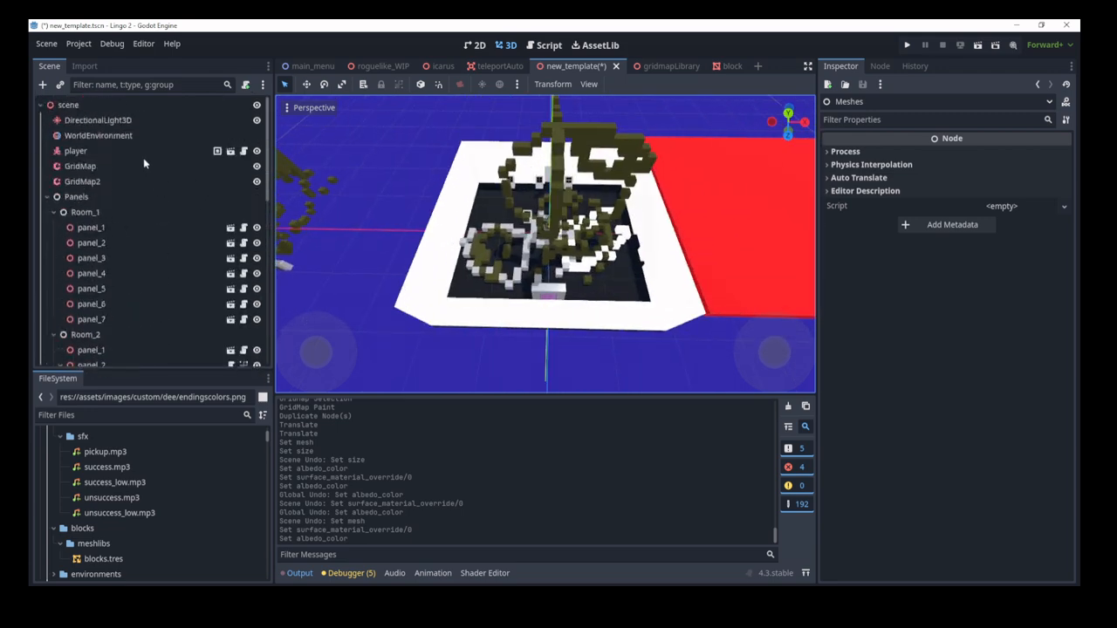
click(125, 106)
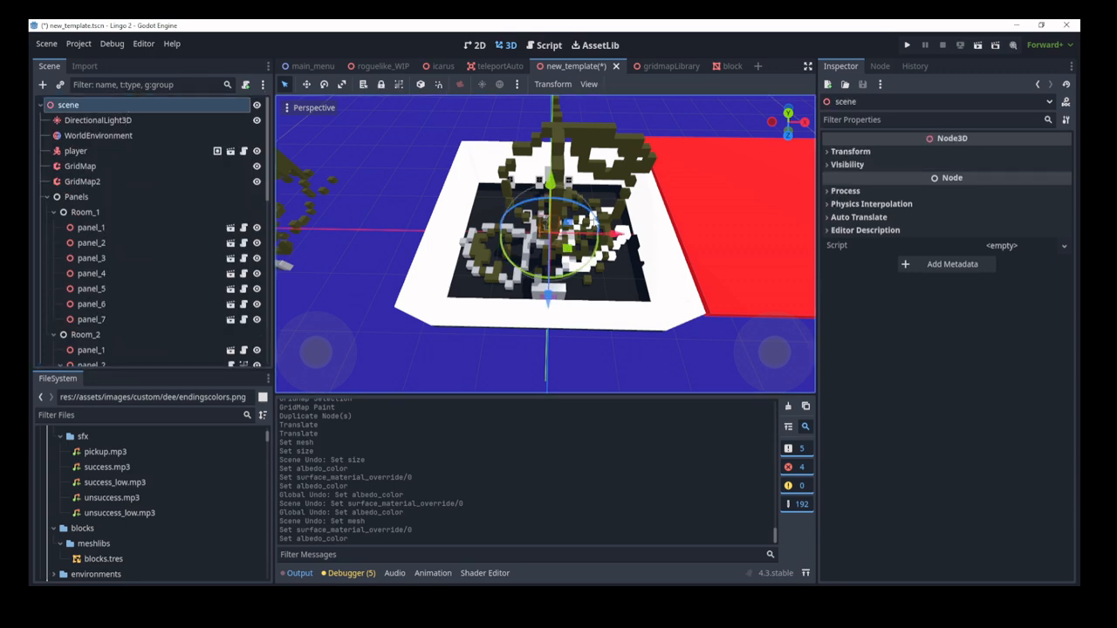
drag(597, 242, 844, 232)
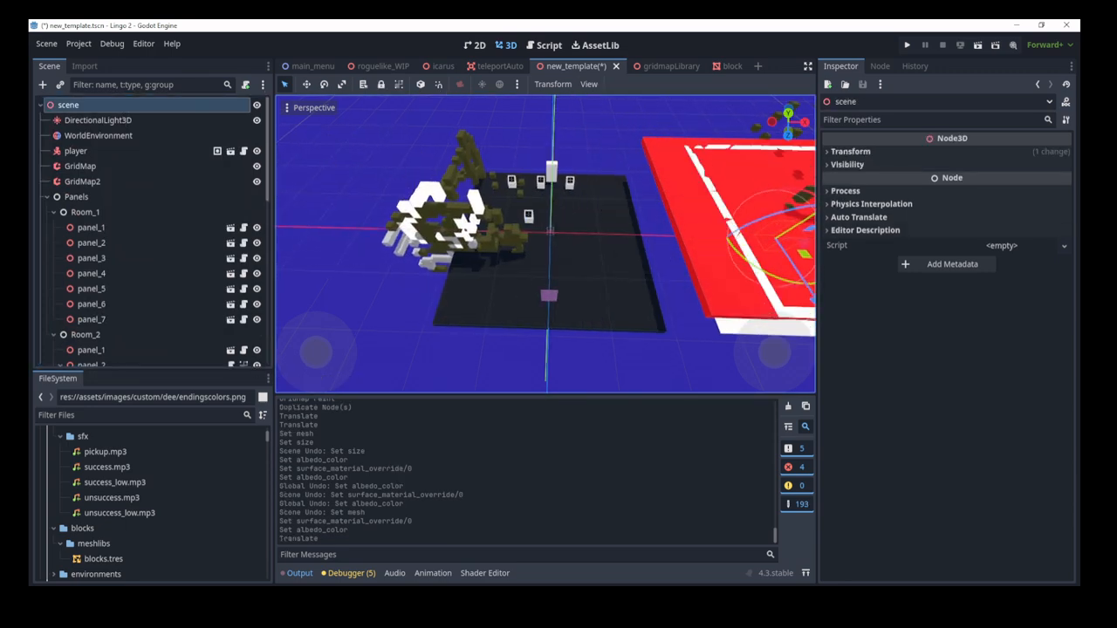
shift+middle_drag(646, 269, 530, 284)
scroll(163, 237, down, 12)
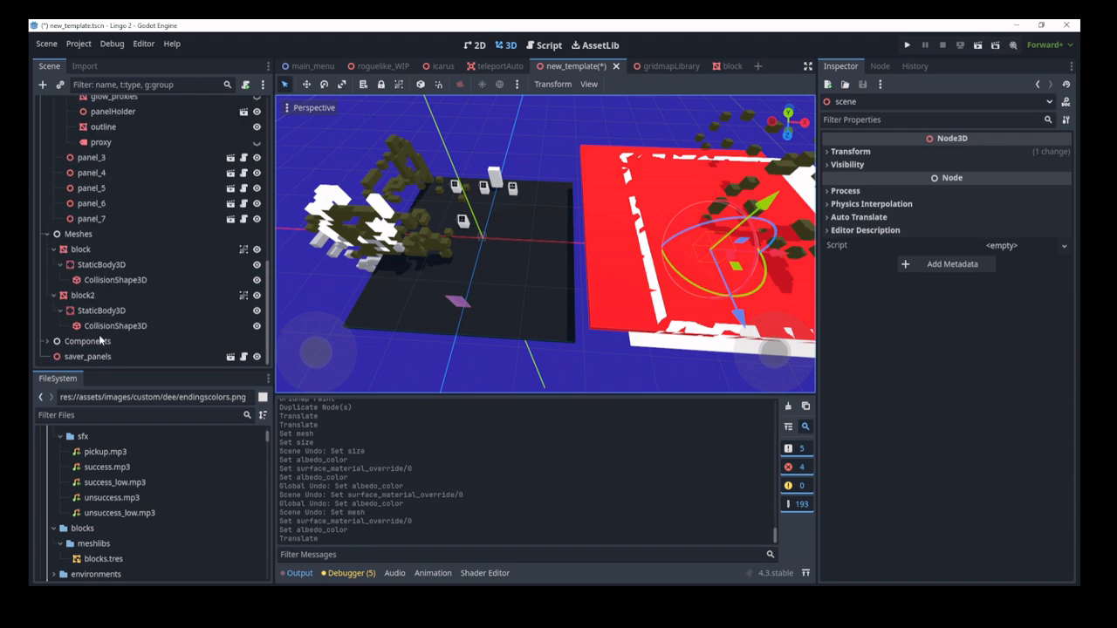
click(103, 234)
mouse_move(549, 258)
middle_down()
mouse_move(496, 253)
mouse_move(568, 265)
middle_up()
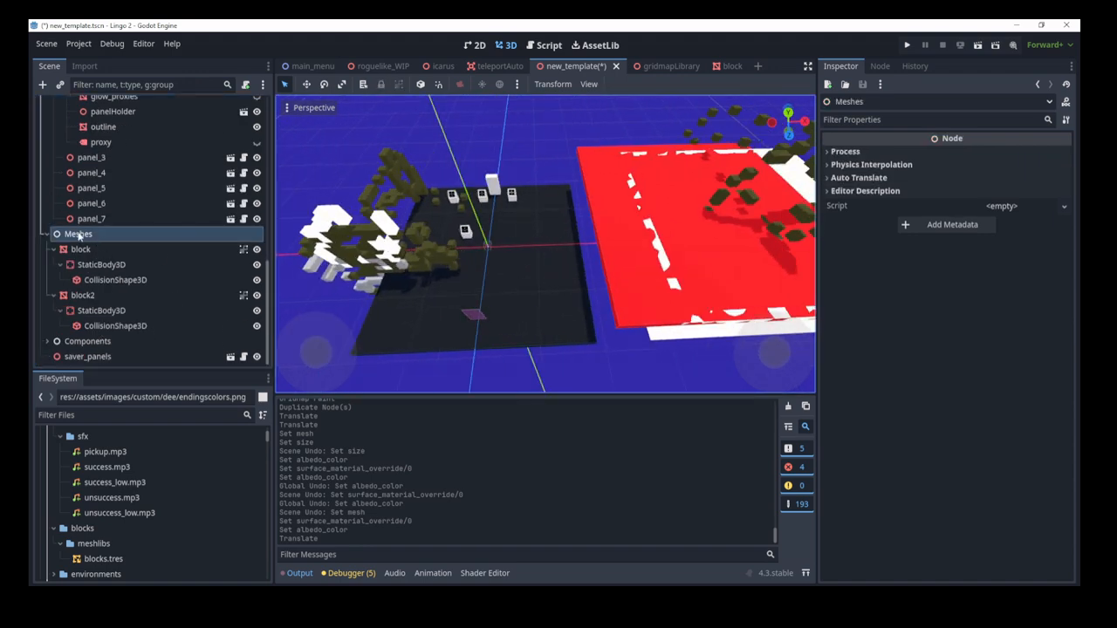
Step: Change the Meshes node's type to Node3D and inspect the block mesh
right_click(78, 235)
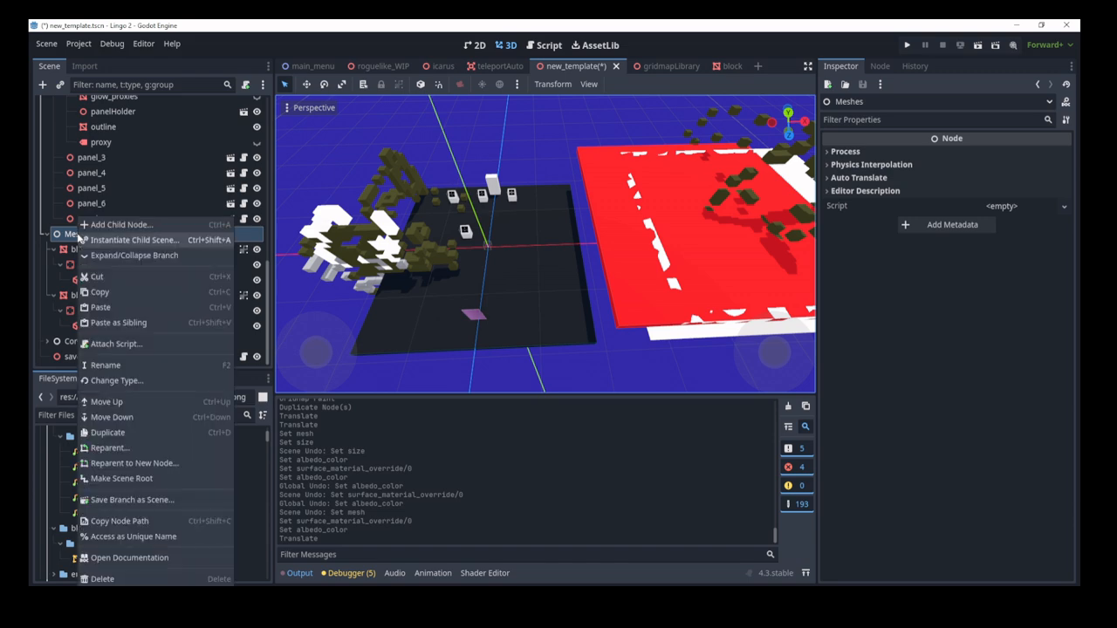
click(172, 382)
text(n)
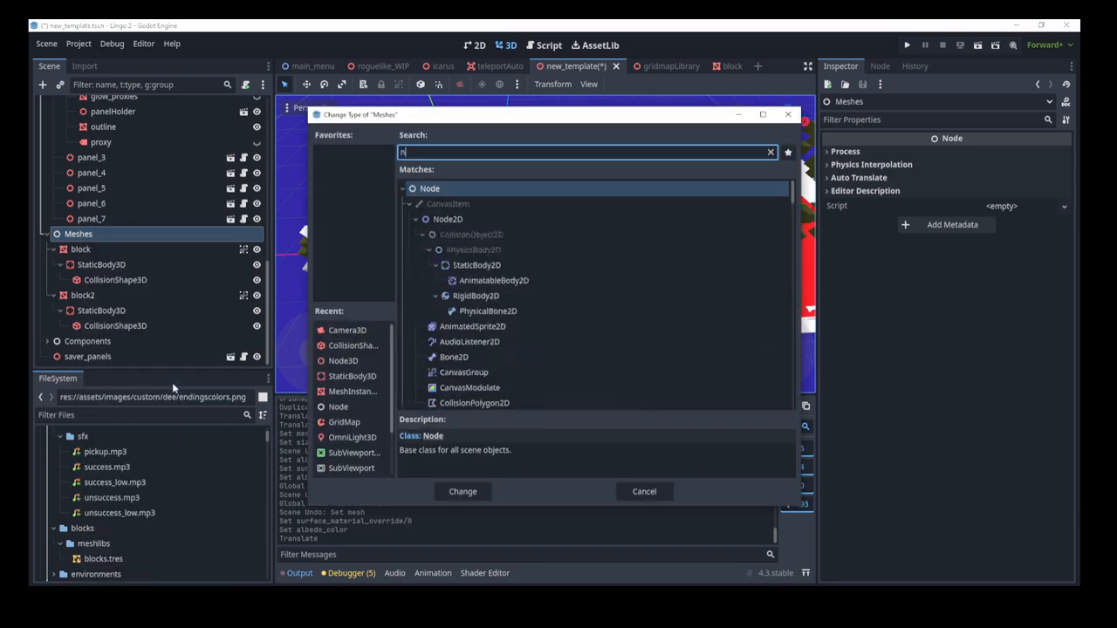
text(ode3d)
key(Return)
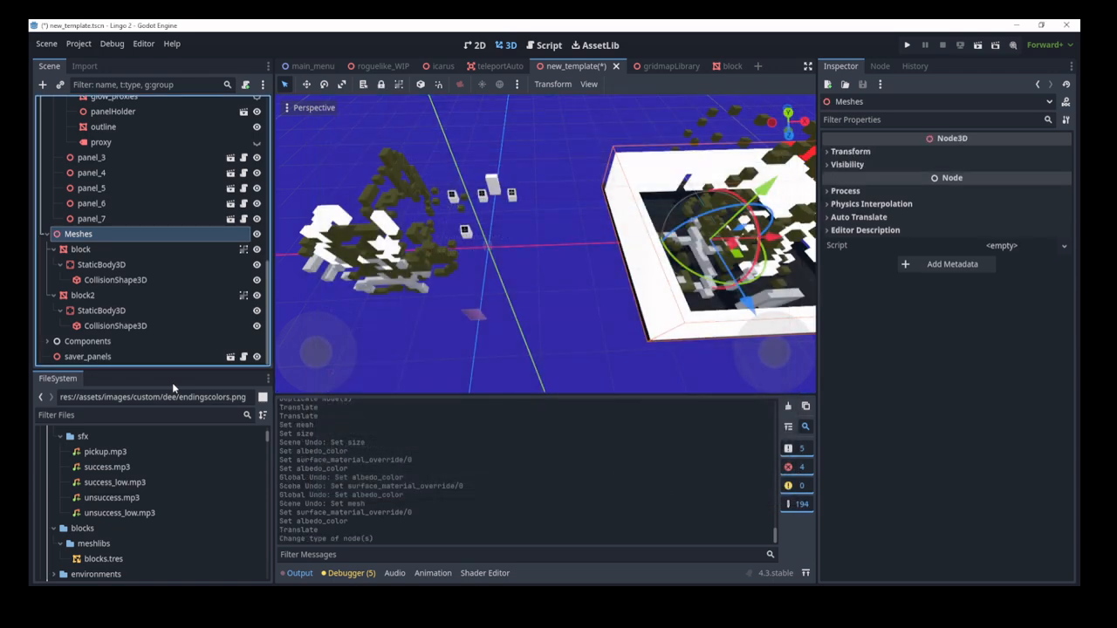
key(f)
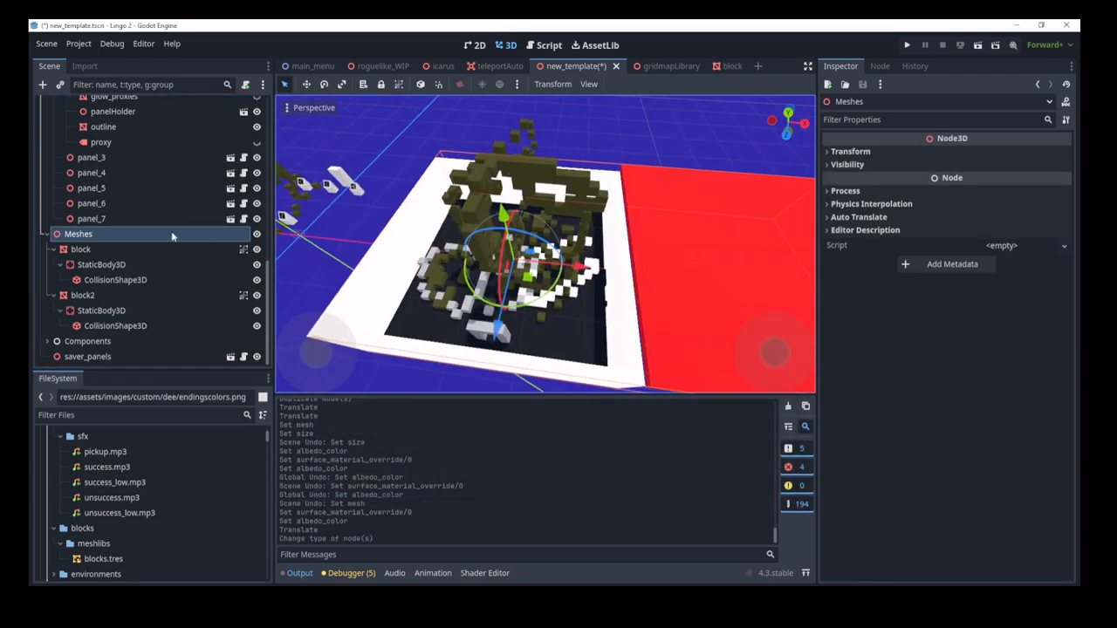
click(89, 251)
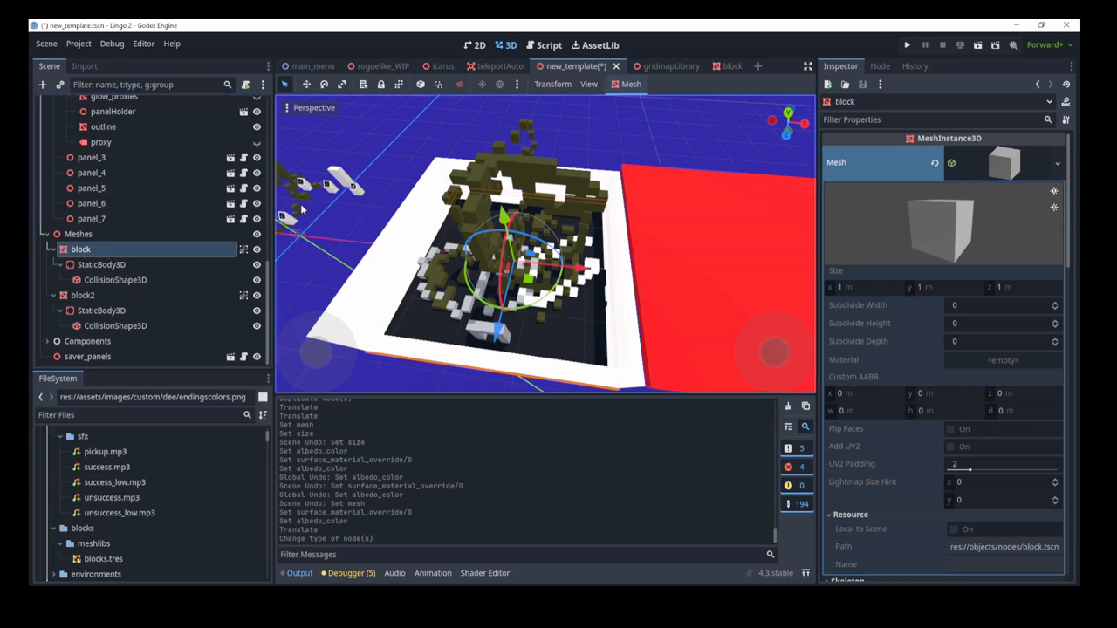
Step: Undo the Meshes type change and the scene root's move, leaving Meshes a plain Node
click(87, 236)
scroll(123, 207, up, 5)
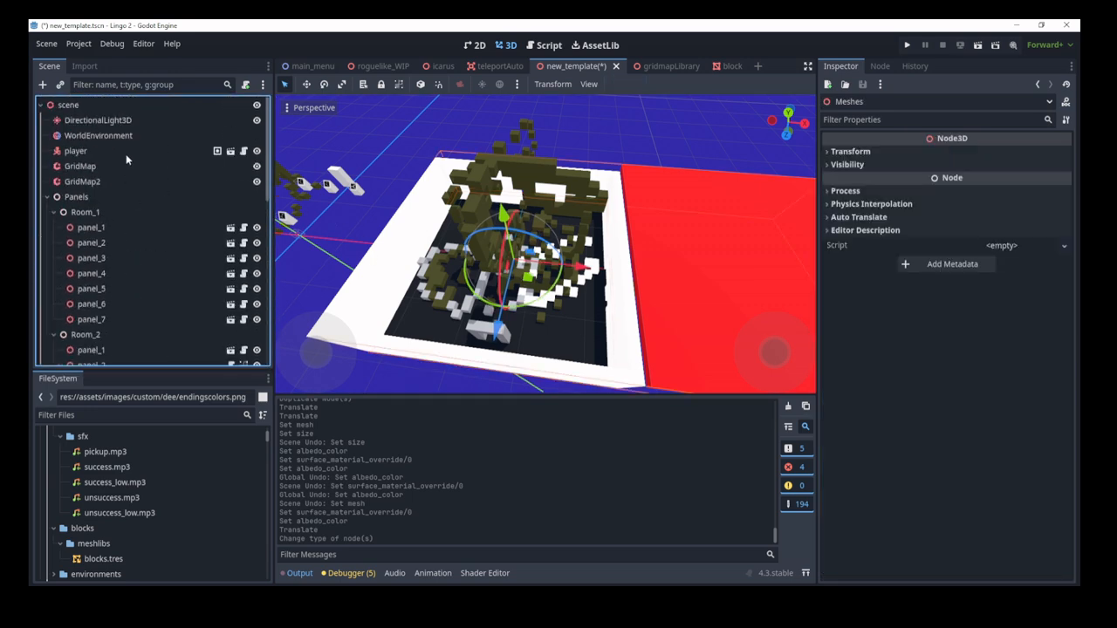
click(119, 103)
key(ctrl+z)
key(ctrl+z)
right_drag(491, 216, 492, 216)
key(a)
right_drag(526, 315, 526, 315)
key(w)
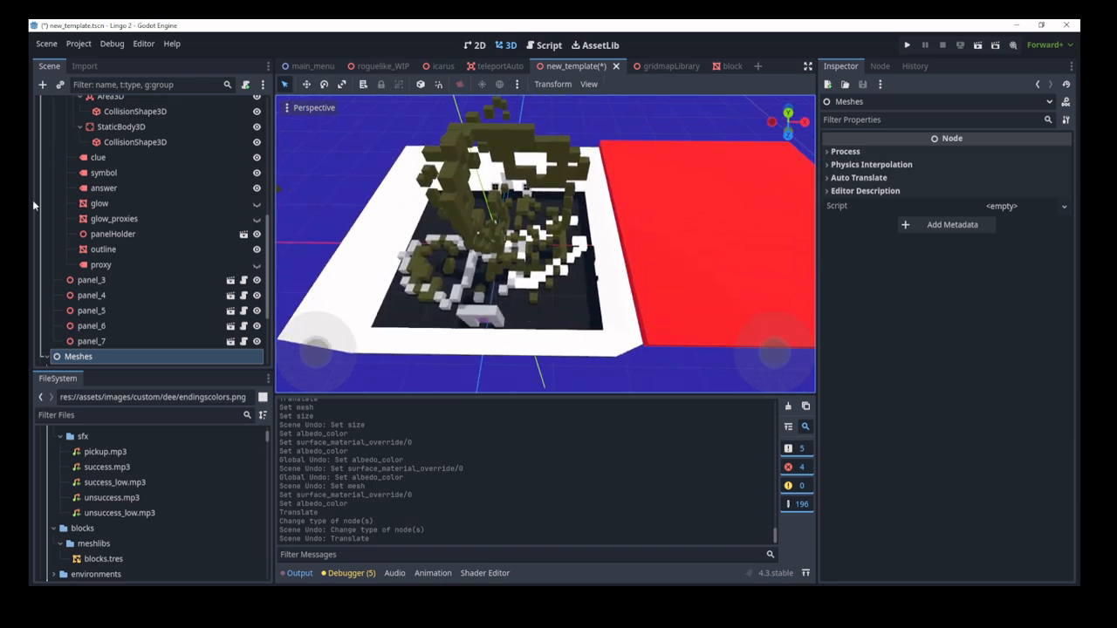
scroll(129, 243, up, 5)
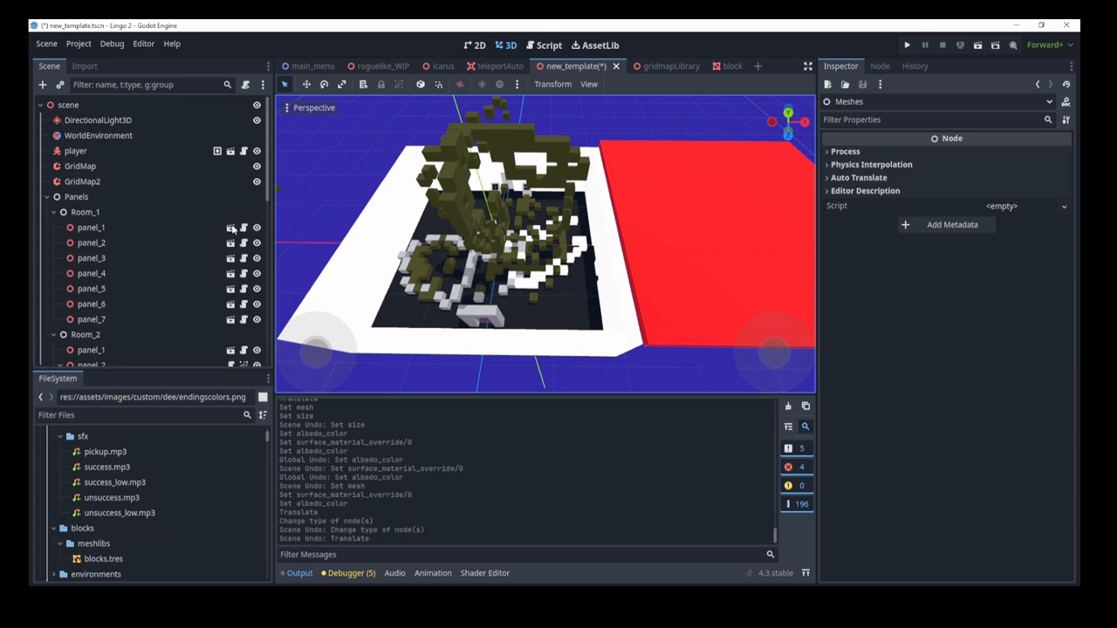
scroll(162, 314, down, 5)
scroll(166, 310, down, 5)
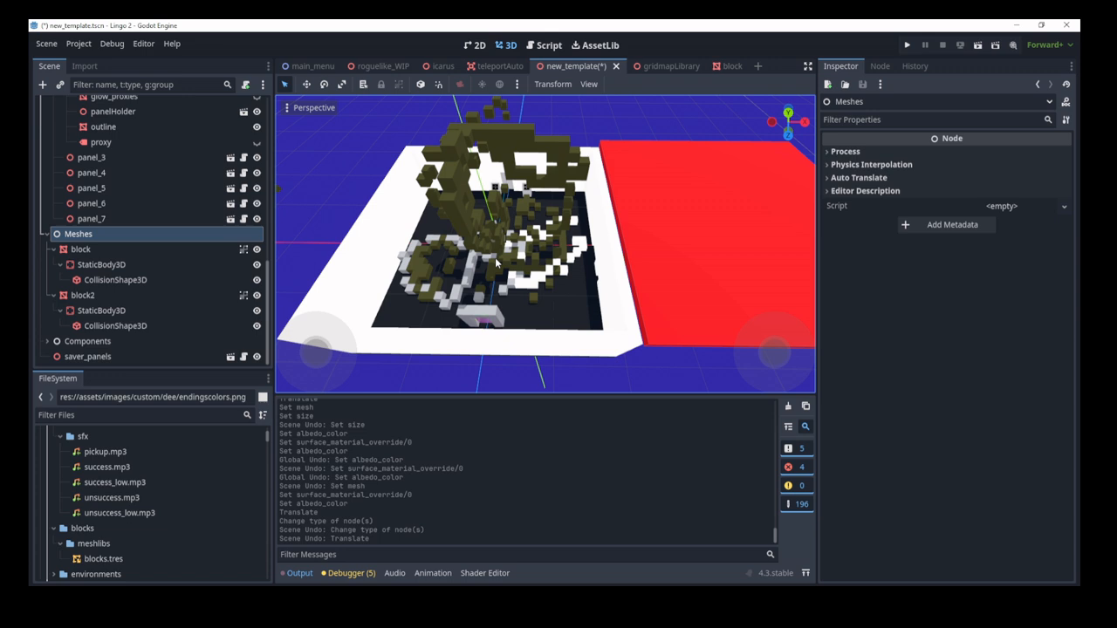
Step: Start adding a child node under Meshes and browse the node types under Node3D
click(42, 85)
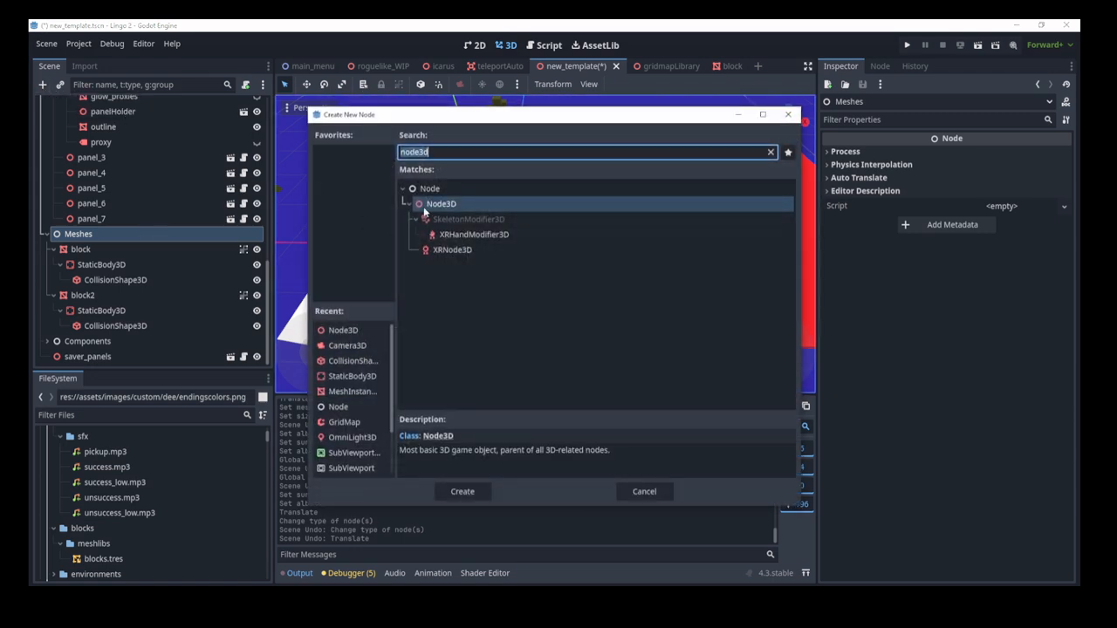
key(BackSpace)
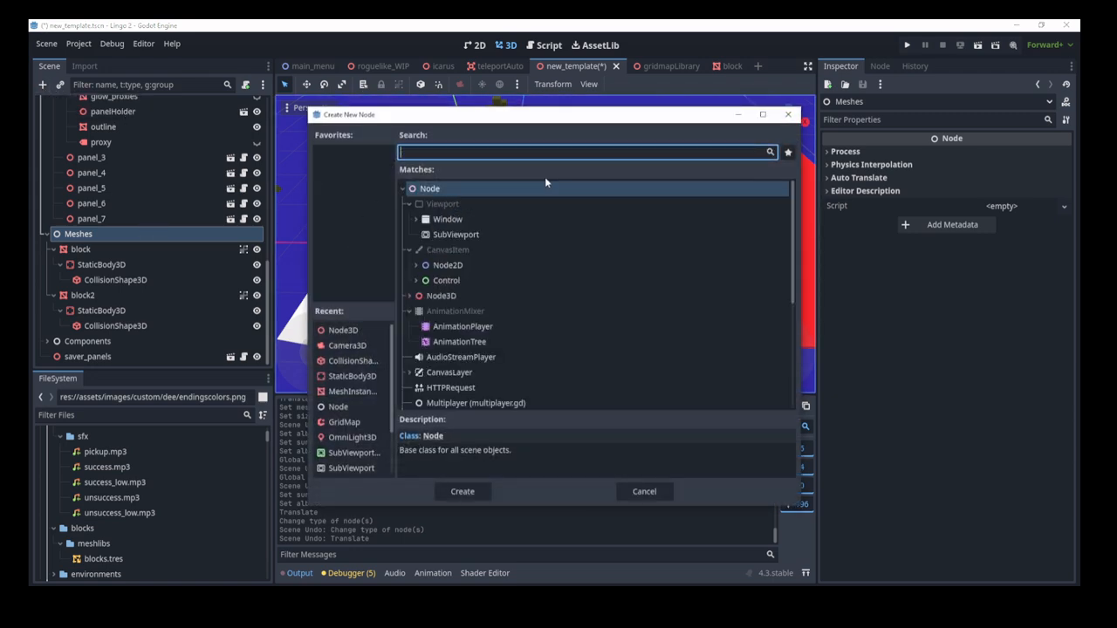
scroll(506, 253, down, 5)
scroll(454, 300, up, 5)
click(409, 296)
scroll(455, 305, down, 3)
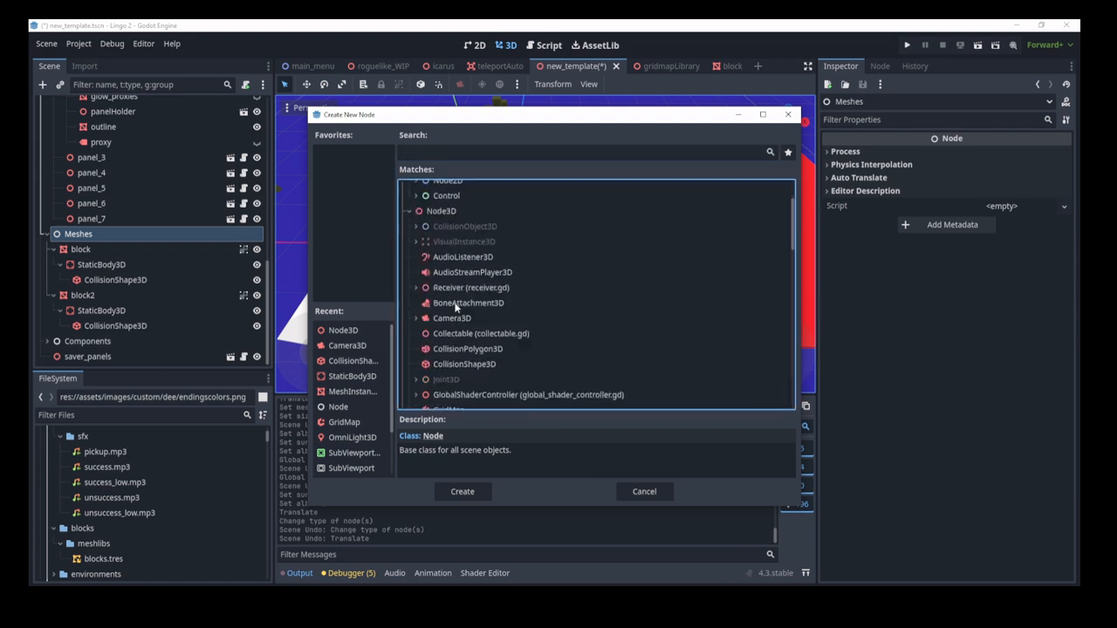
scroll(455, 305, down, 8)
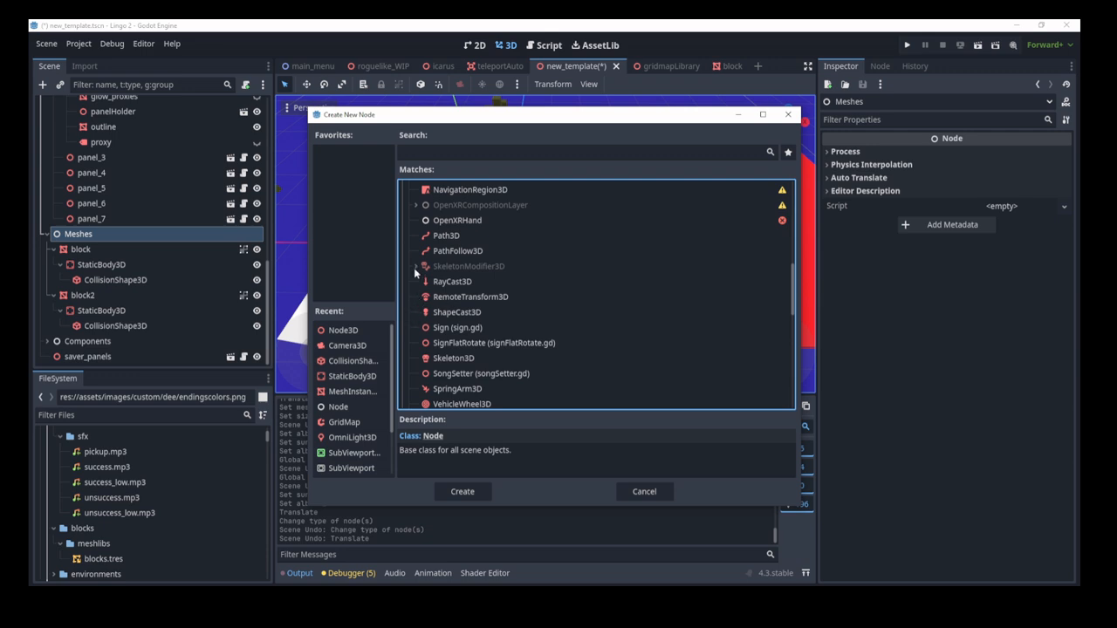
scroll(414, 273, down, 6)
scroll(412, 216, up, 1)
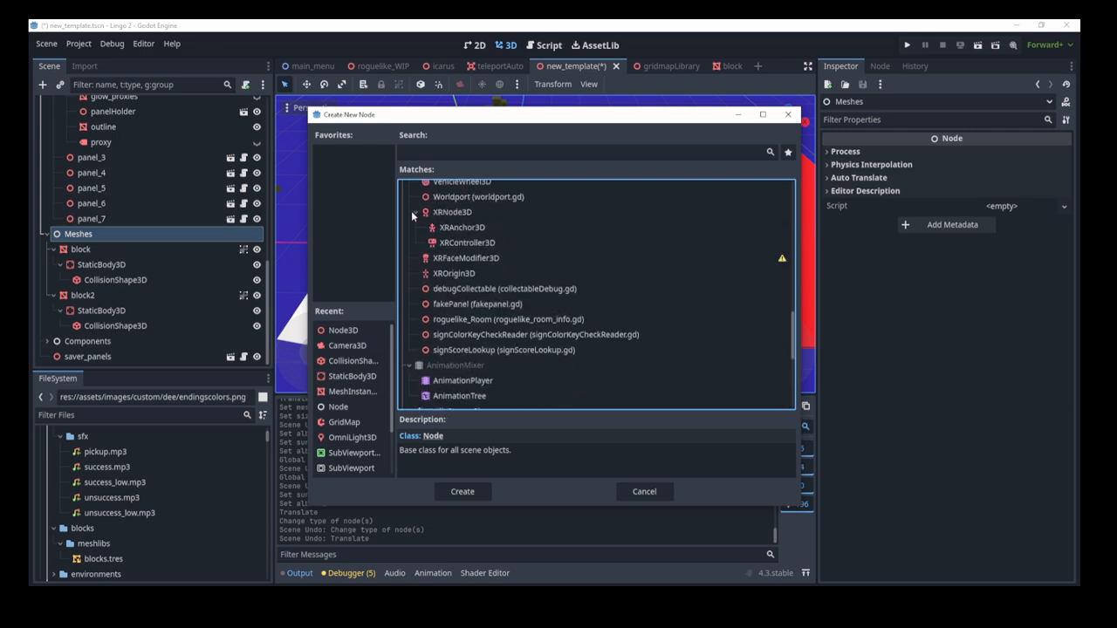
scroll(557, 277, up, 7)
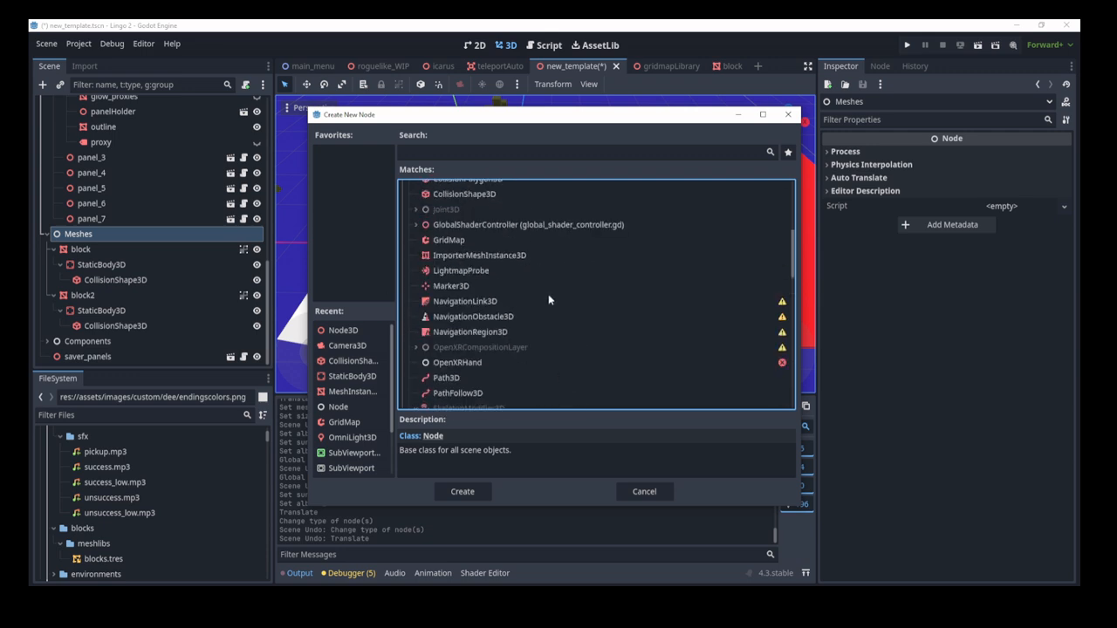
scroll(547, 294, up, 4)
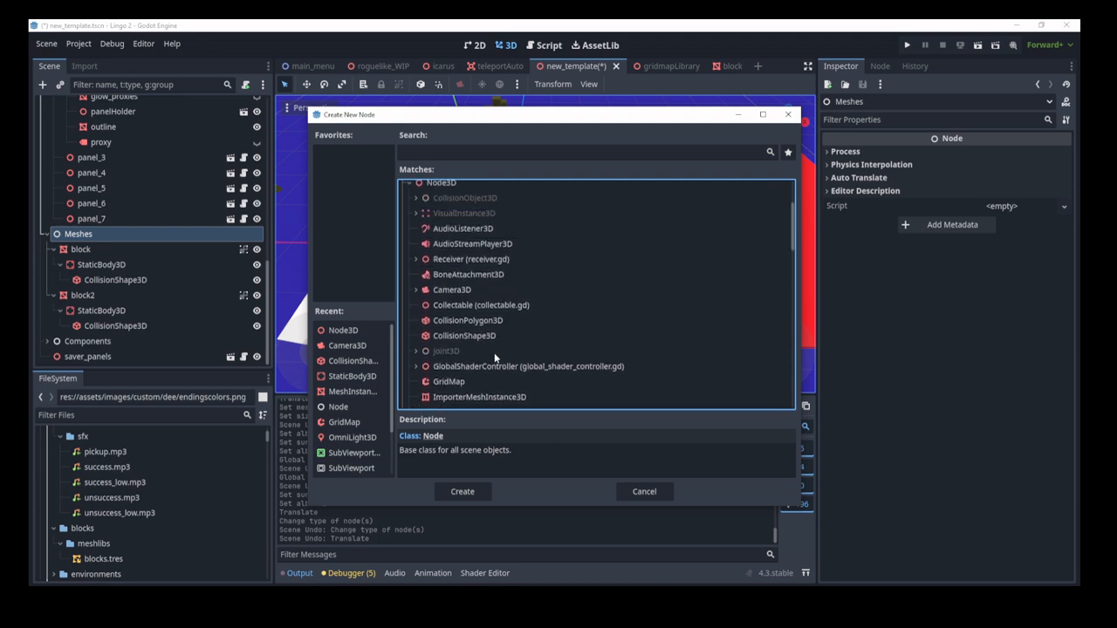
Step: Expand Receiver and create a PanelMain (panel.gd) node
click(486, 264)
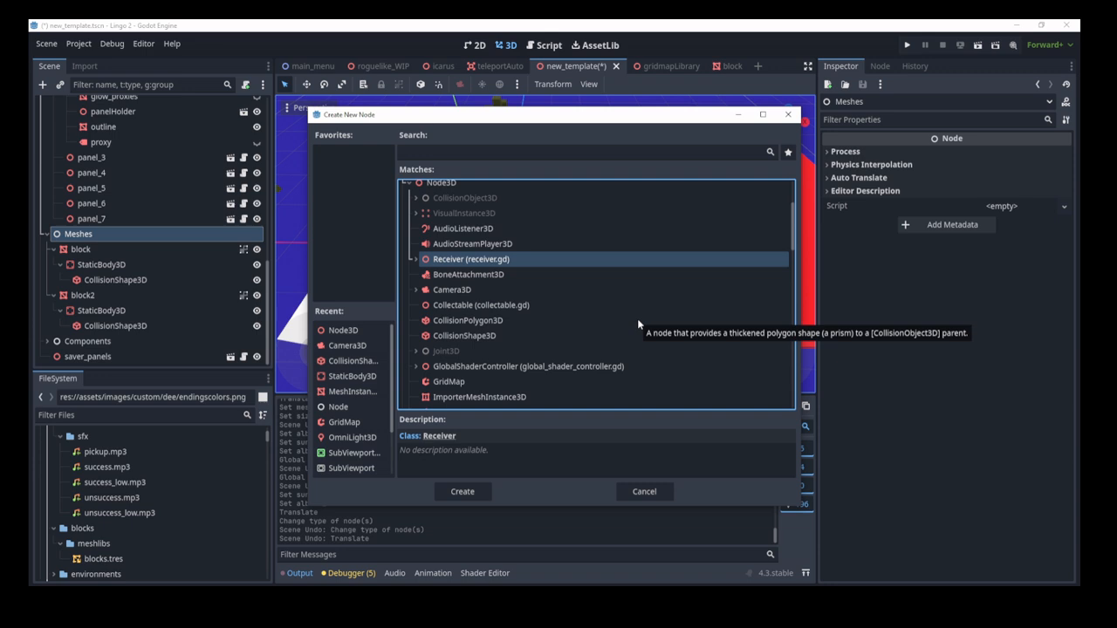
click(414, 259)
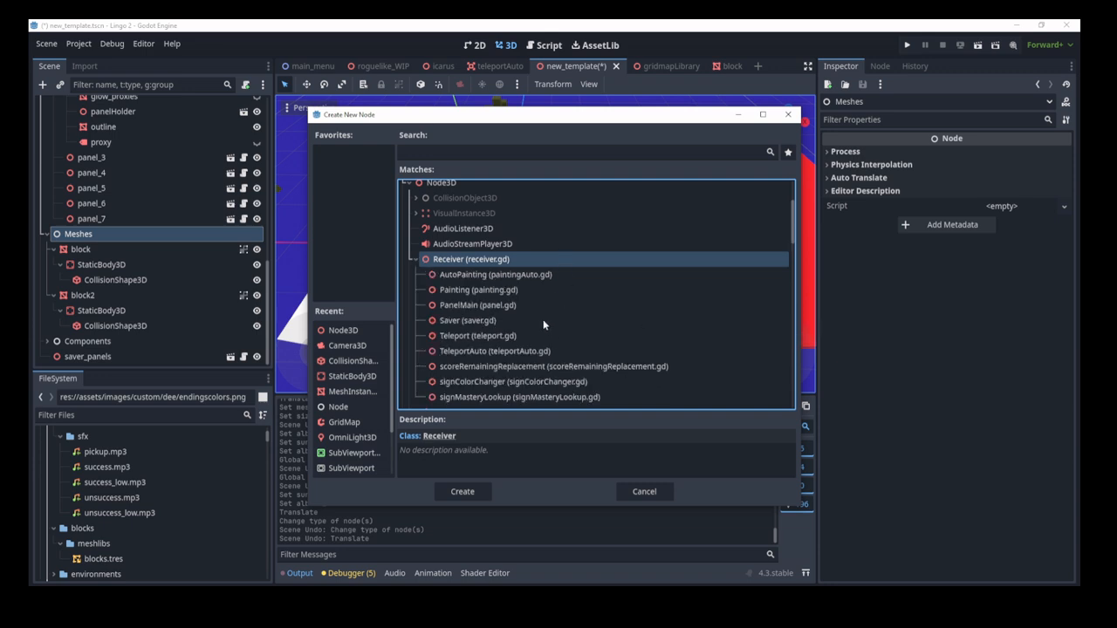
scroll(554, 279, down, 3)
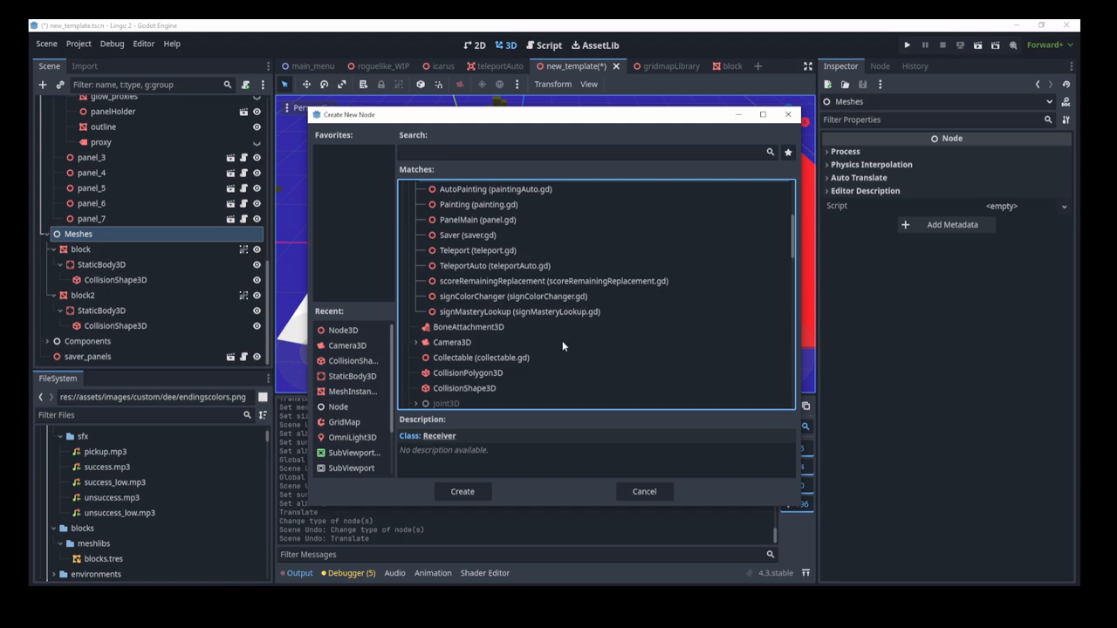
scroll(561, 341, up, 3)
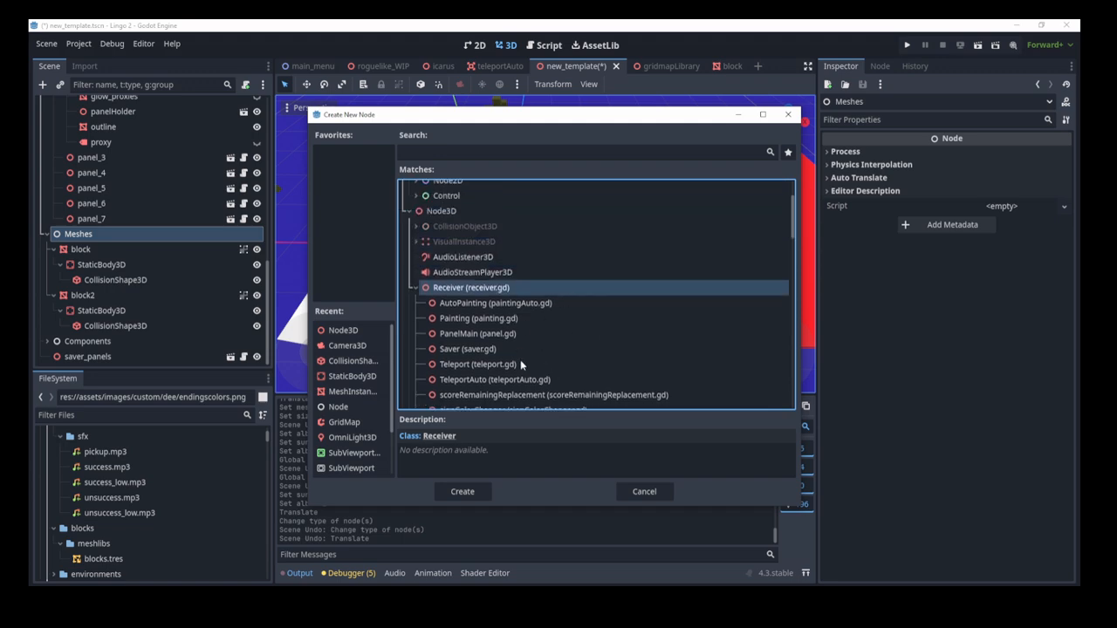
click(501, 338)
click(462, 491)
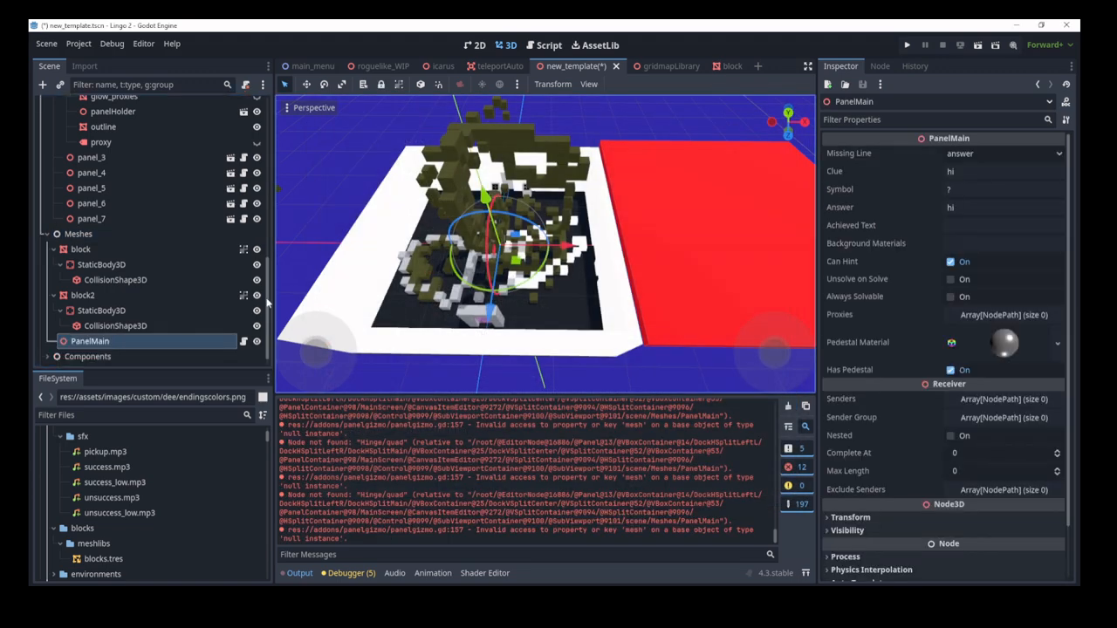
scroll(197, 297, down, 1)
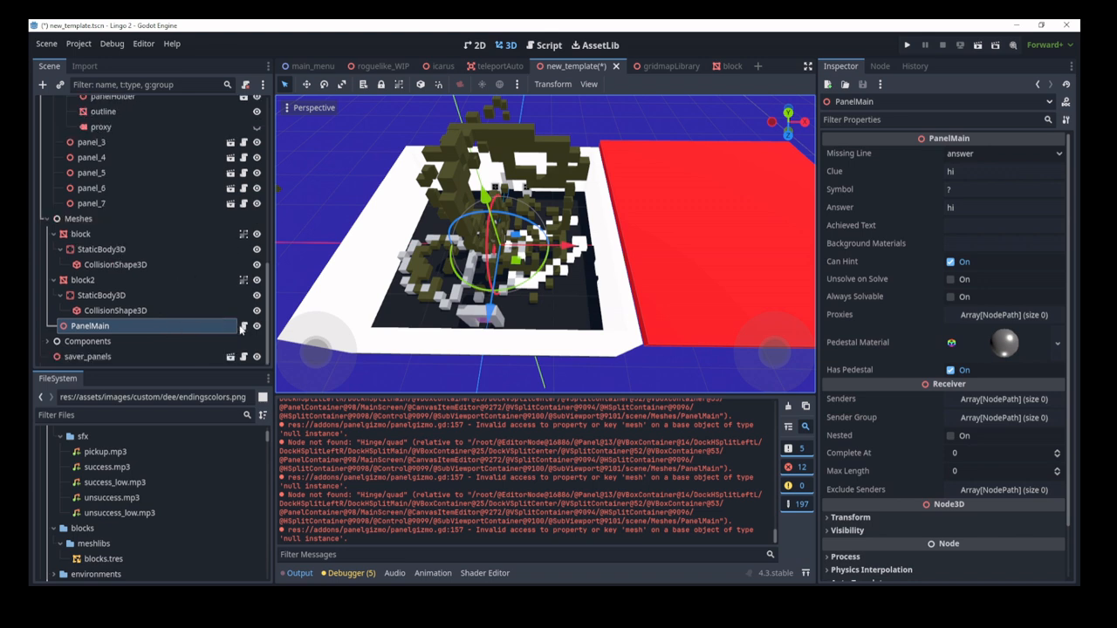
scroll(218, 297, up, 6)
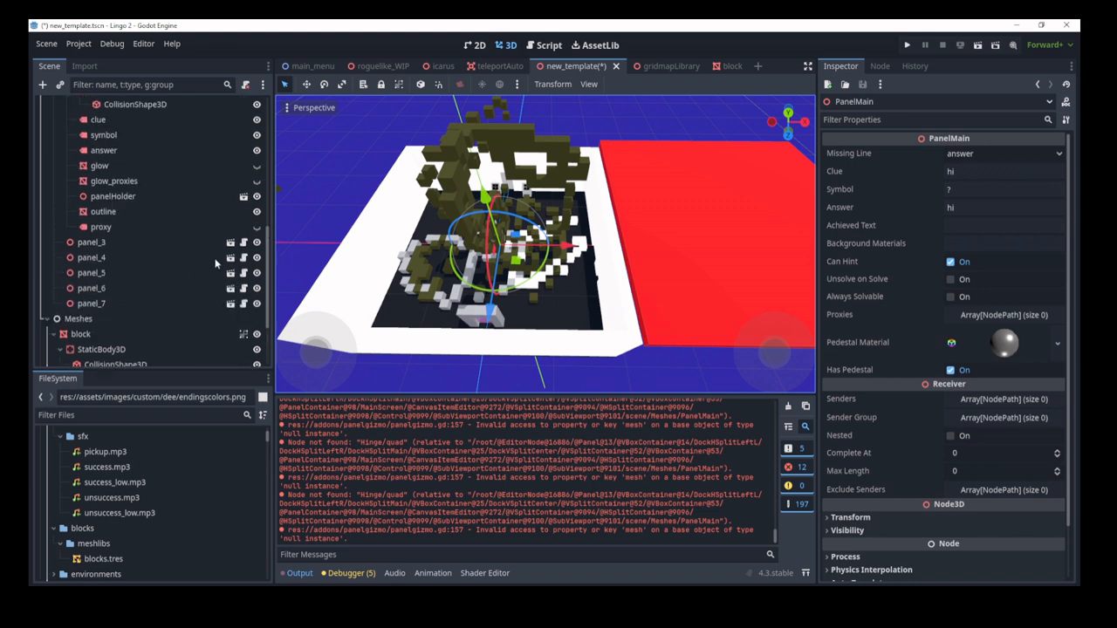
scroll(244, 277, down, 2)
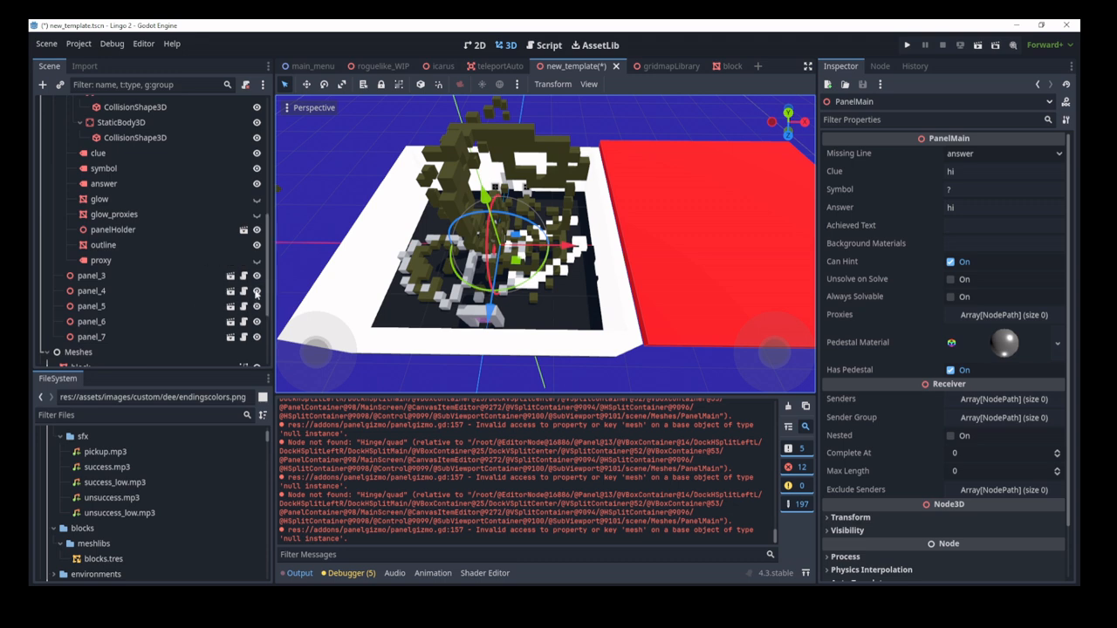
scroll(214, 292, down, 5)
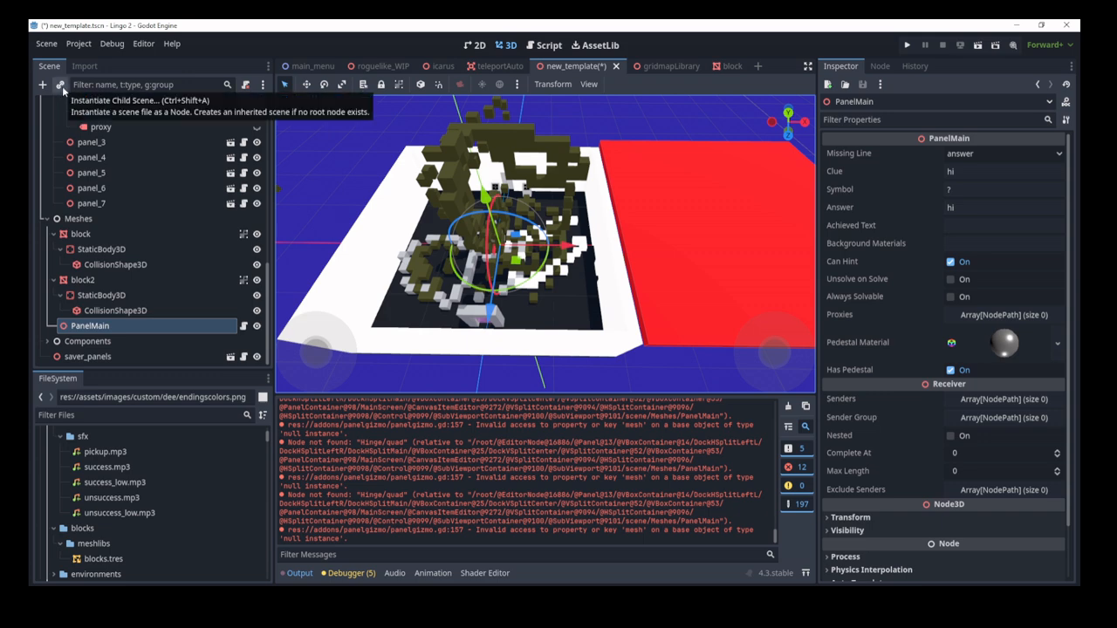
Step: Instance panel.tscn as a child scene under PanelMain
click(62, 87)
text(panel)
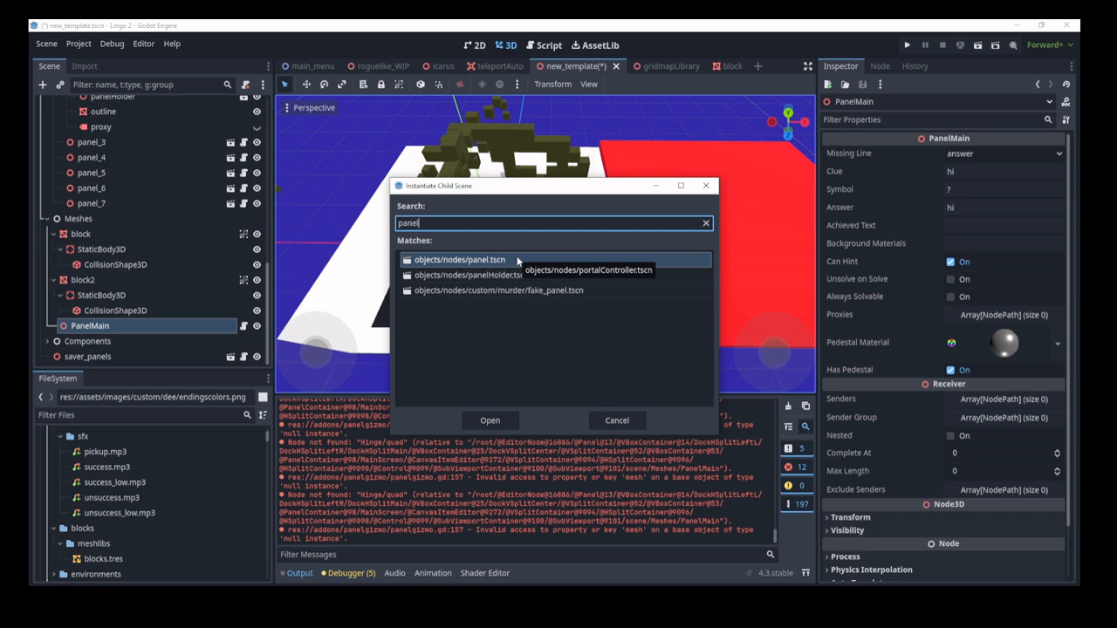
click(489, 419)
scroll(176, 277, down, 1)
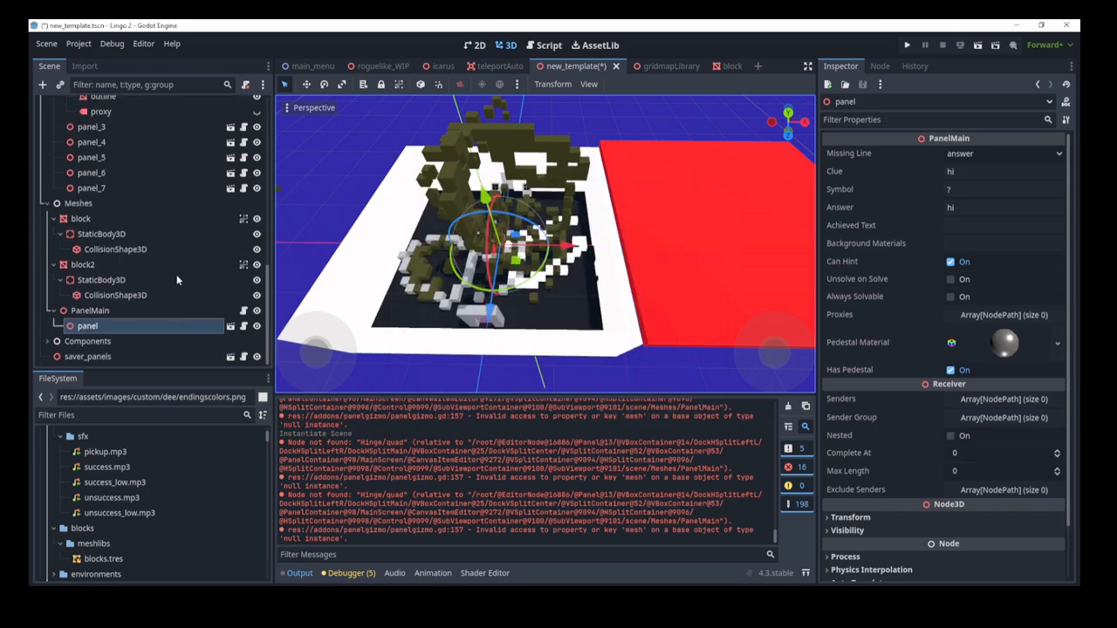
Step: Move PanelMain about -4.75 along X and orbit the view to a low angle
drag(569, 246, 361, 244)
click(143, 312)
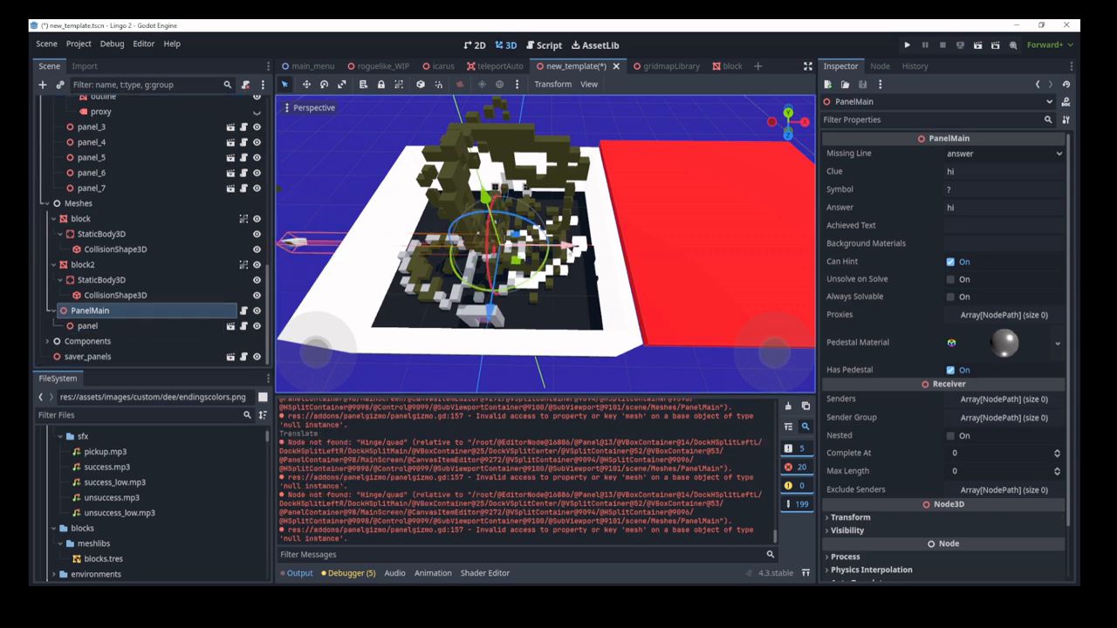
drag(567, 246, 350, 245)
middle_drag(381, 274, 432, 240)
drag(434, 228, 445, 209)
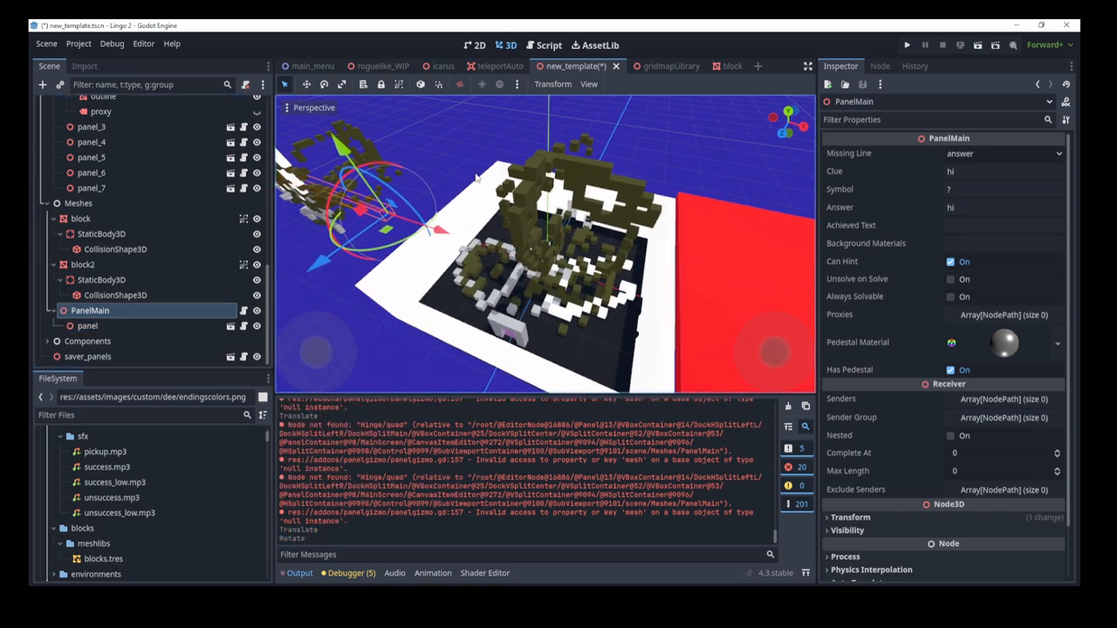
mouse_move(476, 175)
middle_down()
mouse_move(511, 165)
mouse_move(489, 109)
mouse_move(454, 110)
mouse_move(371, 166)
mouse_move(349, 200)
mouse_move(346, 185)
mouse_move(459, 153)
mouse_move(465, 174)
middle_up()
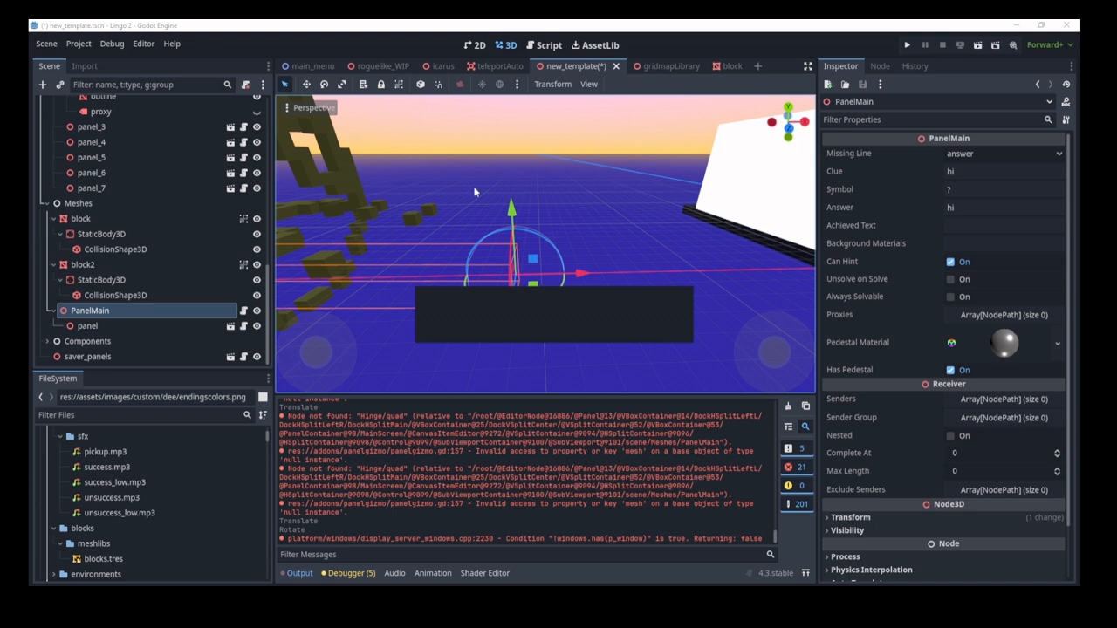
Step: Run the level and inspect the get_mesh null-instance error at panel.gd line 187, then reselect PanelMain
key(F5)
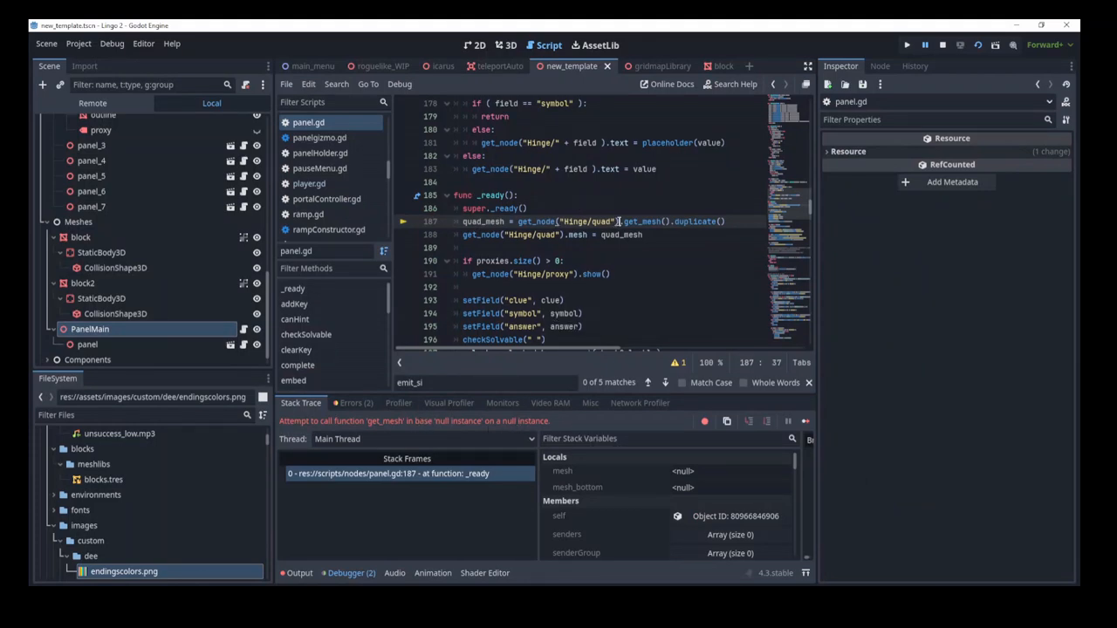
drag(616, 221, 556, 222)
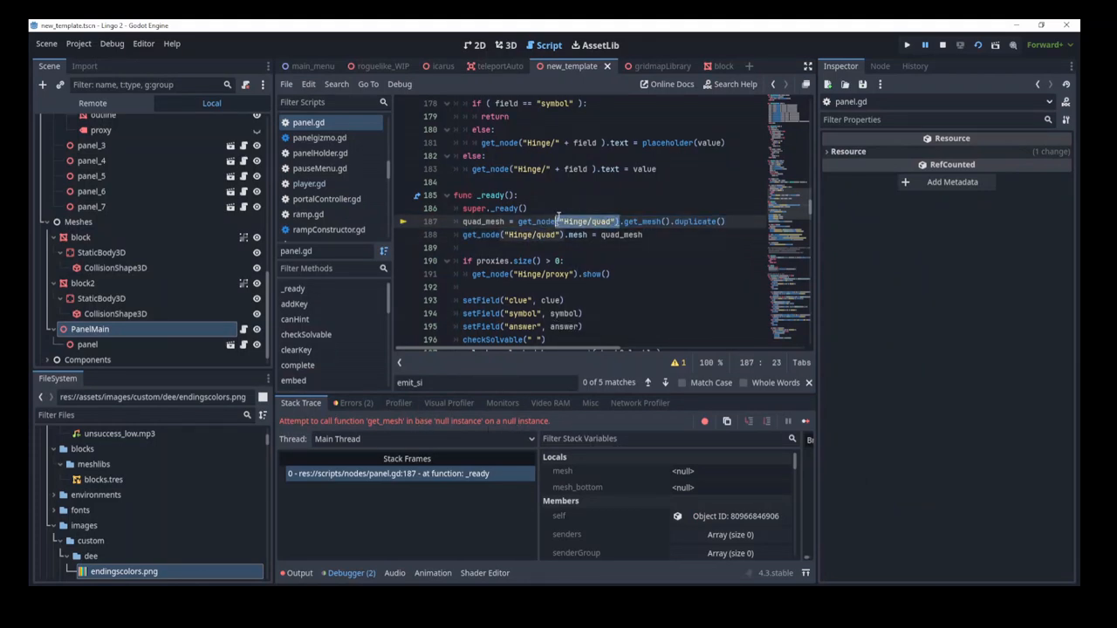
click(504, 44)
click(86, 326)
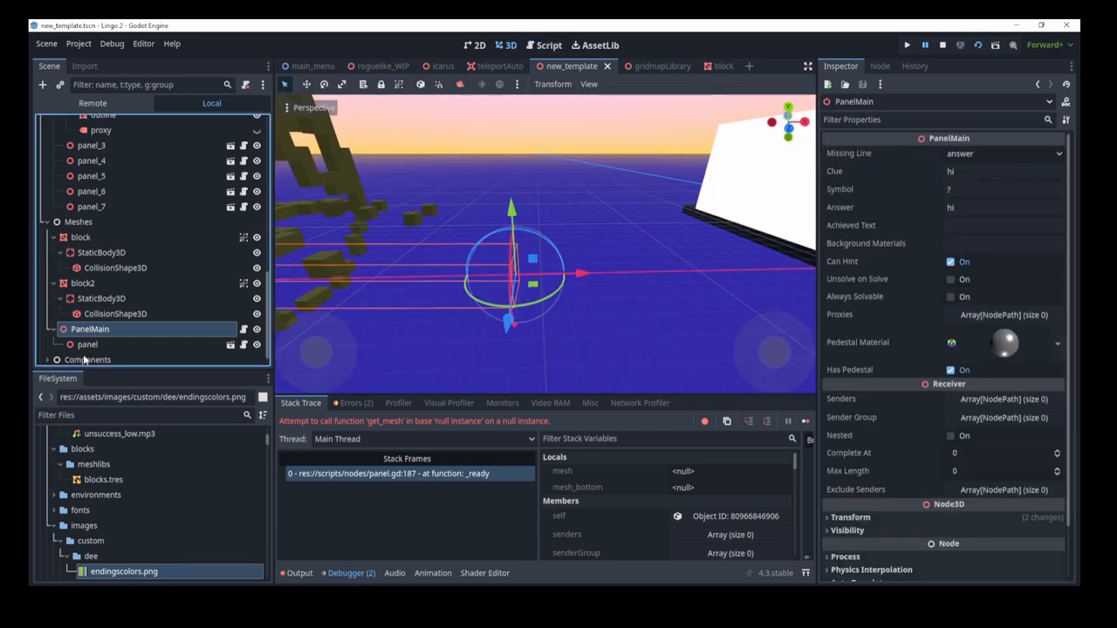
Step: Delete PanelMain together with its panel child
click(101, 347)
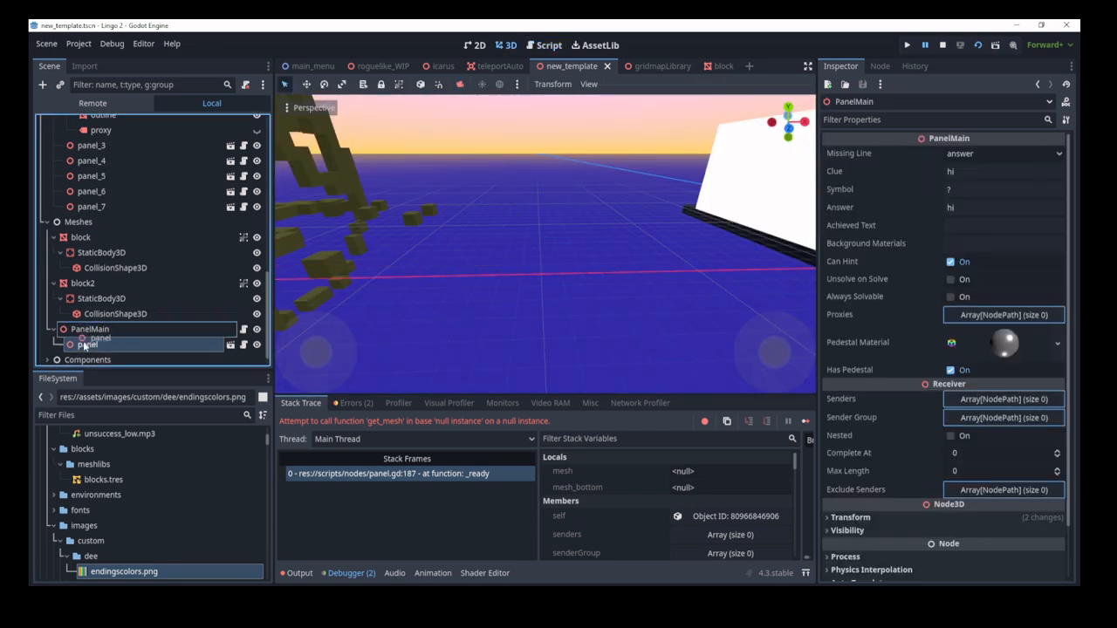
click(91, 329)
key(Delete)
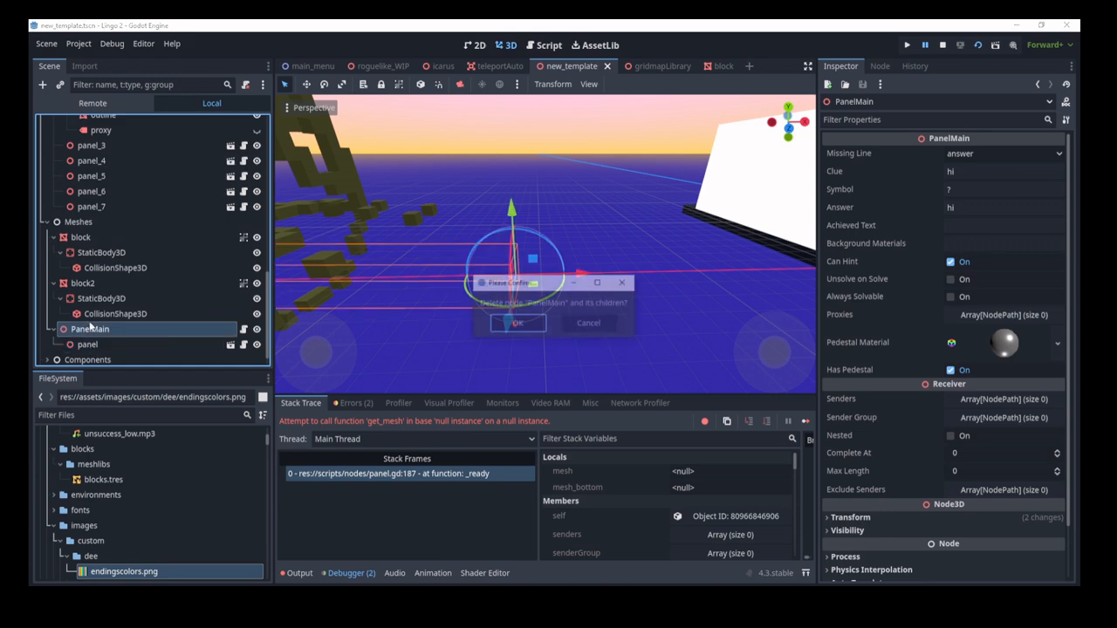
key(Return)
Step: Toggle panel_1's visibility off and back on
scroll(207, 297, up, 15)
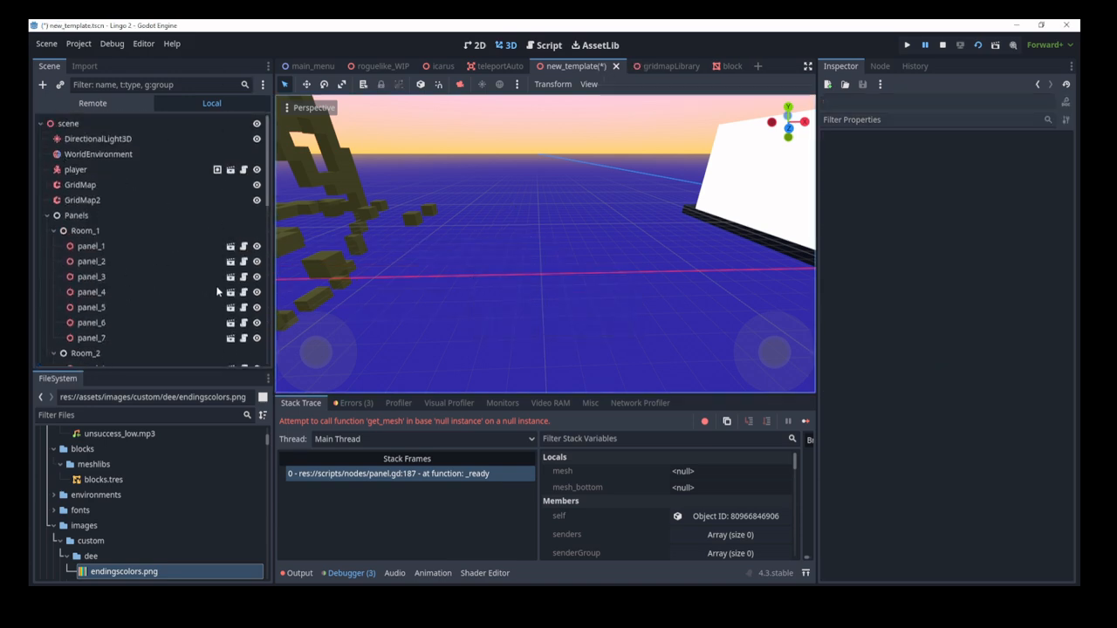
key(s)
right_drag(512, 284, 494, 284)
key(e)
click(258, 245)
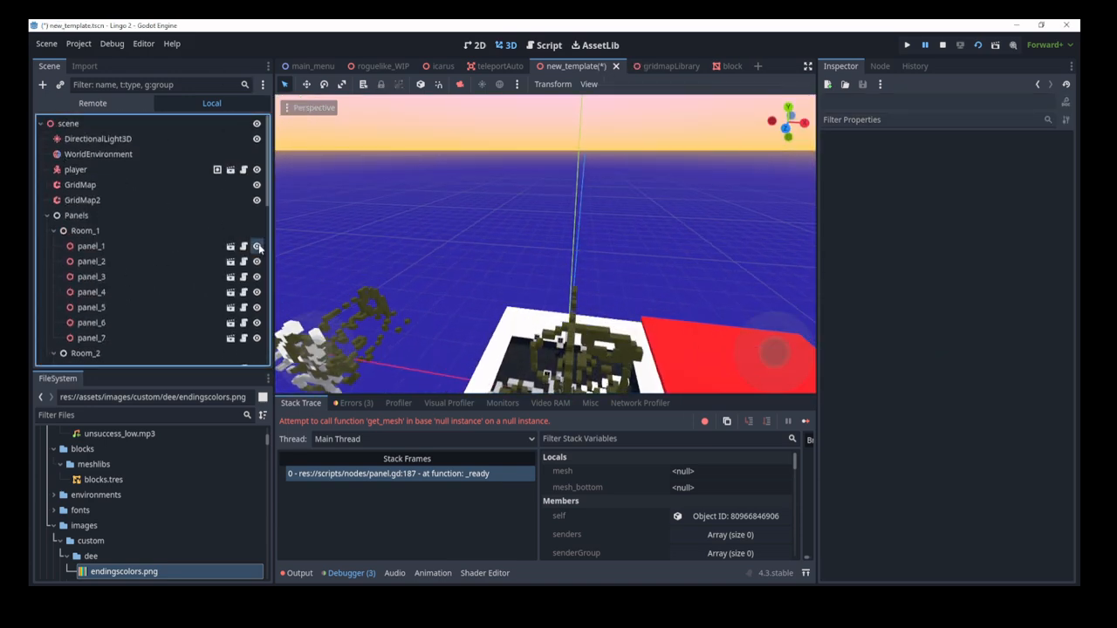
click(258, 246)
click(258, 246)
Step: Open panel_1's PanelMain script and review panel_1's properties in the Inspector
click(243, 246)
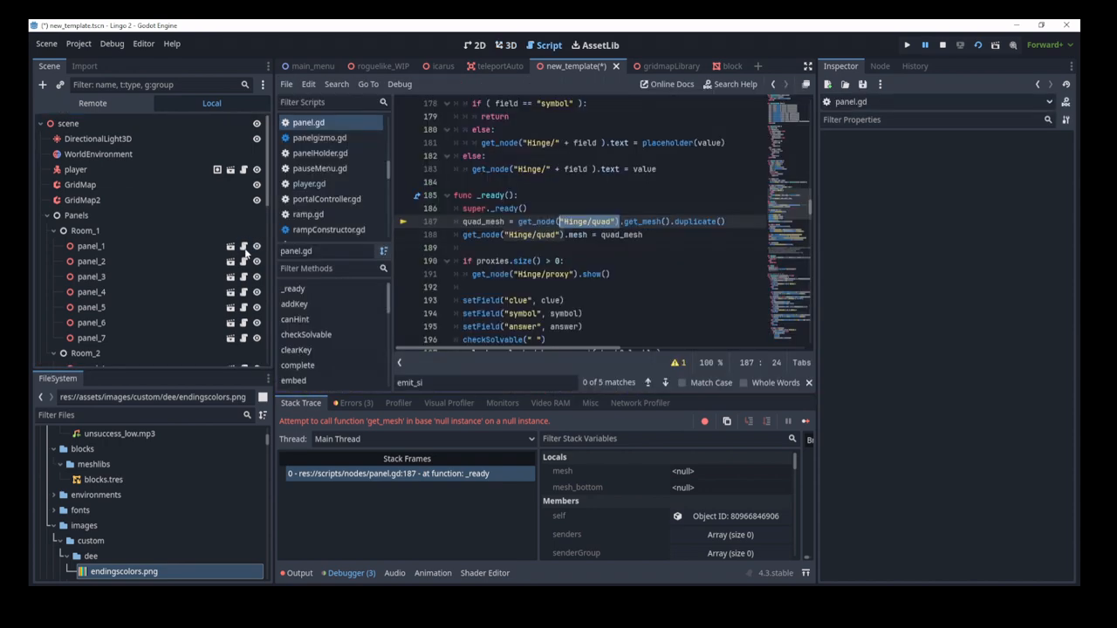
scroll(618, 231, up, 20)
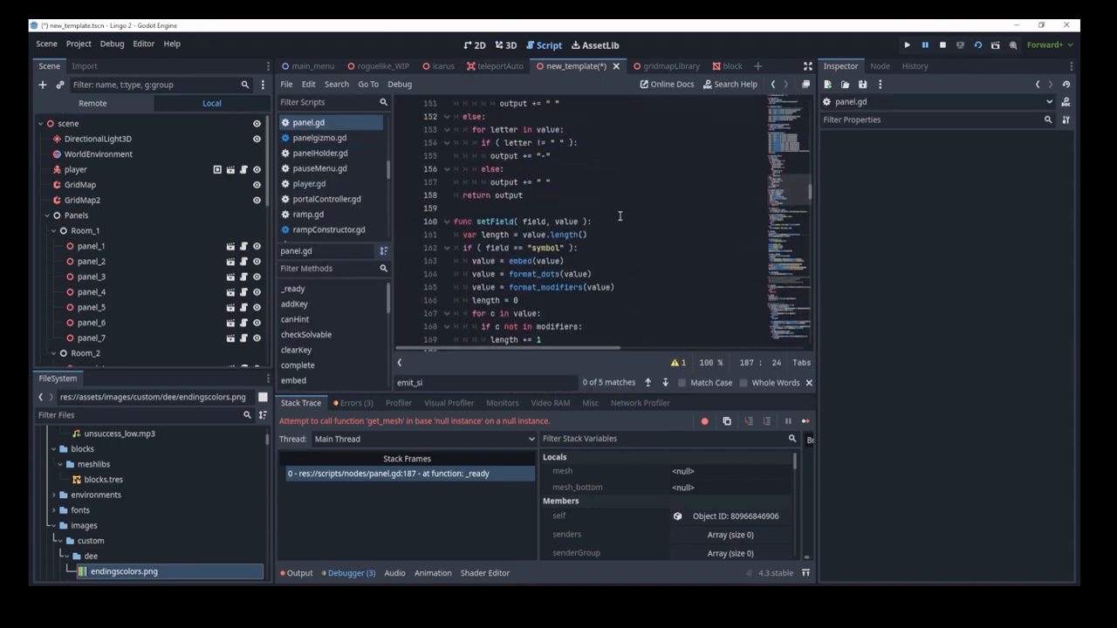
click(91, 246)
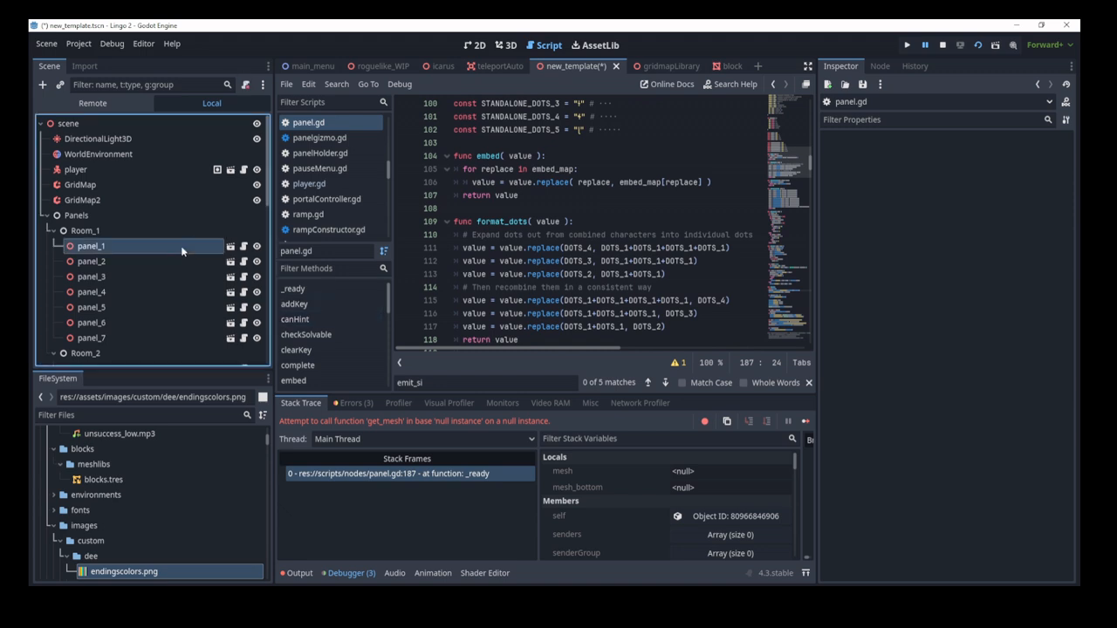
scroll(1007, 438, down, 3)
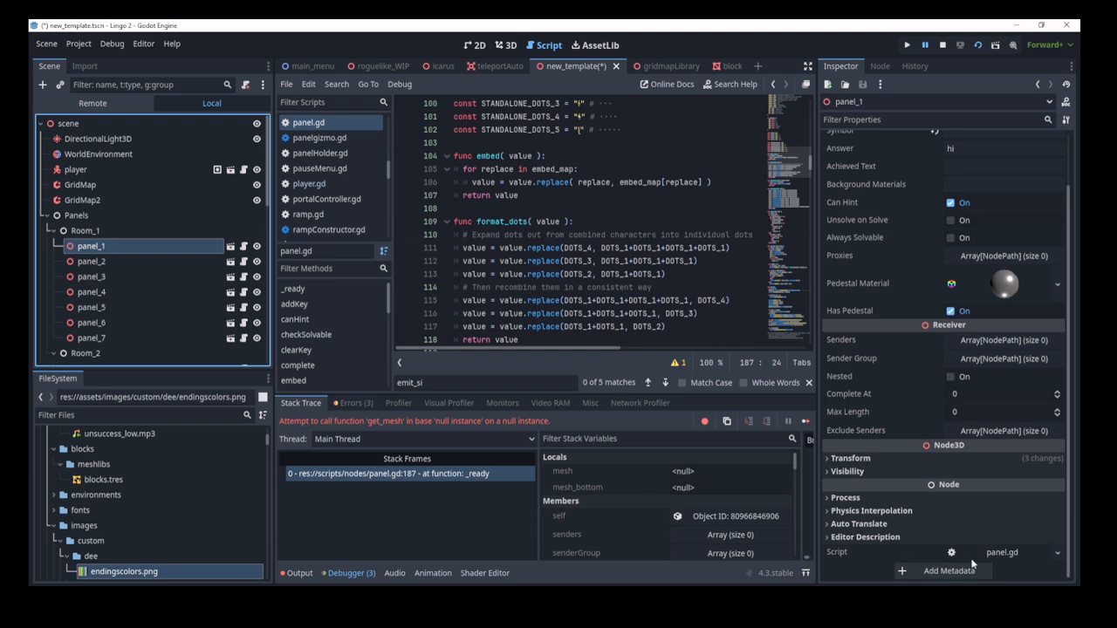
Step: Clear and restore panel_1's Script property, then open panel.tscn in its own tab
click(1052, 555)
click(1012, 522)
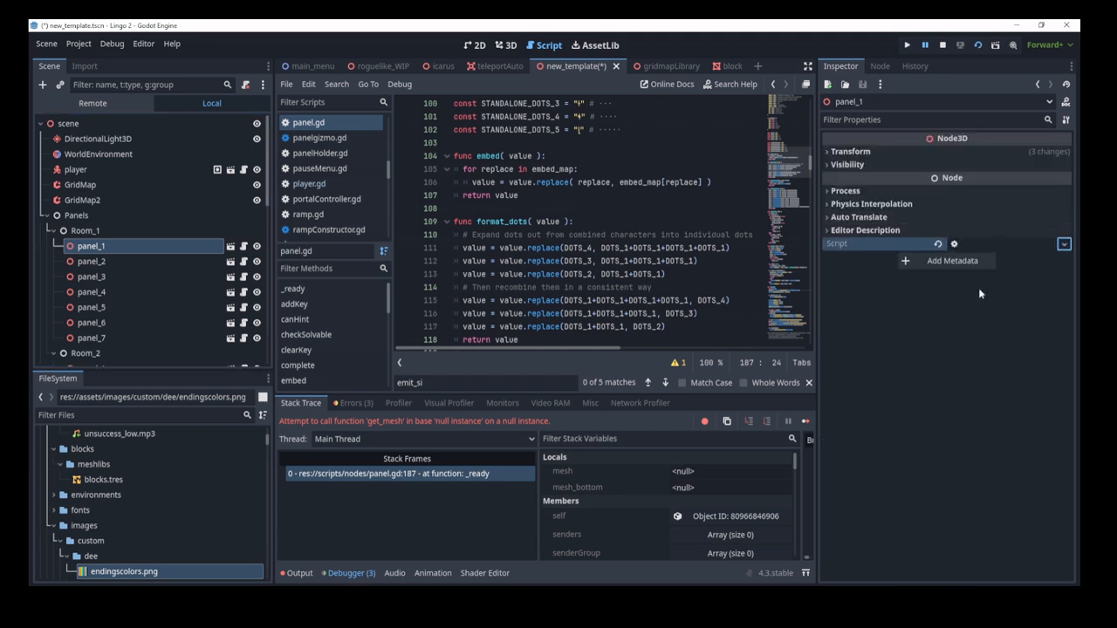
click(991, 243)
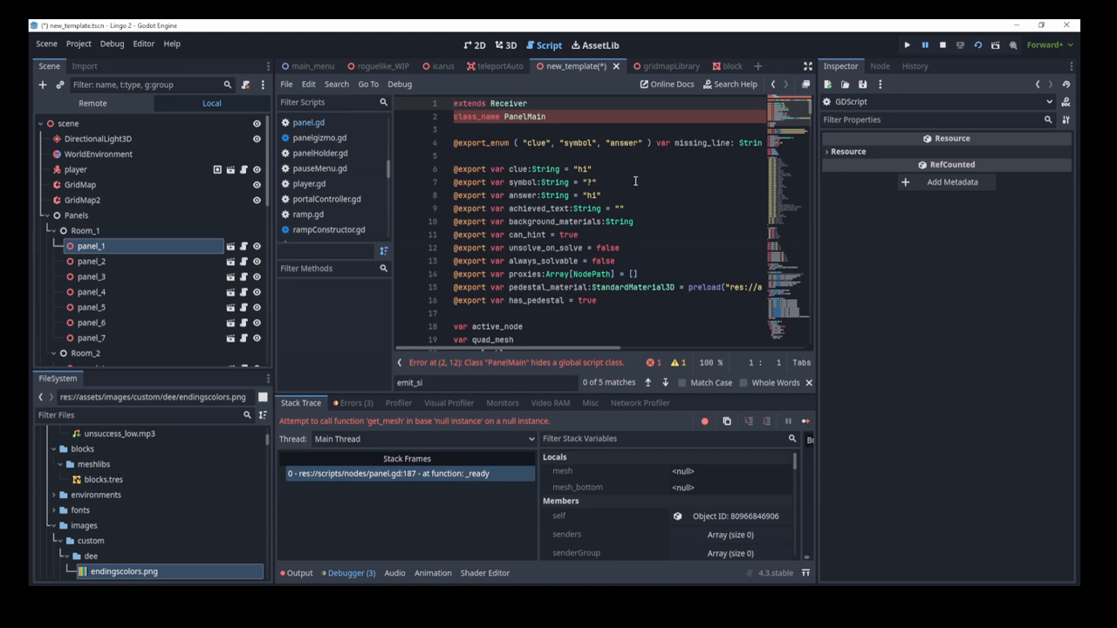
click(505, 45)
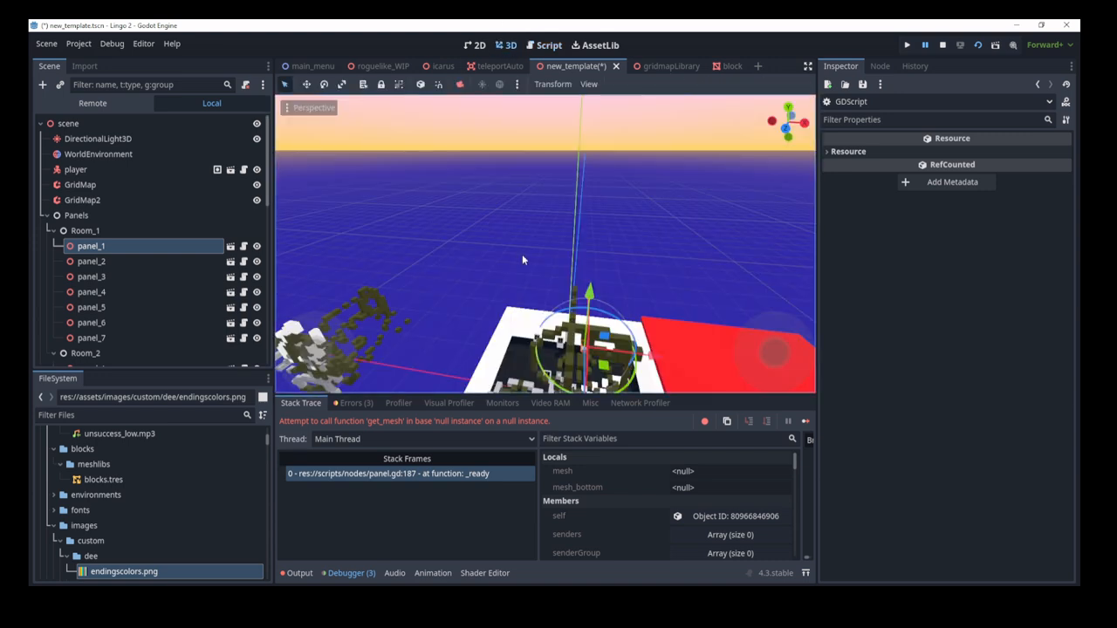
click(230, 246)
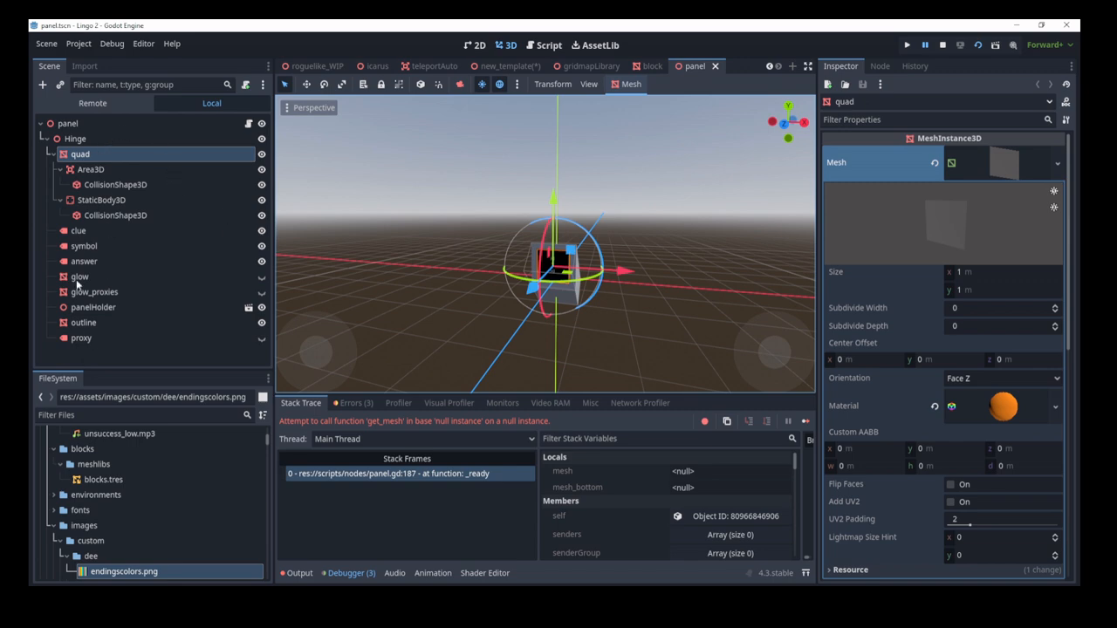
Step: Back in new_template, enable Editable Children on panel_1 and view it up close
click(503, 70)
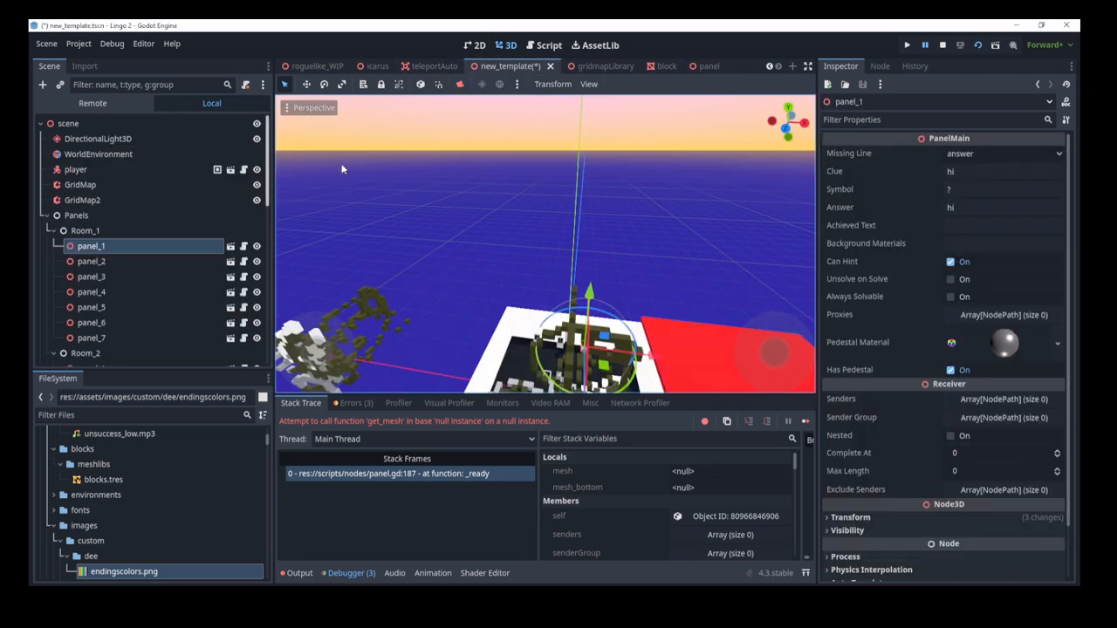
right_click(165, 251)
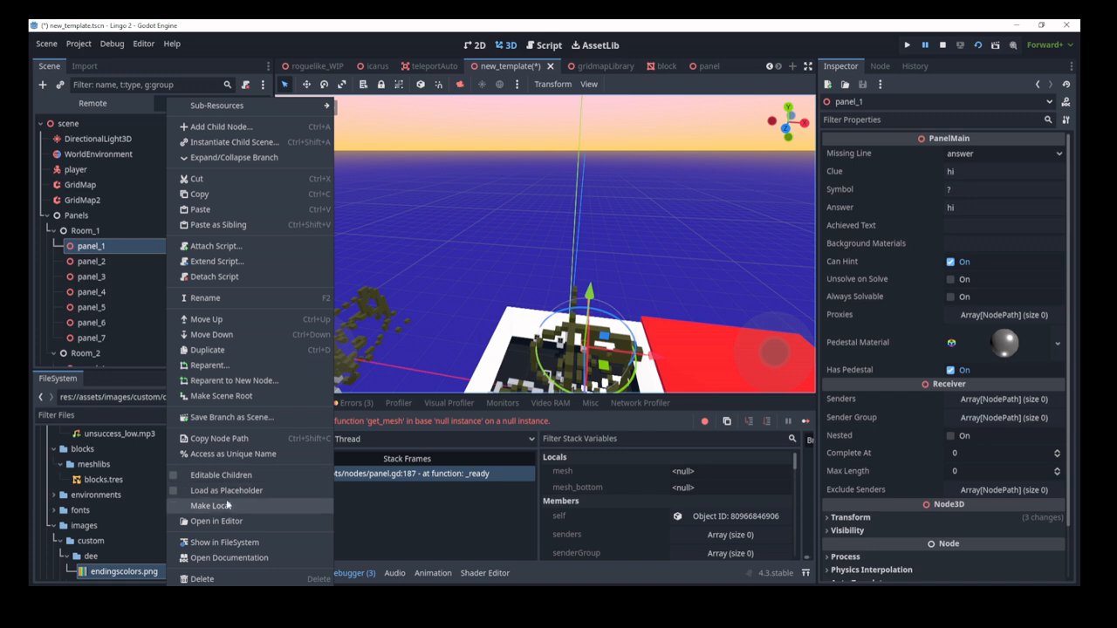
click(258, 474)
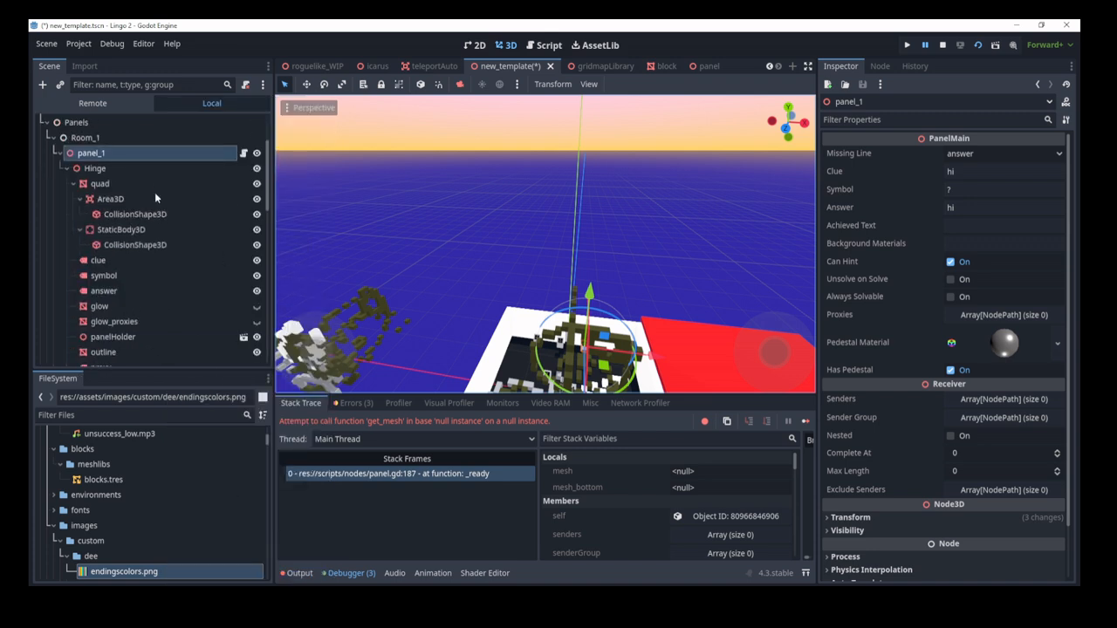
scroll(149, 247, down, 2)
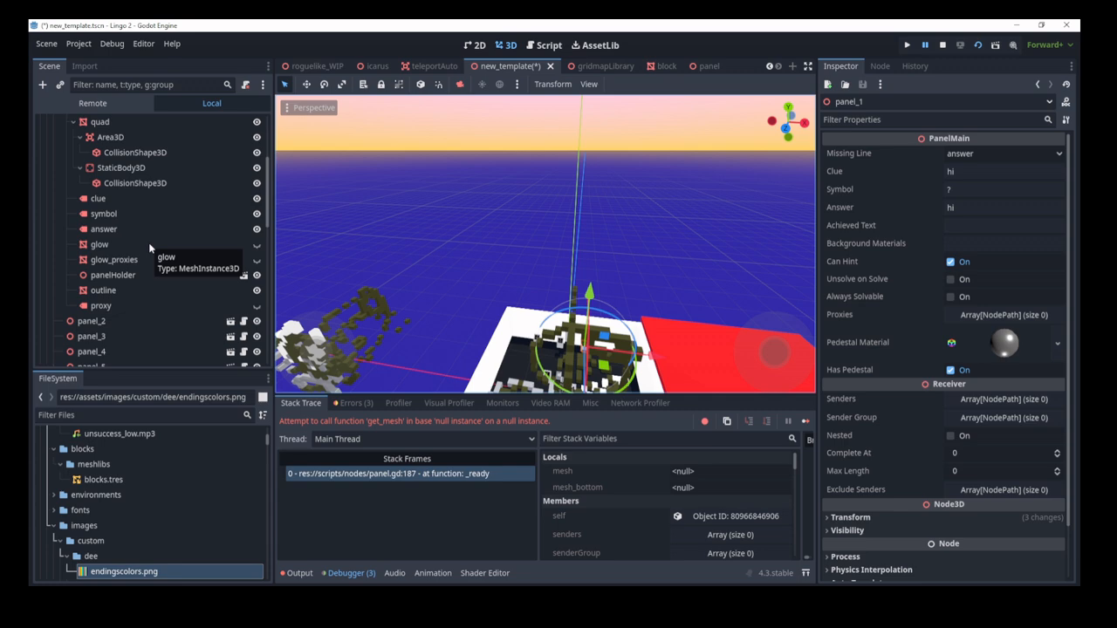
scroll(148, 244, up, 3)
scroll(147, 256, down, 2)
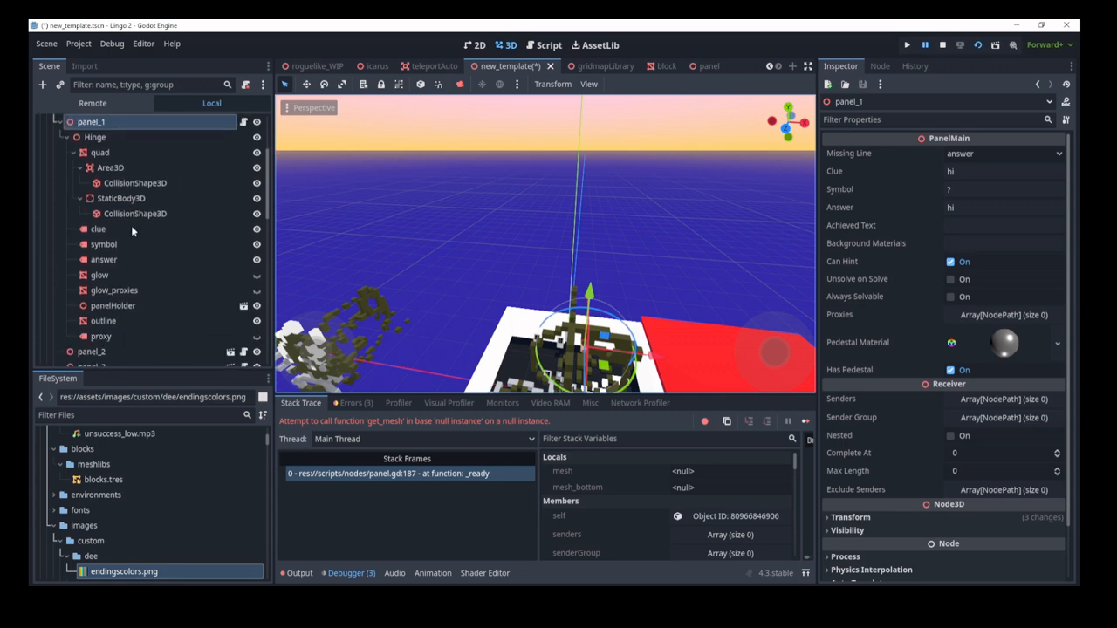
right_drag(415, 270, 438, 343)
key(s)
key(w)
scroll(97, 197, up, 2)
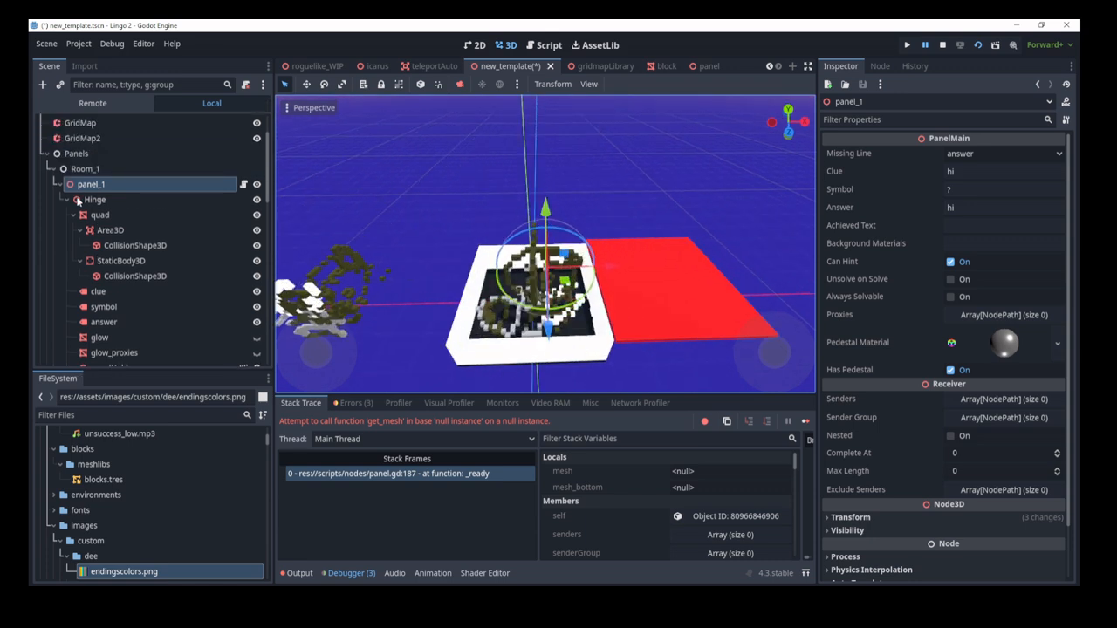
Step: Review panel_1's child nodes in the Scene tree and bring up the Node dock's groups and signals
click(59, 184)
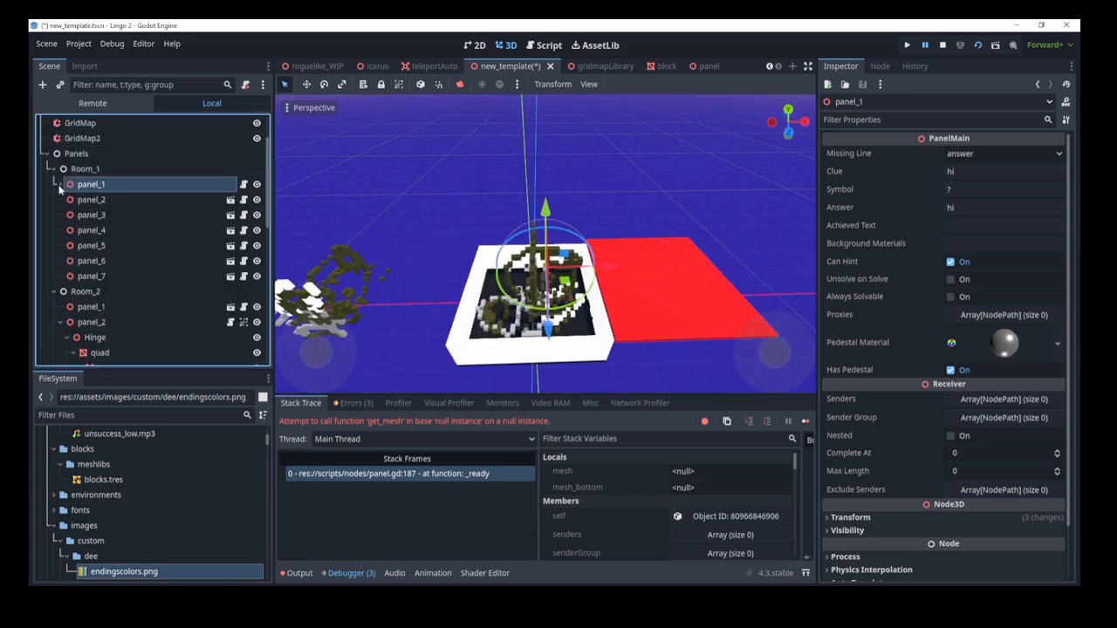
click(59, 184)
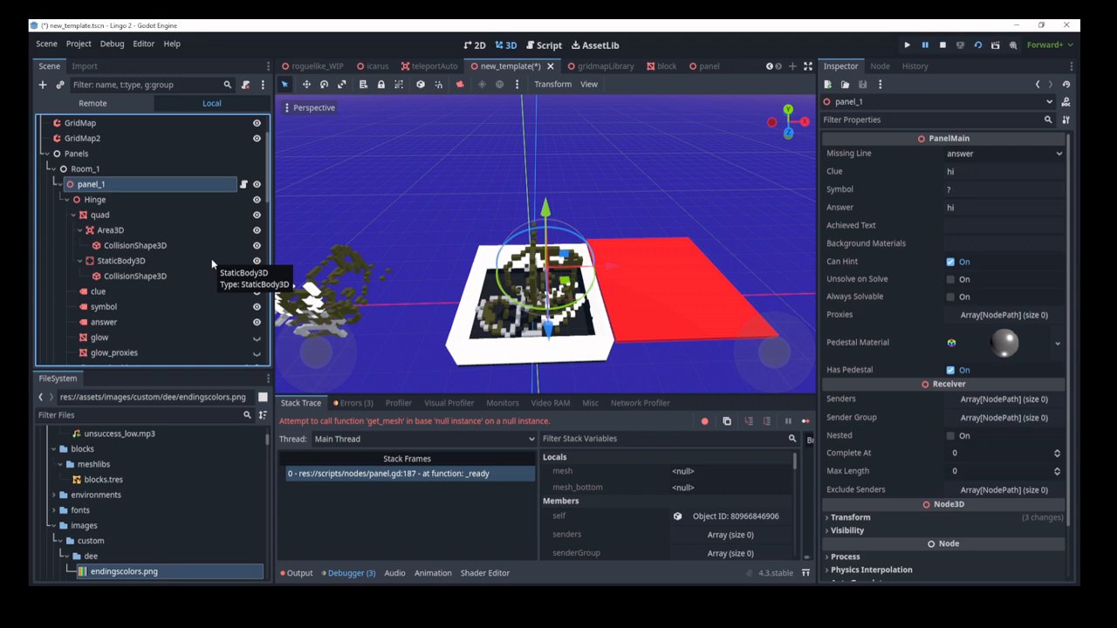
scroll(211, 259, down, 2)
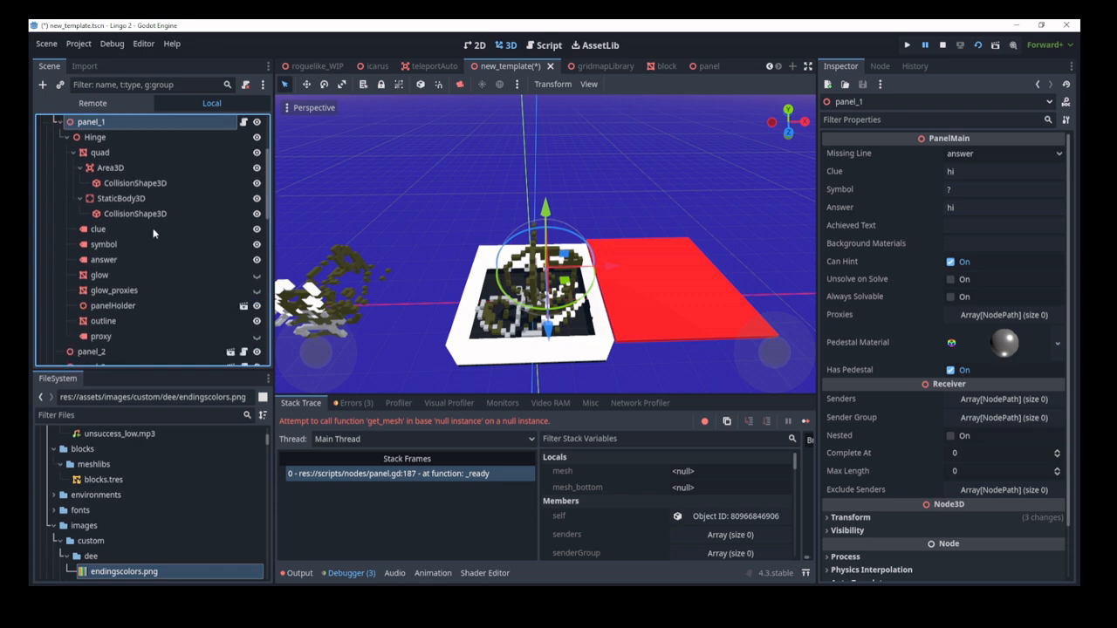
click(59, 122)
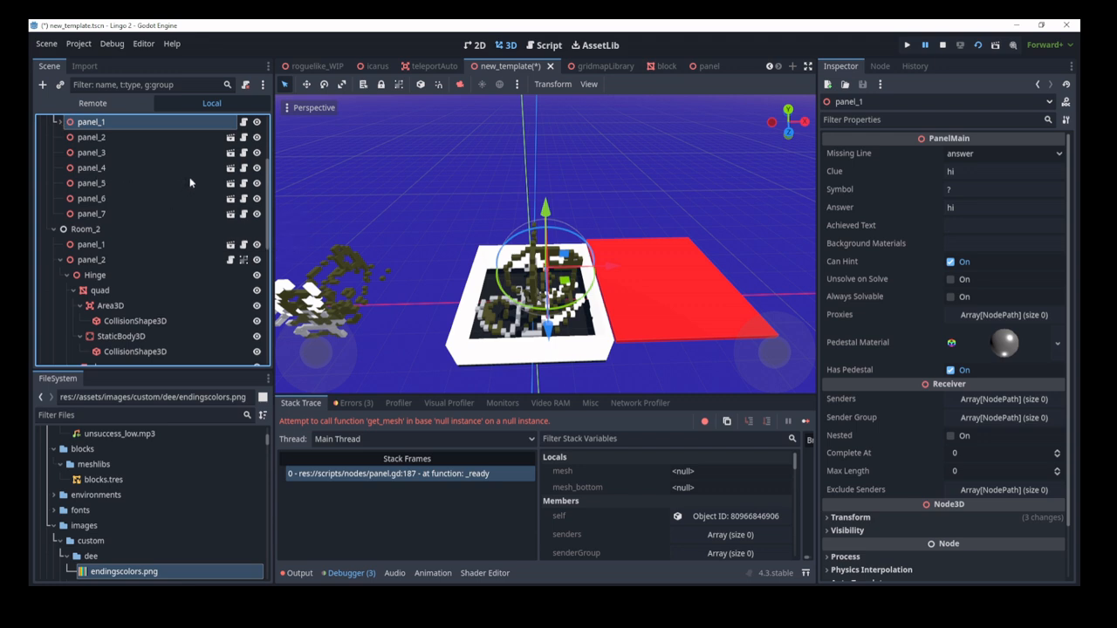
scroll(191, 176, up, 3)
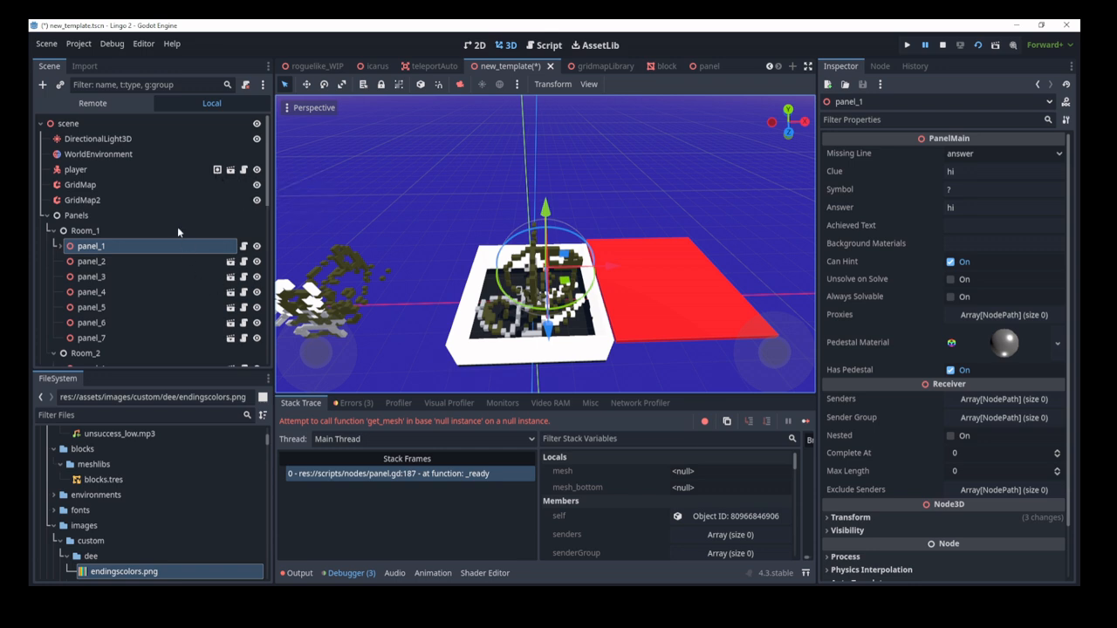
click(879, 67)
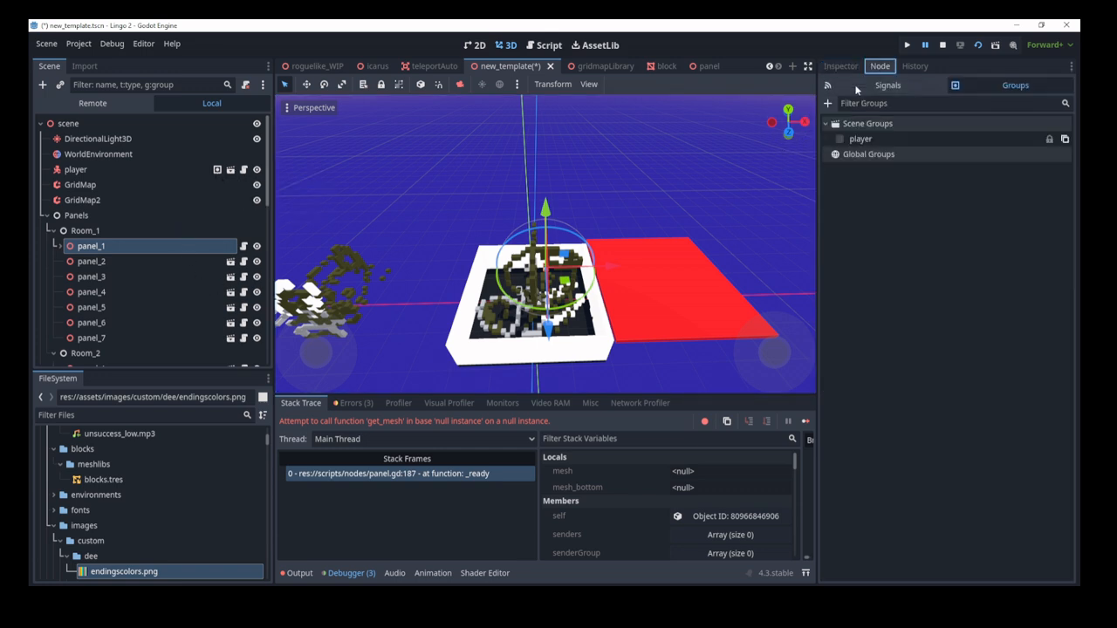
Step: Connect panel_1's sfx_unsuccess signal to player.gd, then delete that connection
click(883, 84)
double_click(877, 154)
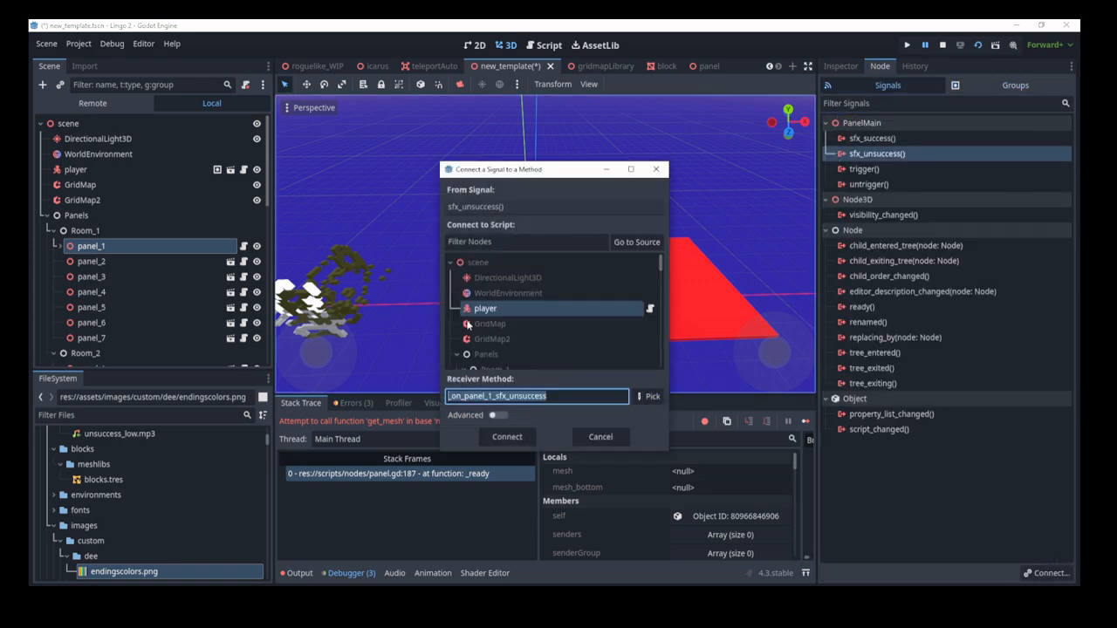
click(510, 436)
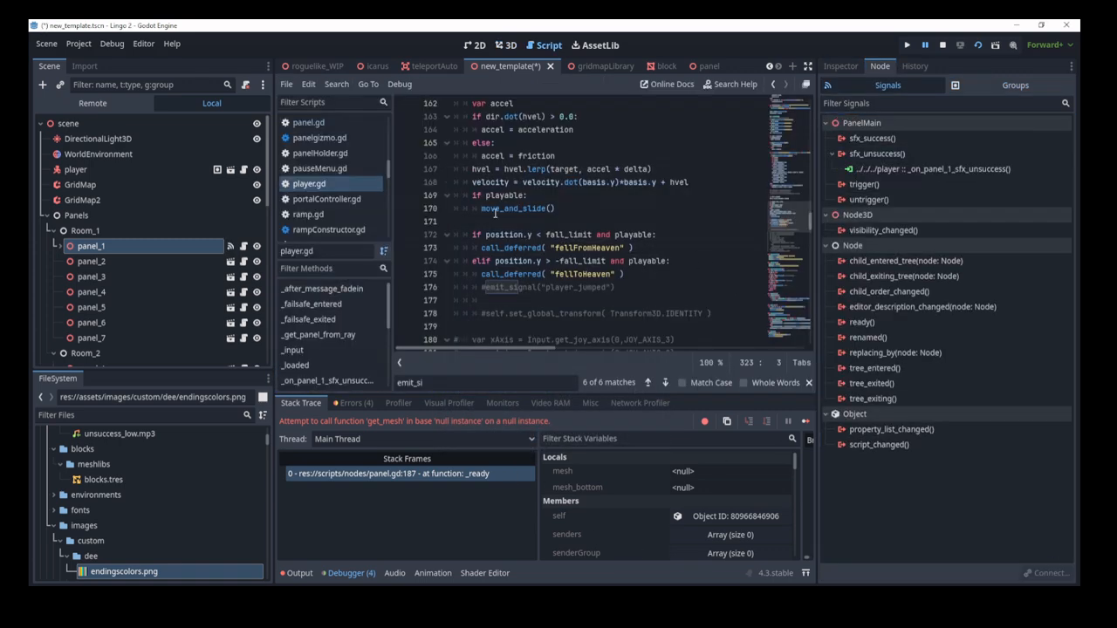
click(506, 45)
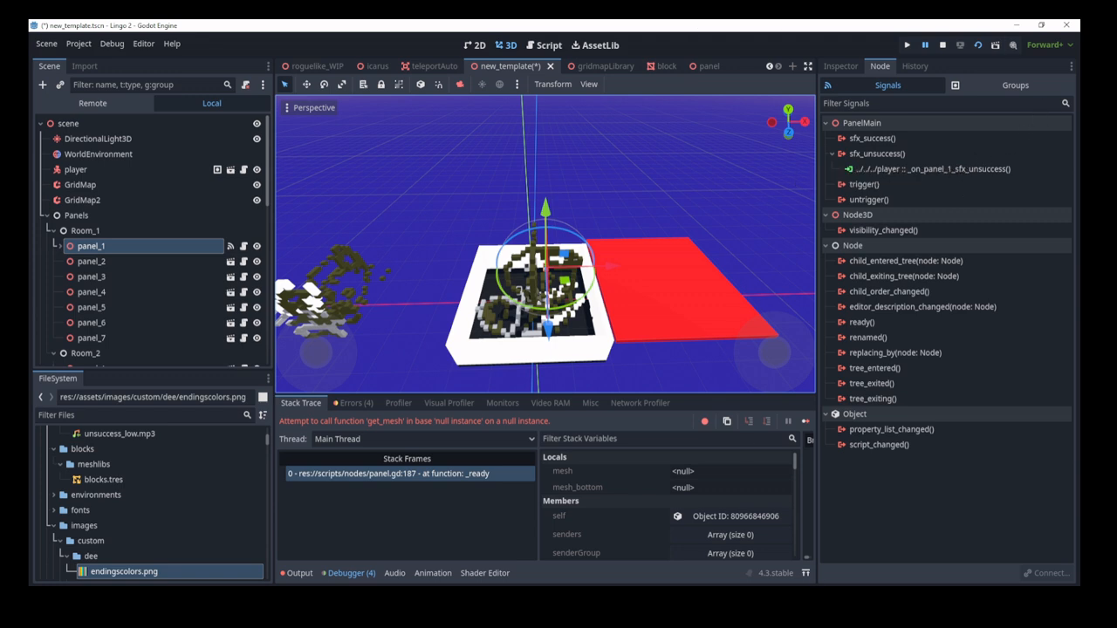
click(925, 170)
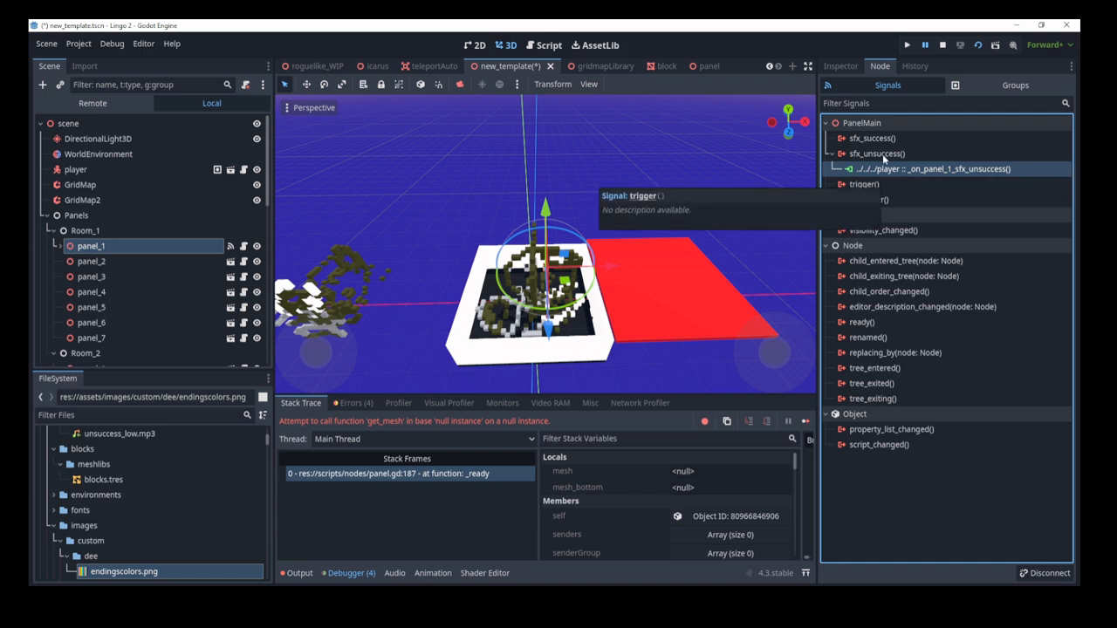
key(Delete)
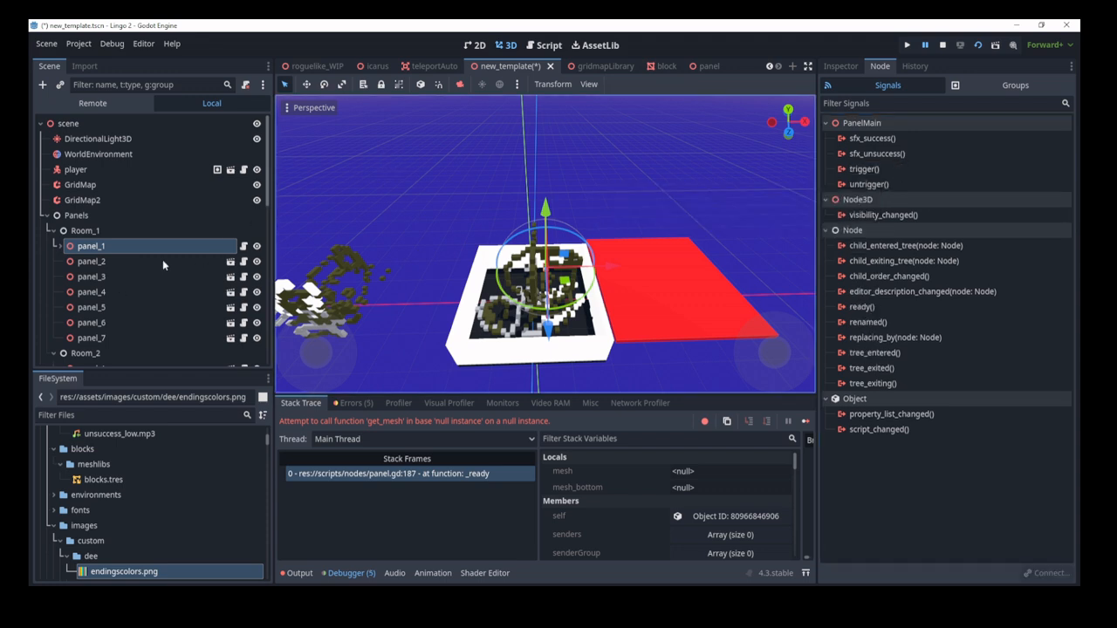
Step: Connect panel_1's trigger signal to player.gd, then disconnect it again
double_click(863, 168)
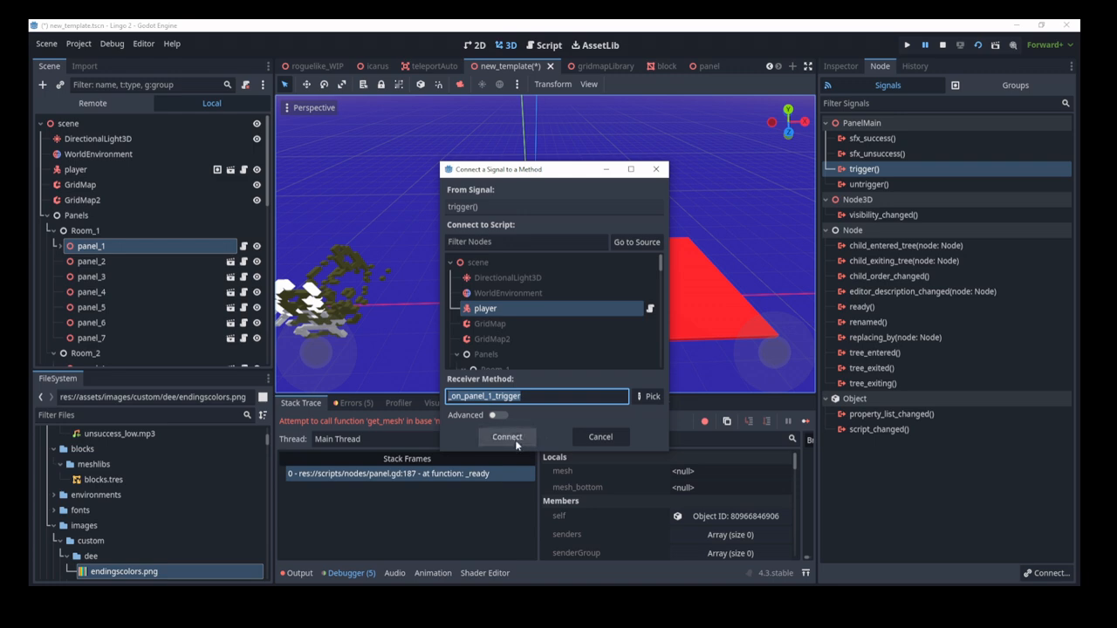
click(515, 441)
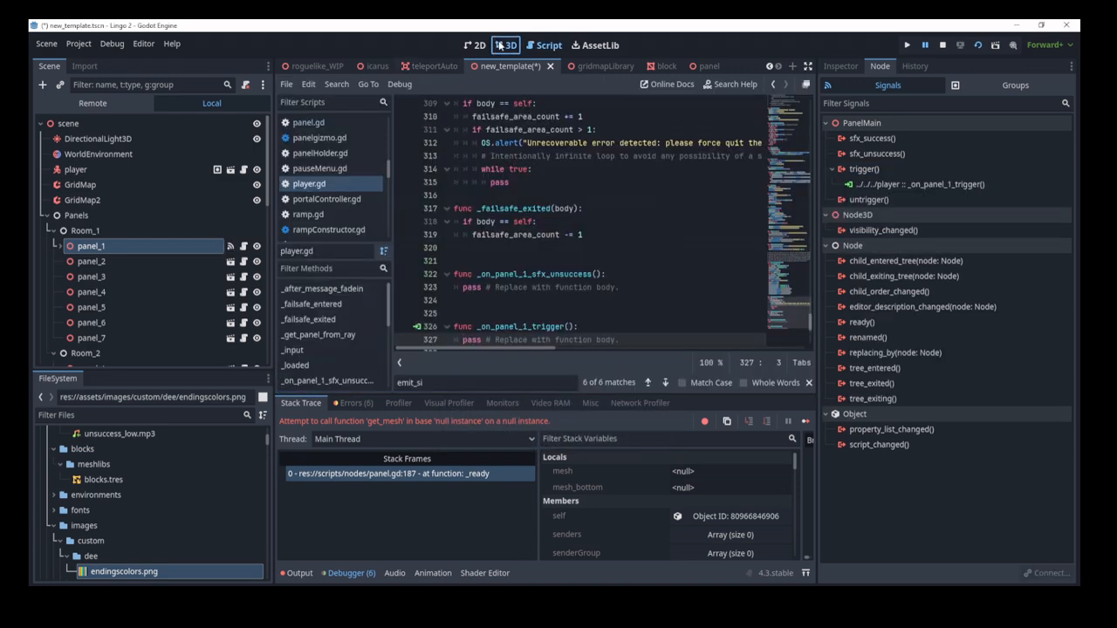
click(501, 46)
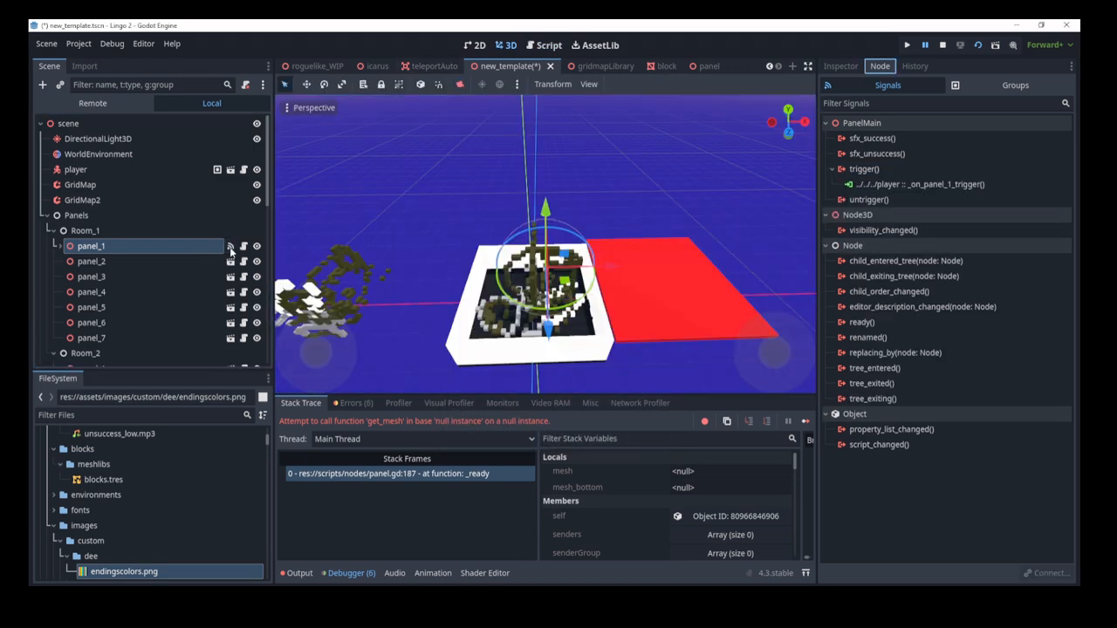
double_click(899, 184)
click(1045, 572)
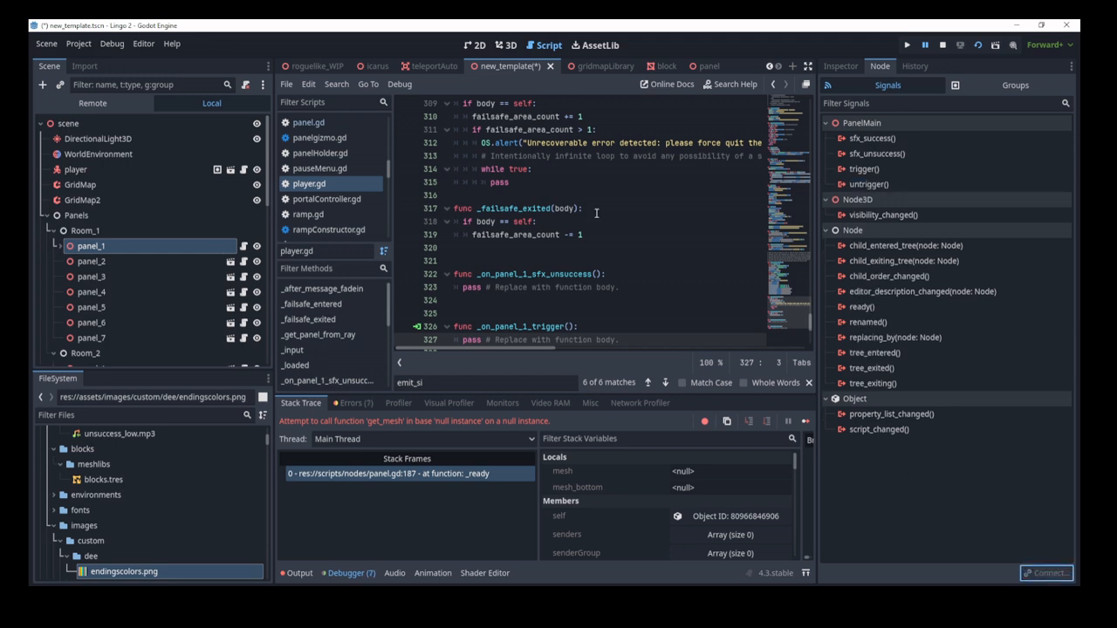
click(504, 46)
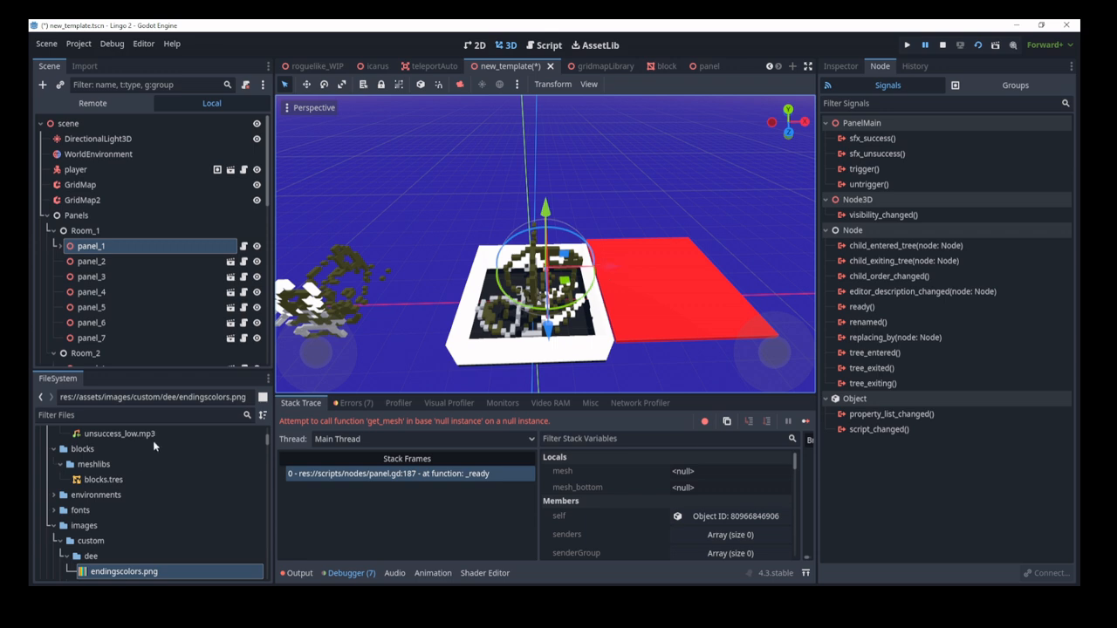
scroll(119, 235, down, 5)
Step: Select saver_panels and review its Saver settings in the Inspector
click(96, 356)
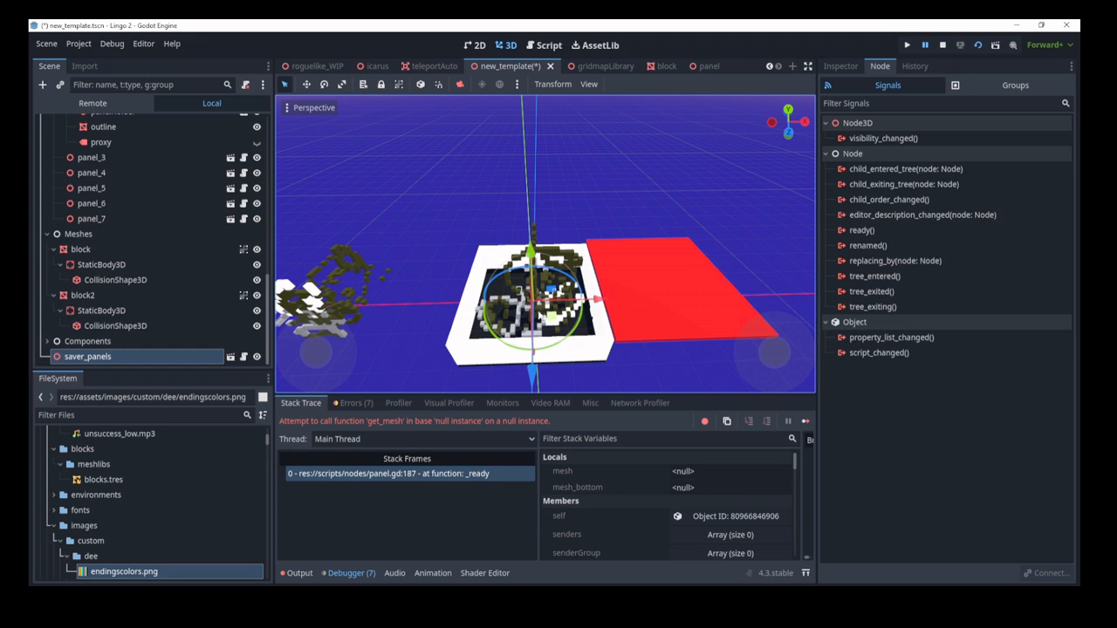
click(841, 70)
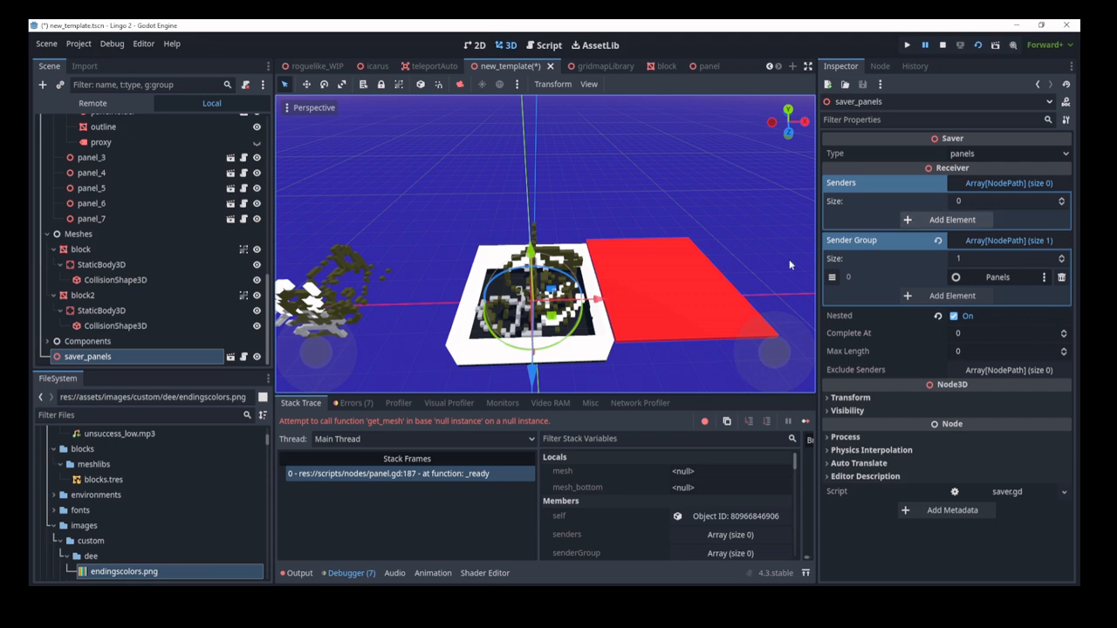
scroll(167, 276, up, 10)
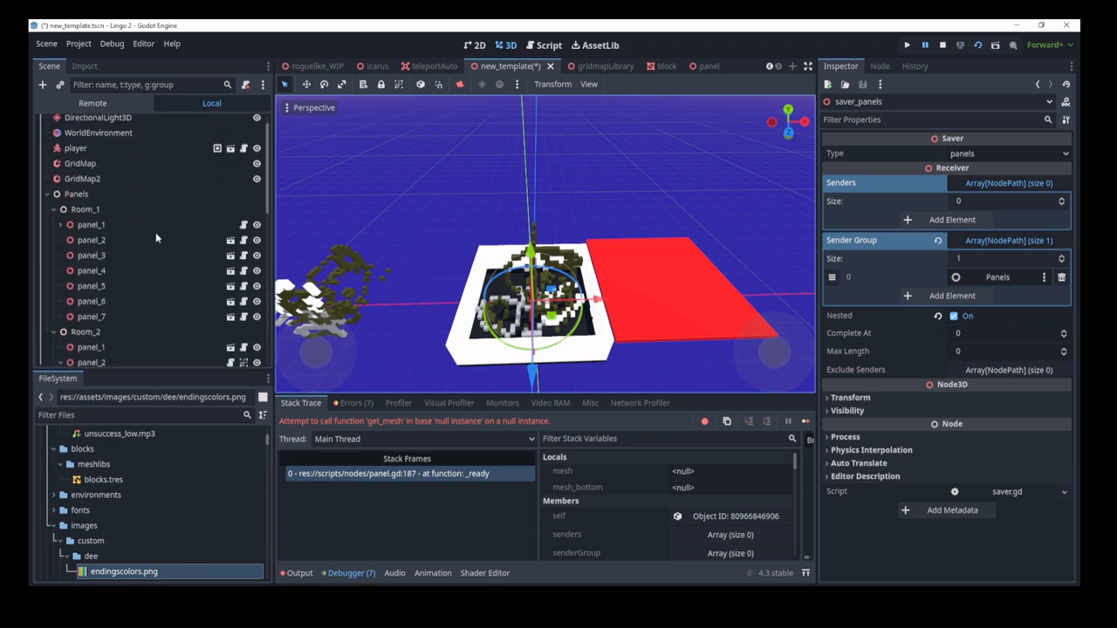
scroll(149, 220, down, 3)
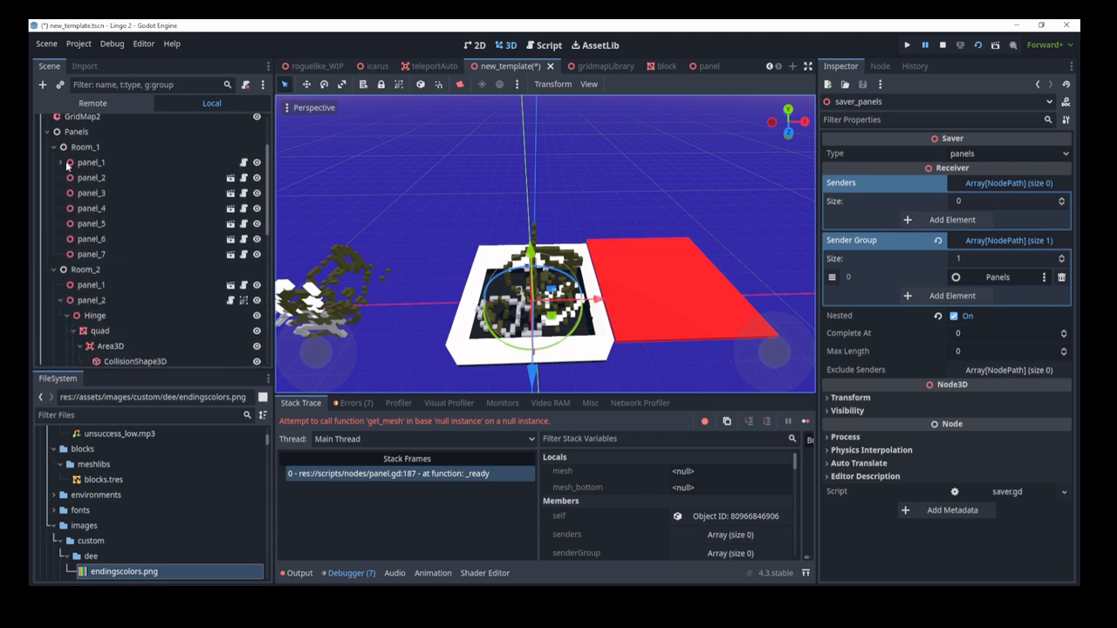
Step: Select the Panels node, collapse Room_1 and Room_2, then re-expand Room_1
click(82, 133)
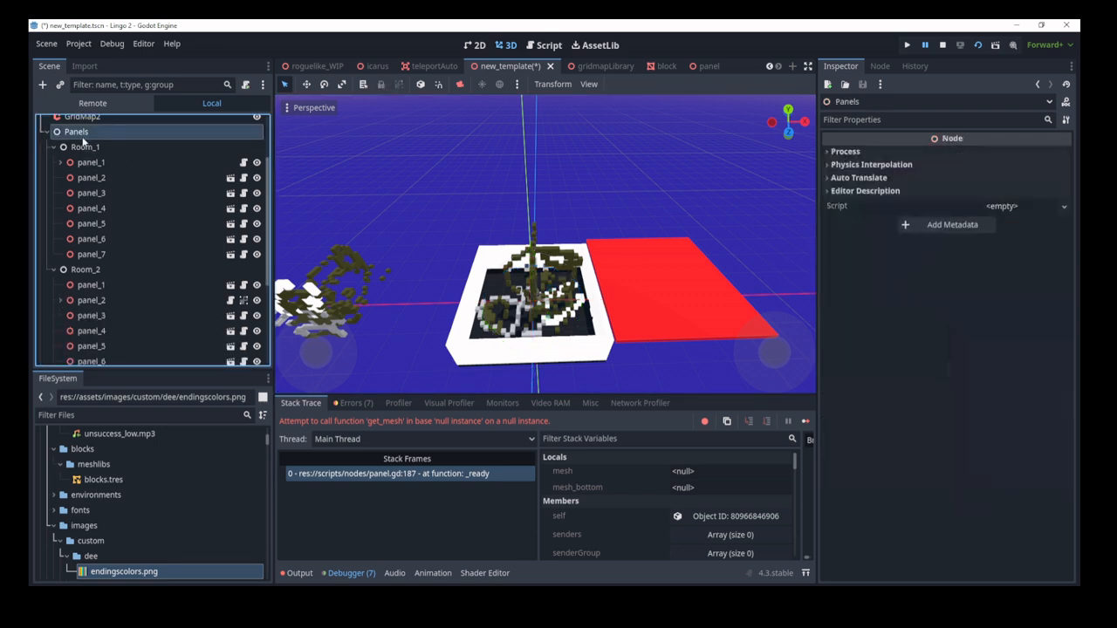
click(54, 147)
click(54, 163)
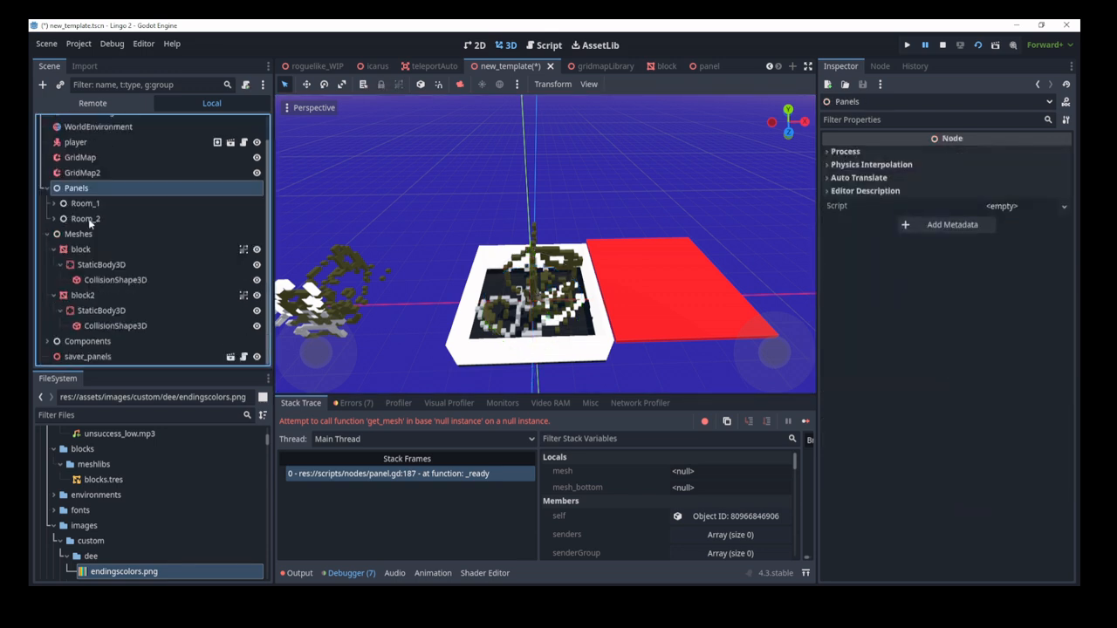
click(54, 203)
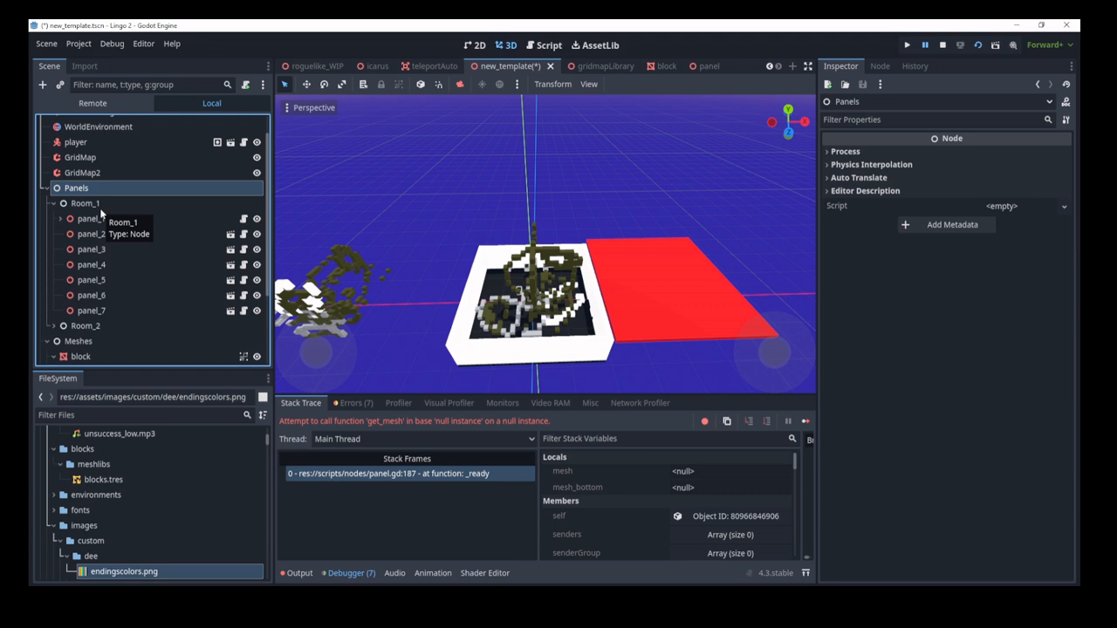
scroll(99, 208, down, 3)
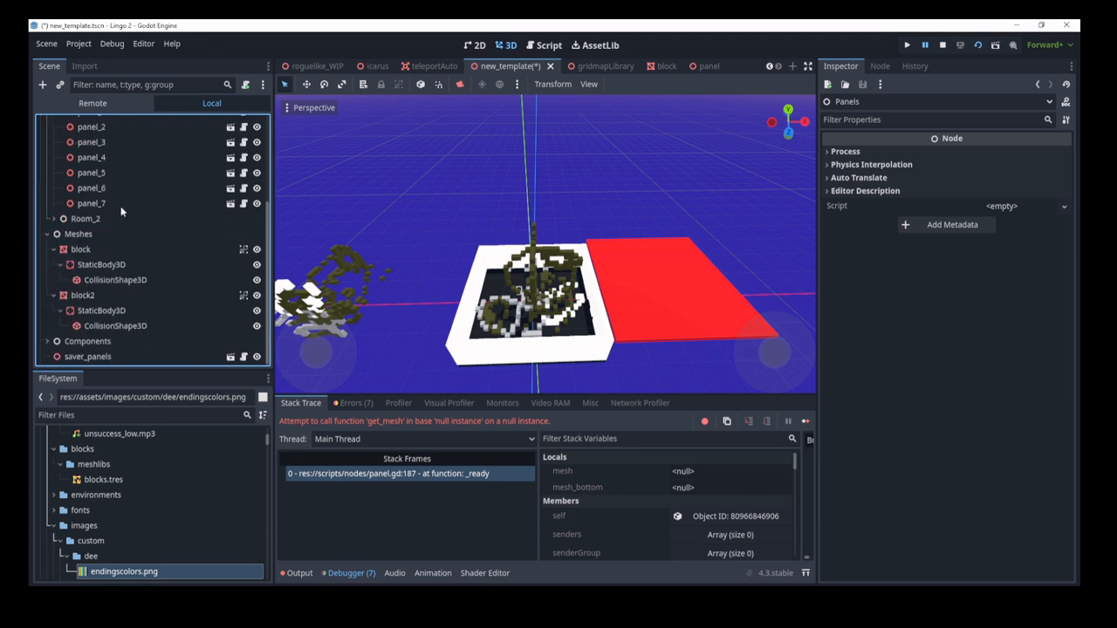